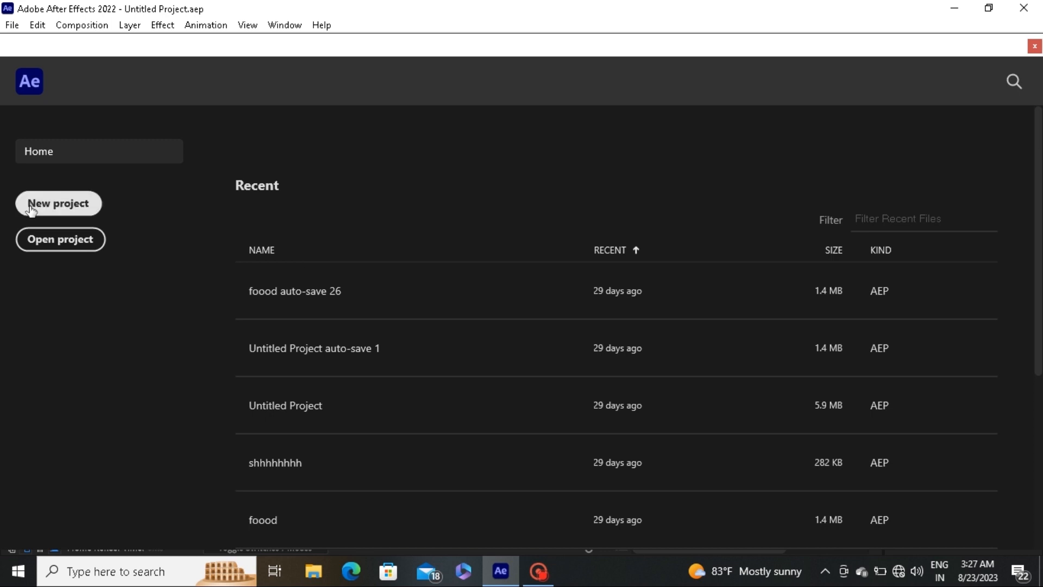
Start a new project and rename the wood image pexels-fwstudio-164005.jpg as table
click(58, 204)
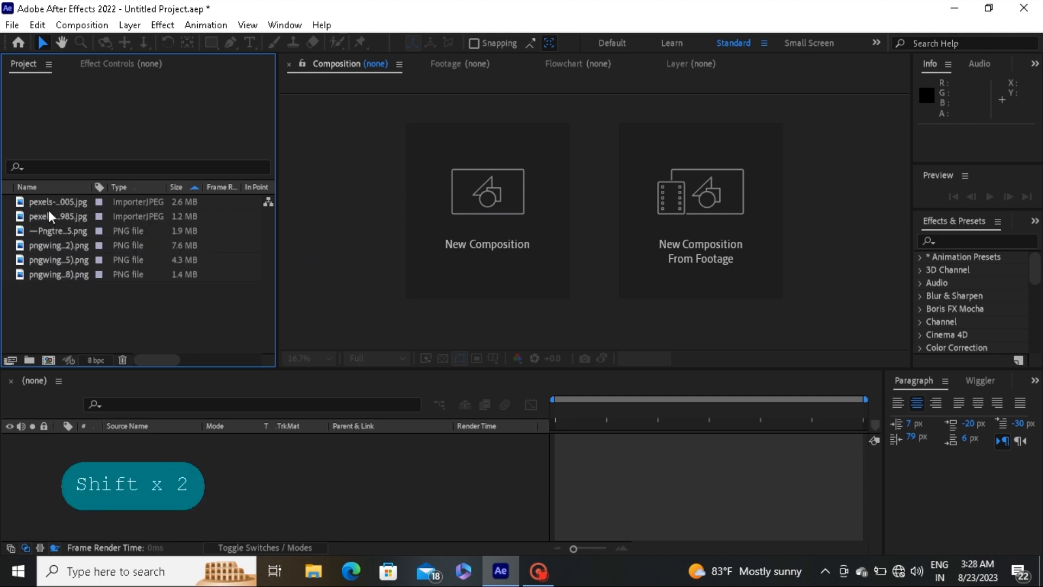
click(48, 207)
key(Return)
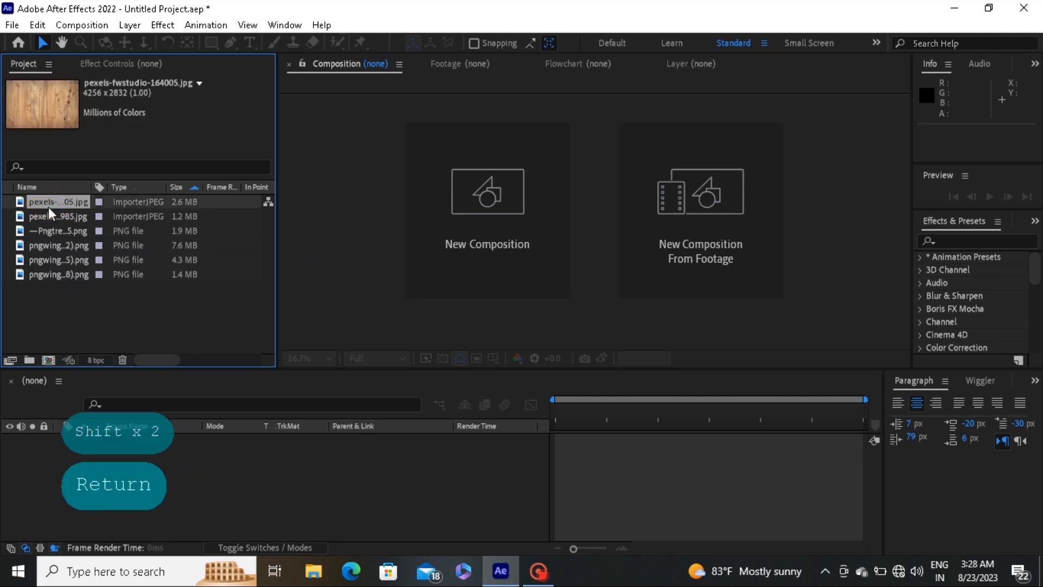
text(b)
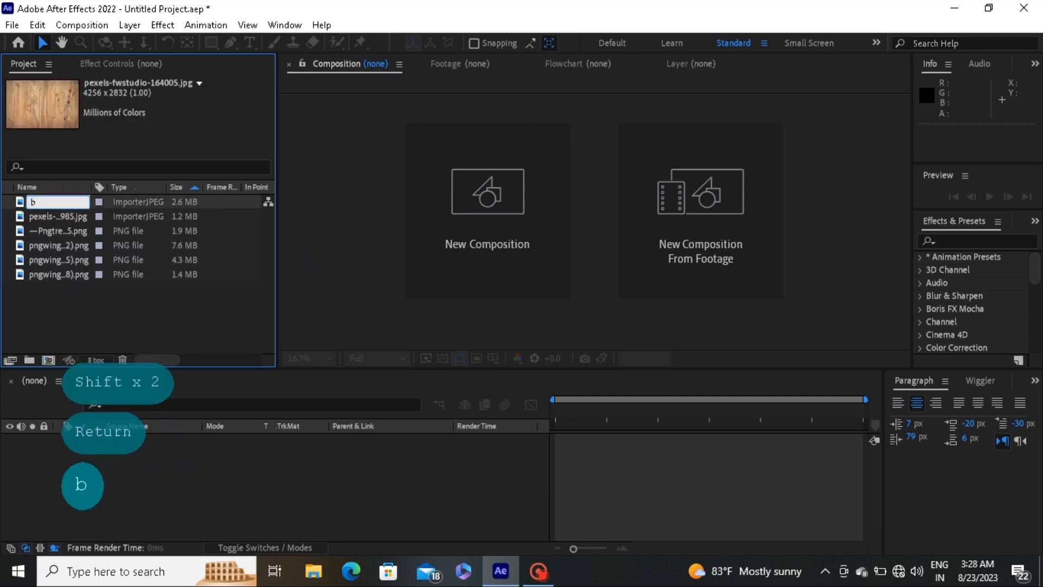
key(BackSpace)
text(table)
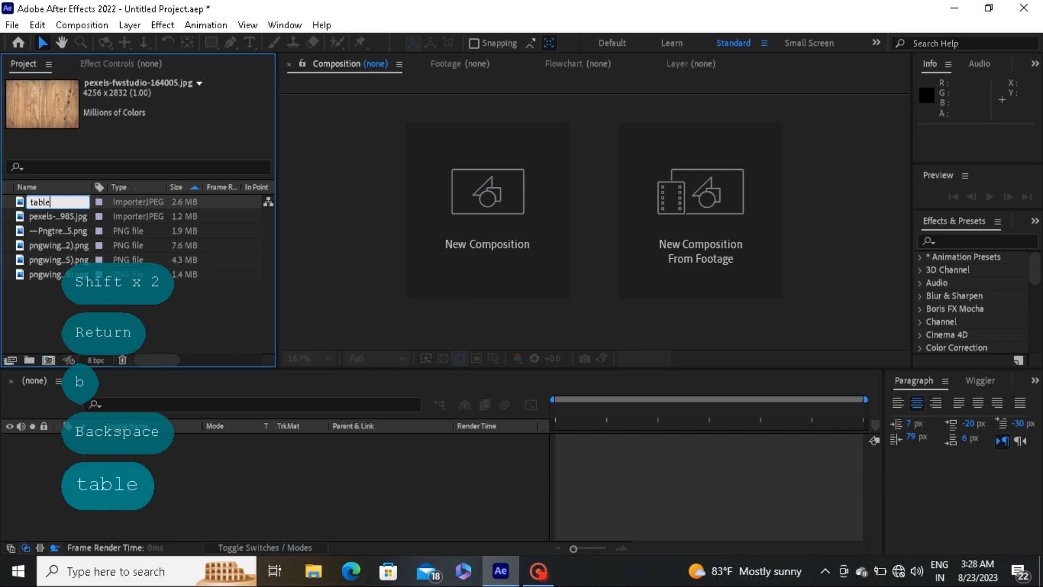
click(43, 213)
Rename the parchment image pexels-pixabay-235985.jpg as bg
key(Return)
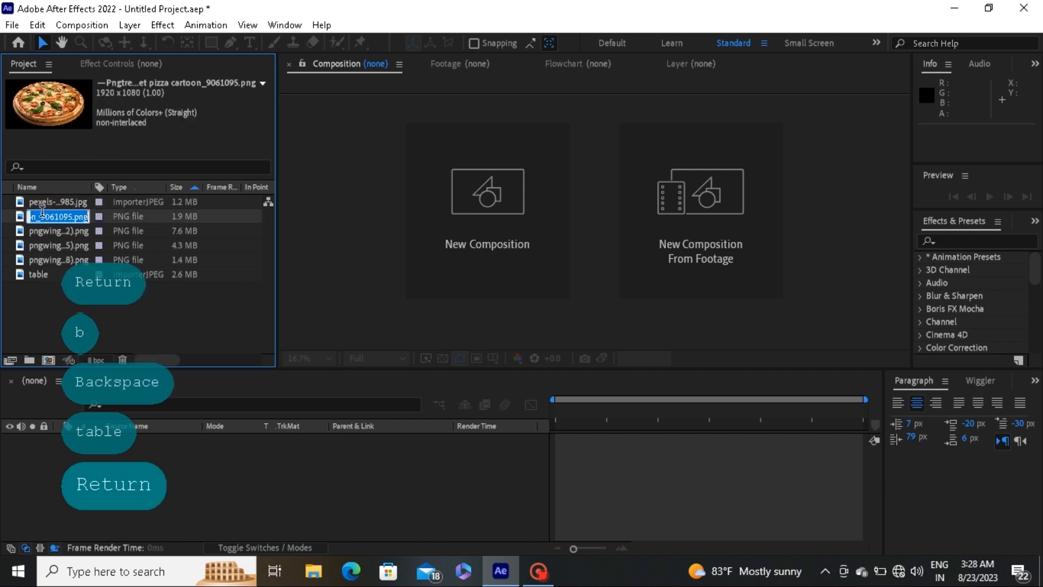
click(44, 228)
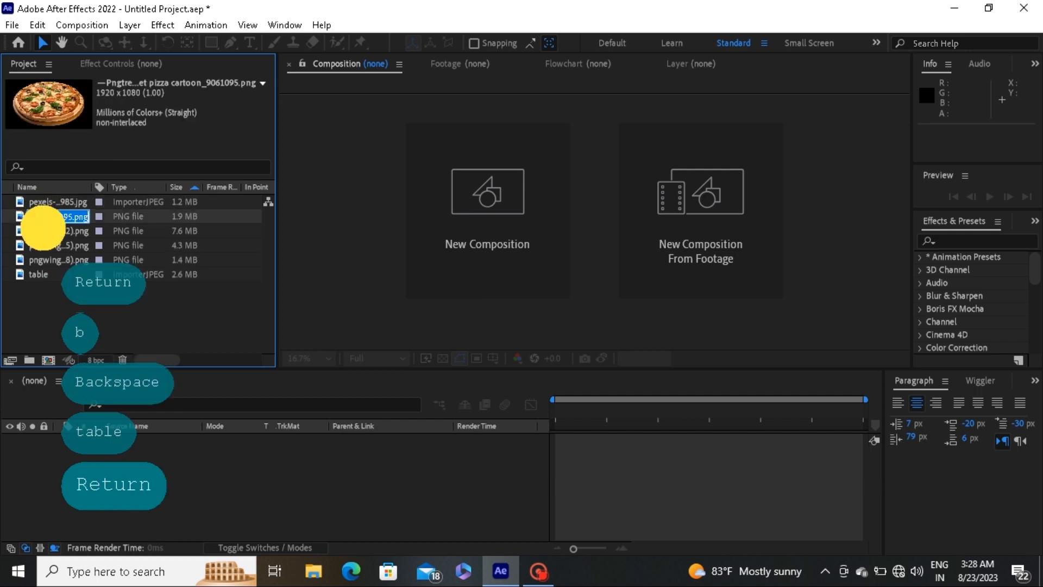
click(44, 244)
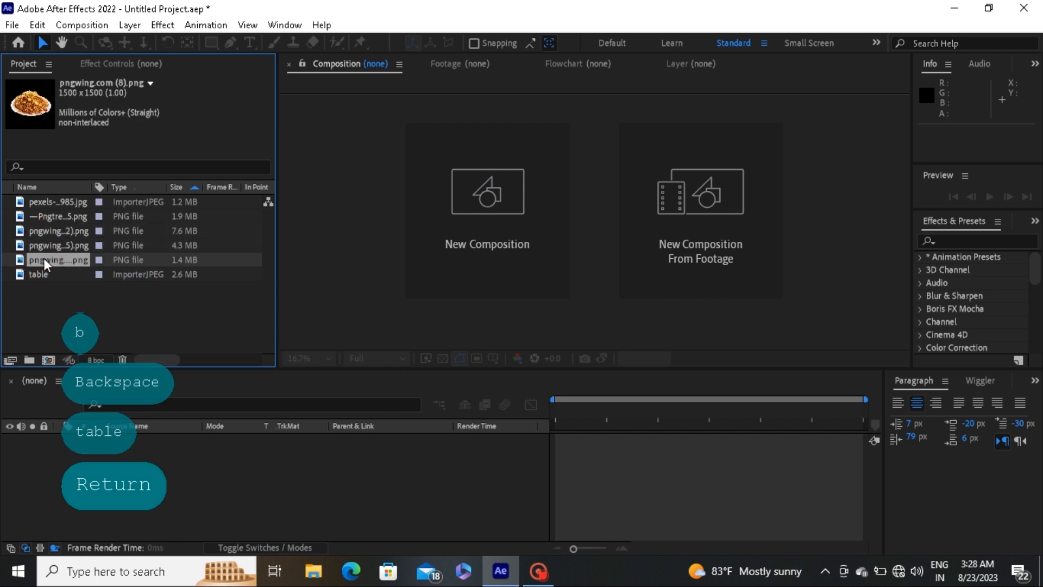
click(53, 206)
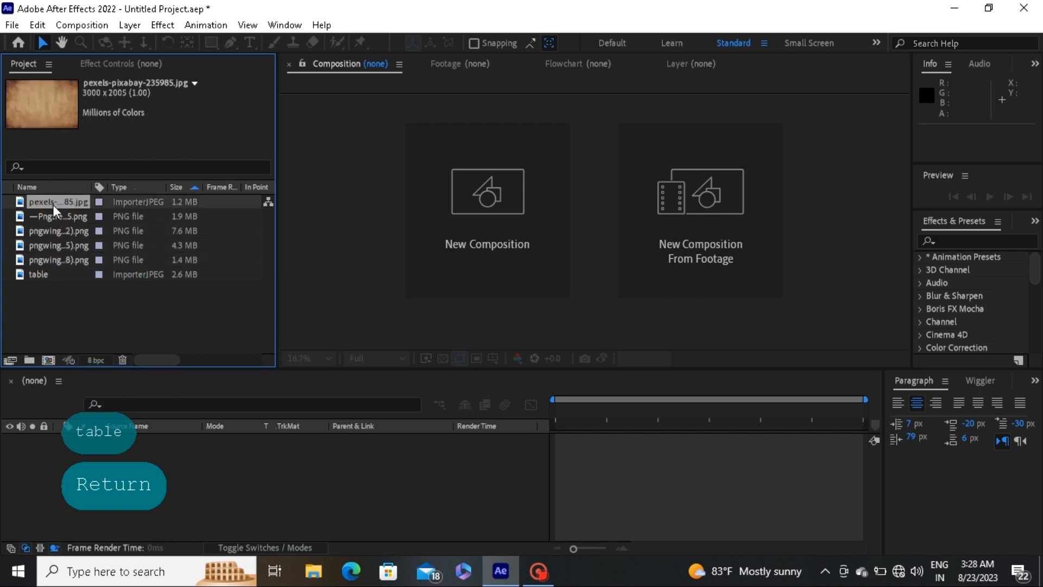
key(Return)
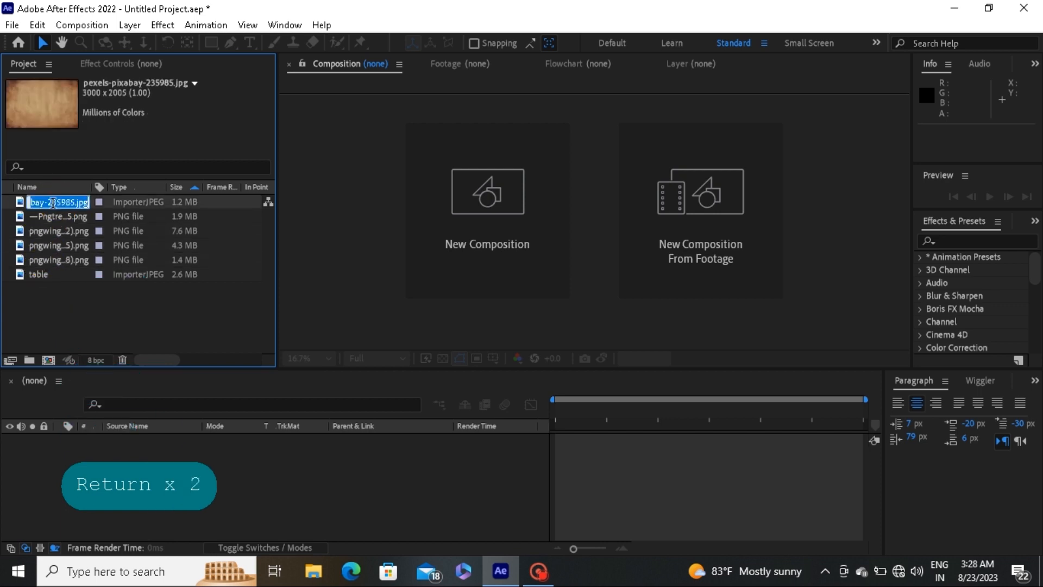
text(bg)
right_click(63, 298)
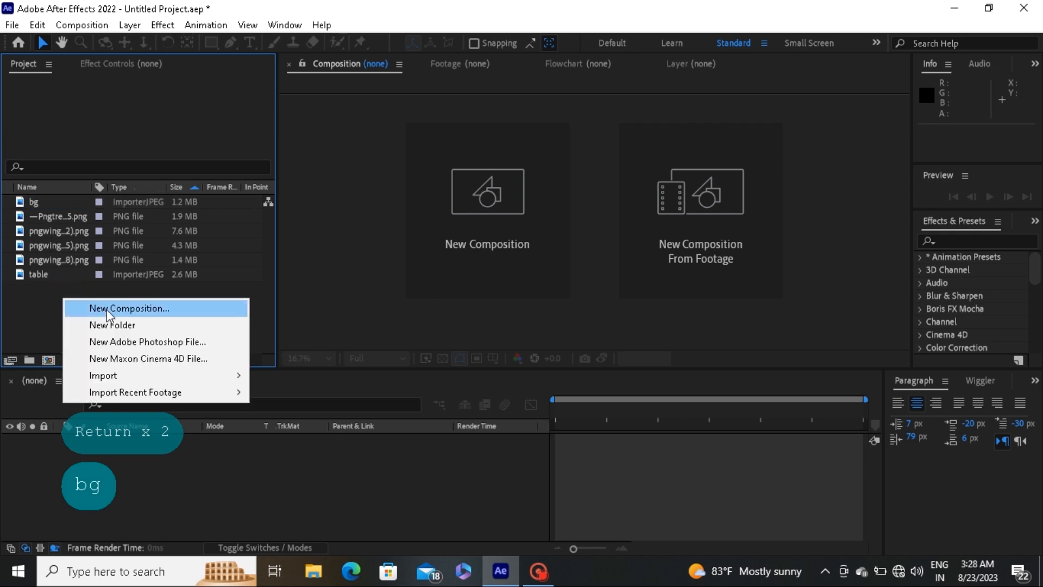
Delete the pizza PNG footage from the project
click(47, 256)
click(46, 243)
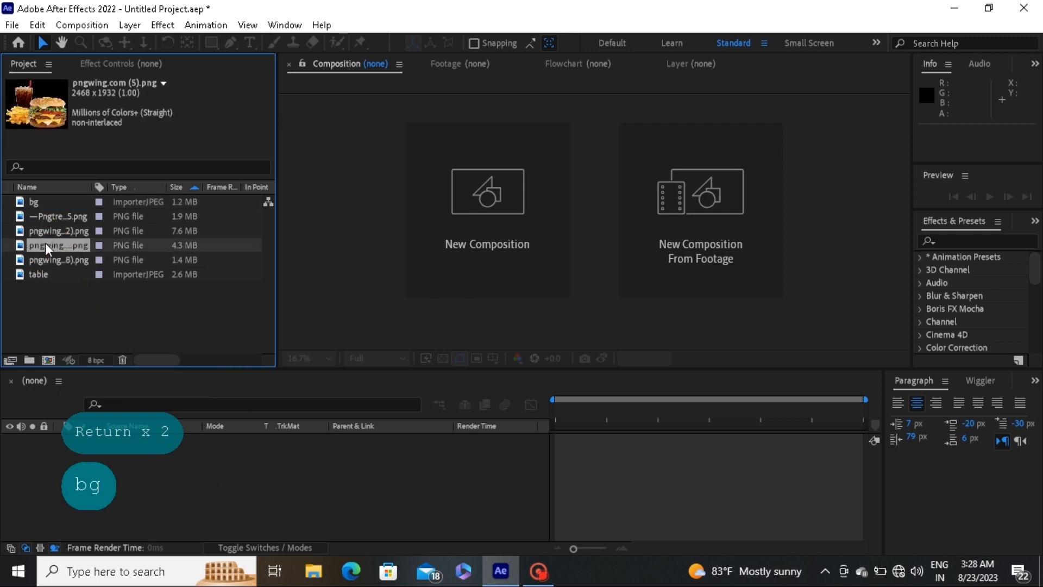
click(45, 230)
click(45, 223)
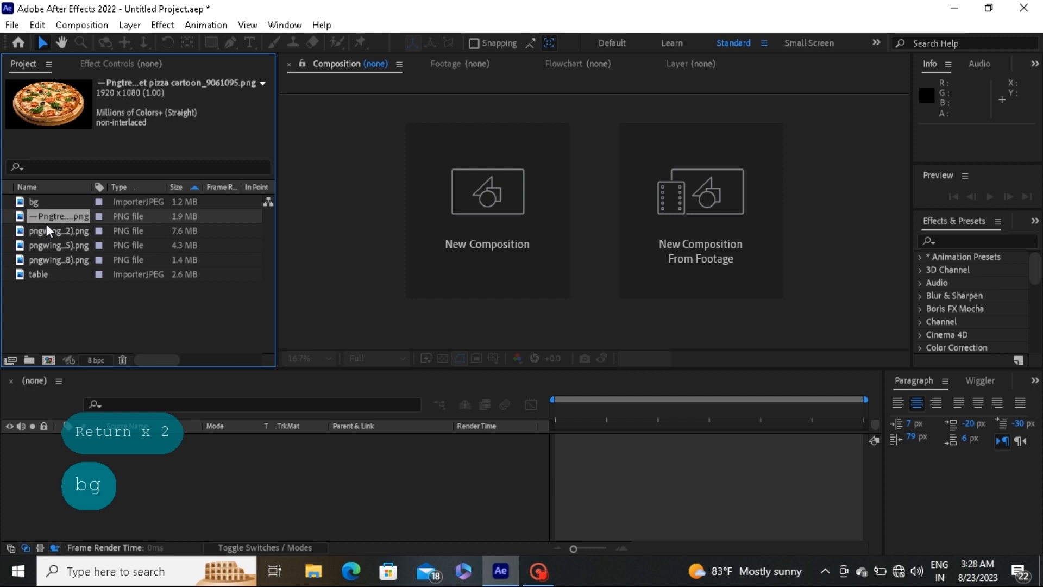
key(BackSpace)
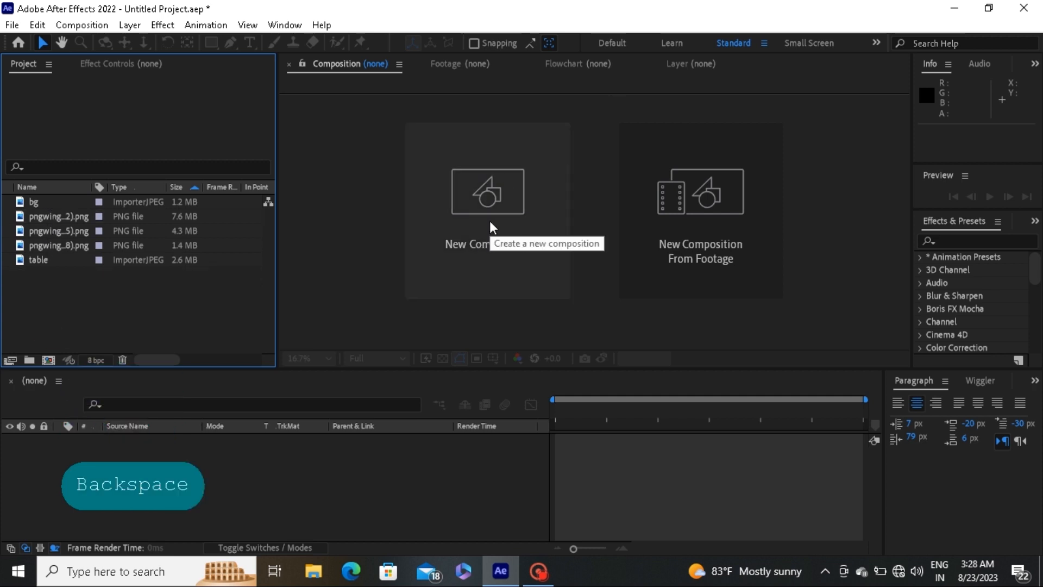
Create a new 1920 x 1080 composition named background
key(ctrl+n)
click(505, 110)
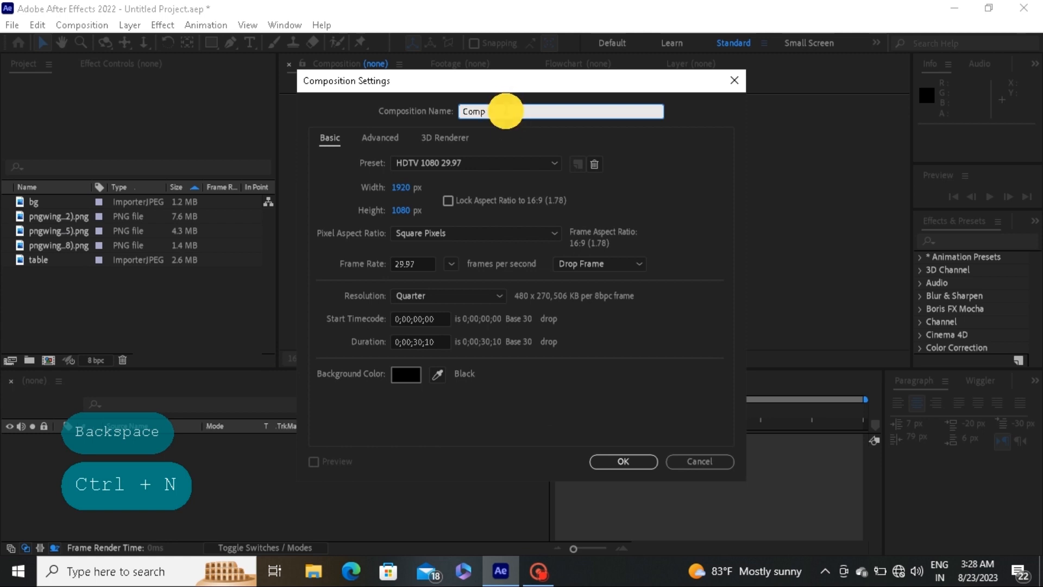
key(BackSpace)
key(BackSpace)
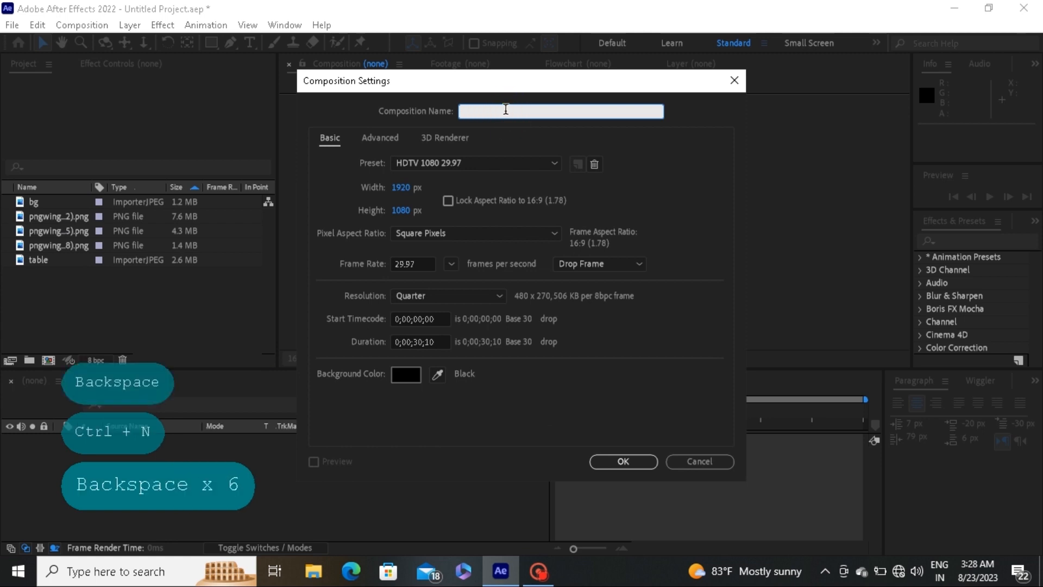
text(bg)
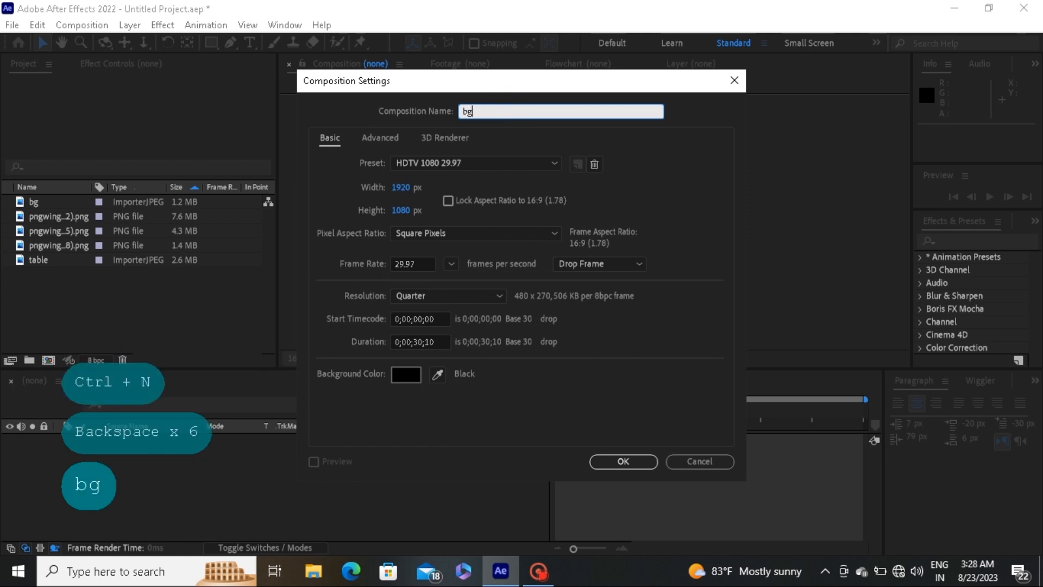
key(BackSpace)
key(BackSpace)
key(BackSpace)
text(back)
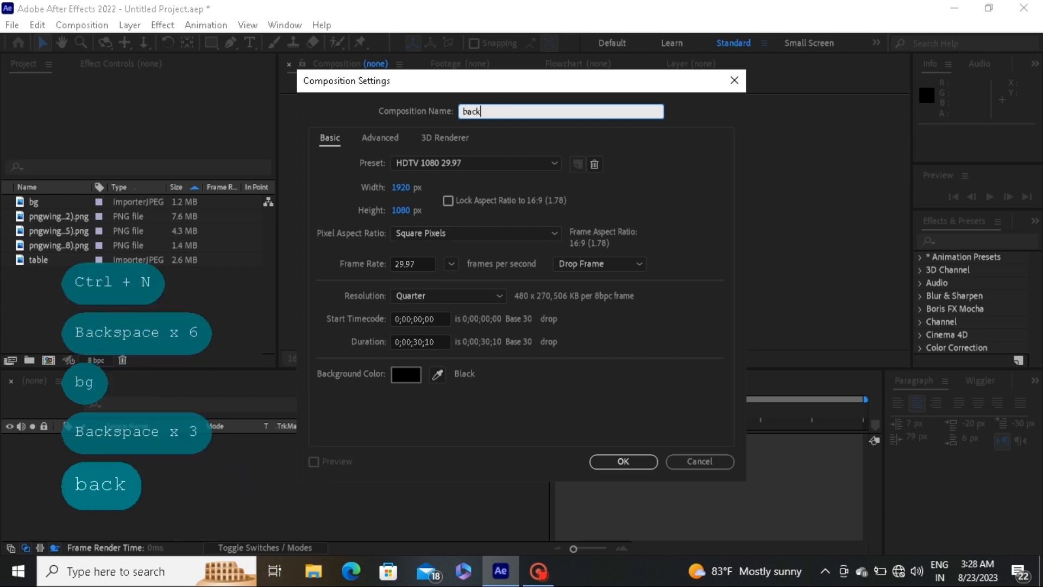
text(ground)
key(Return)
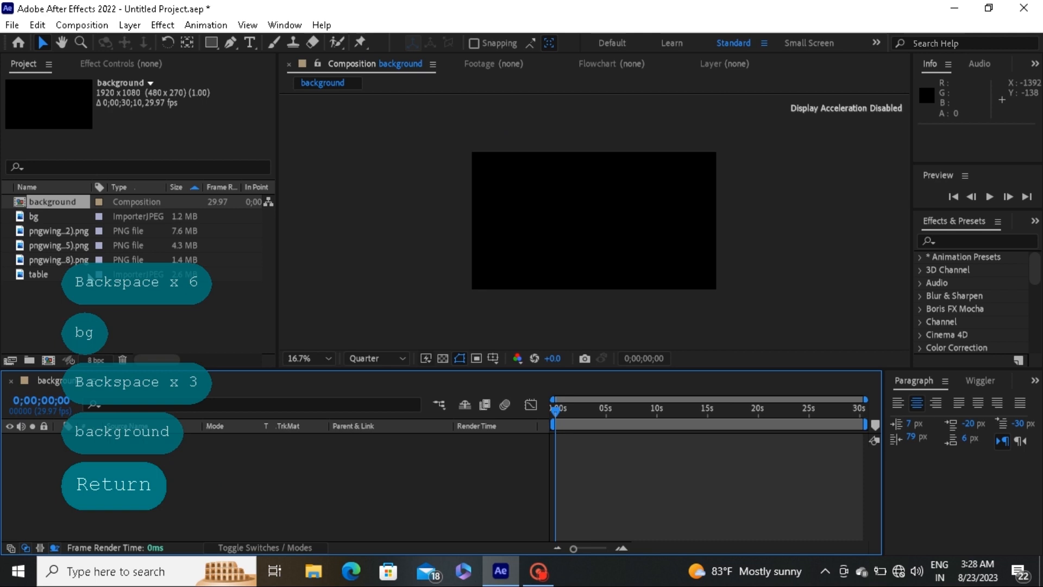
Add the bg image to the background composition and scale the layer to 65%
drag(39, 222, 52, 438)
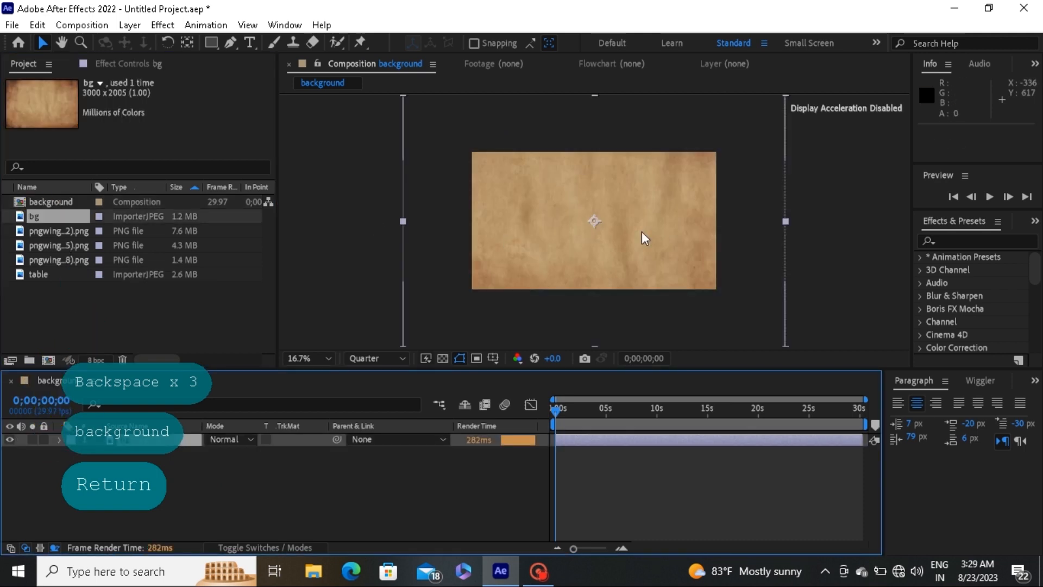
key(s)
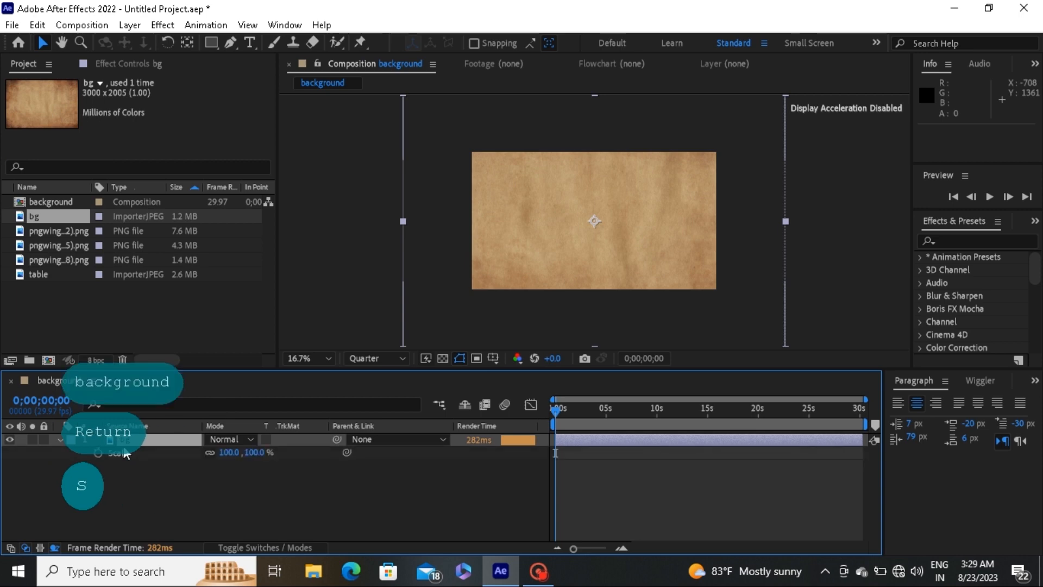
drag(227, 452, 198, 453)
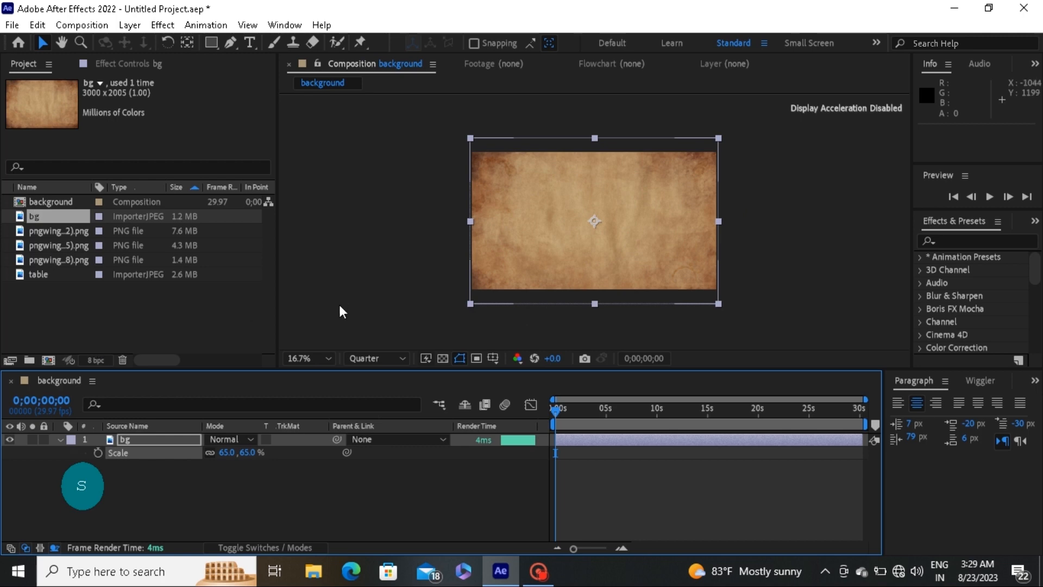
Create a new 1920 x 1080 composition named table
key(ctrl+n)
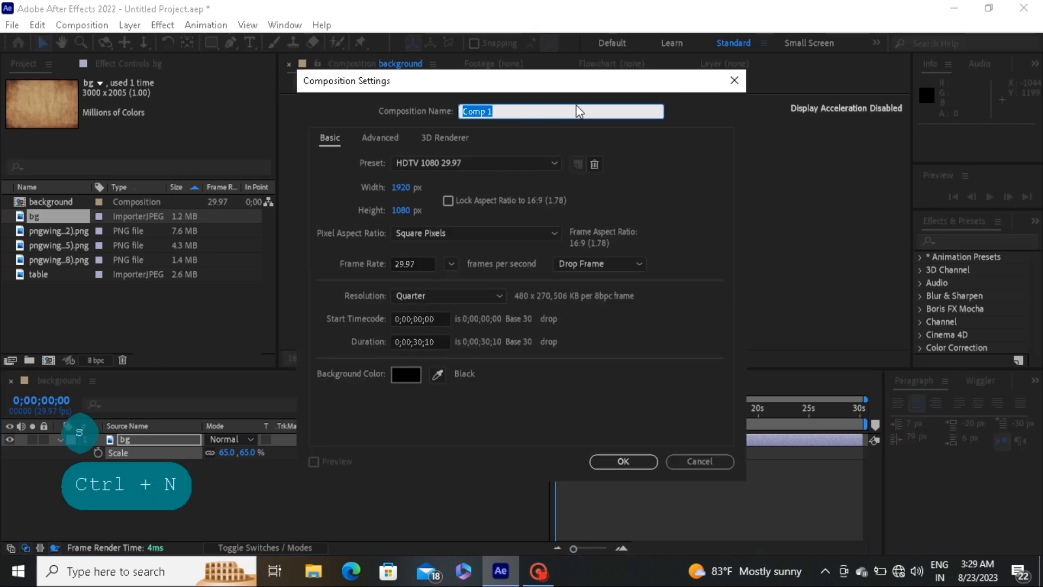
text(table)
key(Return)
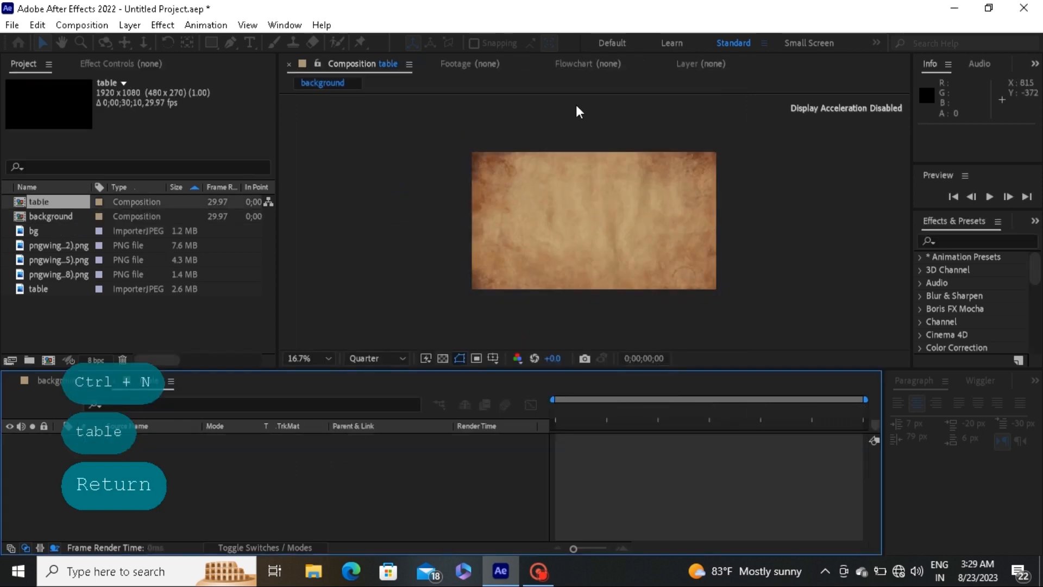
Add the table wood image to the table composition and scale the layer to 46%
drag(36, 289, 53, 481)
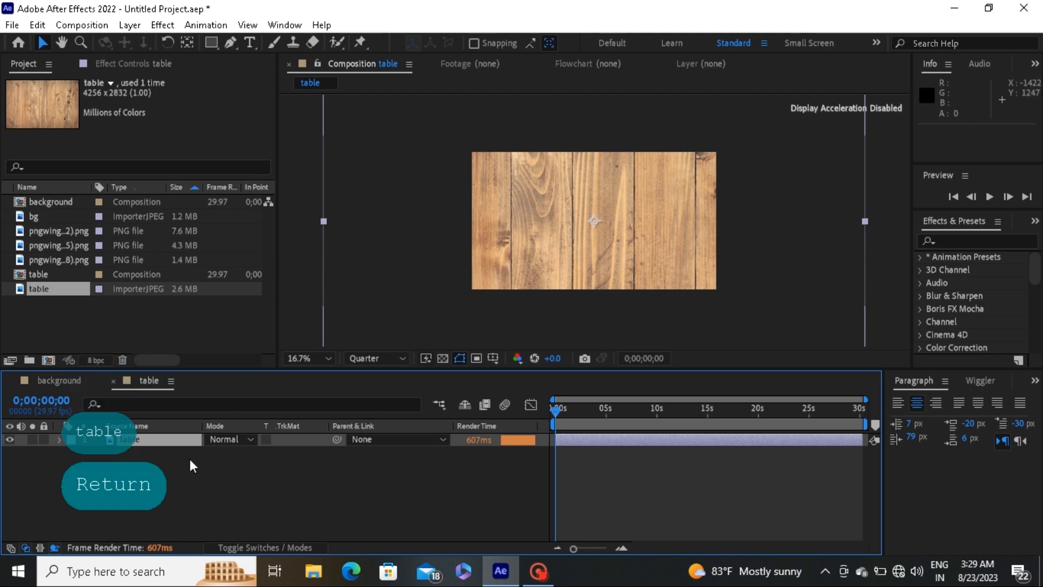
key(s)
drag(223, 452, 186, 460)
click(198, 526)
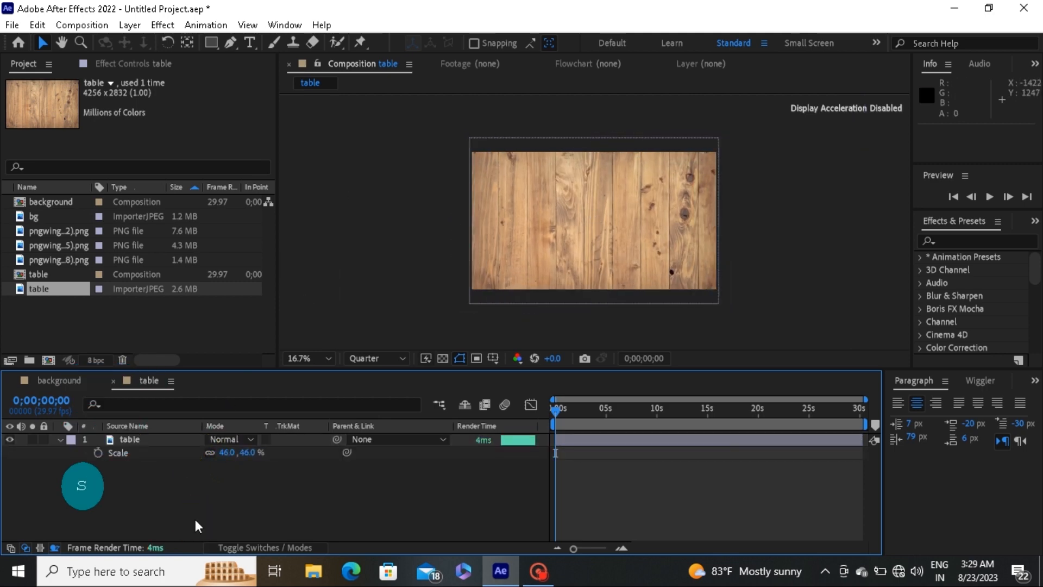
Create a composition named text and start a text layer in capitals in the upper-left area of its frame
key(ctrl+n)
text(text)
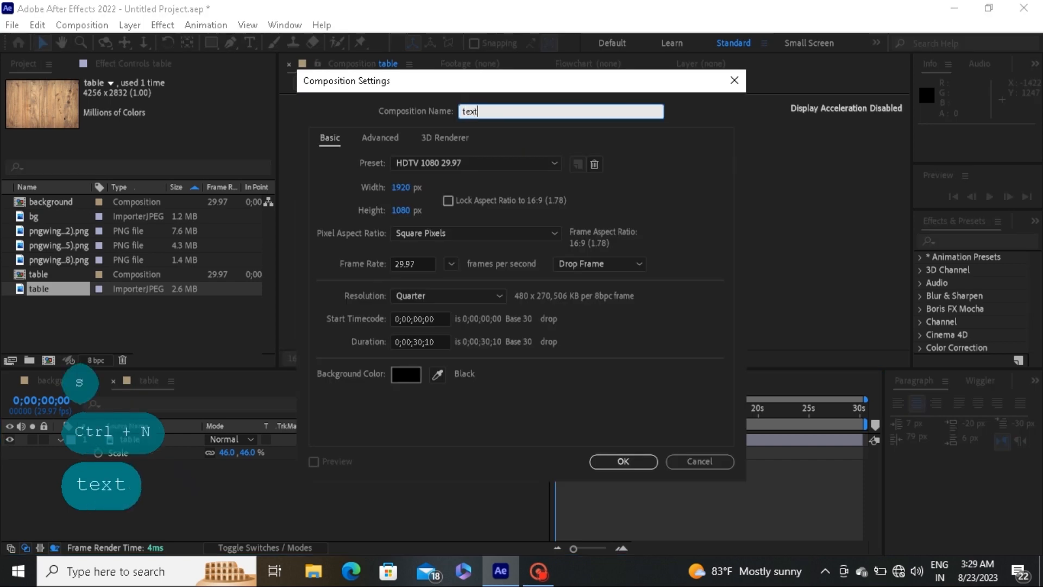
key(Return)
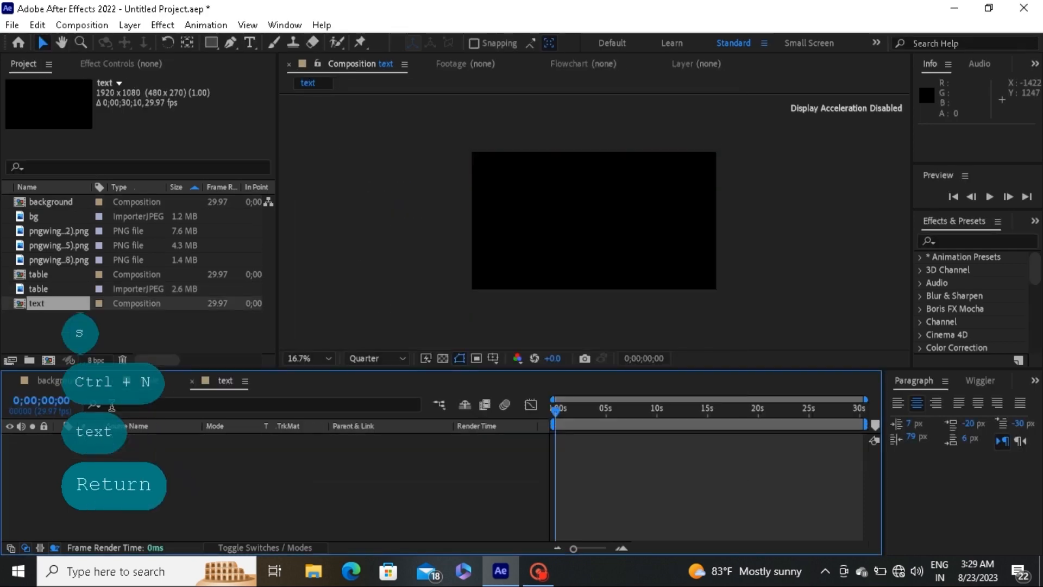
click(250, 43)
click(540, 194)
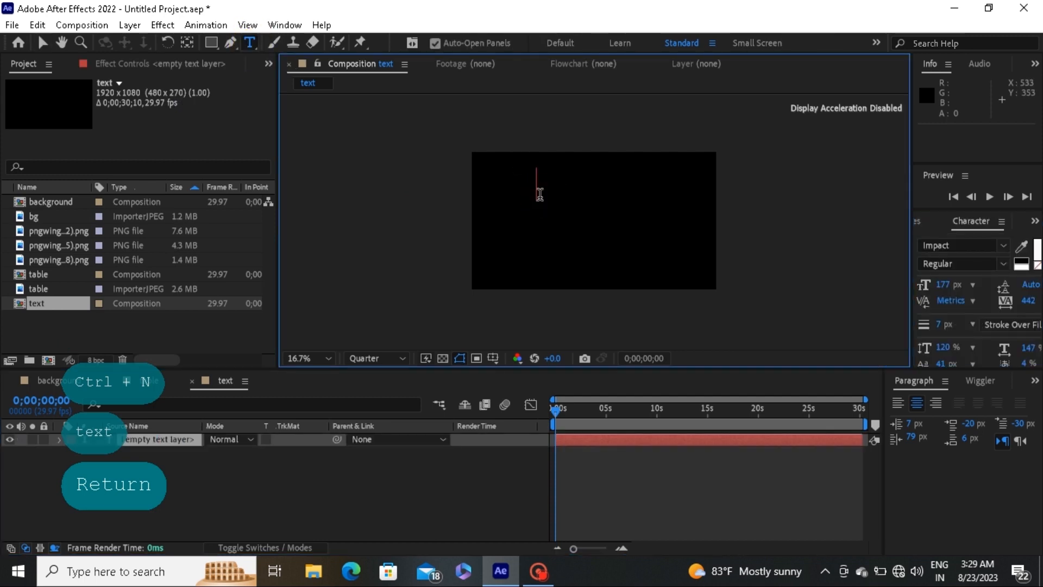
key(Caps_Lock)
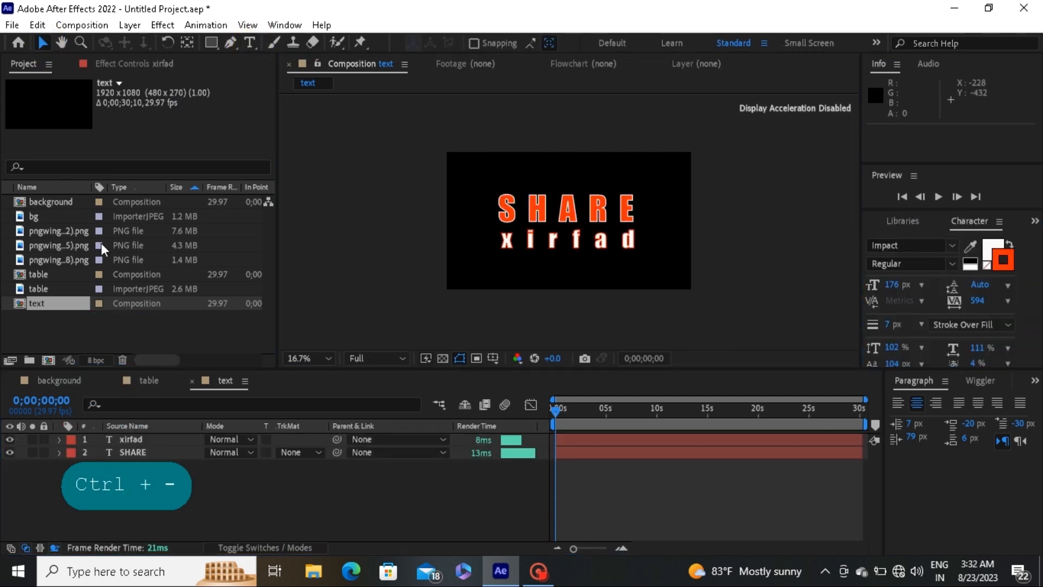
click(22, 204)
click(30, 272)
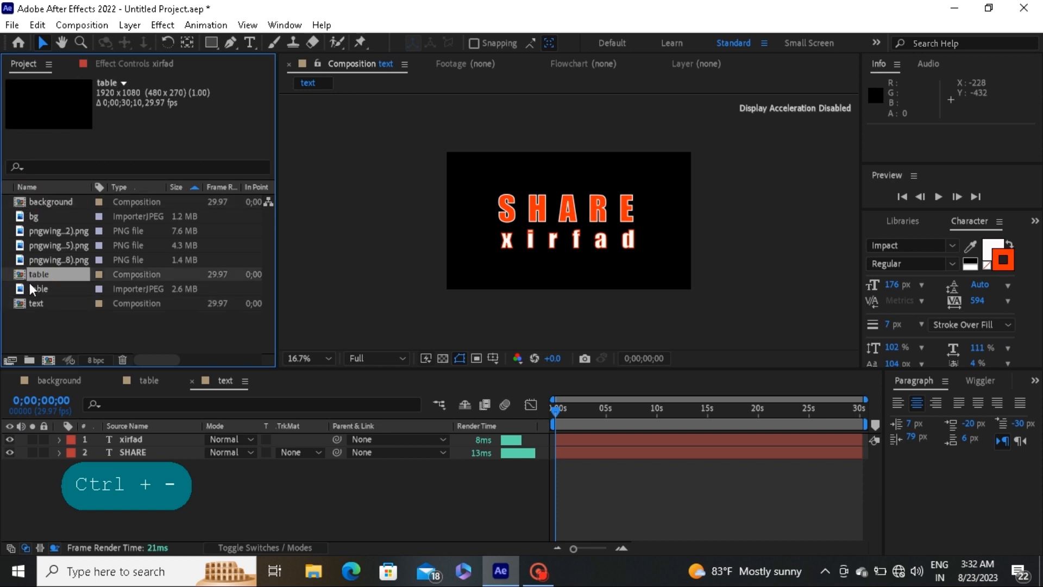
click(29, 302)
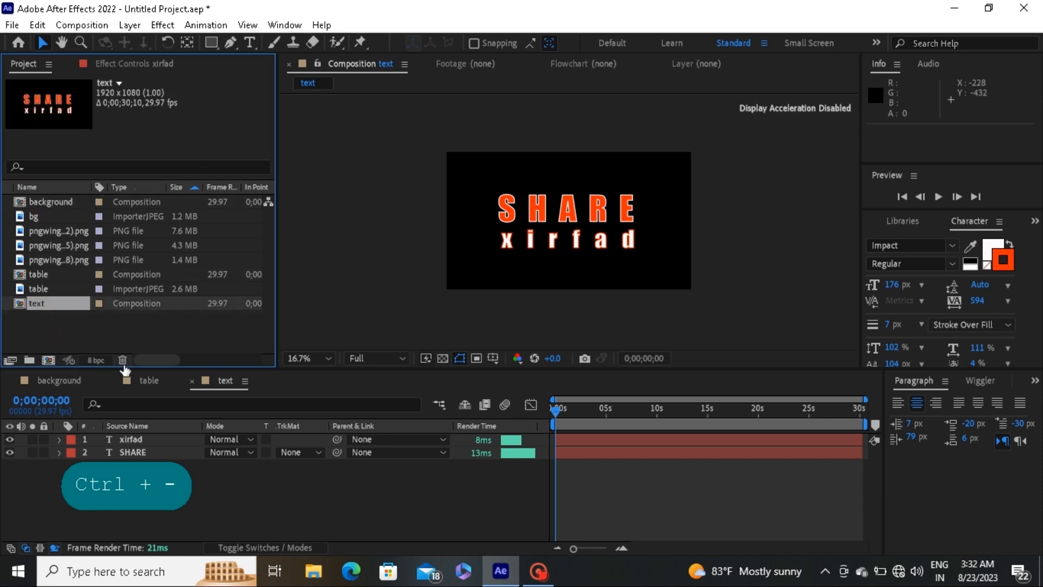
Create a new 1920 x 1080 composition named final composito
key(ctrl+n)
text(fin)
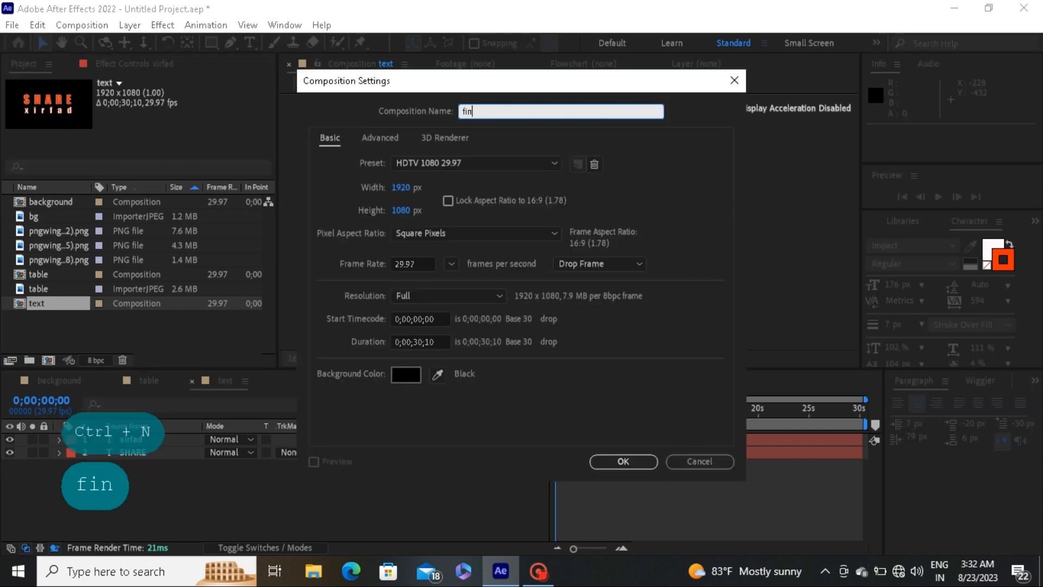
text(al compos)
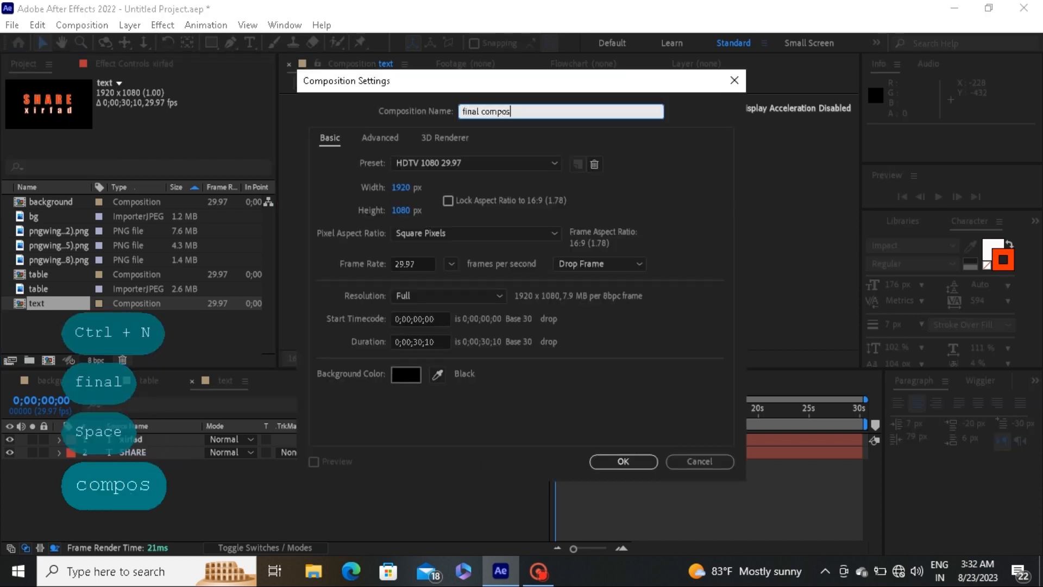
text(ito)
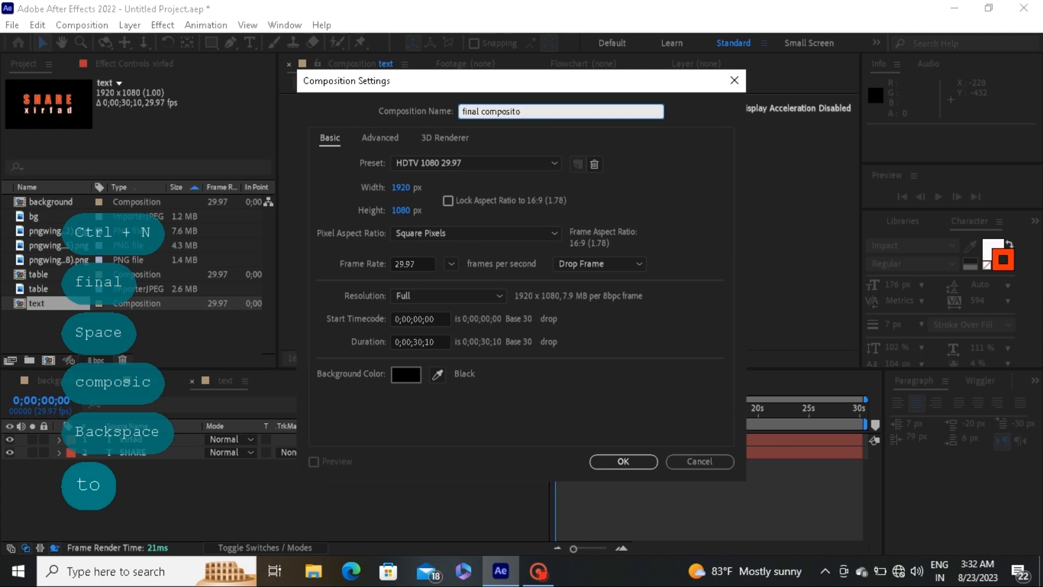
key(Return)
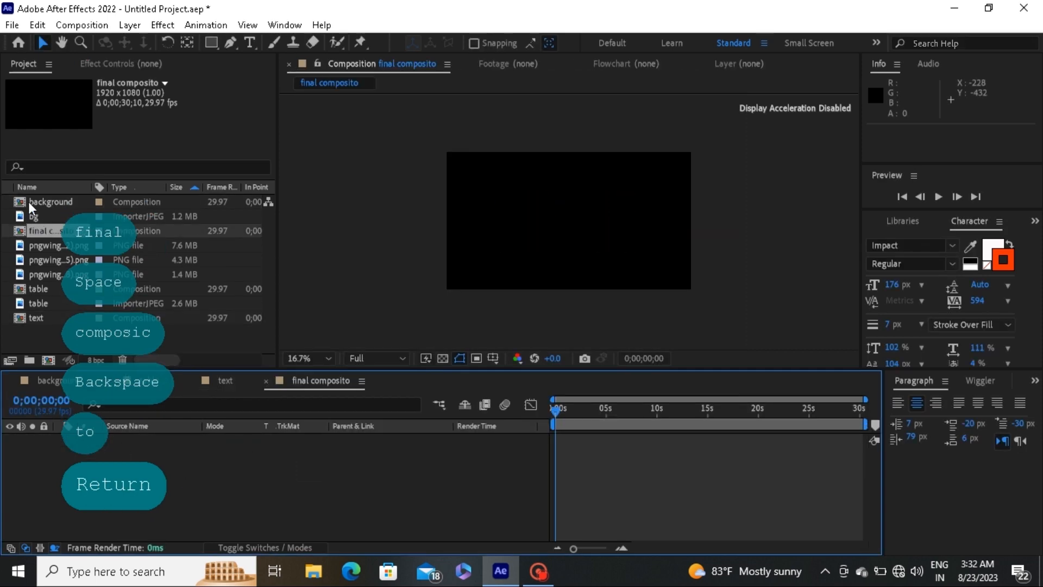
Add the background, table and text compositions to the final composition, with the text on top and the background at the bottom
drag(31, 207, 51, 441)
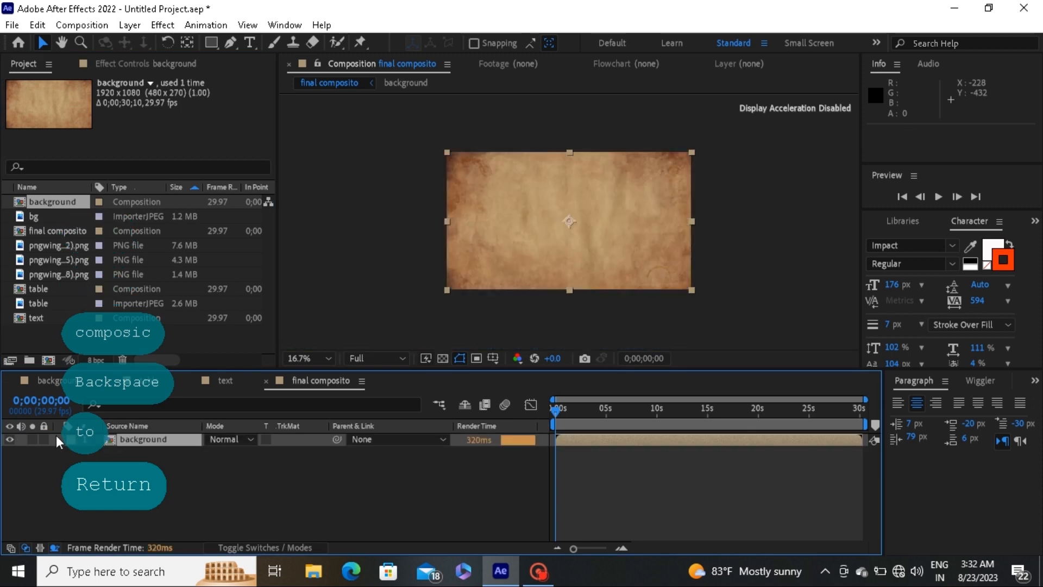
click(31, 288)
drag(33, 290, 129, 434)
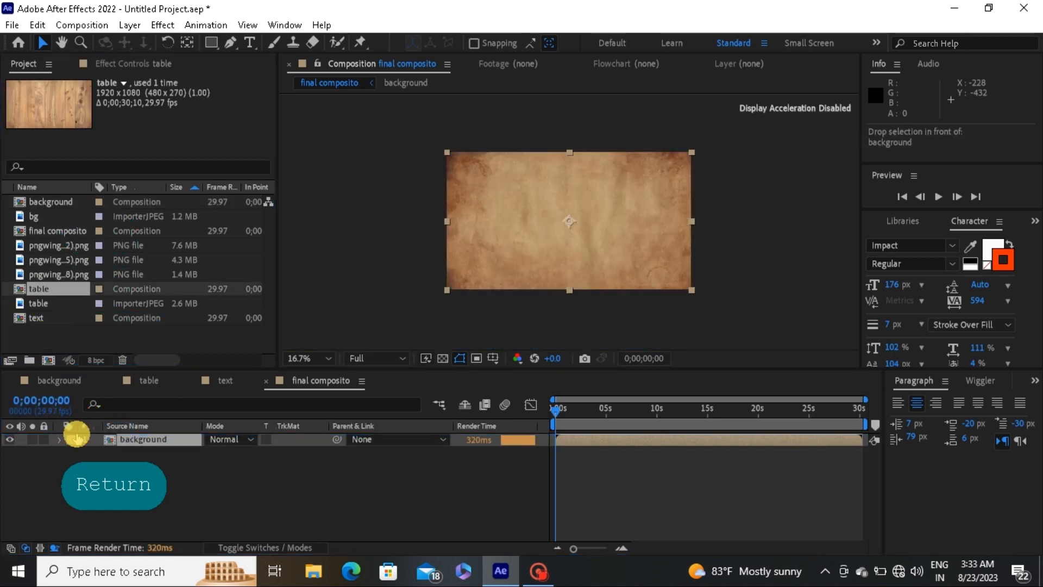
click(34, 320)
drag(34, 323, 99, 434)
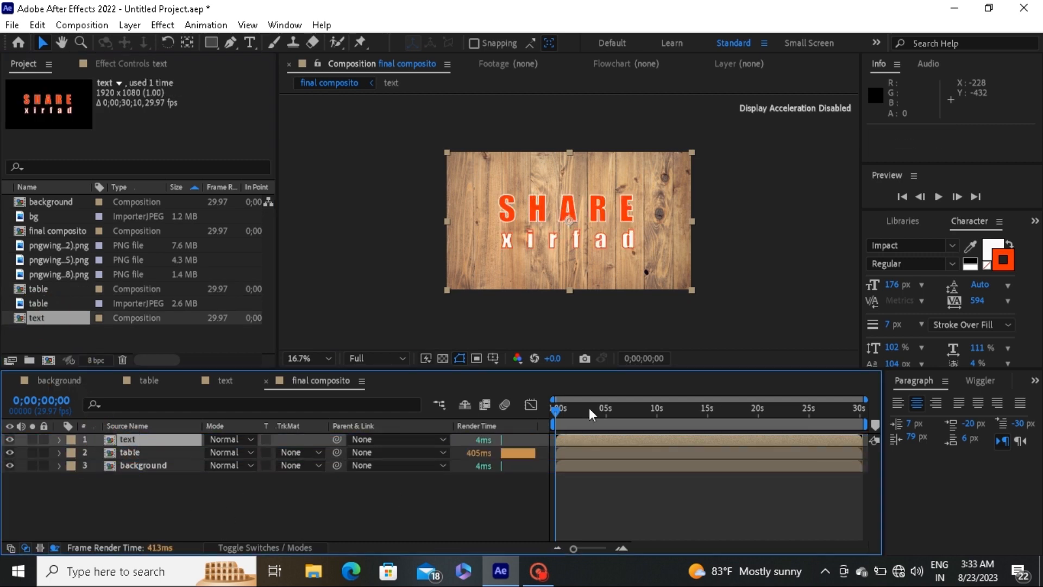
Move the current time to 0;00;01;04 and hide the text layer
mouse_move(561, 417)
mouse_down()
mouse_move(582, 414)
mouse_move(568, 419)
mouse_up()
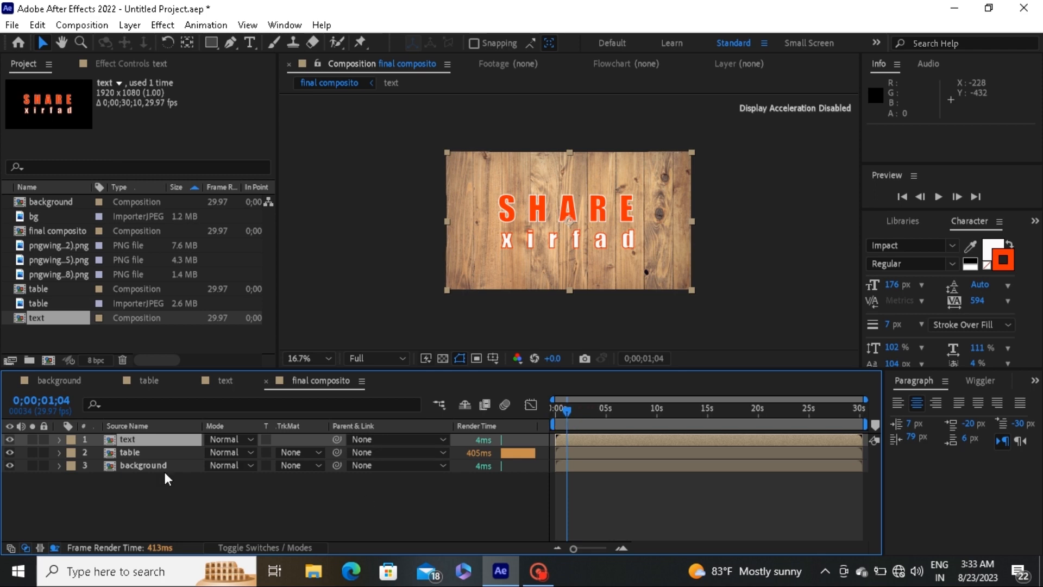
click(9, 439)
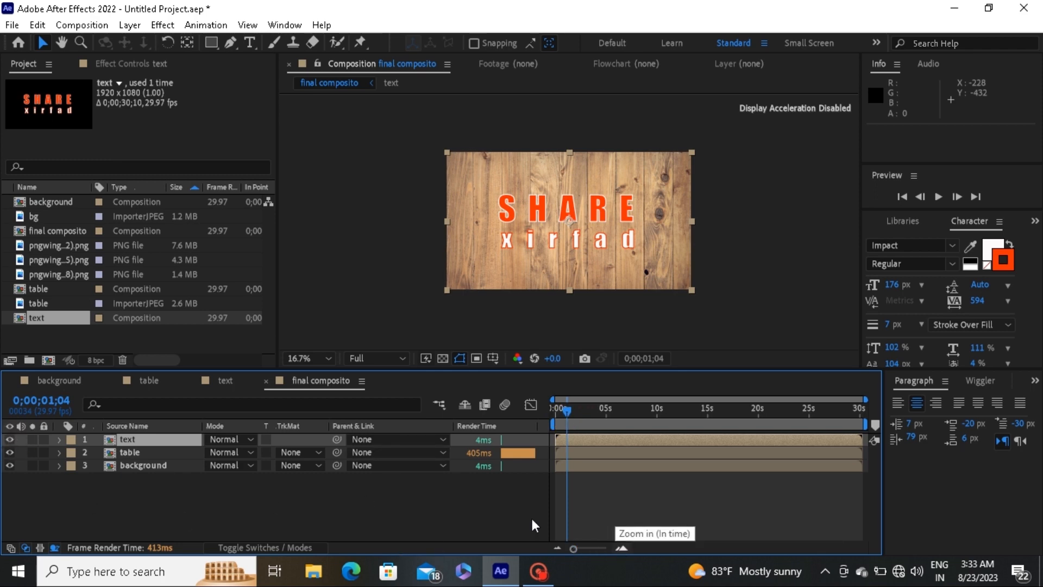
click(46, 438)
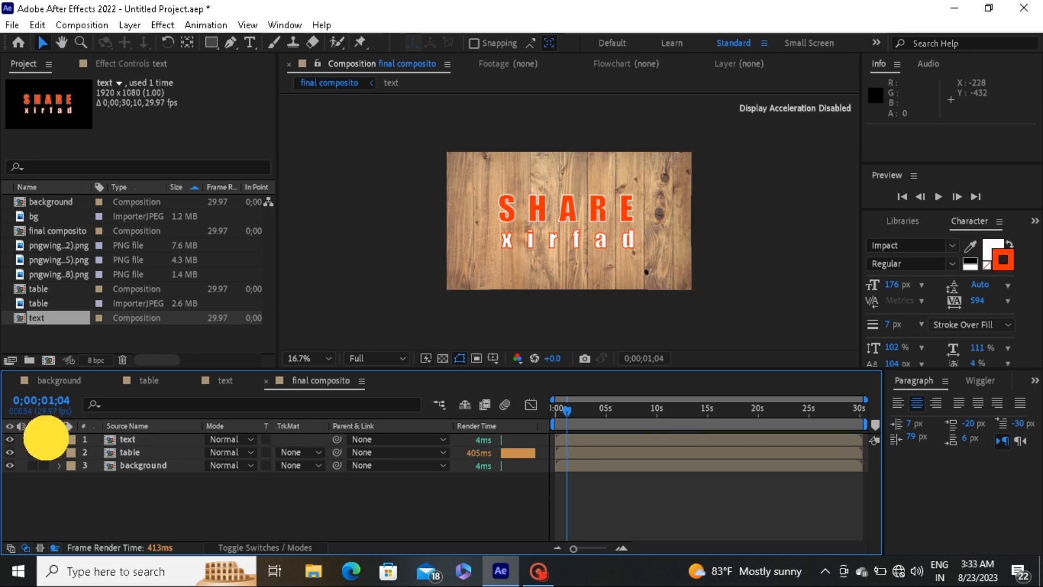
click(10, 439)
click(11, 438)
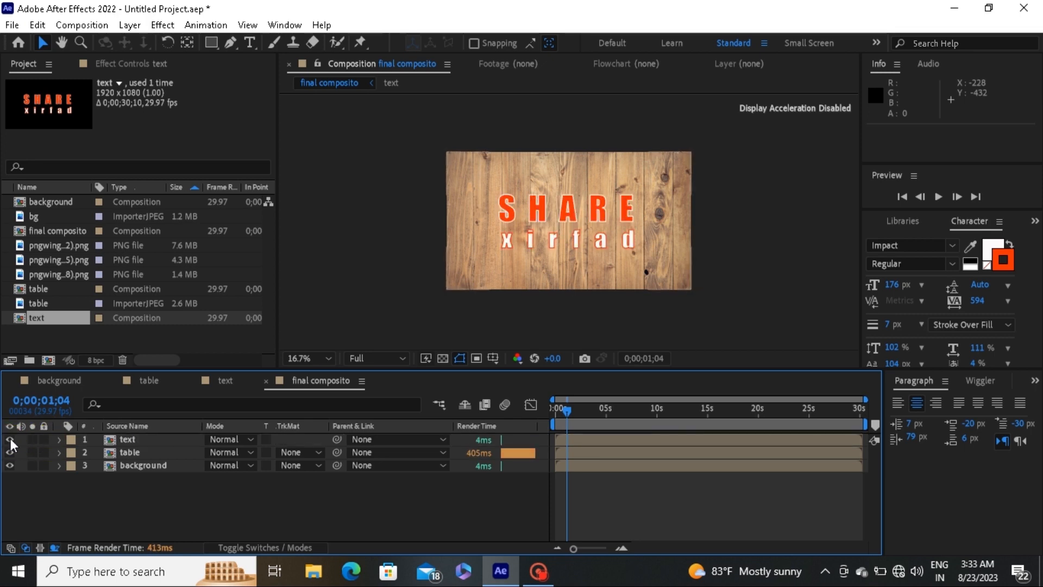
click(10, 439)
Make the table, background and text layers 3D layers
click(155, 454)
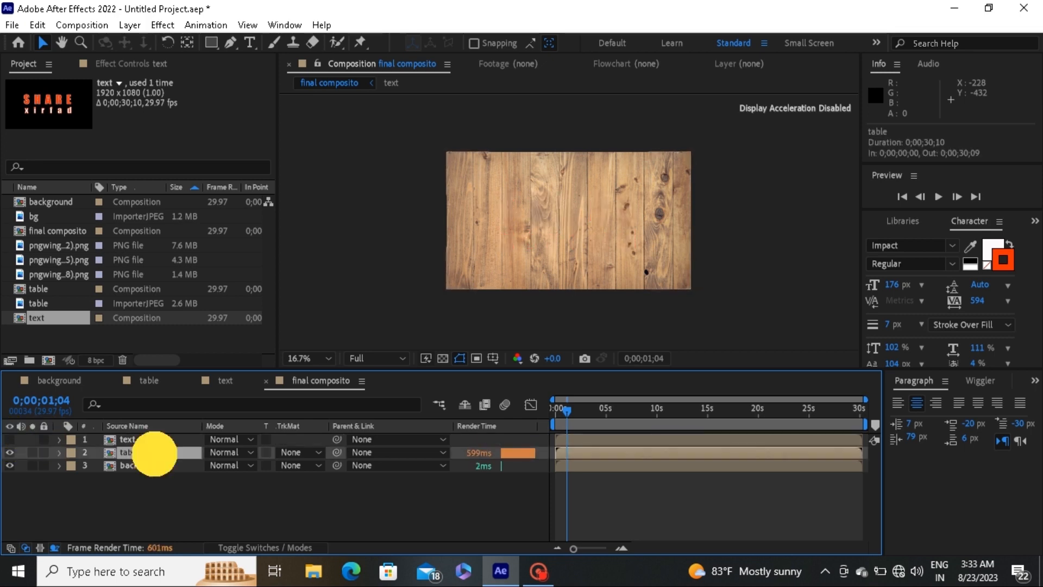
click(249, 547)
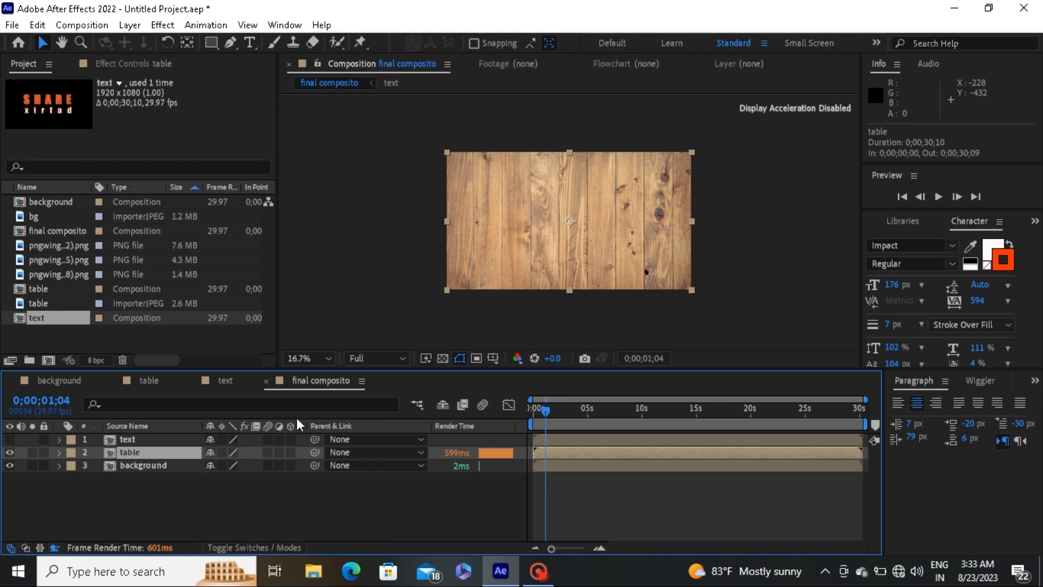
click(291, 456)
click(291, 461)
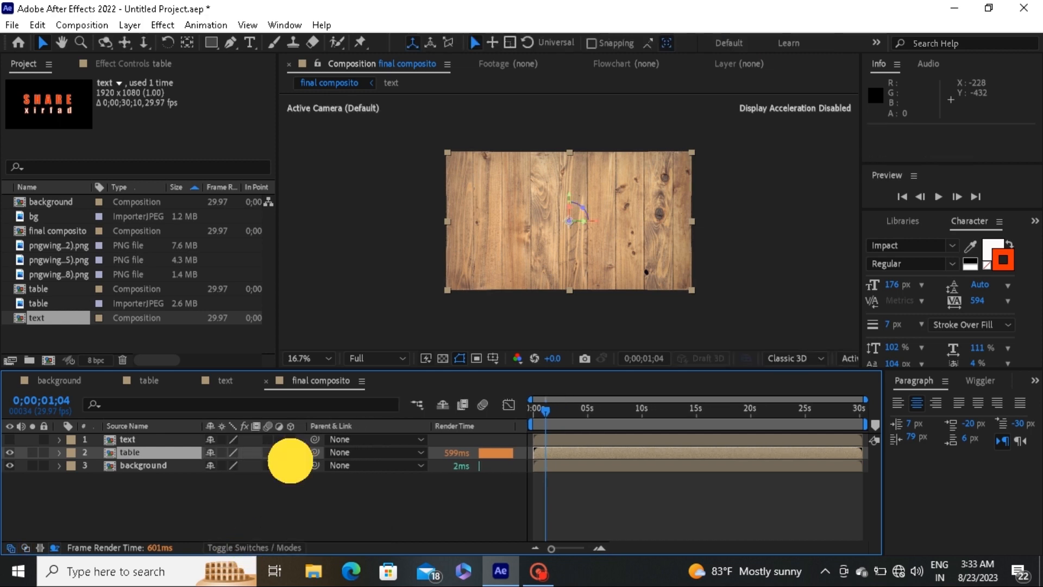
click(291, 436)
Set the table layer's X Rotation to 90° so that it lies flat
drag(551, 548, 576, 548)
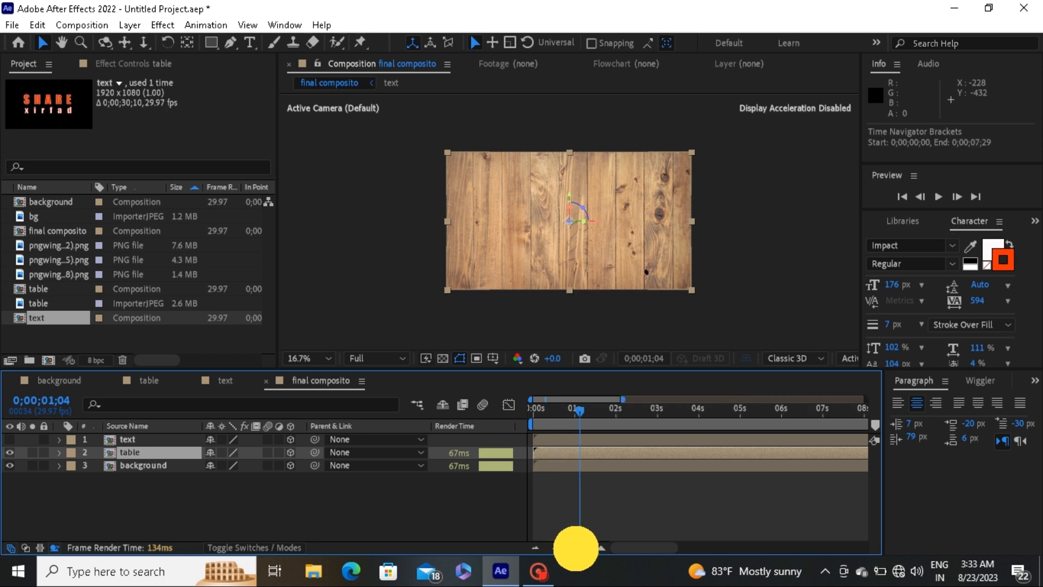
key(r)
click(60, 453)
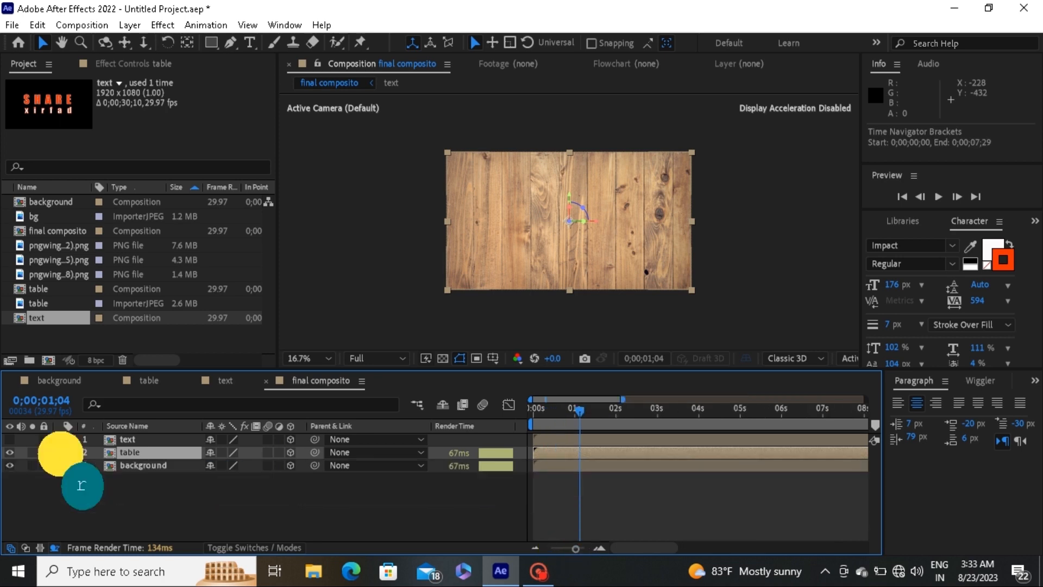
click(60, 453)
click(227, 516)
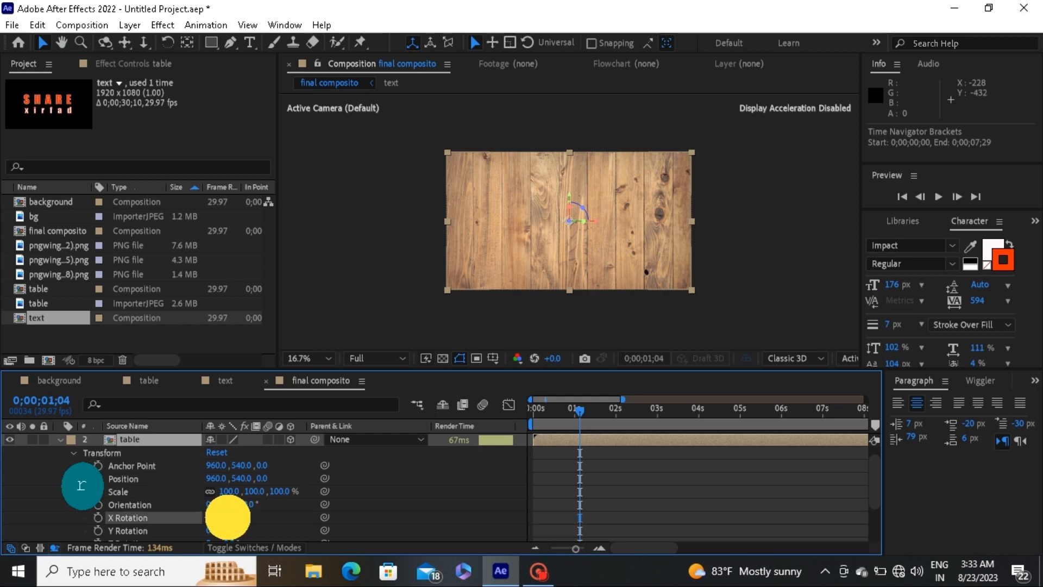
drag(228, 516, 216, 516)
click(230, 520)
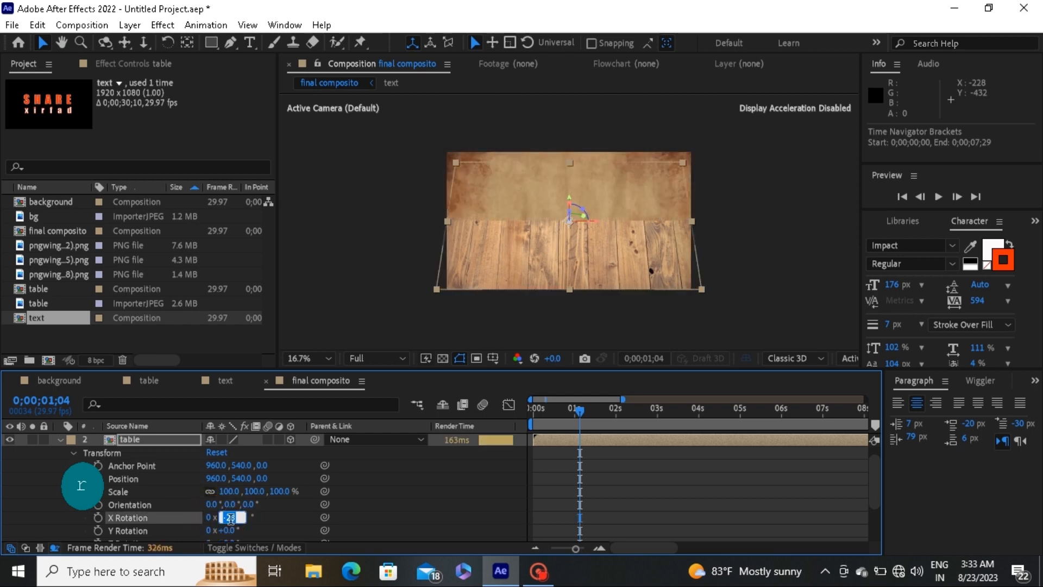
text(90)
click(402, 520)
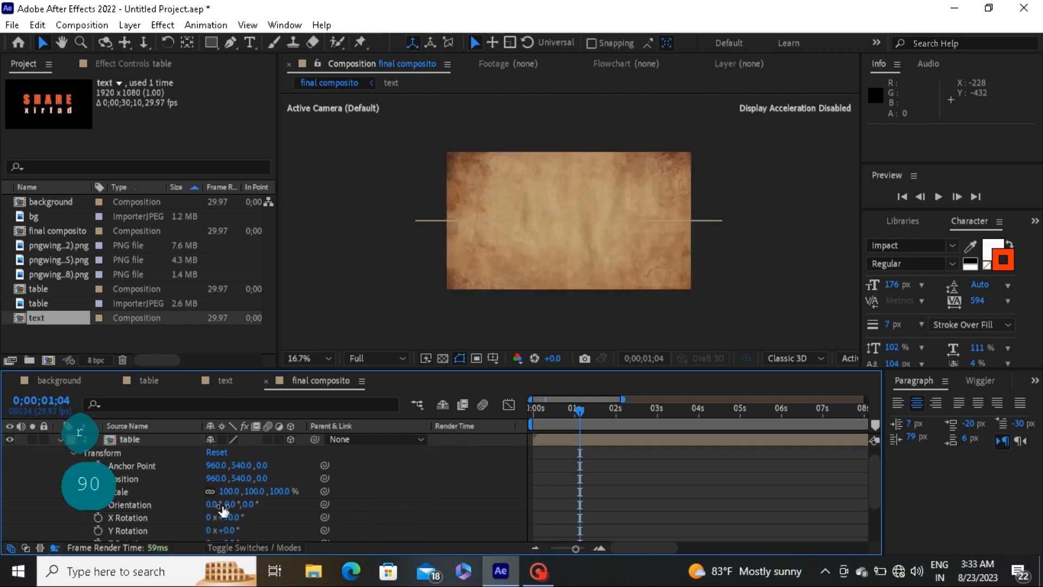
click(61, 440)
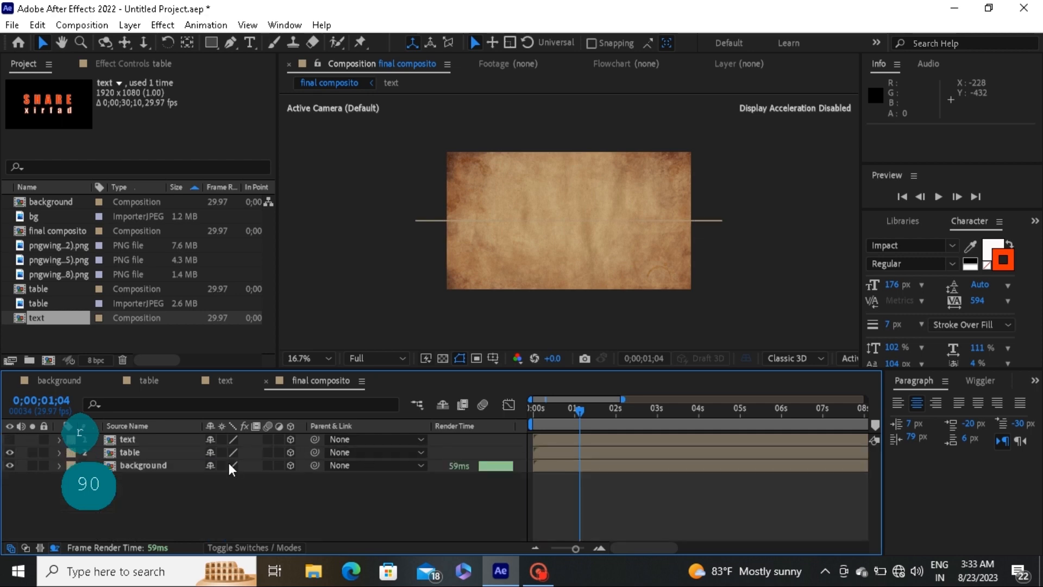
Lower the table layer to a position of 960, 936, 0 so that it forms the floor of the scene
click(168, 453)
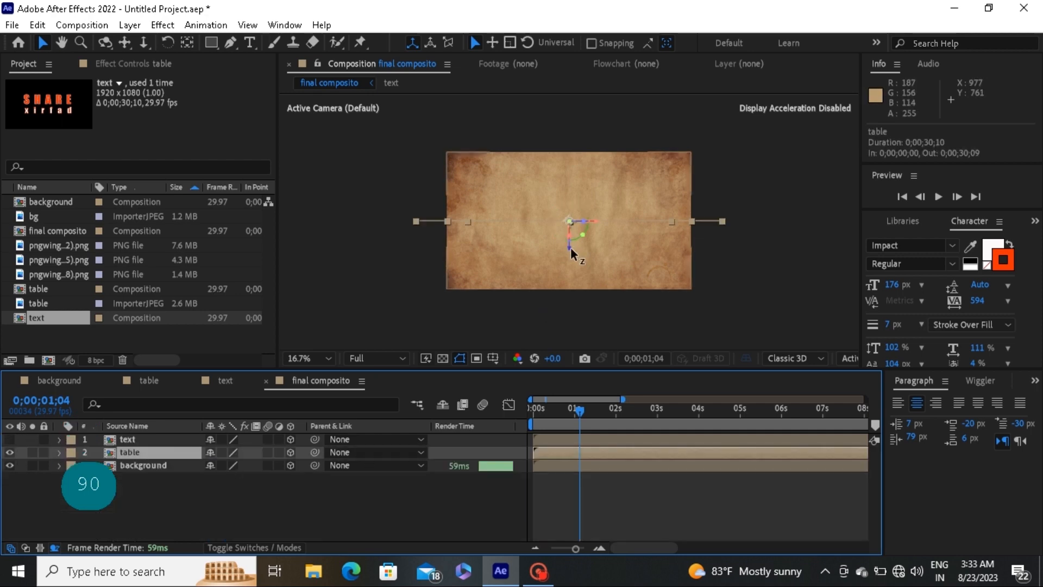
drag(571, 250, 571, 297)
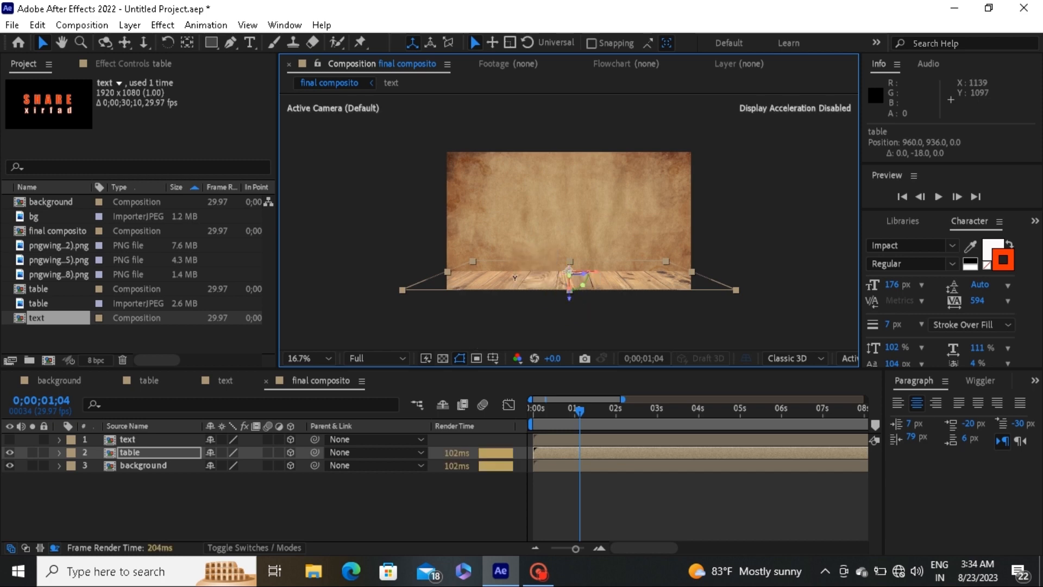
click(374, 504)
Go to 0;00;00;11 and check the background layer by toggling its visibility off and on
drag(575, 548, 570, 548)
drag(564, 413, 543, 414)
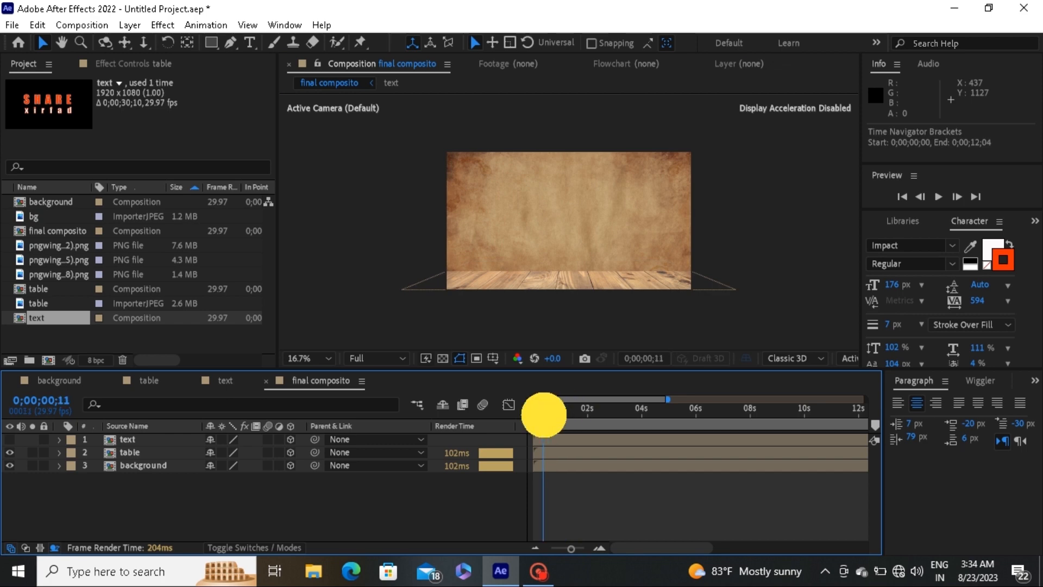
click(552, 465)
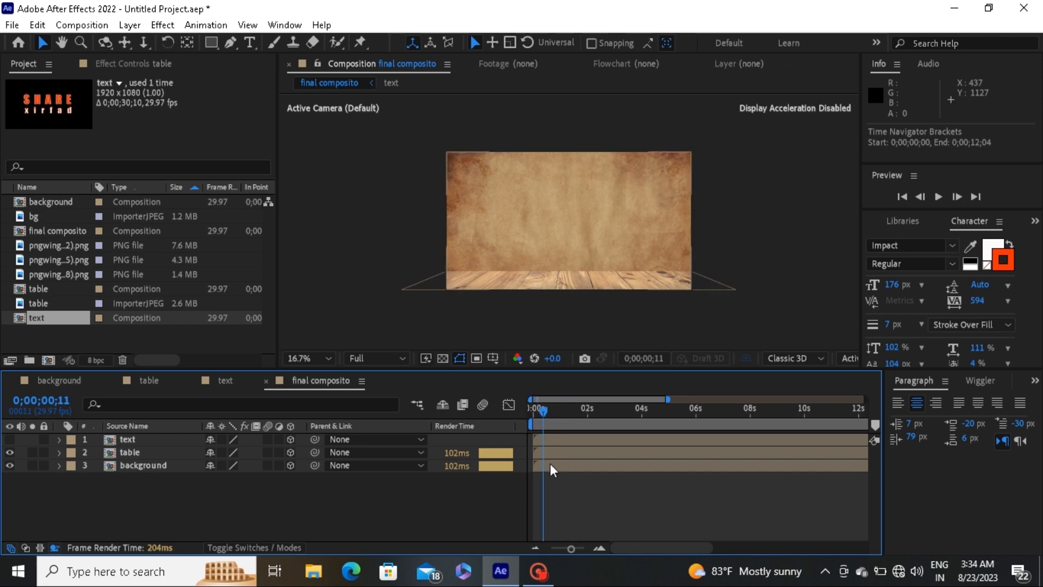
click(10, 466)
click(10, 466)
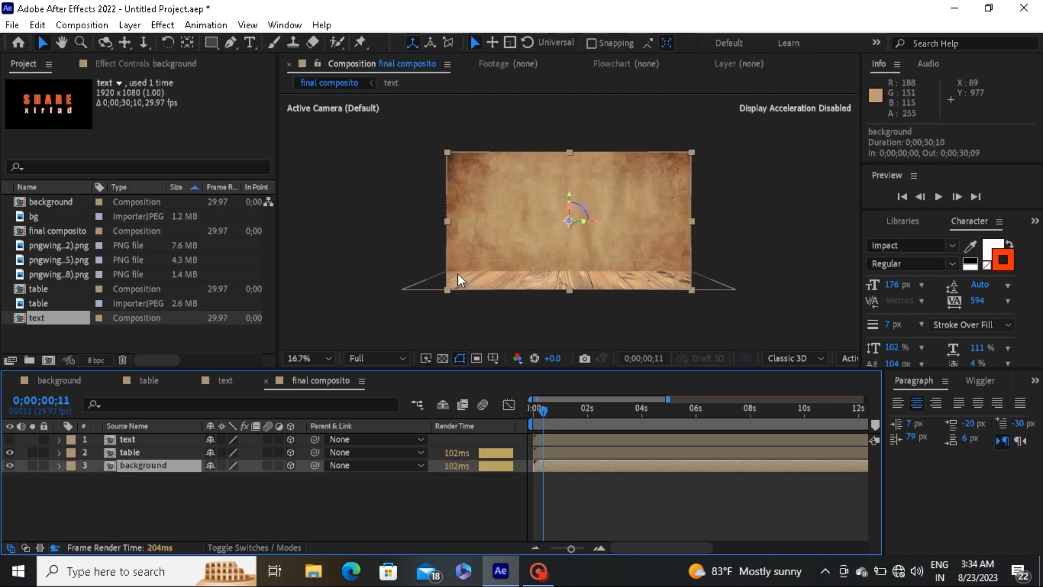
Push the background layer back in depth to a position of 960, 540, 773
click(60, 466)
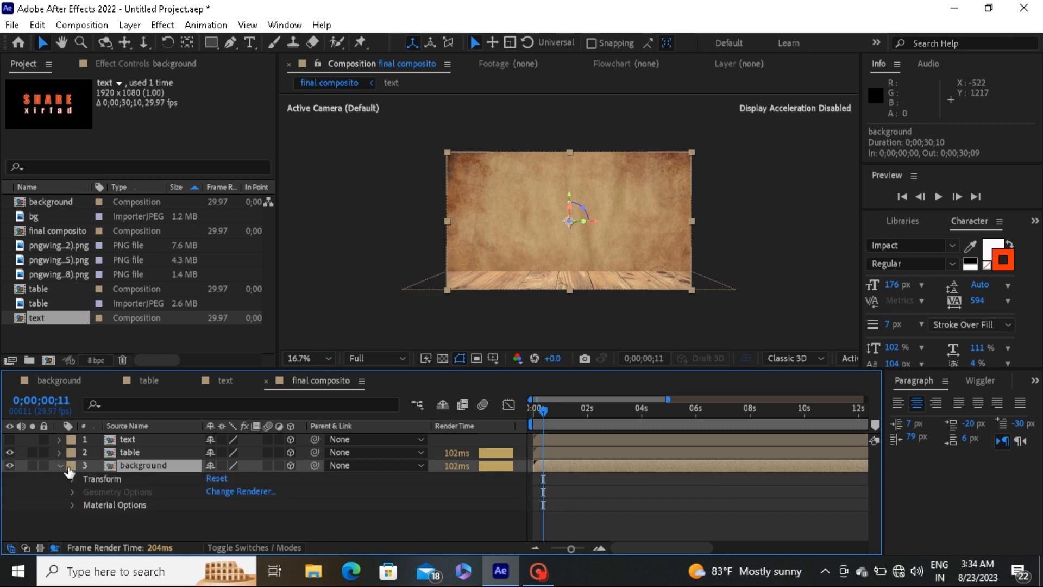
click(60, 466)
key(p)
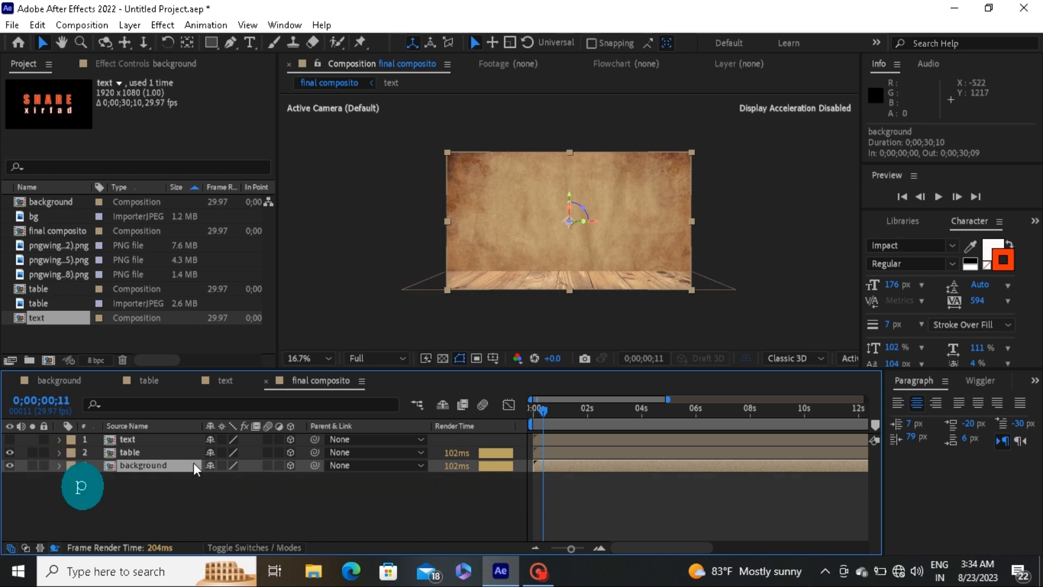
drag(261, 480, 496, 482)
drag(267, 479, 362, 492)
drag(263, 479, 341, 492)
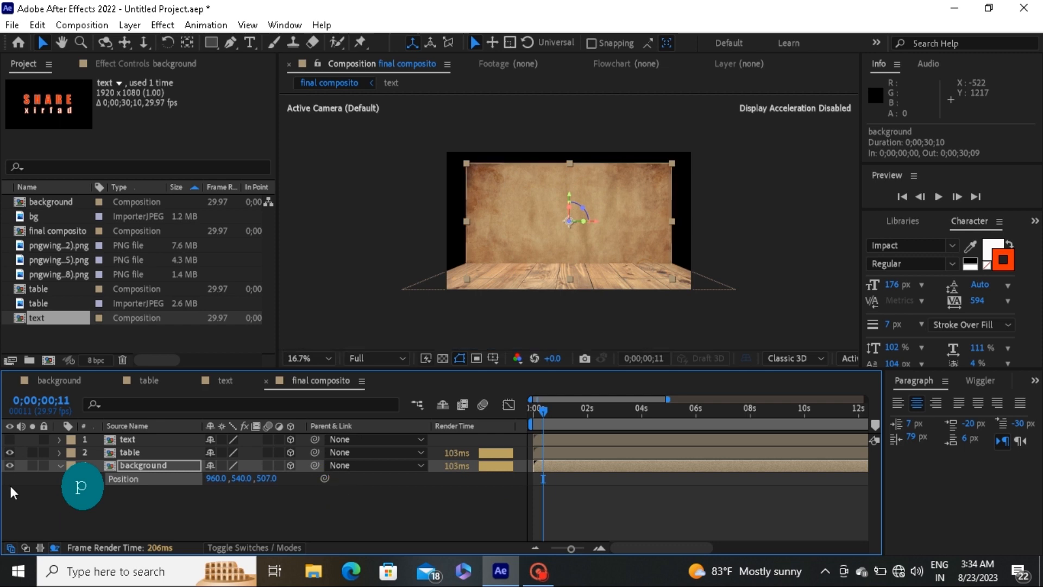
click(10, 465)
click(10, 465)
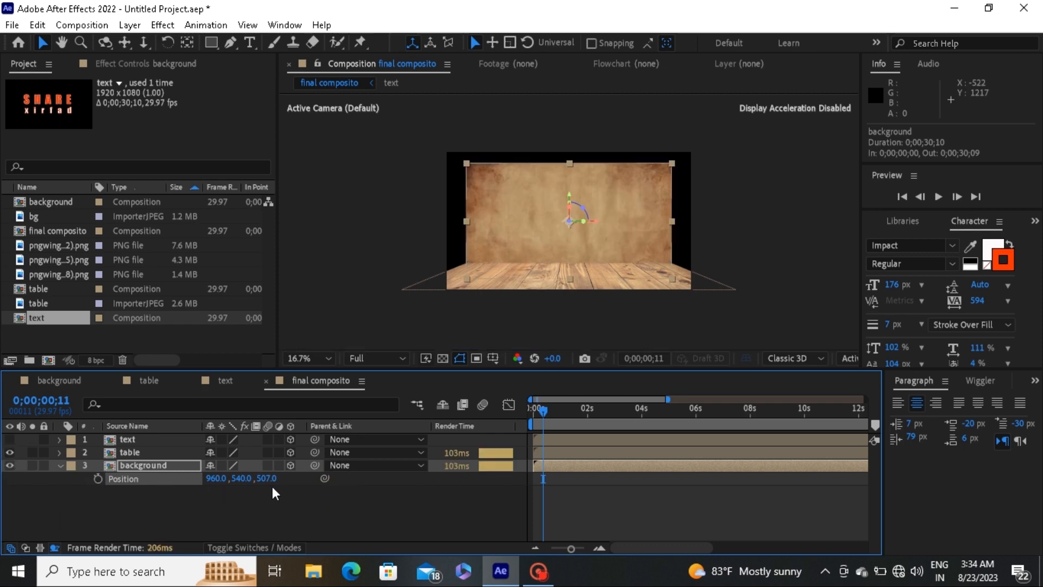
drag(257, 480, 361, 480)
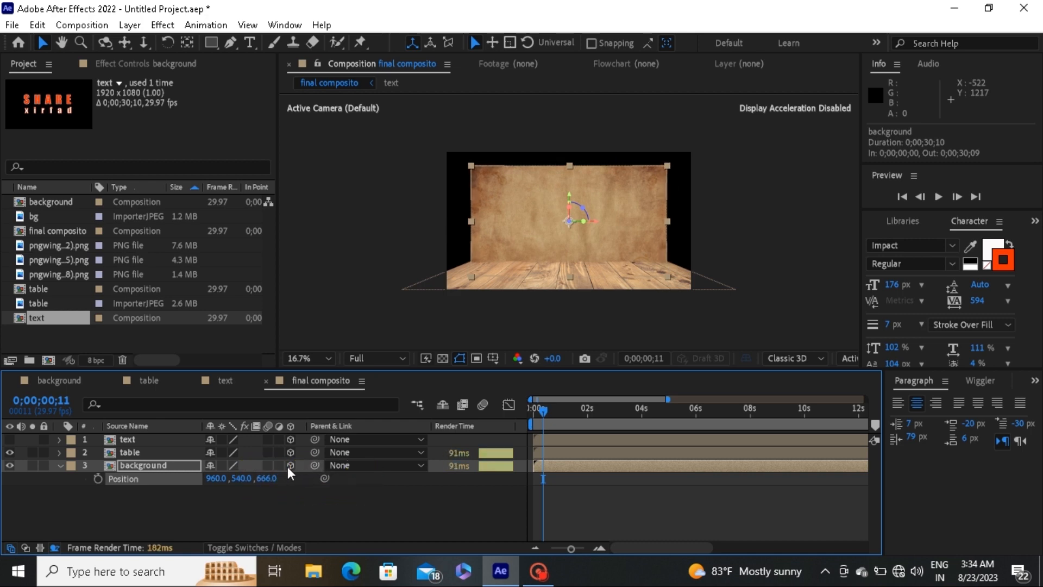
drag(263, 478, 369, 478)
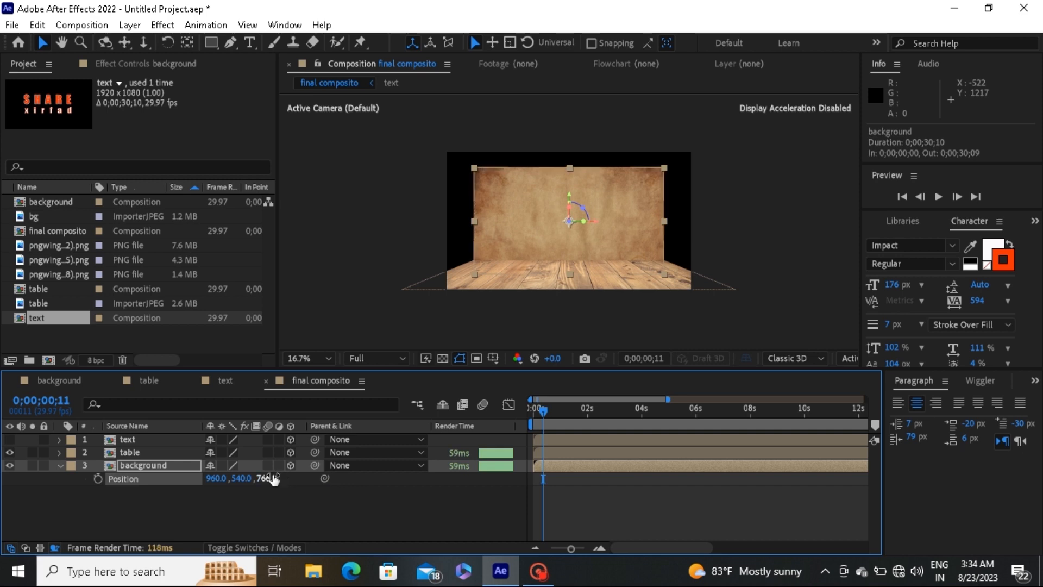
drag(275, 479, 290, 478)
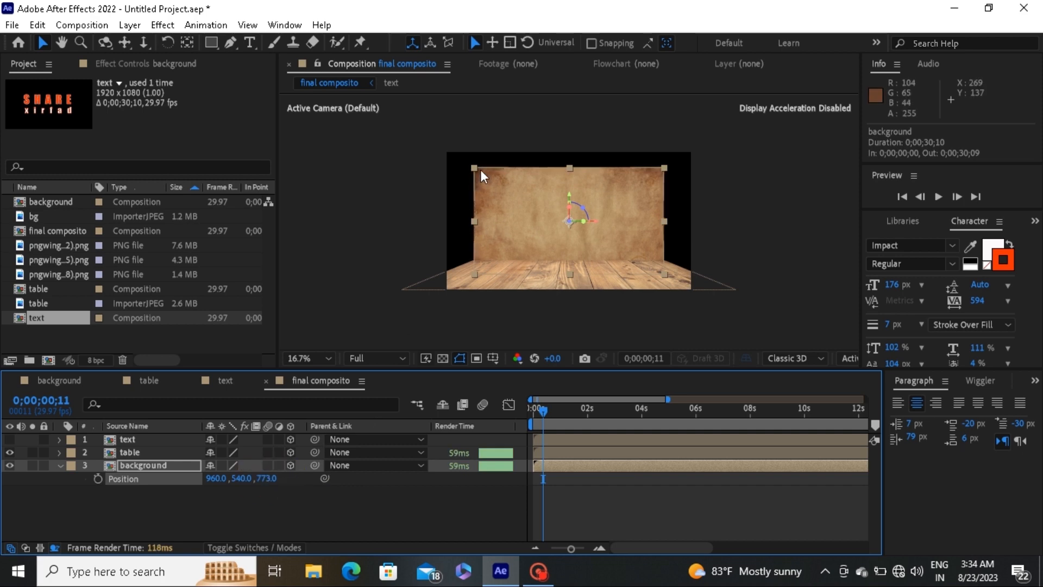
Enlarge the background layer to 140% by 138% to fill the frame and push its Z position back to 893
drag(475, 168, 440, 150)
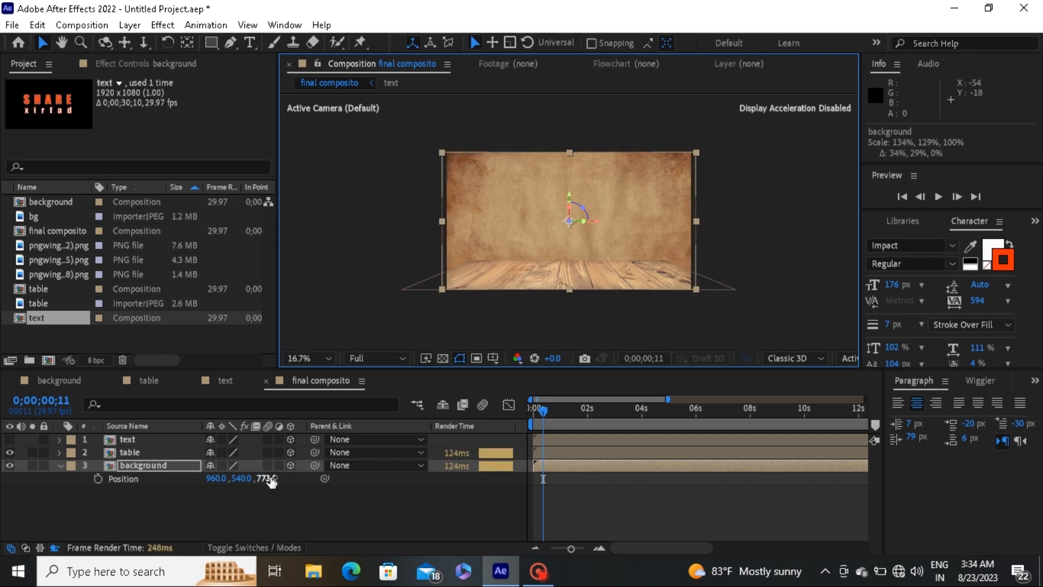
mouse_move(266, 478)
mouse_down()
mouse_move(249, 489)
mouse_move(373, 489)
mouse_move(392, 292)
mouse_up()
drag(442, 151, 439, 148)
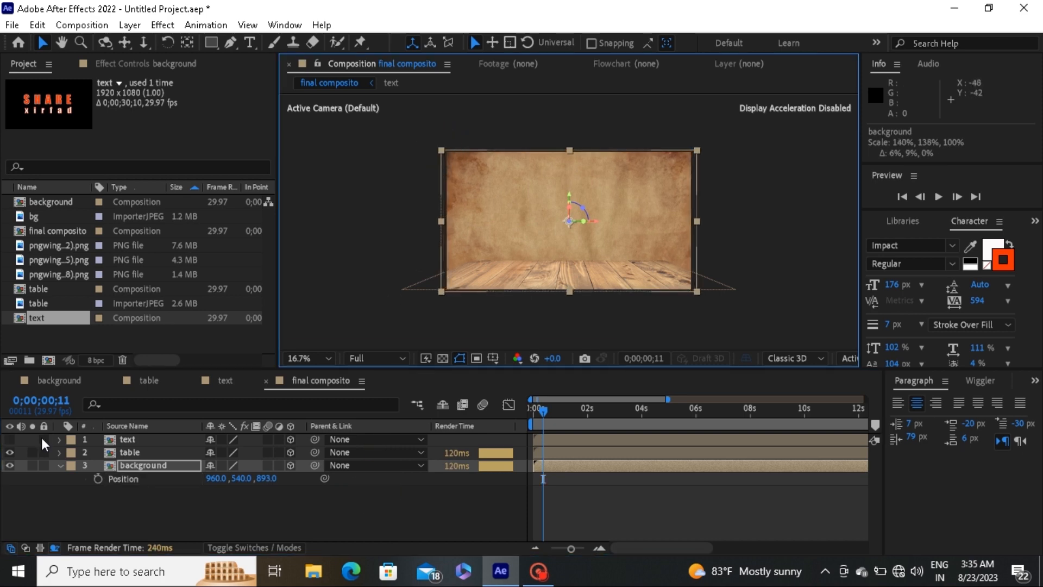
click(9, 465)
click(10, 465)
click(9, 465)
click(9, 465)
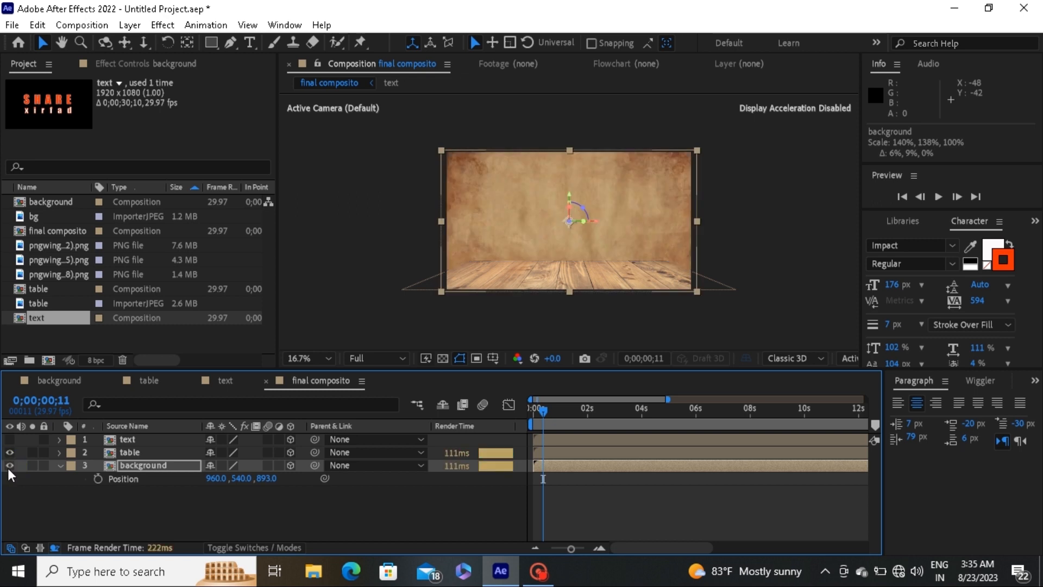
Show the text layer again at 0;00;00;03 and open the text composition
click(76, 534)
mouse_move(526, 409)
mouse_down()
mouse_move(575, 411)
mouse_move(536, 407)
mouse_up()
click(539, 223)
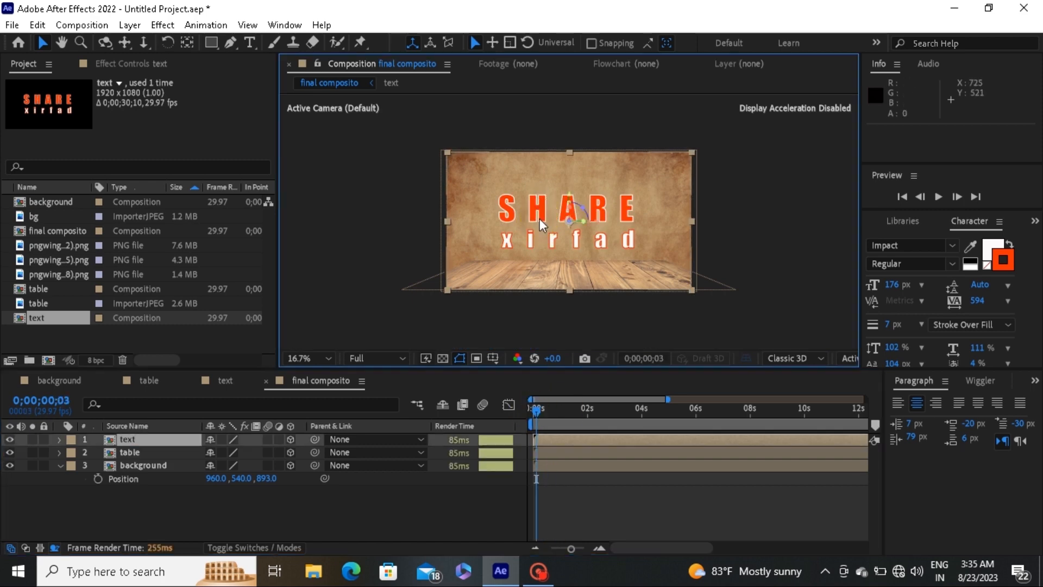
click(155, 444)
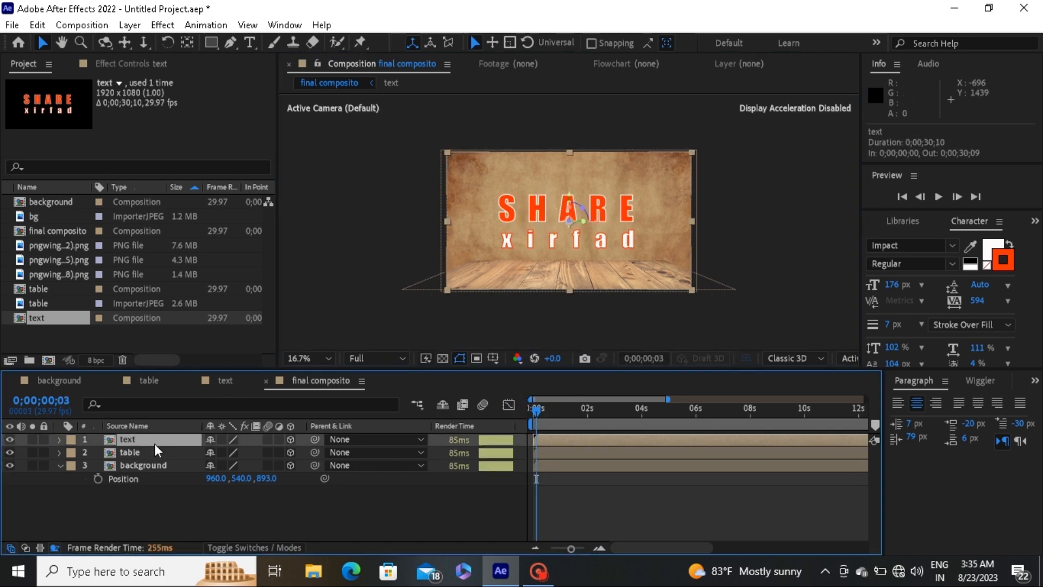
click(60, 465)
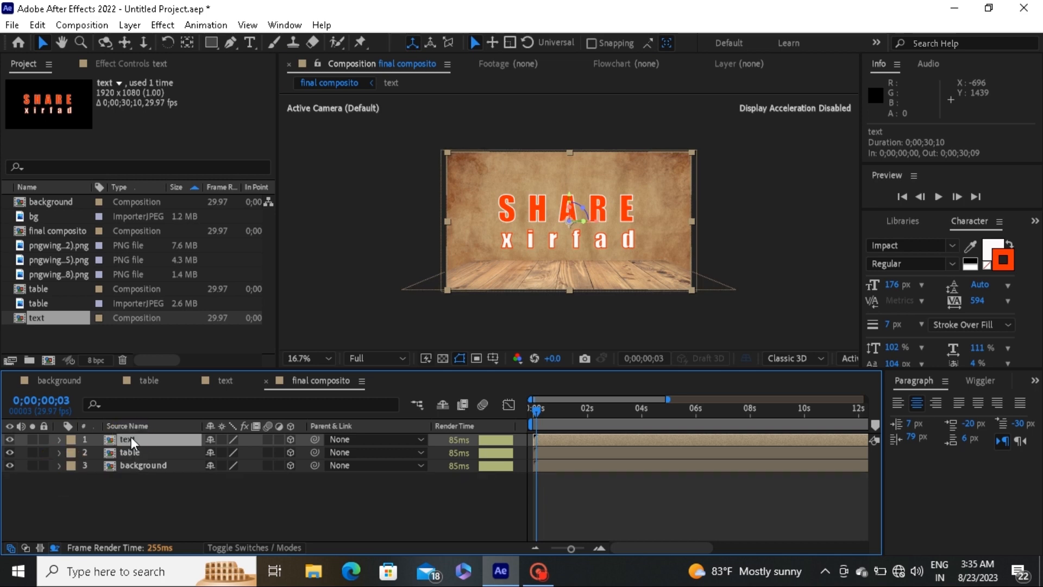
double_click(131, 437)
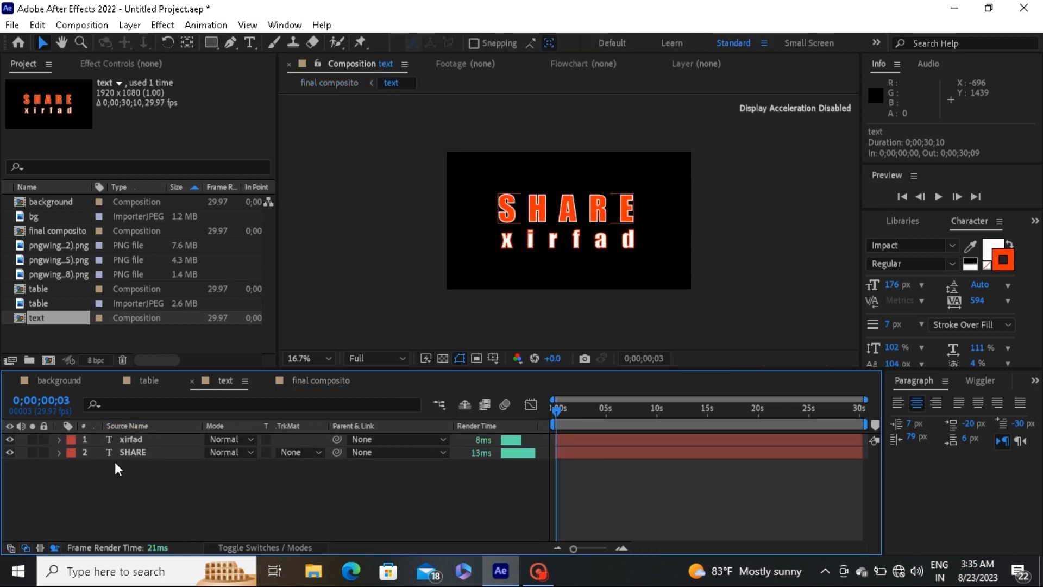
Add a Position animator to the SHARE text layer and set its position to 0, 753
click(136, 454)
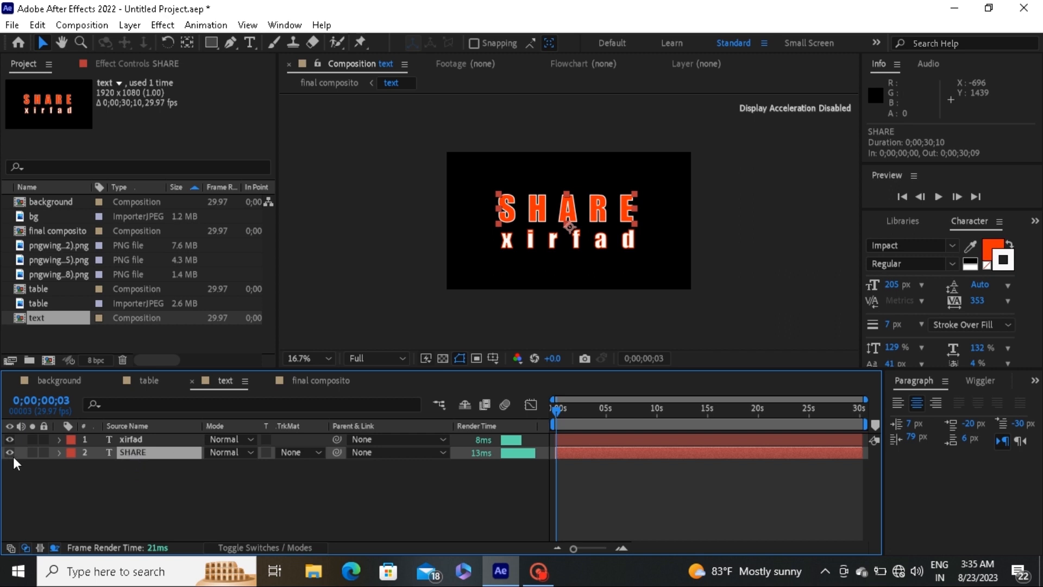
click(58, 452)
click(321, 466)
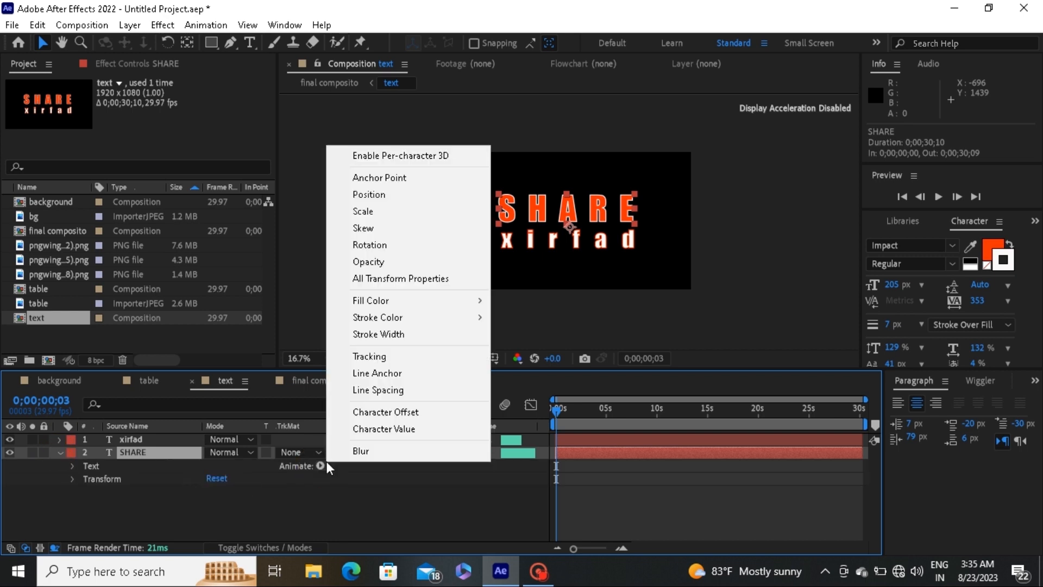
click(378, 195)
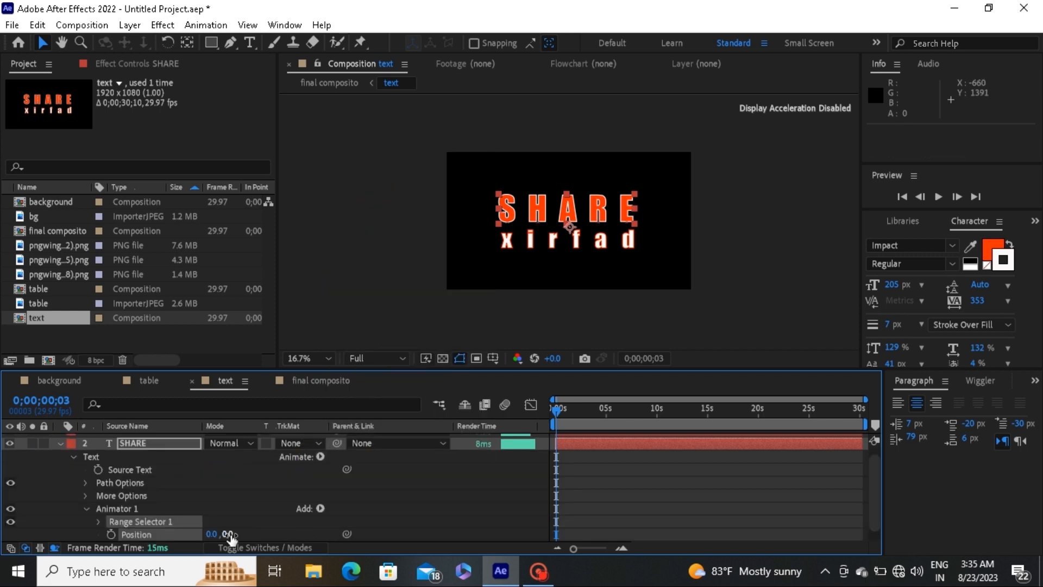
drag(230, 536, 753, 576)
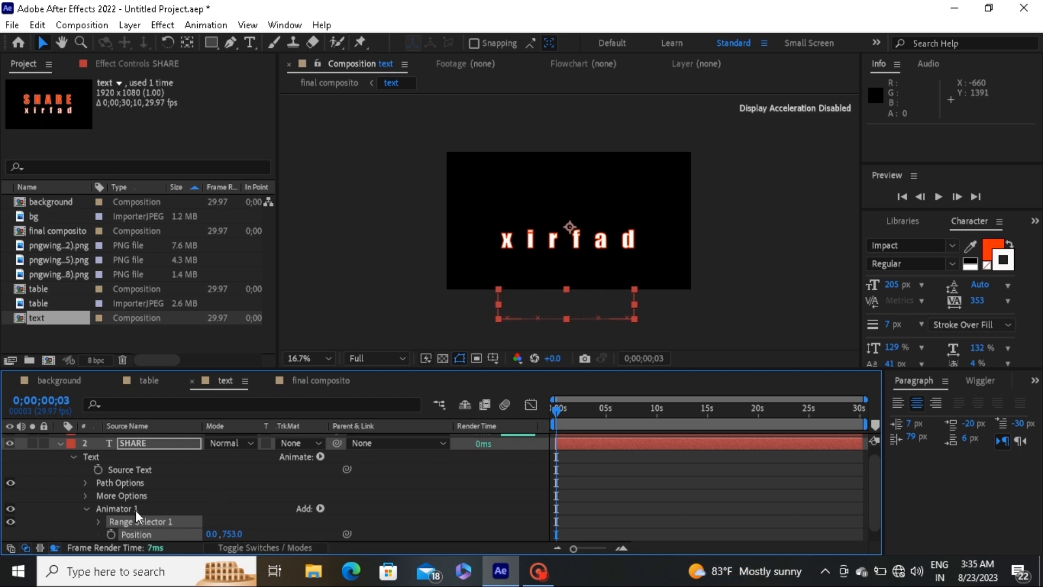
Set the shape of the SHARE animator's range selector to Ramp Up in its advanced options
click(98, 520)
click(111, 533)
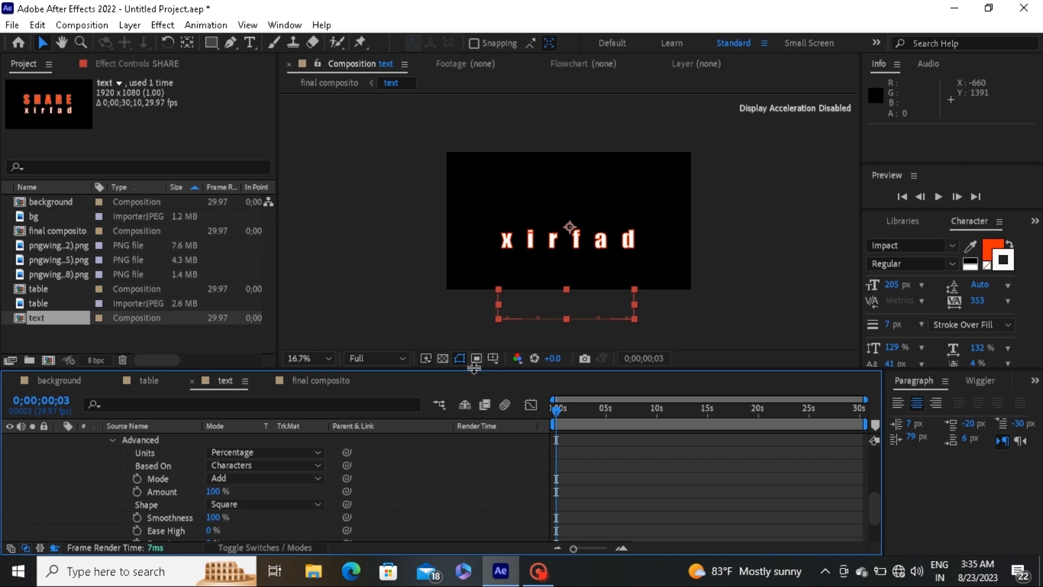
drag(474, 369, 487, 307)
click(226, 456)
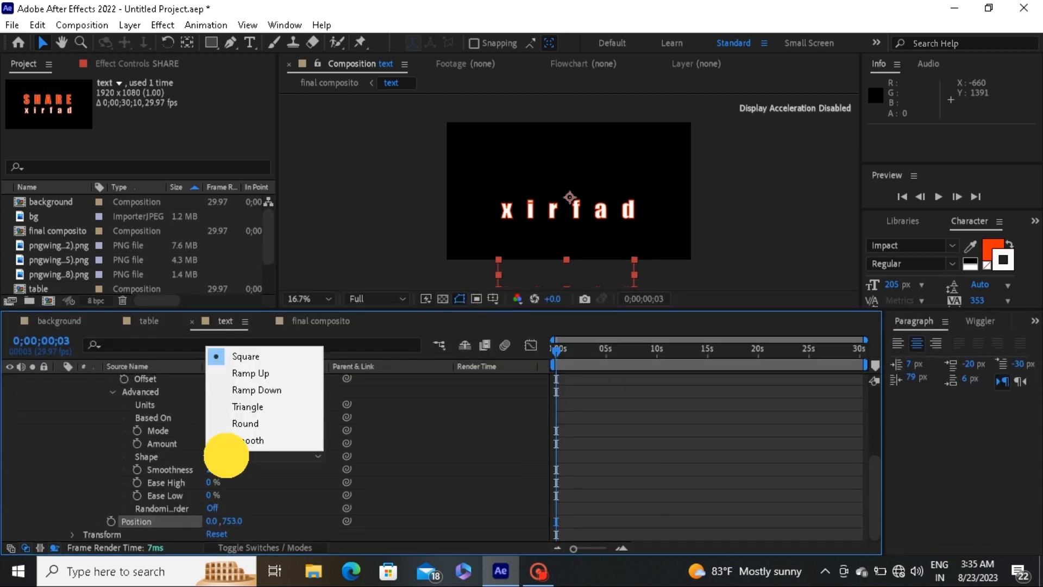
click(249, 373)
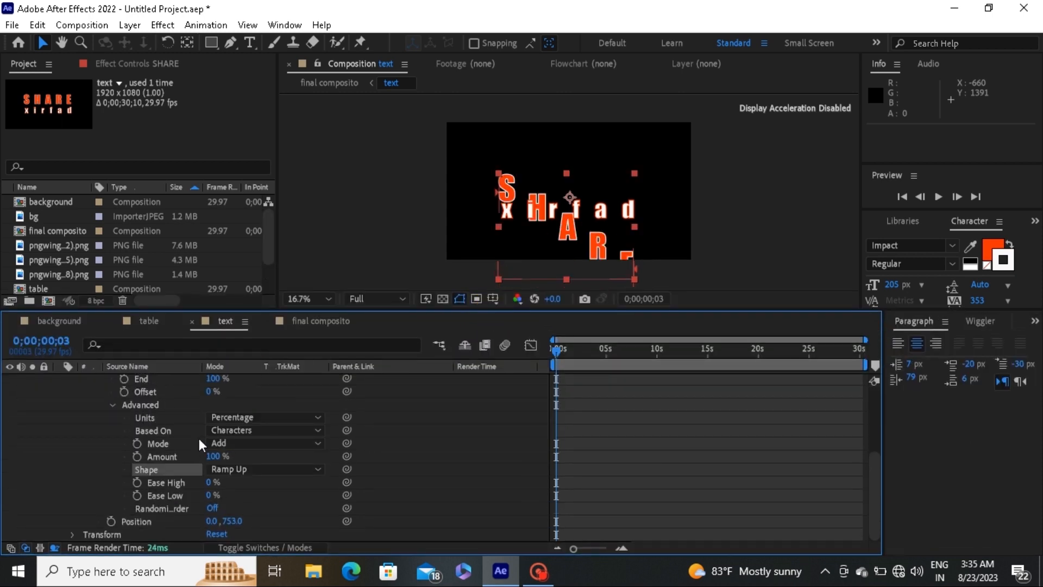
Set the range selector's Ease High to 40% and Ease Low to 60%
click(211, 482)
text(40)
click(211, 495)
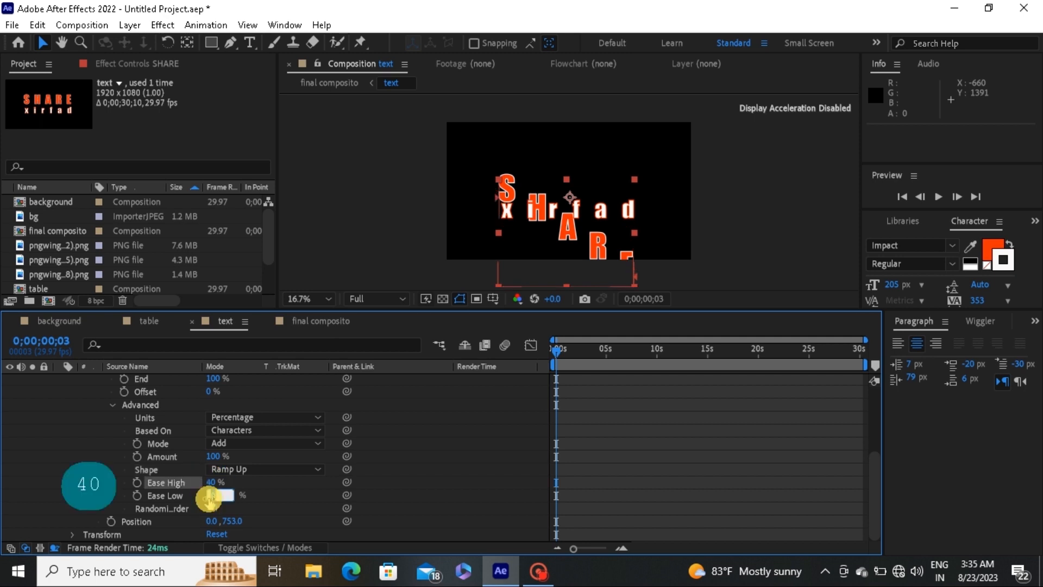
text(60)
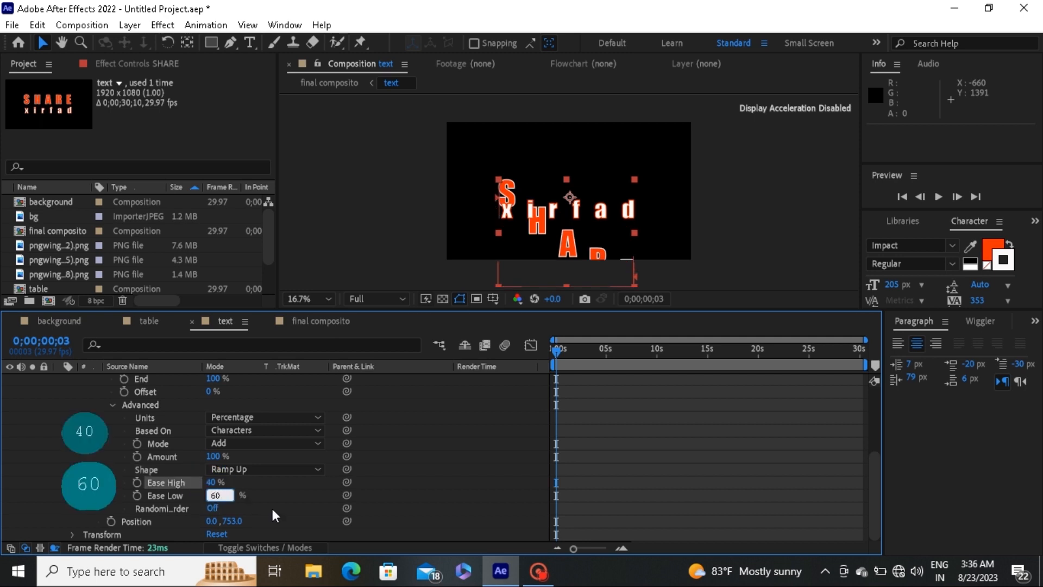
click(288, 504)
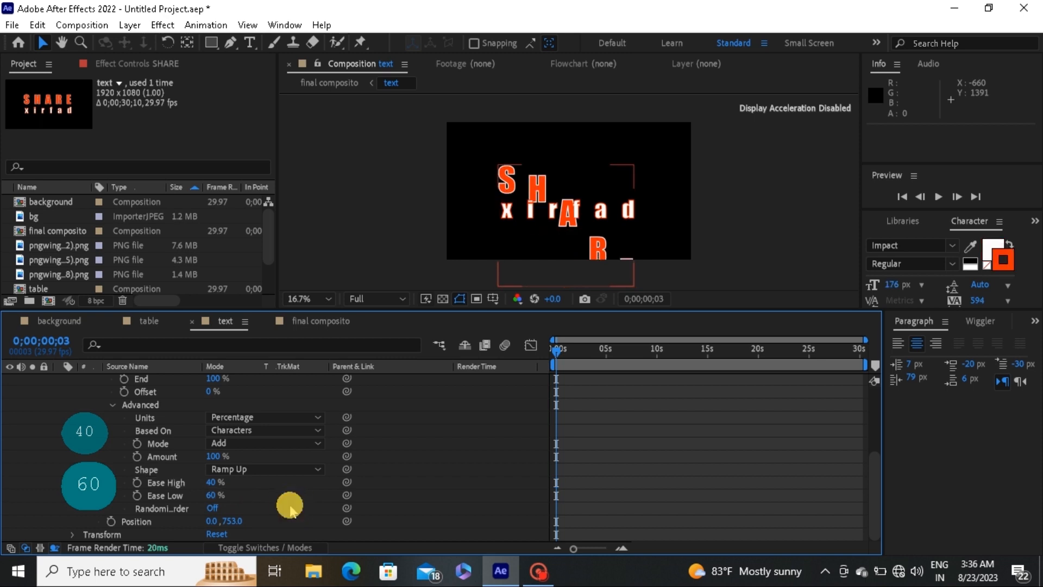
Keyframe the SHARE range selector's Offset at 100% at 0;00;01;00
click(624, 549)
click(625, 548)
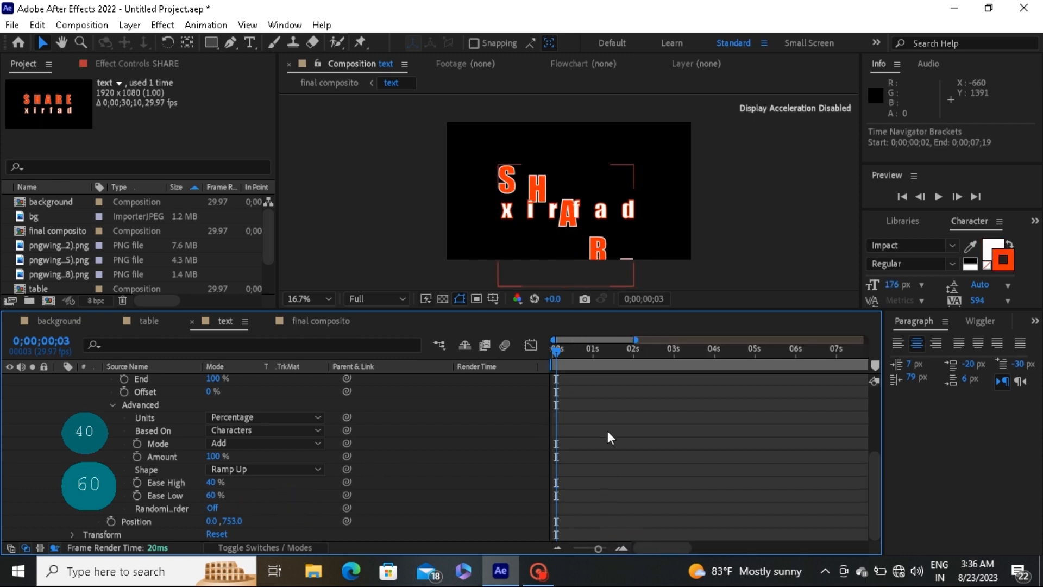
click(621, 546)
click(556, 548)
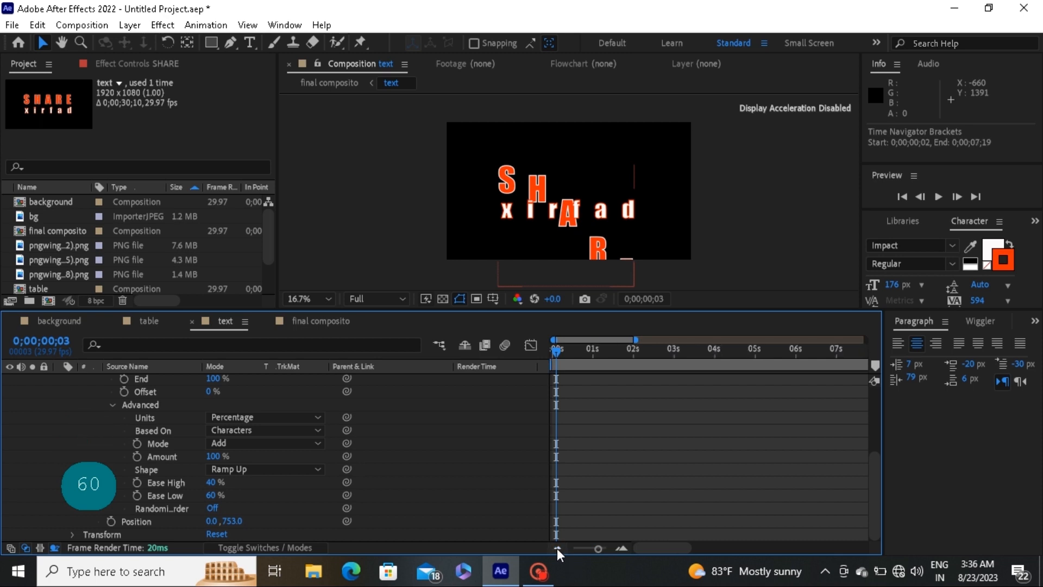
drag(549, 348, 596, 354)
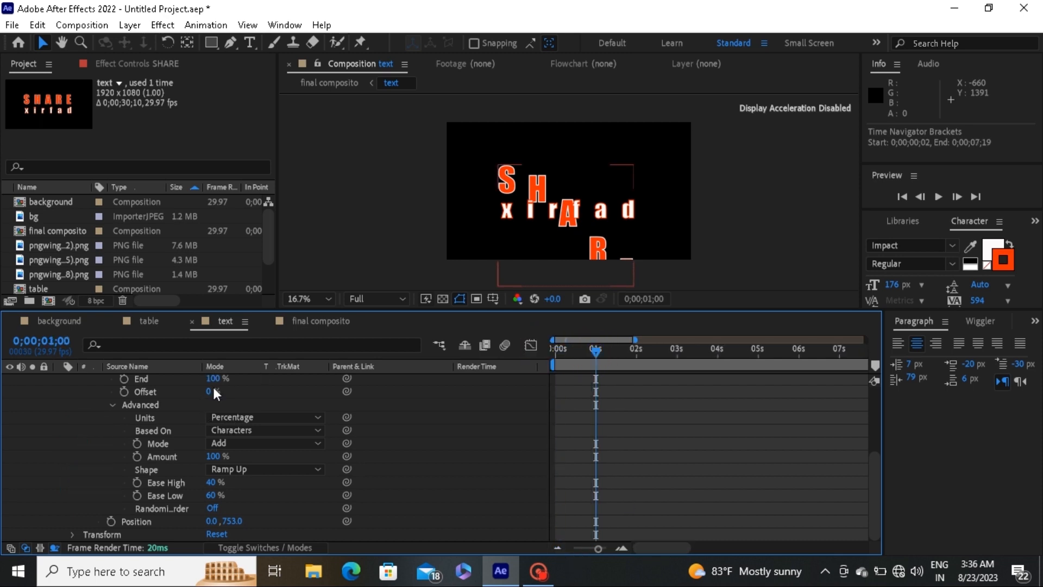
click(125, 391)
drag(210, 394, 440, 409)
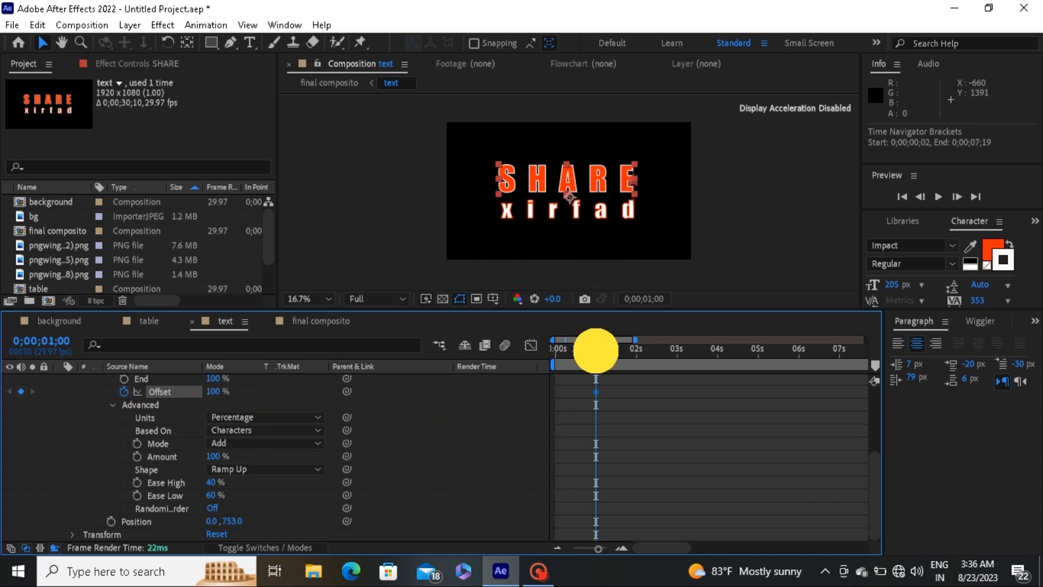
Add an Offset keyframe of -100% at 0;00;00;00 for the SHARE text
drag(596, 351, 531, 361)
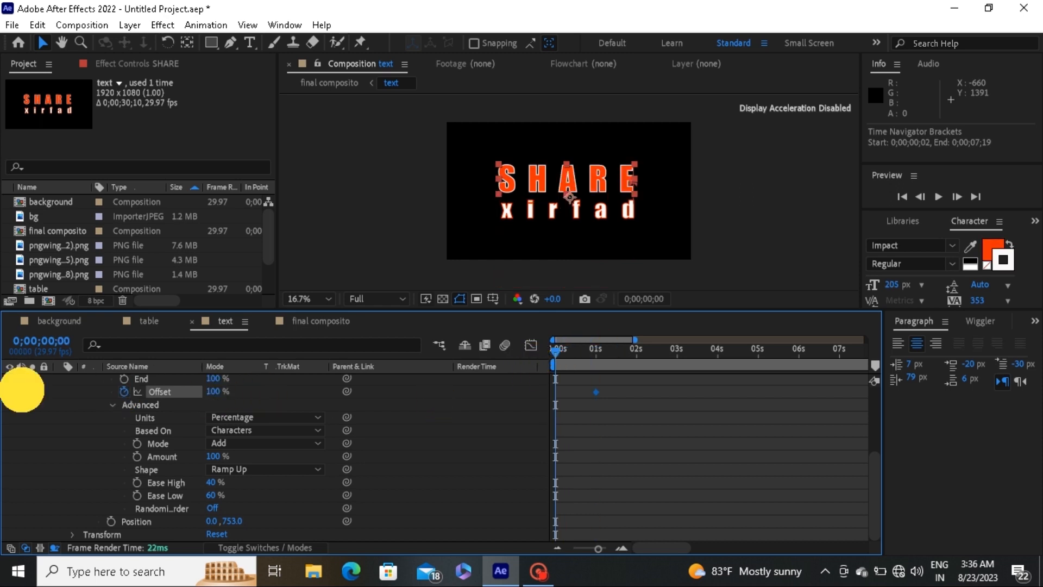
click(21, 391)
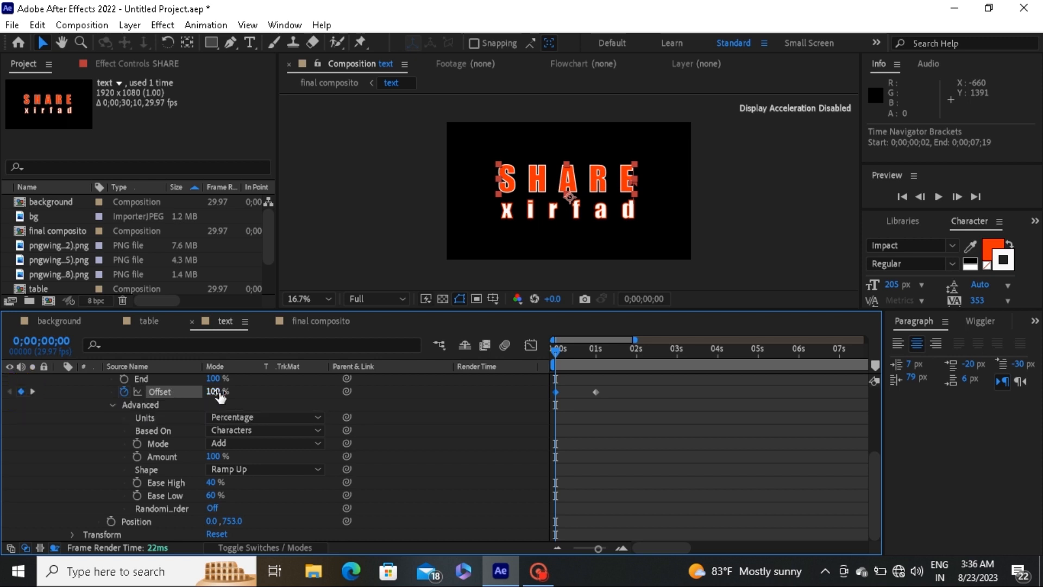
drag(220, 396, 28, 423)
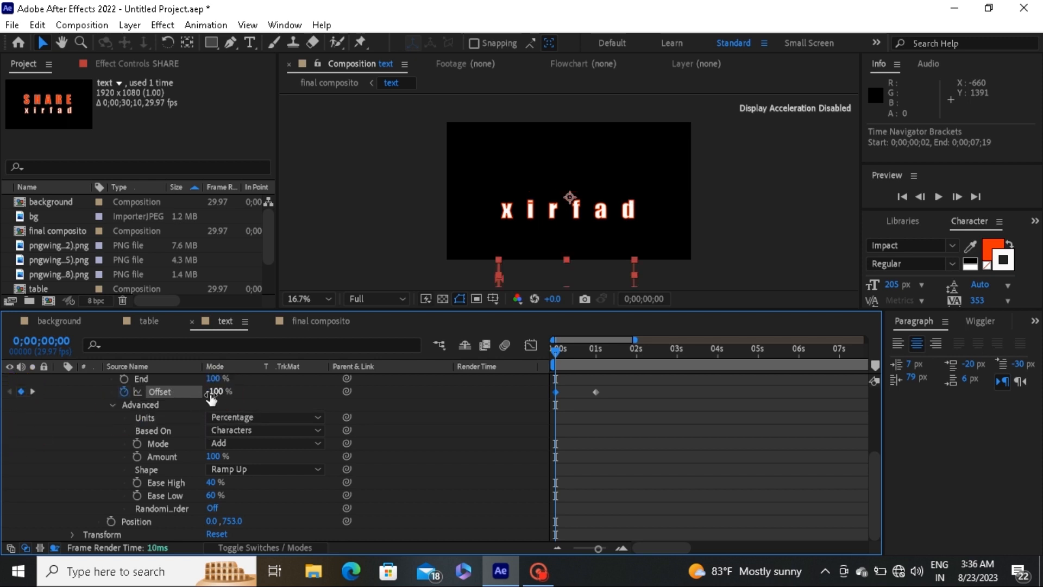
Check the SHARE letters' rise by scrubbing to 0;00;00;24, and apply Easy Ease to both Offset keyframes
drag(555, 350, 589, 351)
click(612, 386)
click(543, 391)
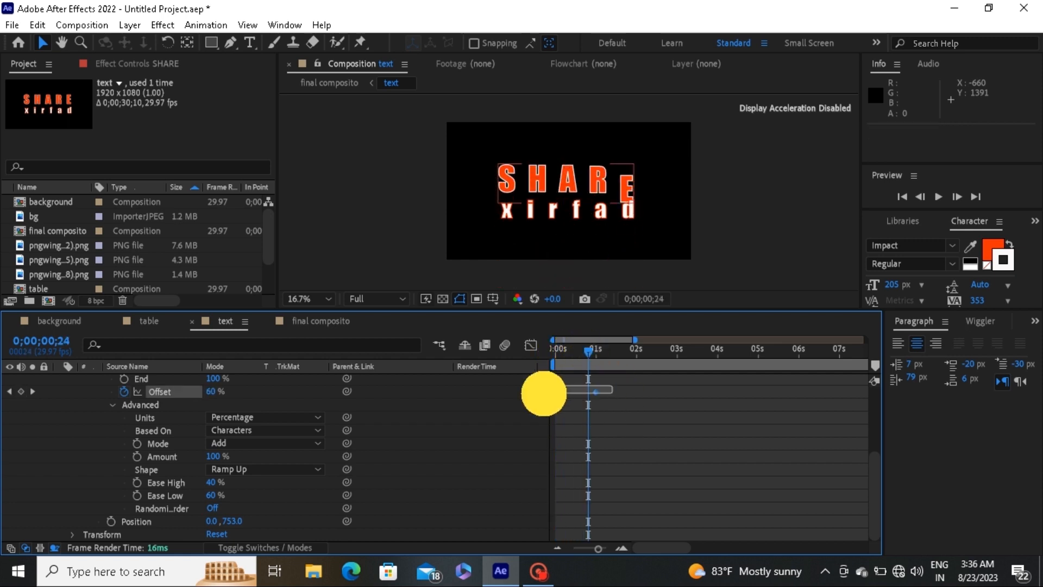
right_click(595, 392)
mouse_move(628, 383)
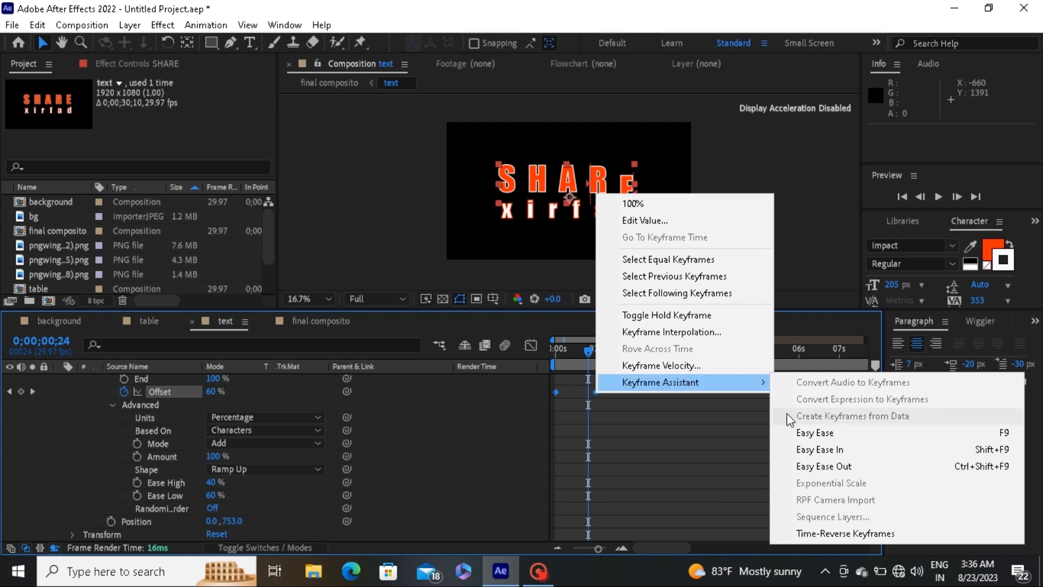
click(807, 432)
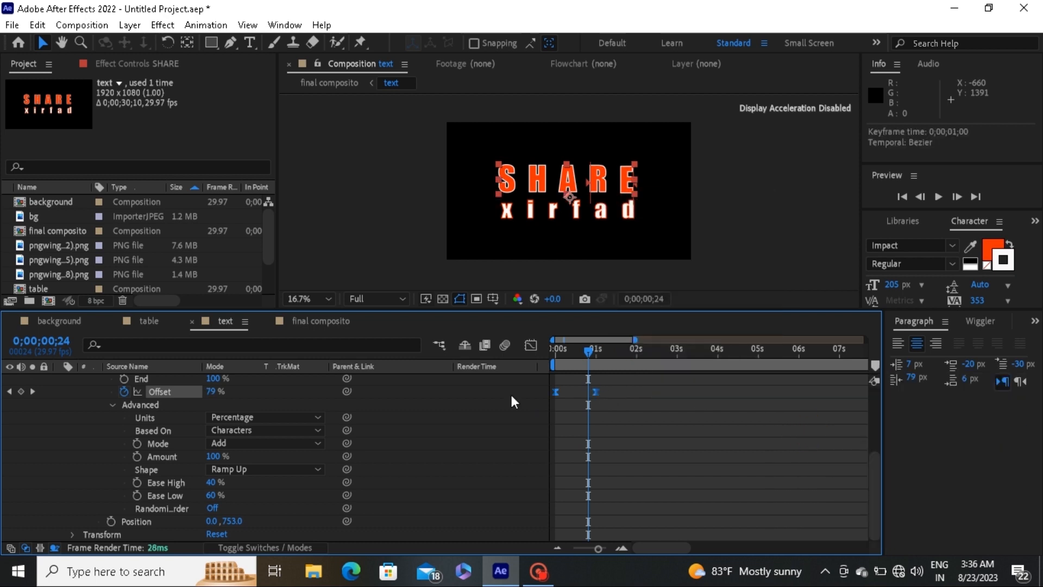
Collapse the SHARE layer's properties and preview its text animation from 0;00;00;02
click(110, 406)
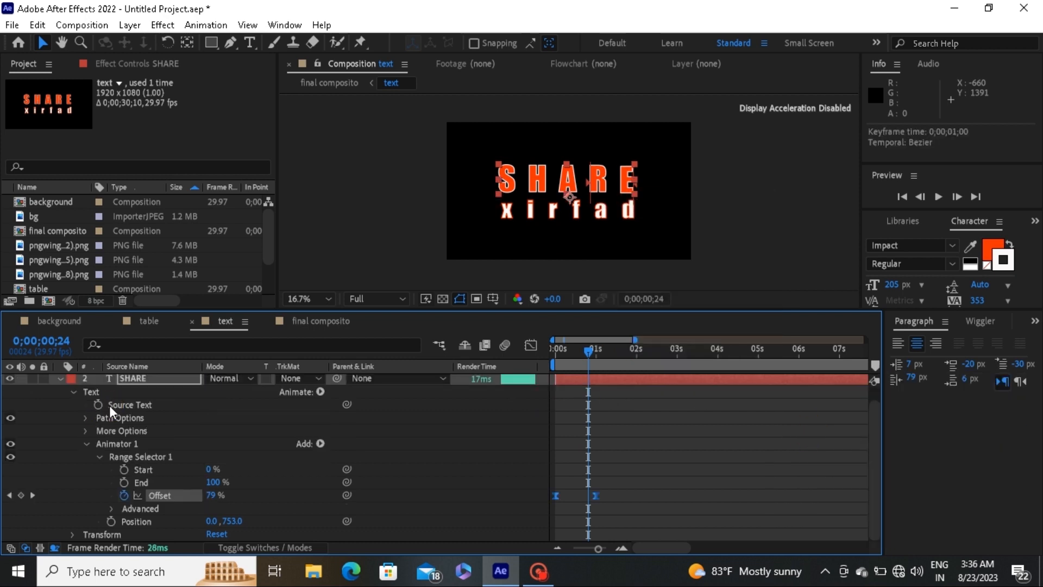
click(61, 379)
drag(585, 352, 558, 357)
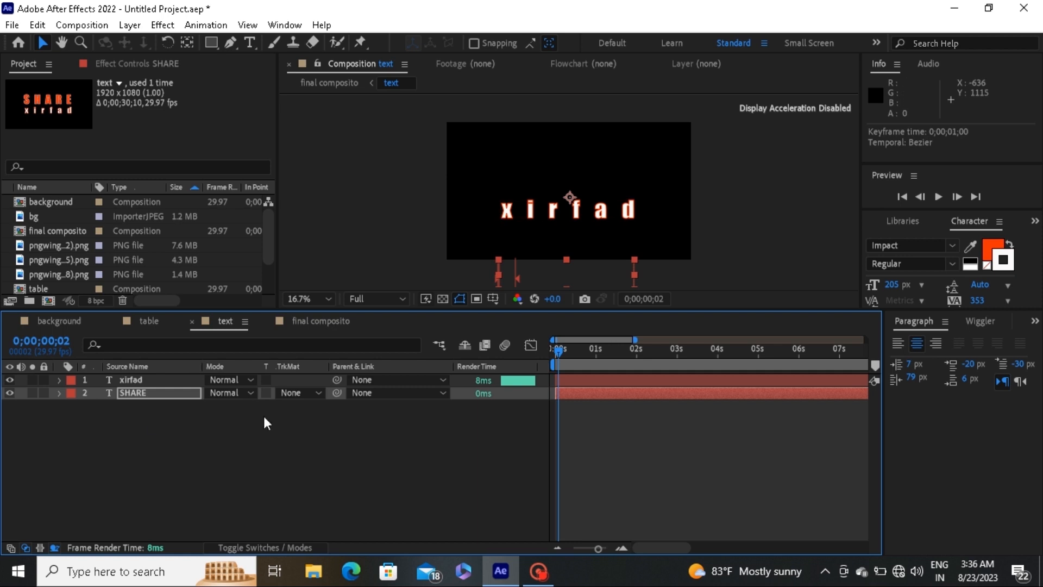
key(space)
key(space)
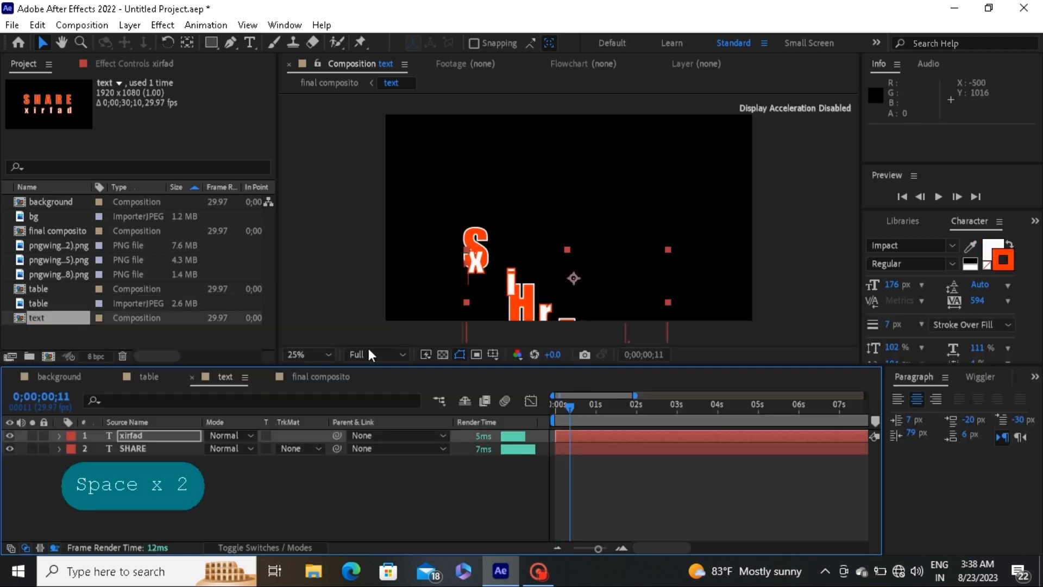
Delay the xirfad layer so it starts at 0;00;00;10 and preview the staggered text animation
drag(577, 436, 592, 438)
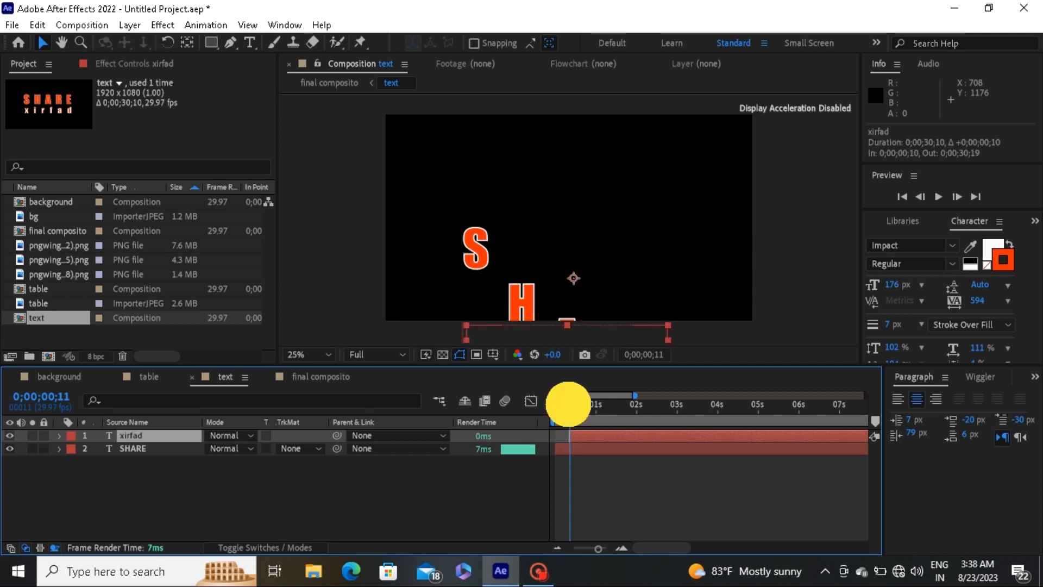
drag(567, 403, 601, 408)
key(space)
key(space)
key(space)
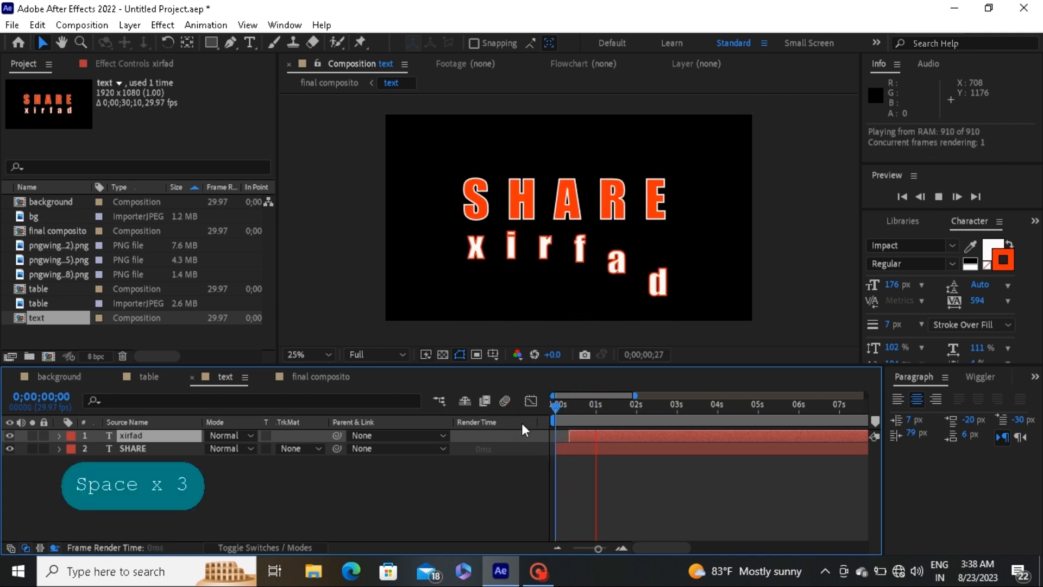
key(space)
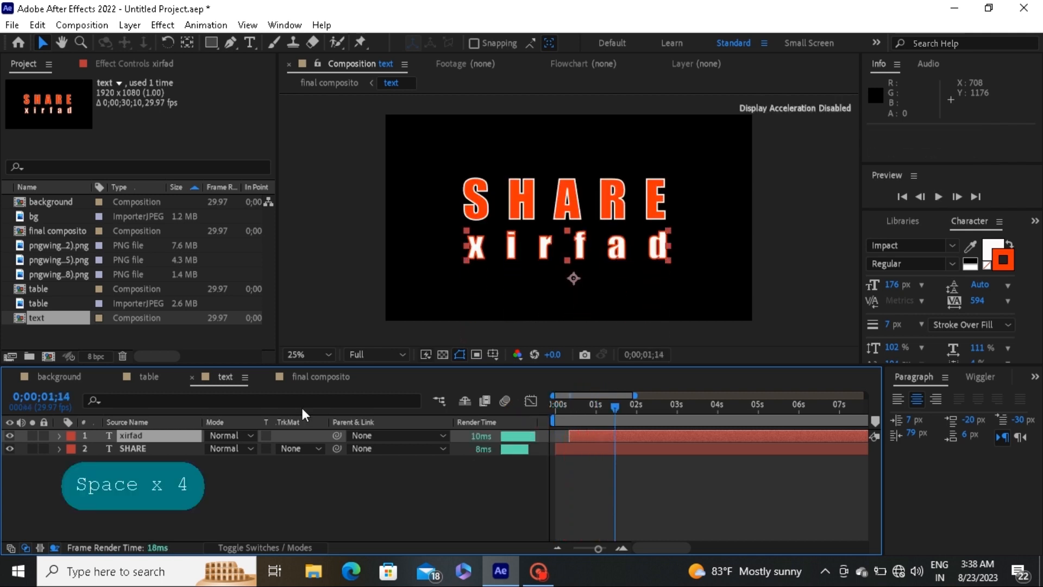
Return to the final composition and preview it from 0;00;00;00 at Quarter resolution
click(302, 381)
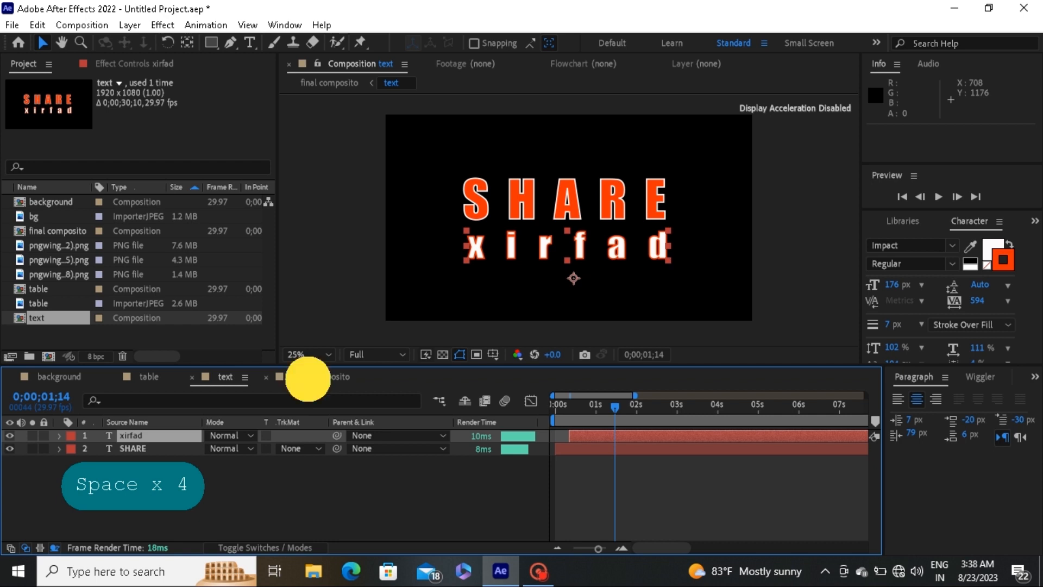
drag(576, 407, 533, 419)
click(375, 354)
click(367, 441)
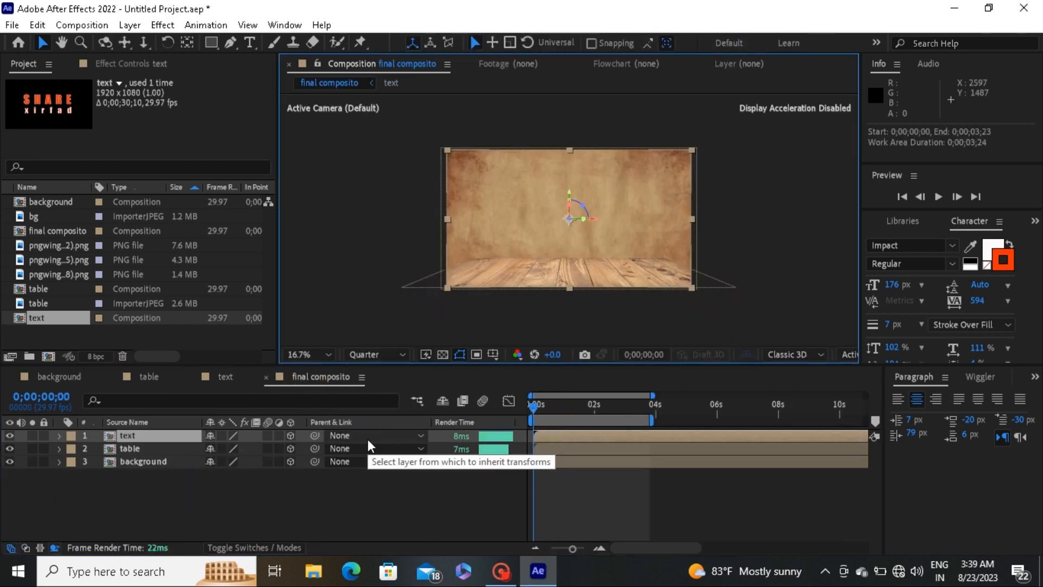
key(space)
key(space)
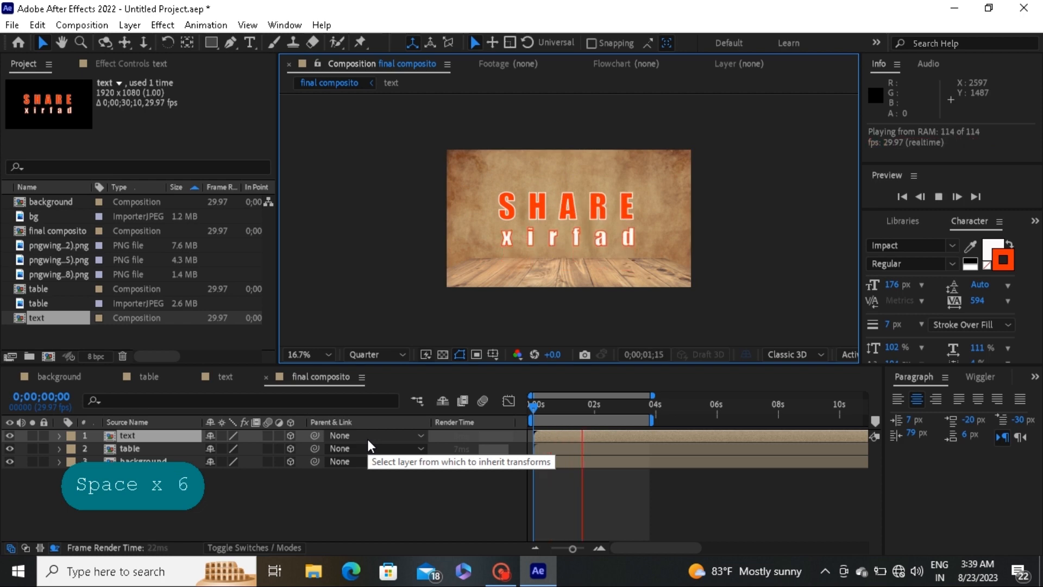
Add a white shadow-casting spot light with 150% intensity, 120° cone angle, 43% feather, 61% shadow darkness and 126 px shadow diffusion
right_click(262, 516)
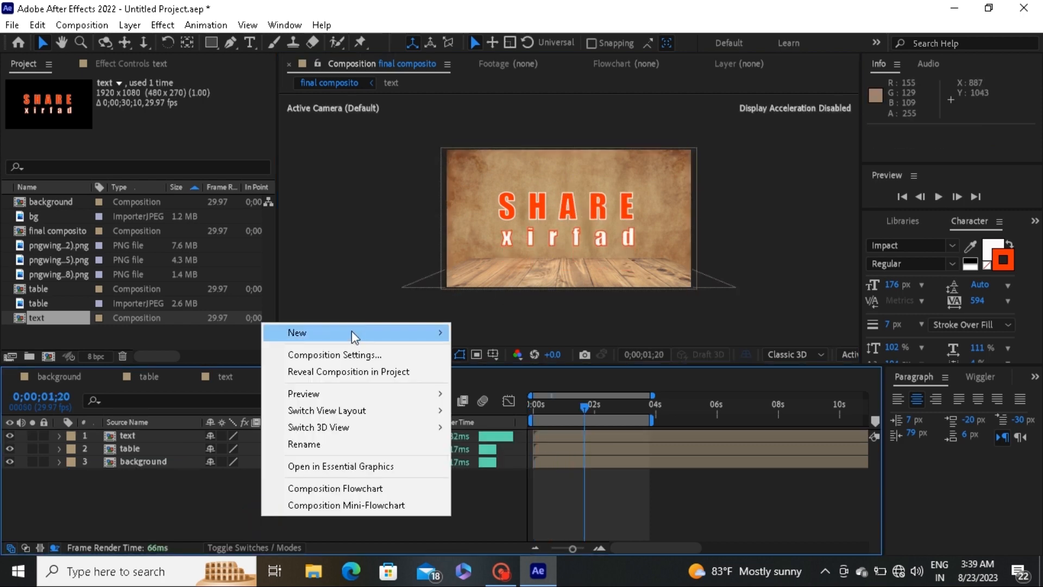
mouse_move(352, 332)
click(488, 390)
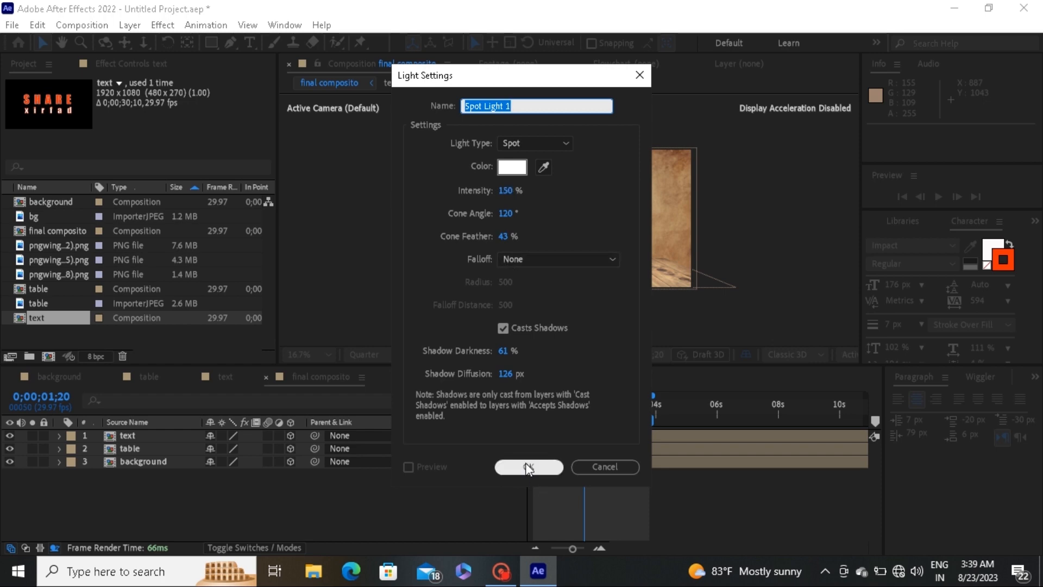
click(528, 467)
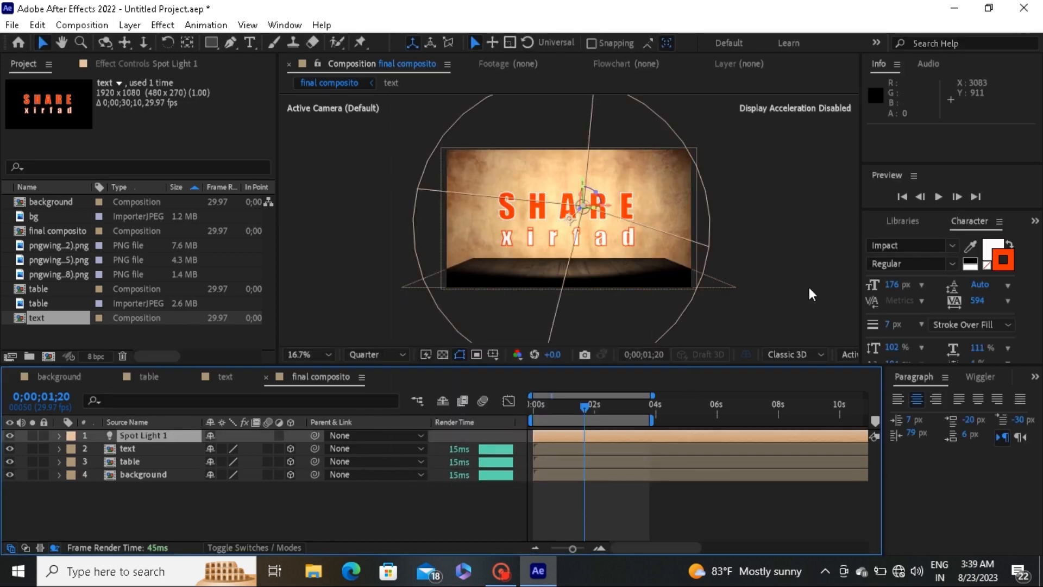
Working from Custom View 1, raise Spot Light 1 above the text to about position 1016.3, -151.6, -443.6
click(851, 354)
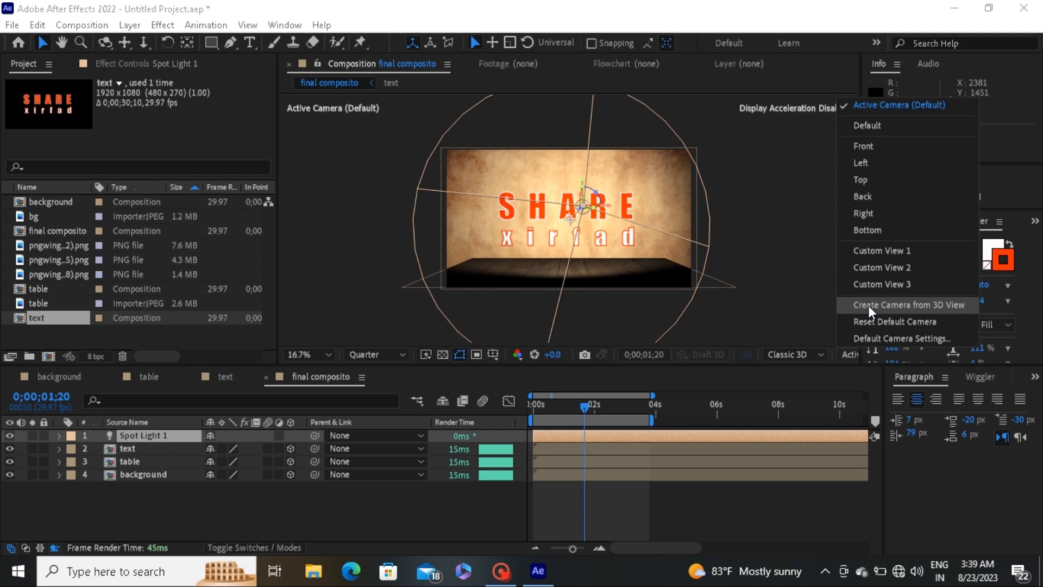
click(883, 253)
click(58, 435)
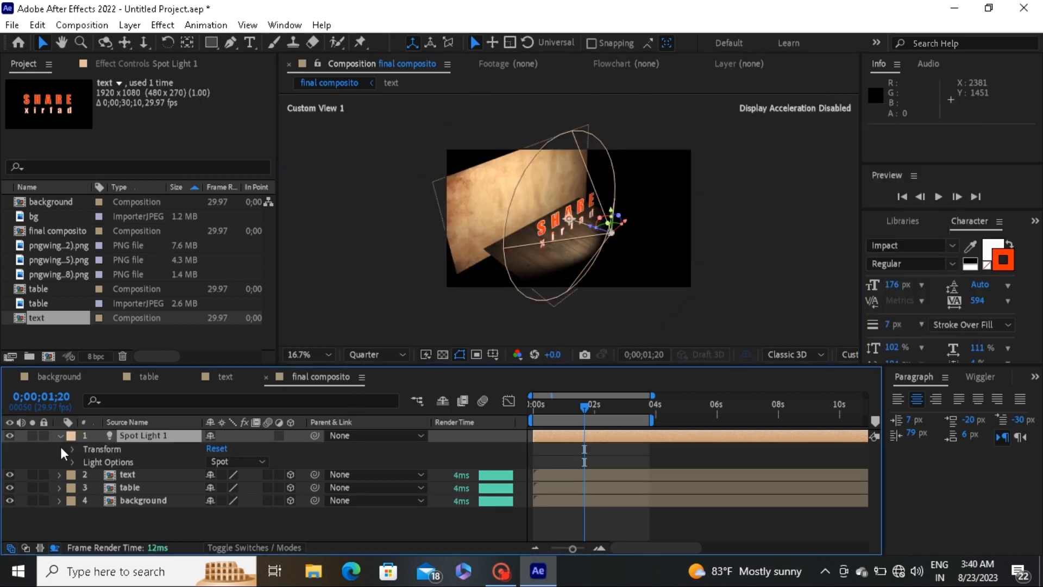
click(72, 449)
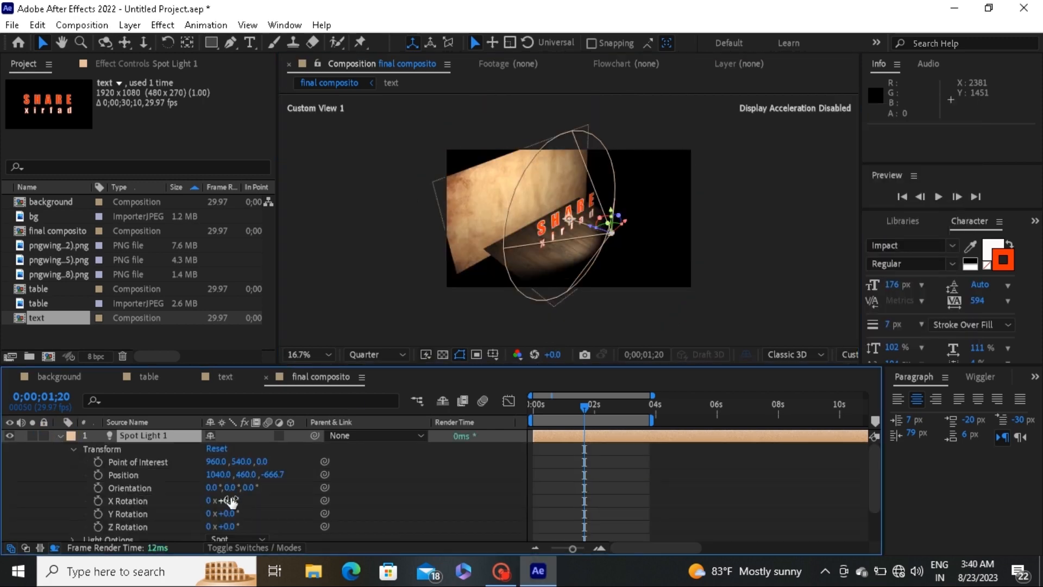
key(ctrl+equal)
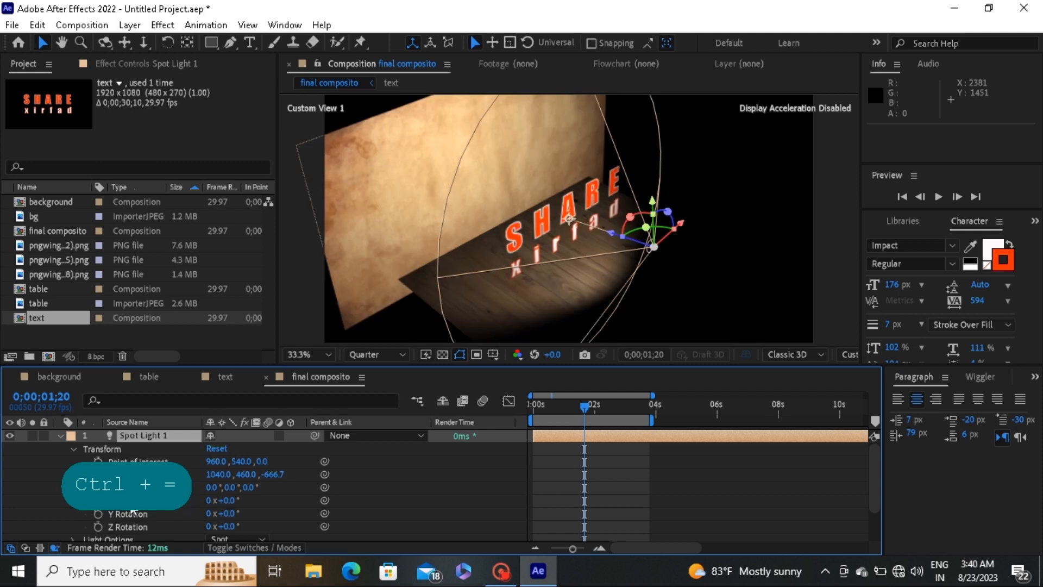
mouse_move(226, 500)
mouse_down()
mouse_move(263, 504)
mouse_move(205, 503)
mouse_move(219, 507)
mouse_up()
mouse_move(630, 274)
mouse_down()
mouse_move(643, 261)
mouse_move(650, 267)
mouse_up()
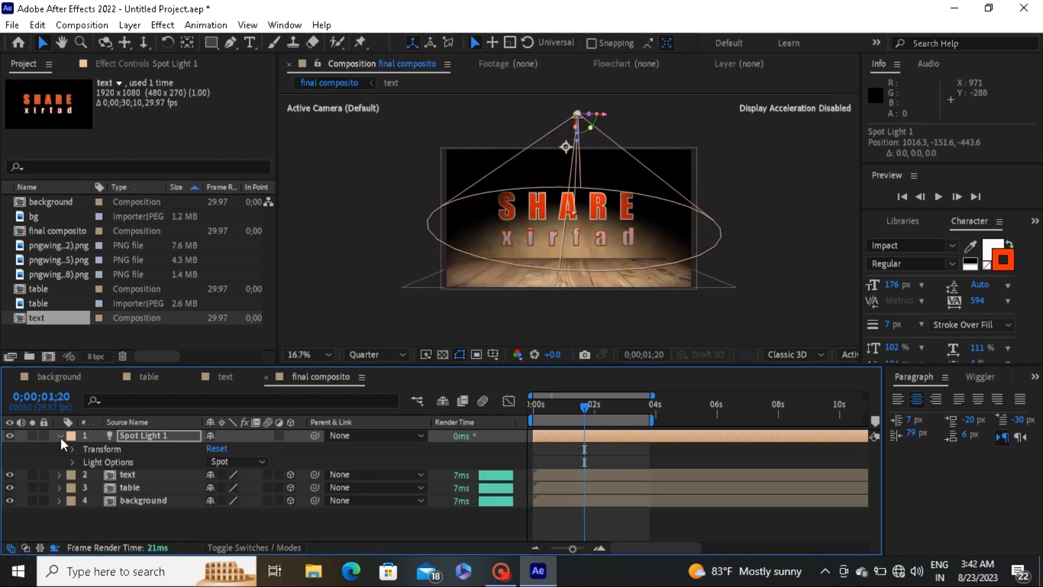
click(58, 435)
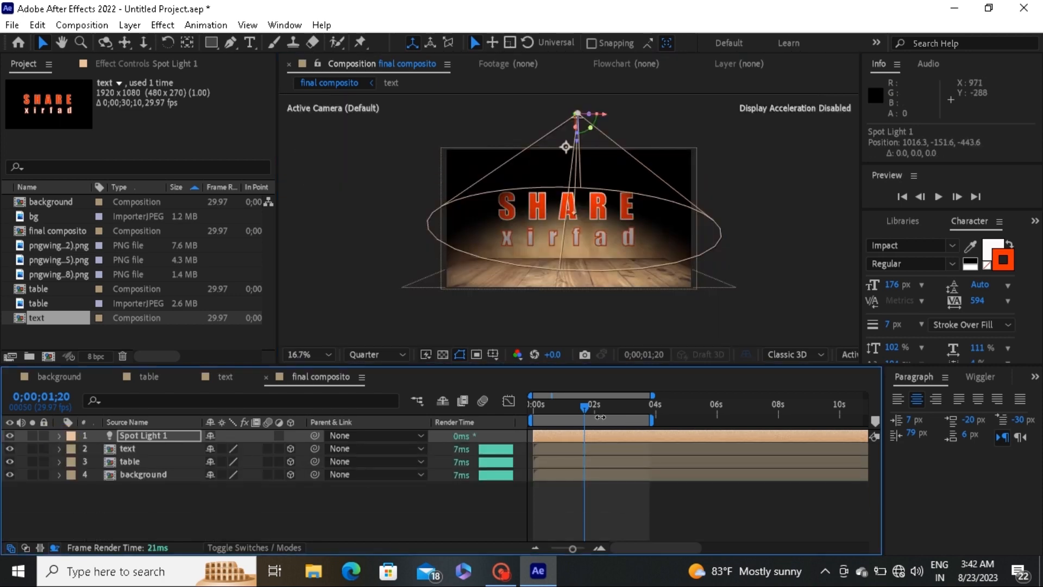
At 0;00;01;00, turn off Accepts Lights in the background layer's material options
drag(585, 413, 564, 415)
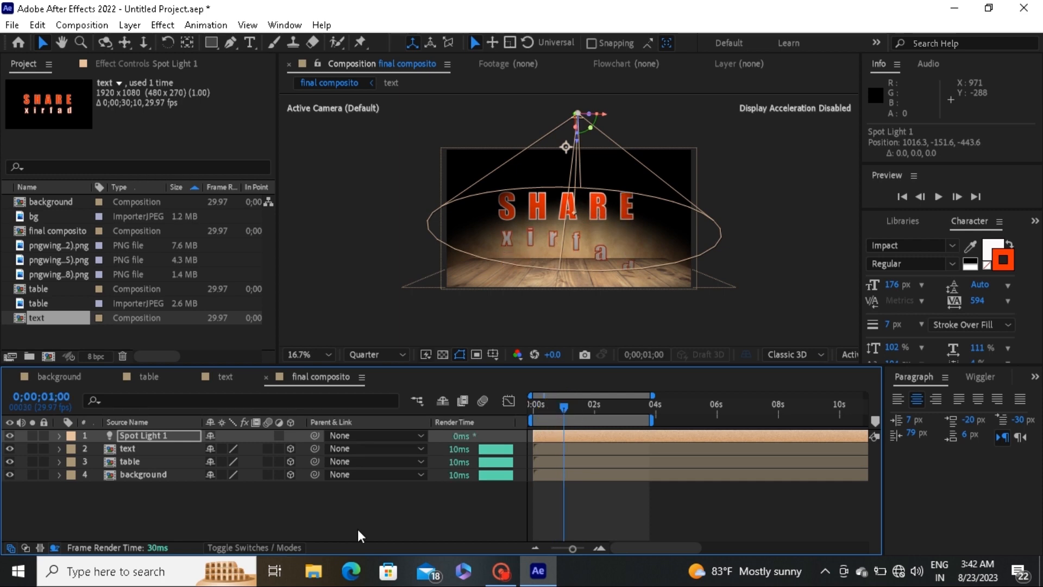
click(152, 475)
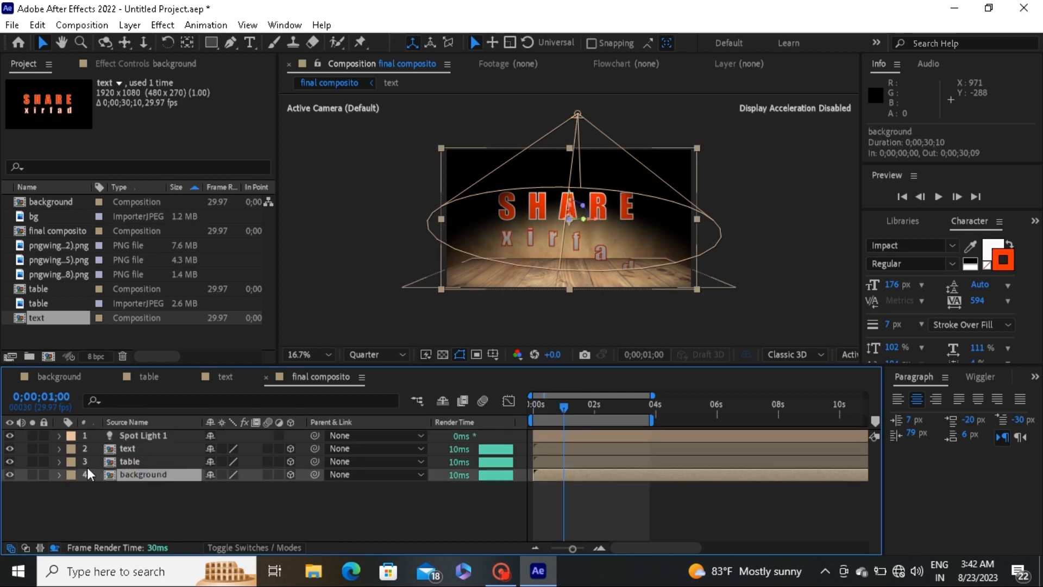
key(a)
key(a)
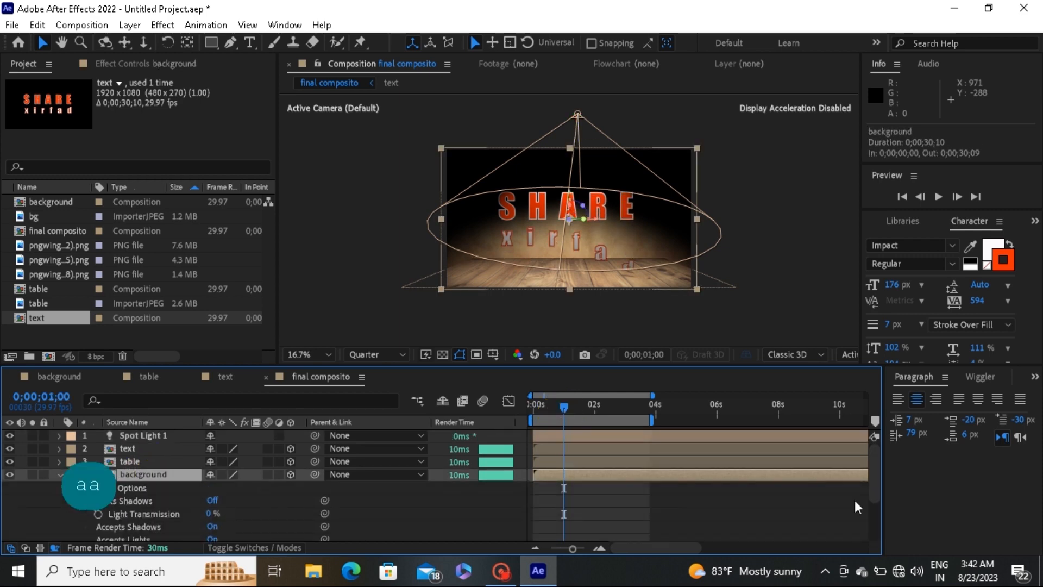
drag(874, 481, 874, 497)
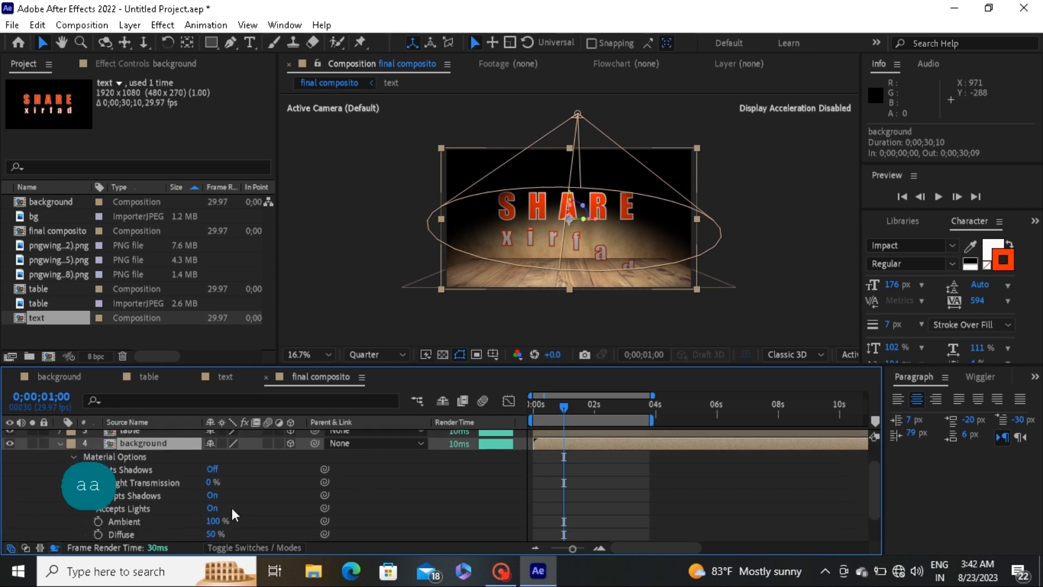
click(210, 509)
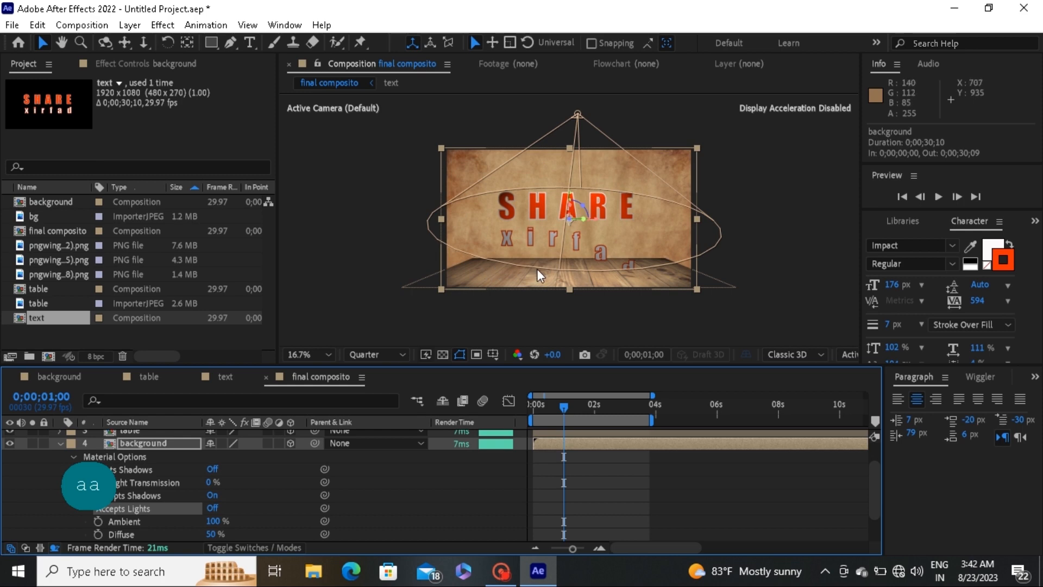
click(60, 443)
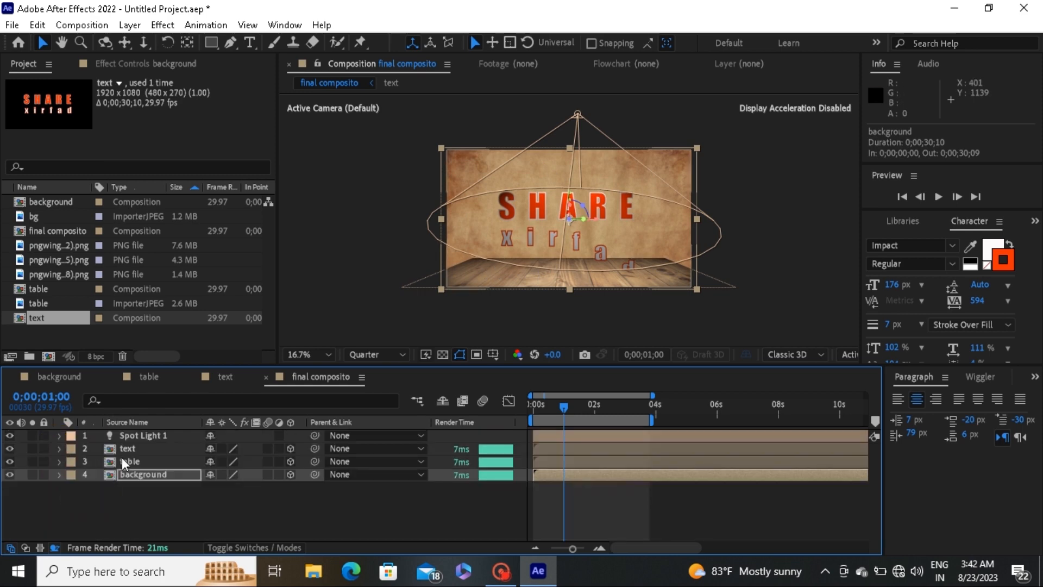
Check the shadow and light settings in the table layer's material options
click(140, 460)
key(a)
key(a)
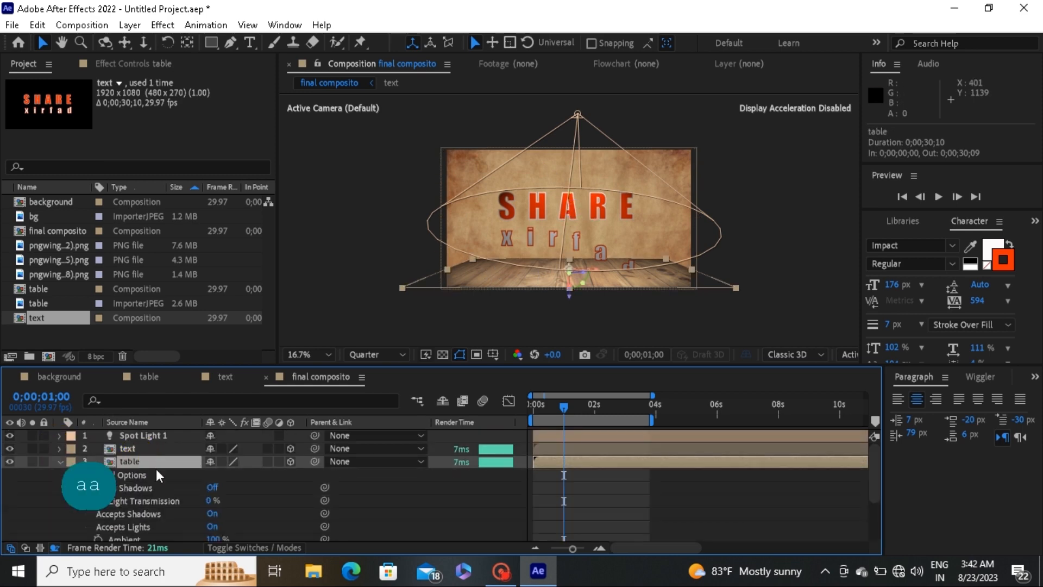
click(59, 462)
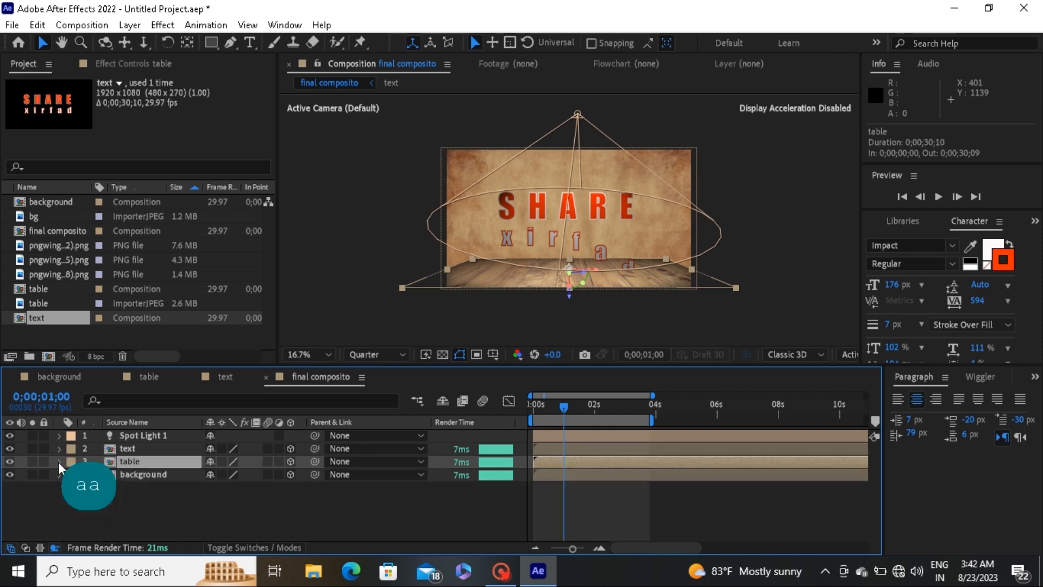
Turn on Casts Shadows in the text layer's material options
click(129, 449)
key(a)
key(a)
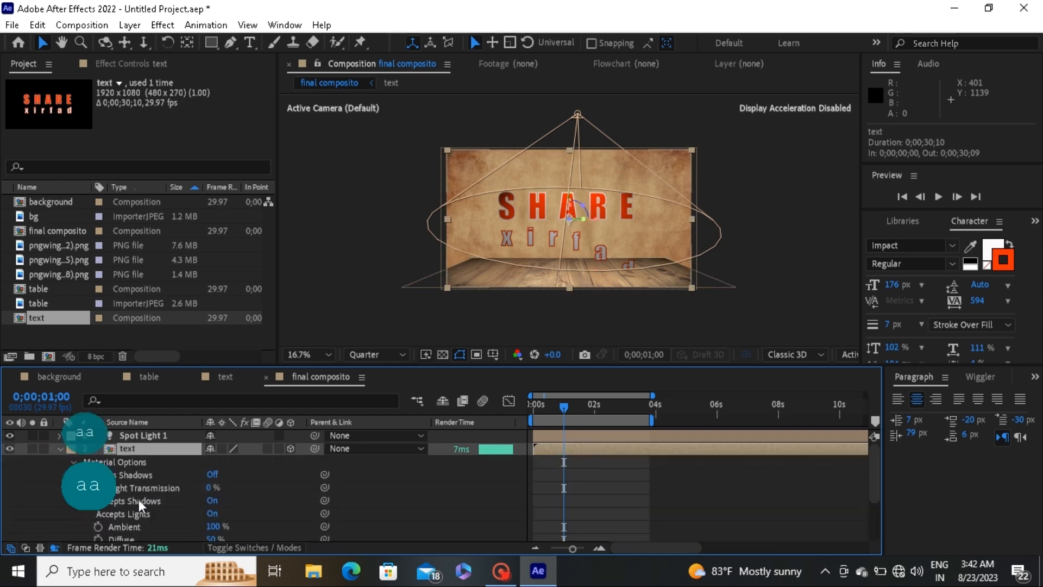
click(211, 475)
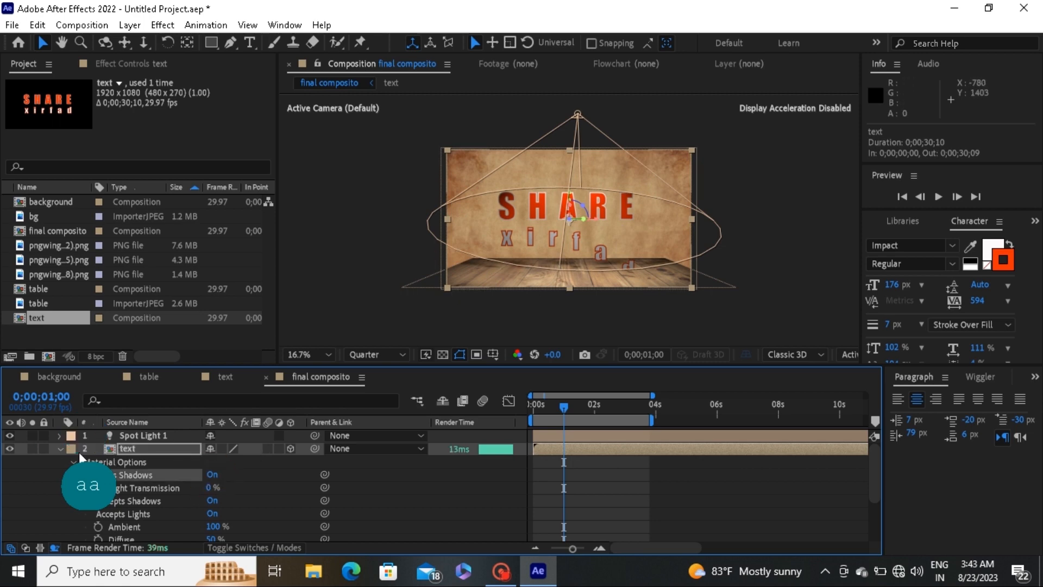
click(60, 449)
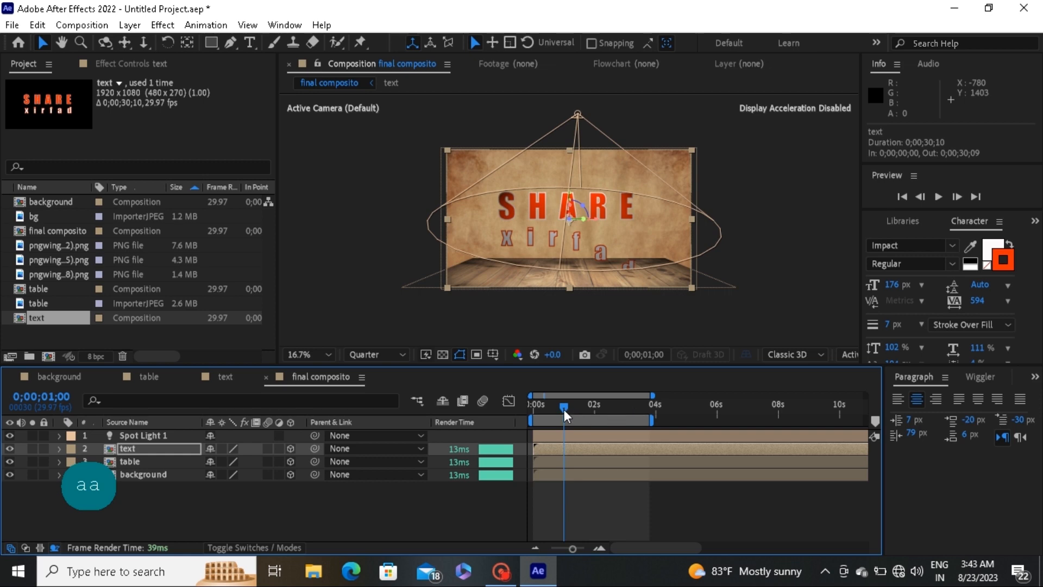
Preview the final composition from near its start to check the lit text animation
drag(564, 408, 542, 413)
key(space)
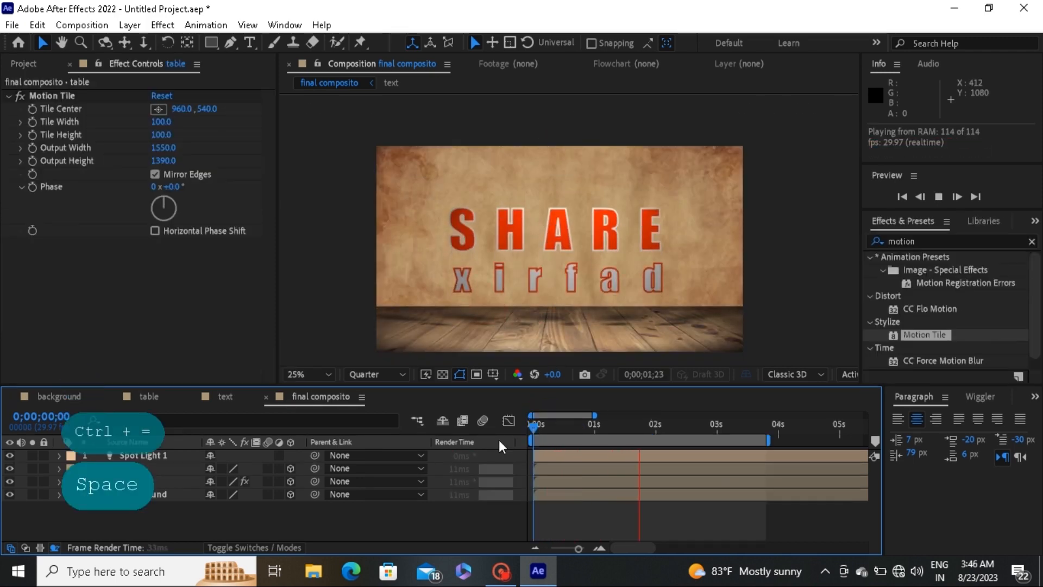
key(space)
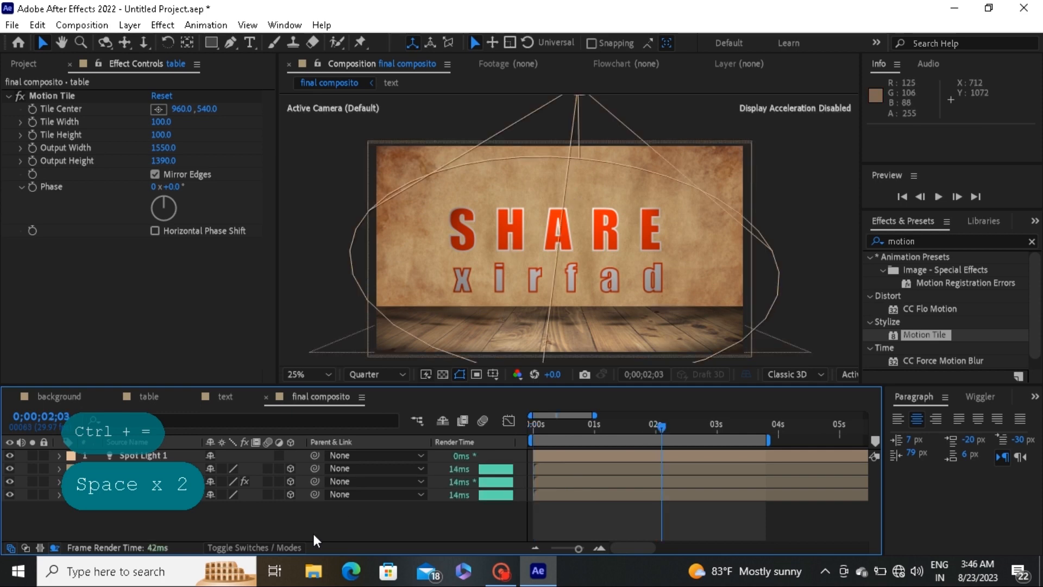
Add a two-node camera with a 25.92 mm focal length to the final composition
right_click(293, 537)
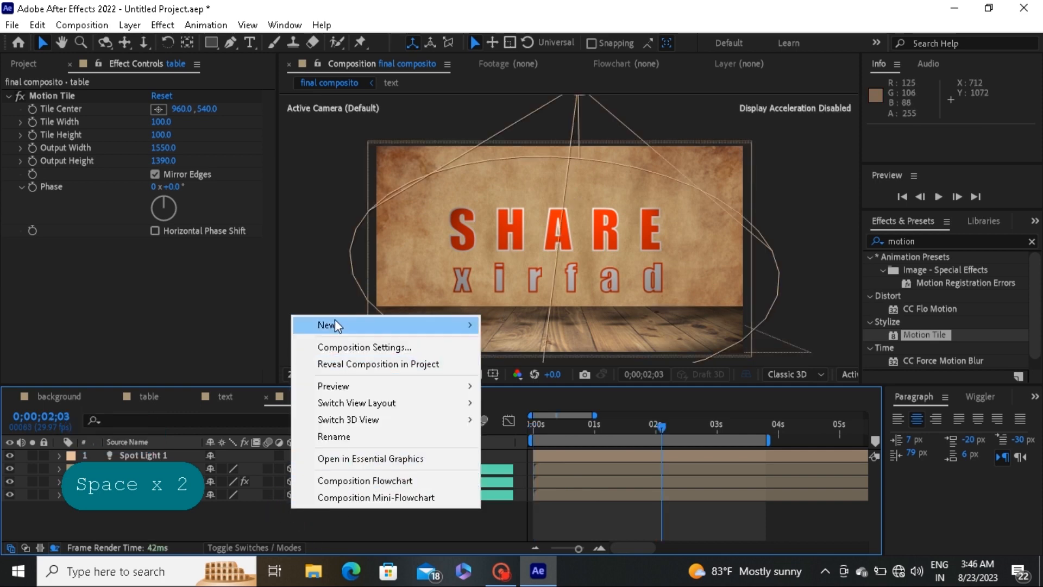
click(523, 401)
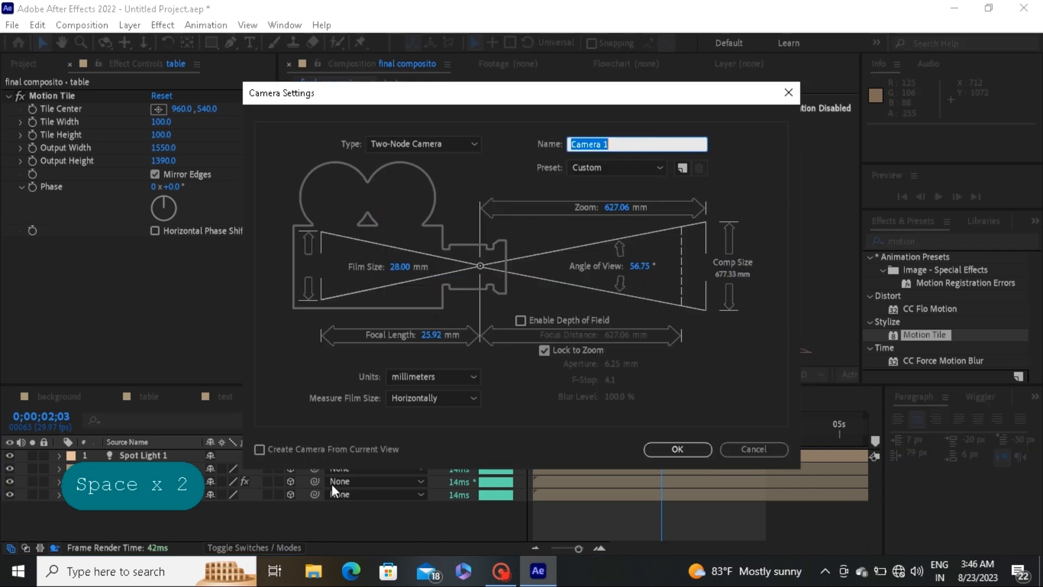
click(664, 446)
Add a null object to the final composition and rename it xakameeye
right_click(268, 529)
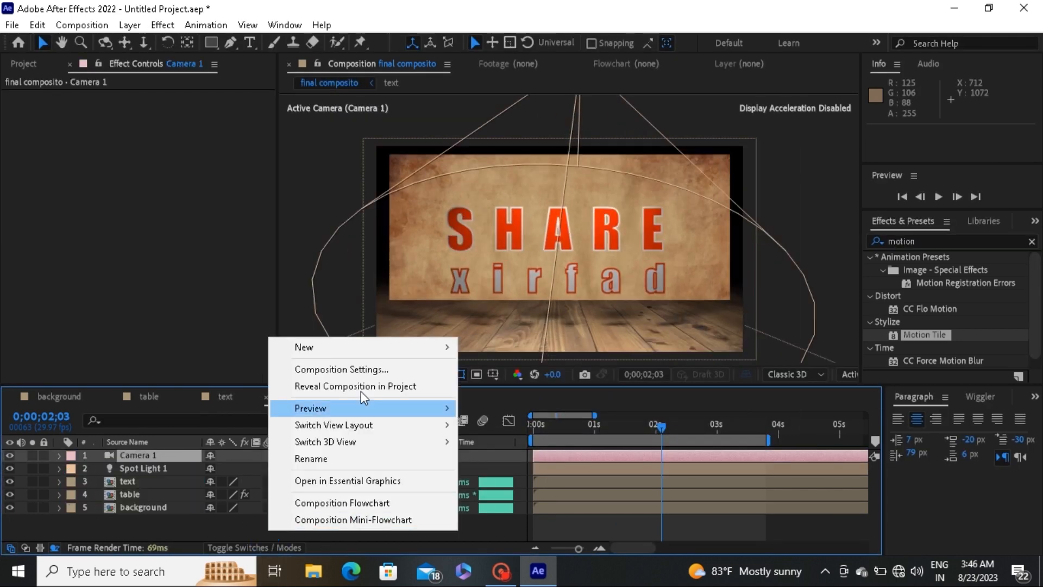
mouse_move(325, 350)
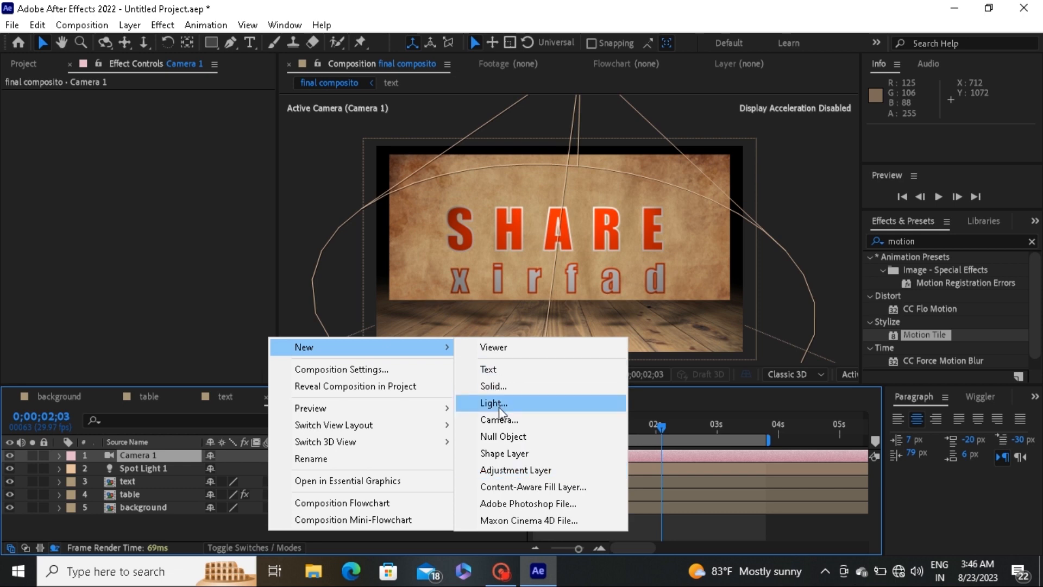
click(504, 436)
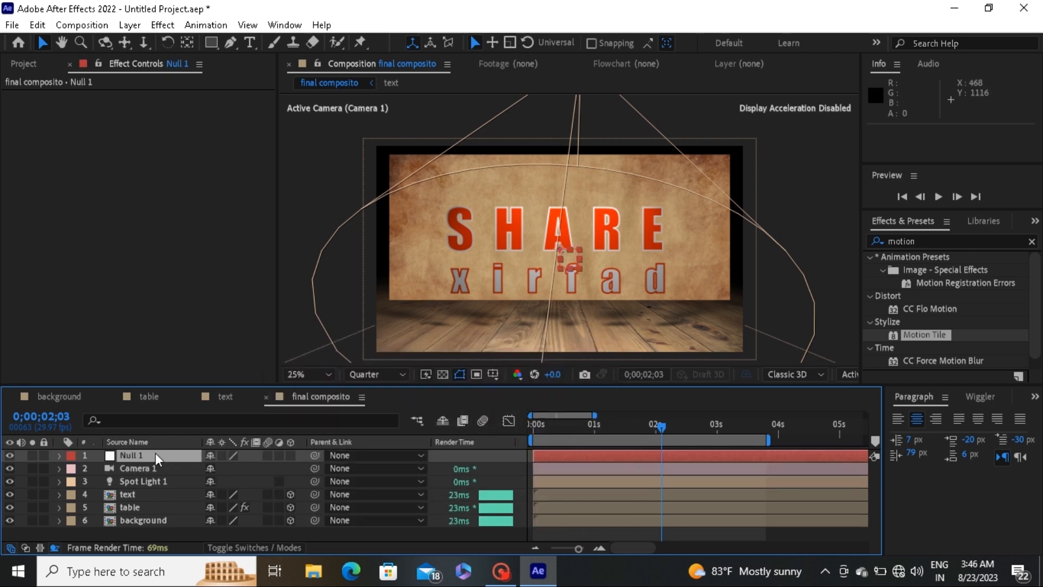
key(Return)
key(BackSpace)
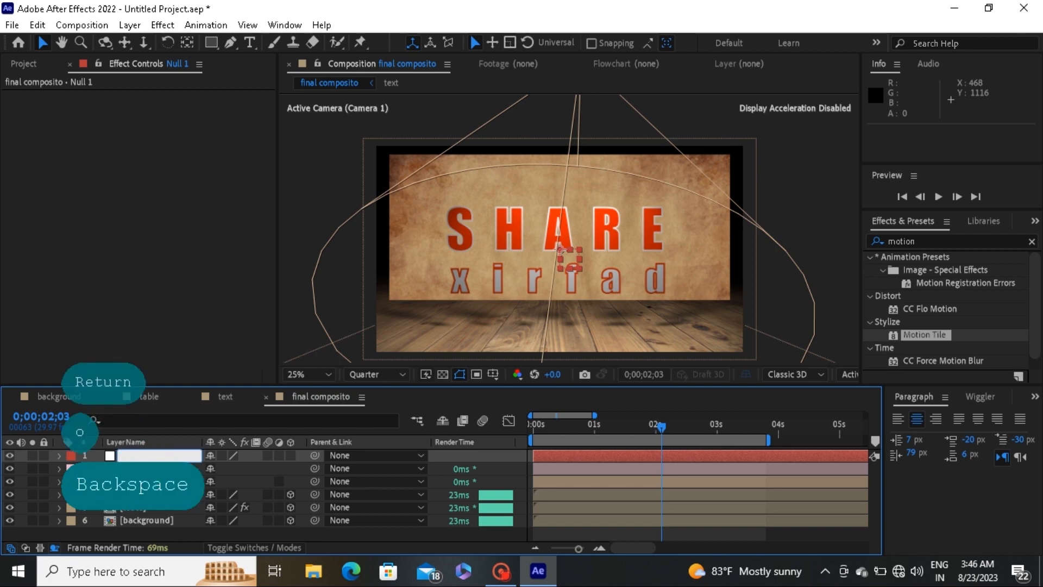
text(xaka)
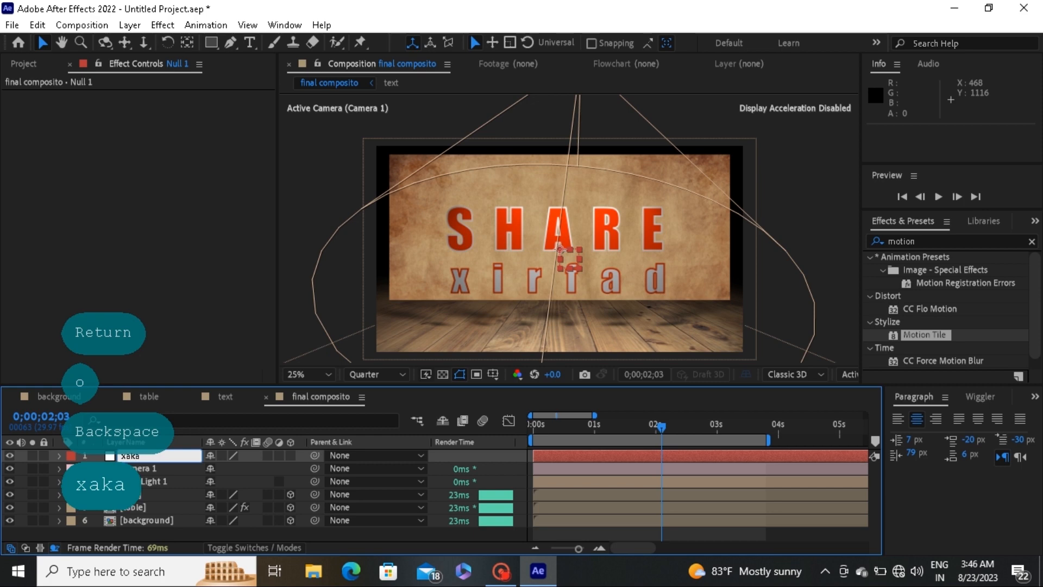
text(meeye)
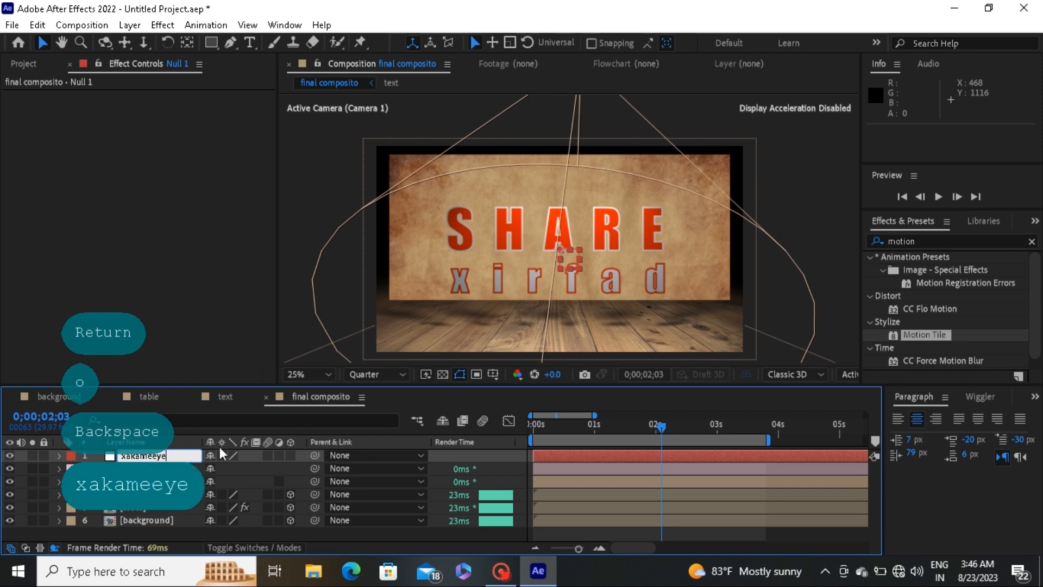
click(195, 534)
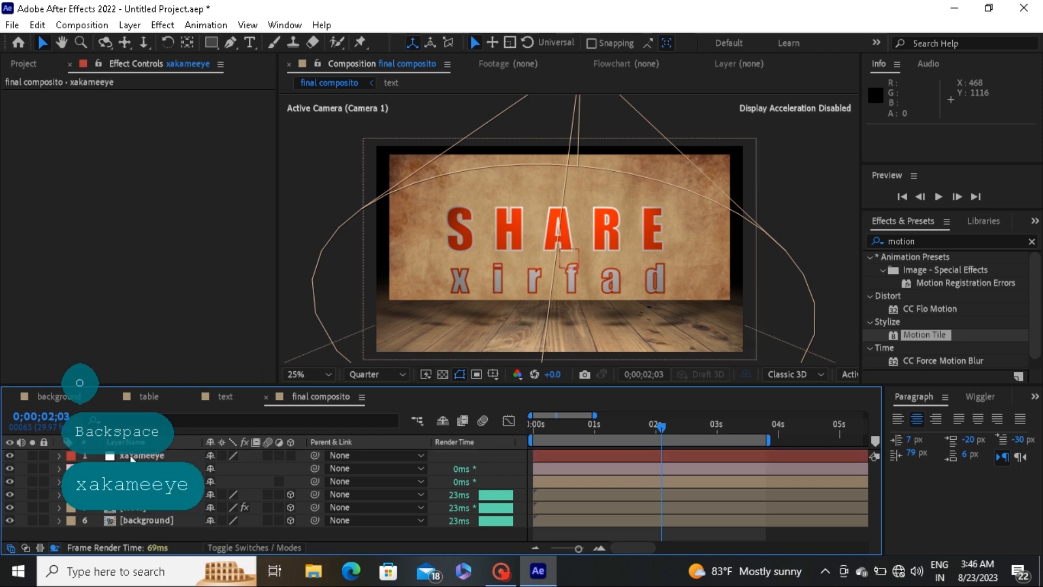
Make the xakameeye null a 3D layer and parent Camera 1 to it
click(291, 455)
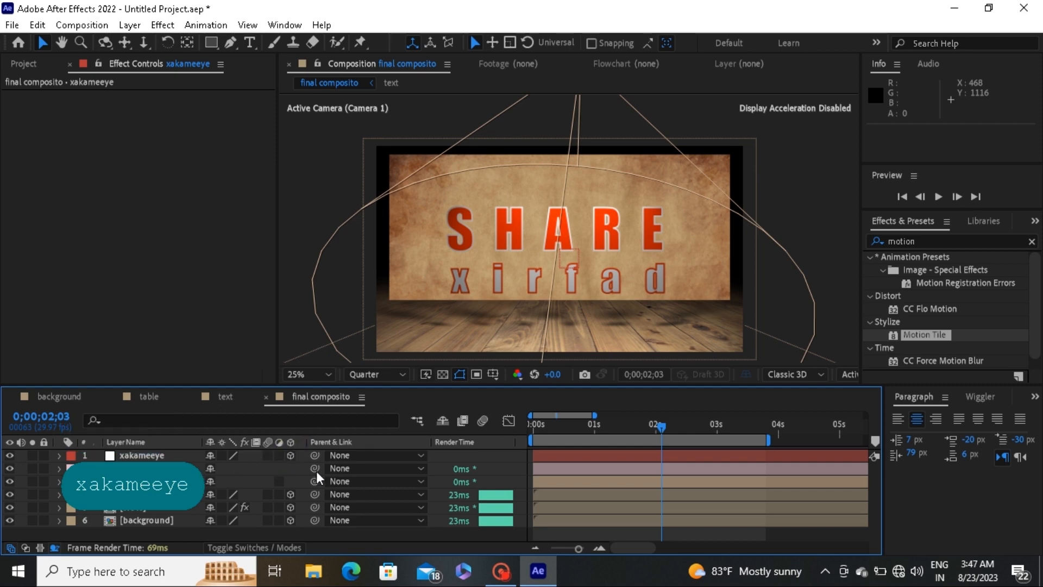
drag(314, 468, 142, 455)
Add a Position keyframe to the xakameeye null at 0;00;00;00 with its Z value set to -198
key(p)
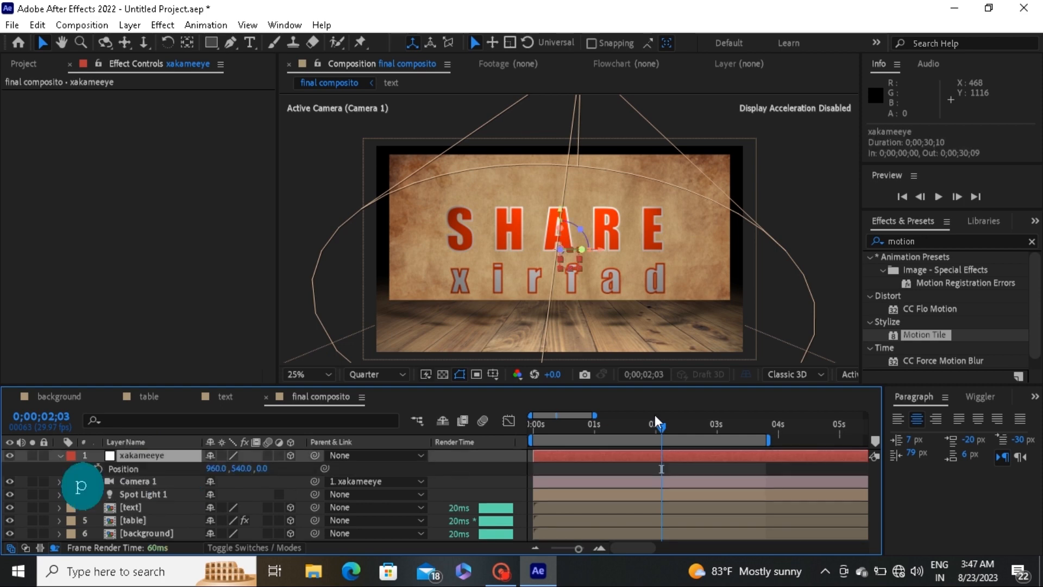
drag(660, 432, 528, 446)
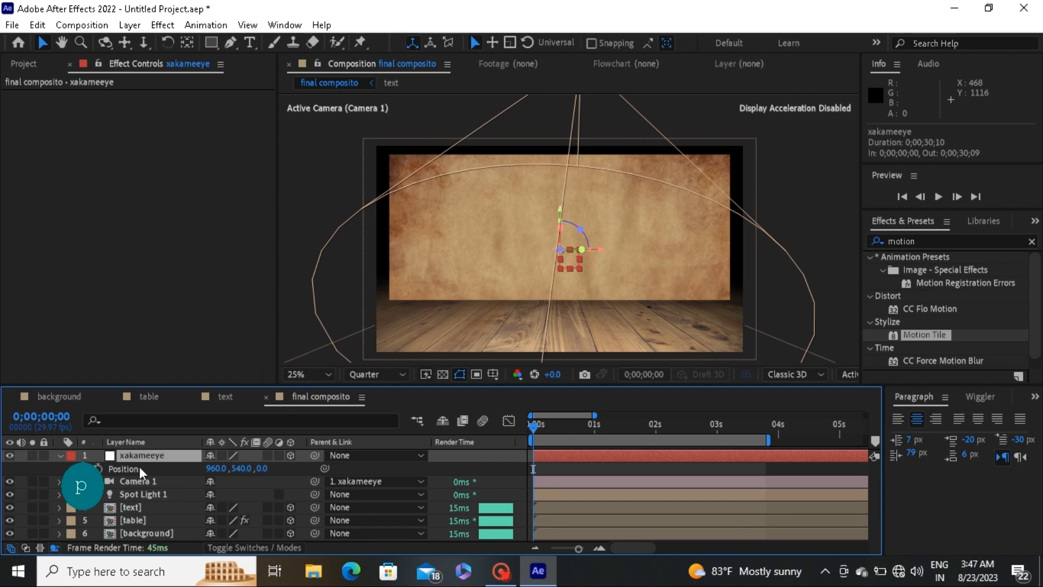
click(98, 469)
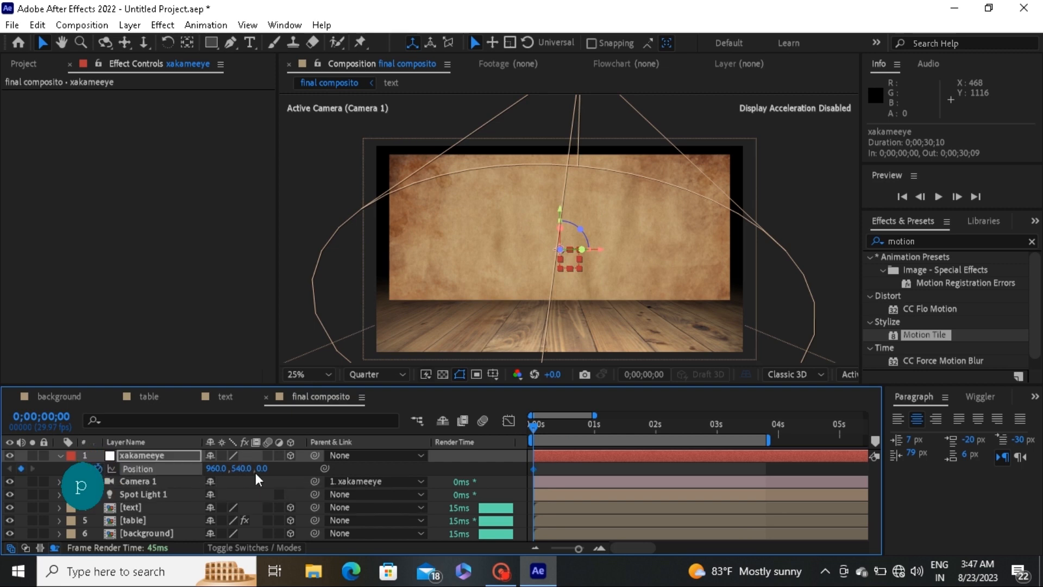
drag(263, 474, 109, 467)
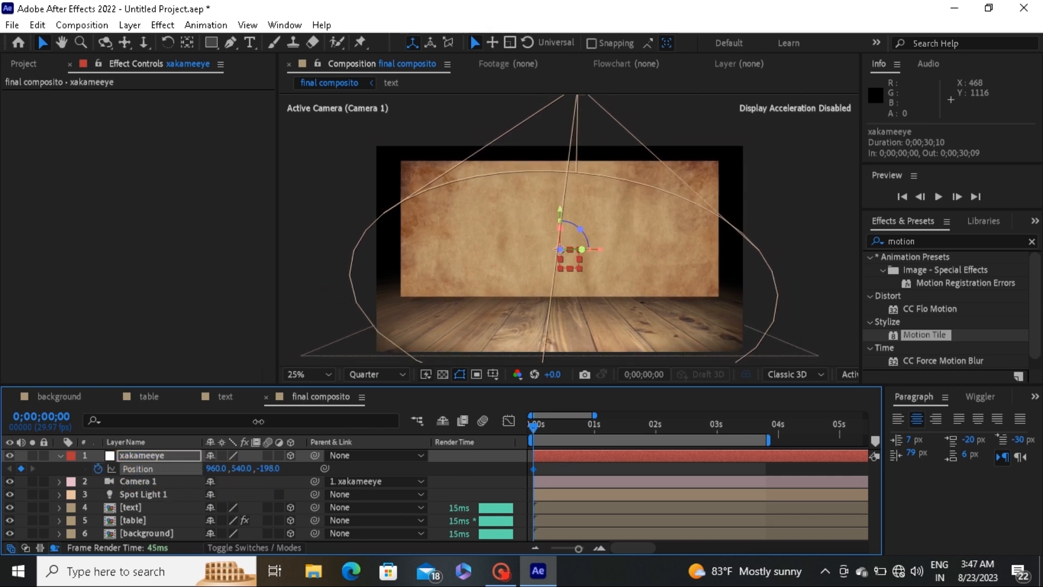
Set the Z value of the xakameeye null's Position keyframe at 0;00;00;00 to -306
click(546, 427)
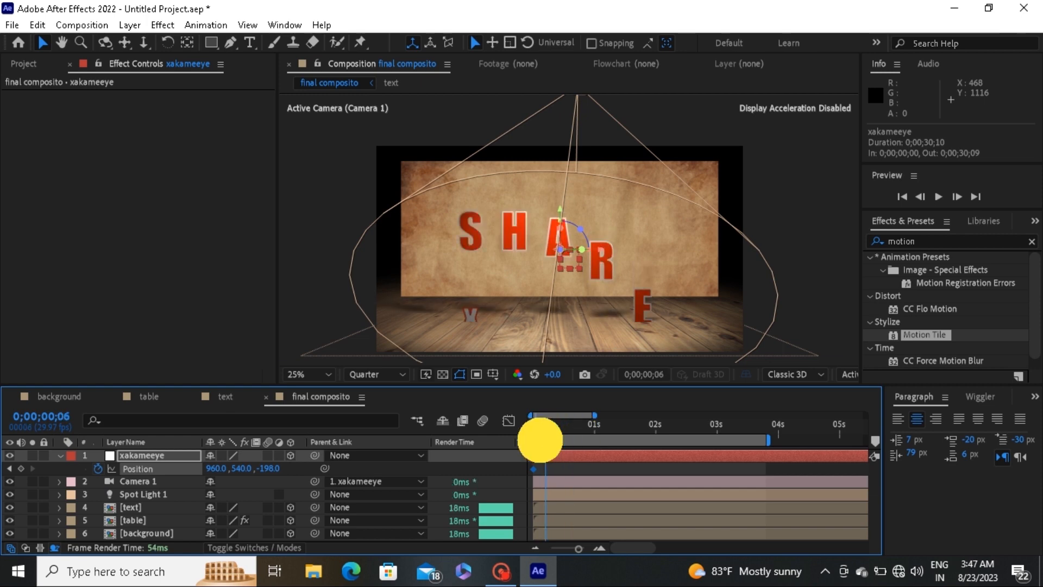
drag(540, 439, 570, 433)
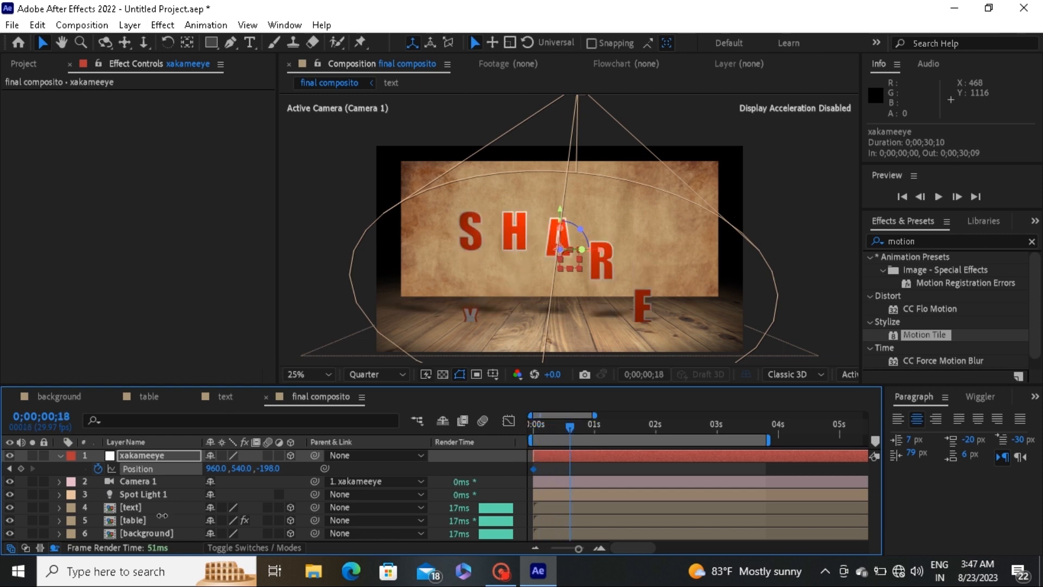
click(9, 468)
mouse_move(263, 469)
mouse_down()
mouse_move(283, 470)
mouse_move(191, 473)
mouse_move(264, 467)
mouse_up()
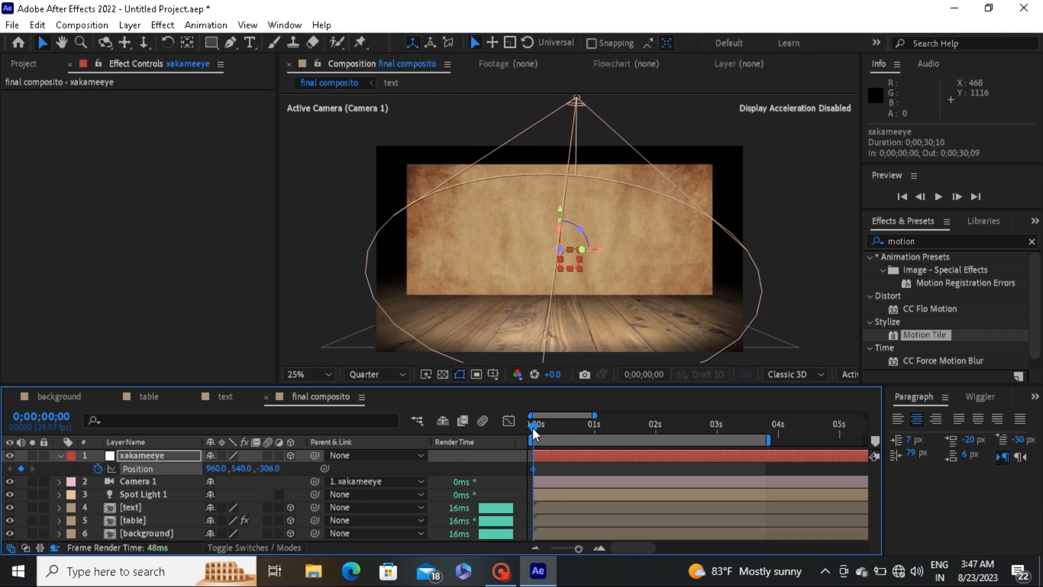
Add a Position keyframe to the xakameeye null at 0;00;01;00 with its Z value set to 50
drag(535, 431, 594, 433)
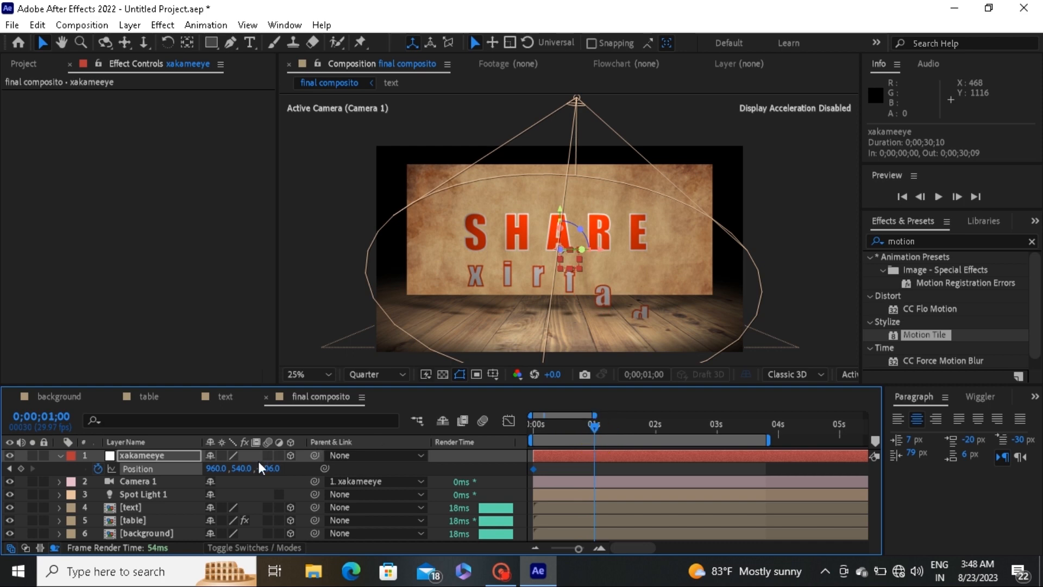
key(BackSpace)
key(BackSpace)
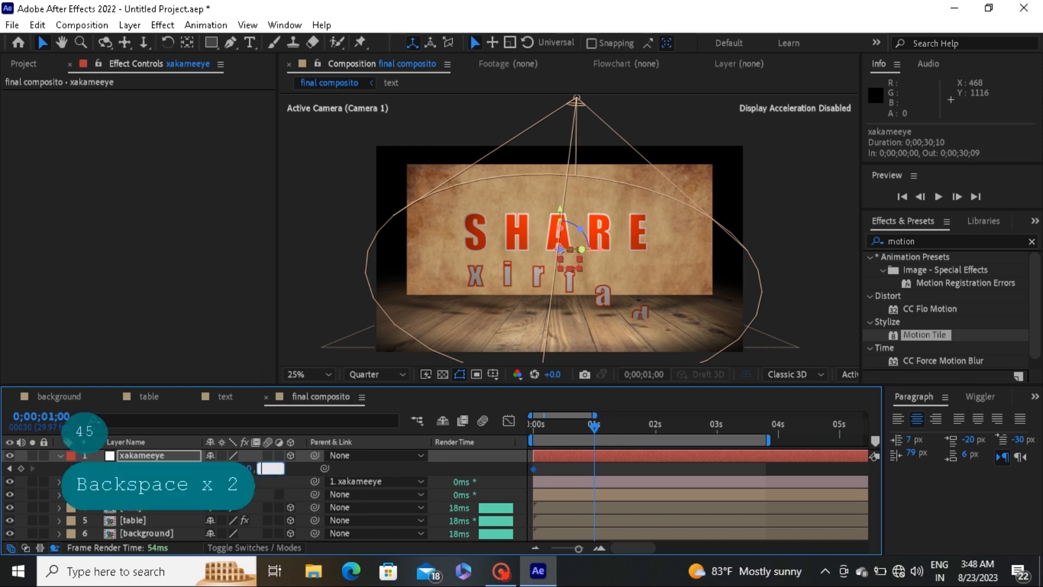
text(50)
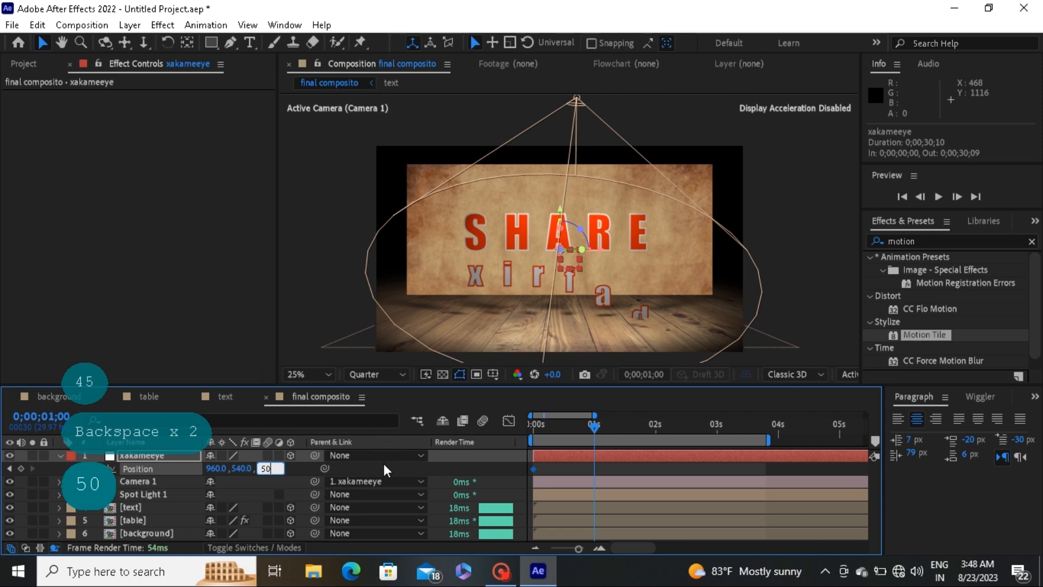
key(Return)
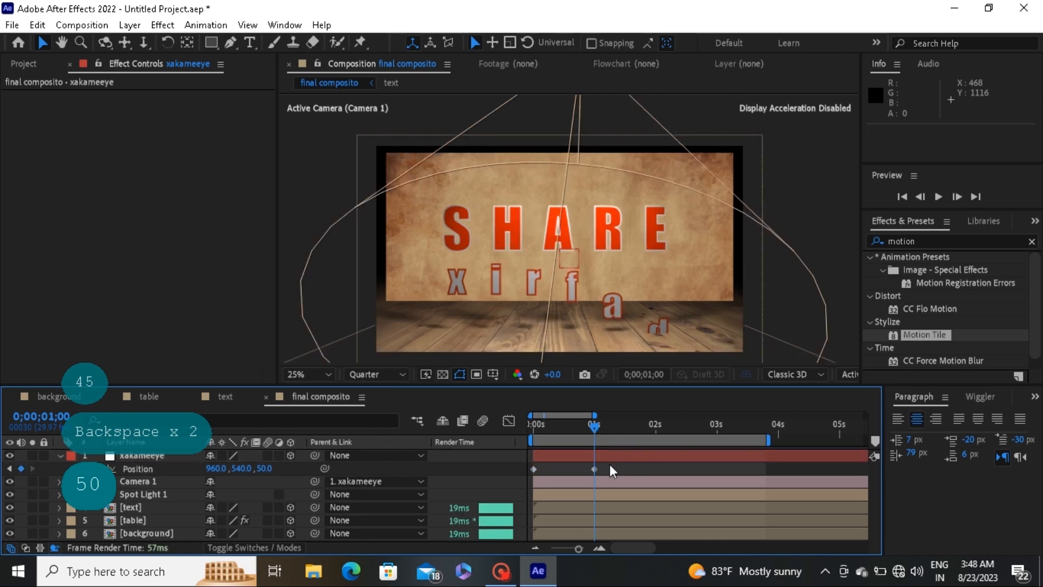
Apply Easy Ease to both Position keyframes of the xakameeye null
drag(610, 465, 503, 479)
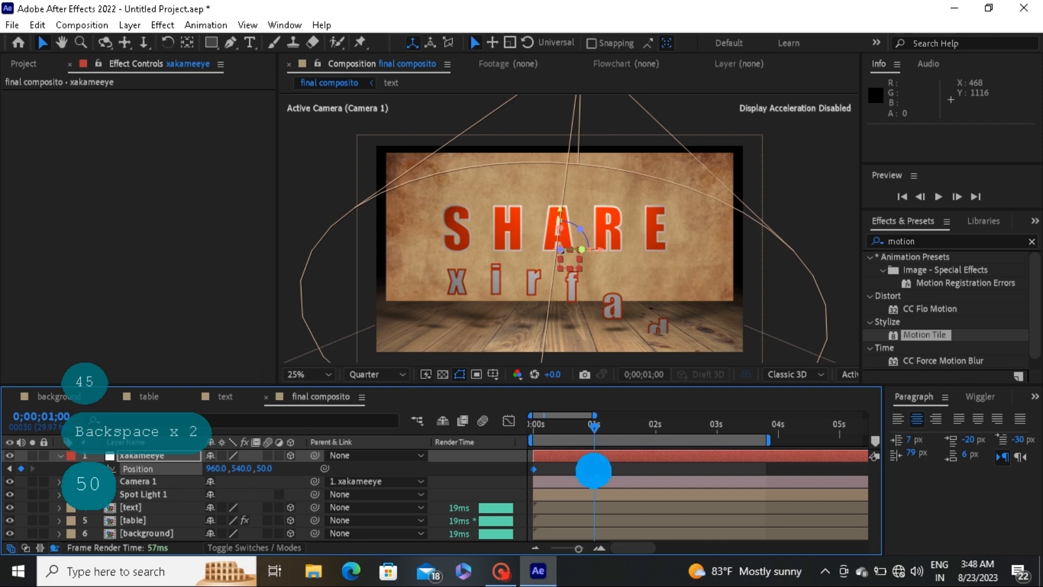
right_click(593, 468)
mouse_move(663, 460)
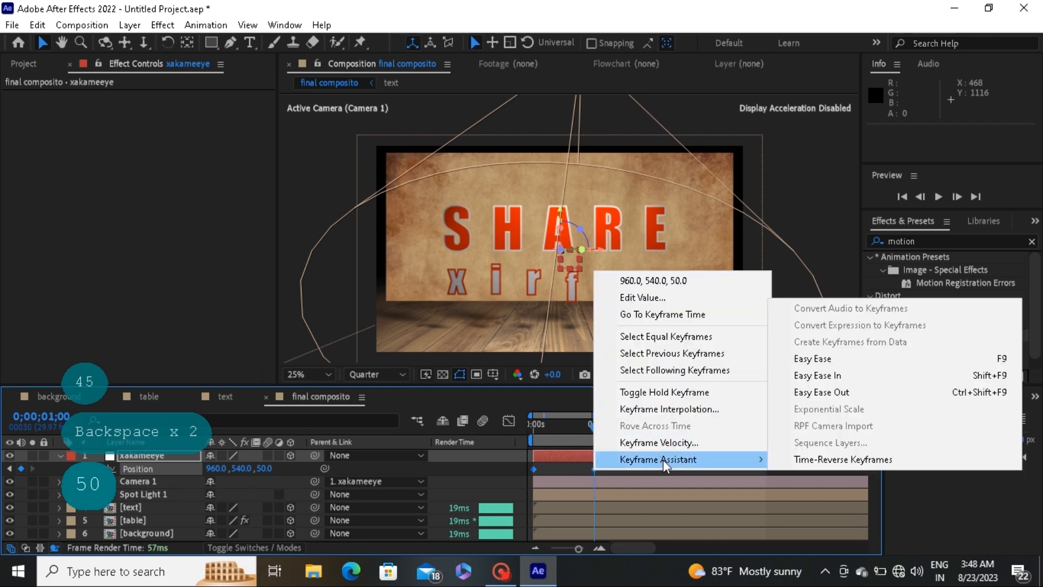
click(837, 357)
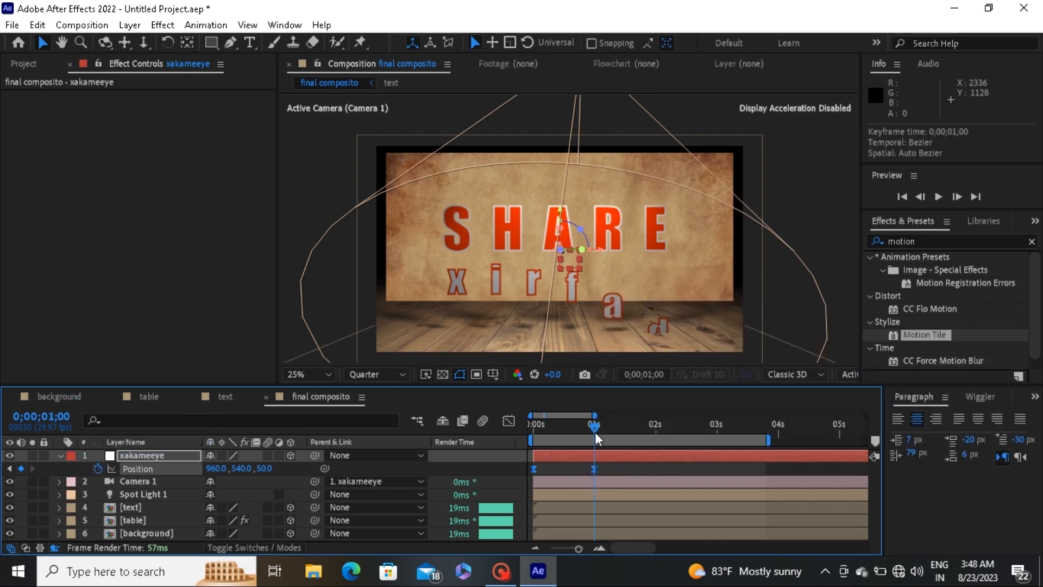
Adjust the ease handles of the xakameeye null's two Position keyframes in the speed graph to sharpen the curve's peak
drag(595, 430, 539, 434)
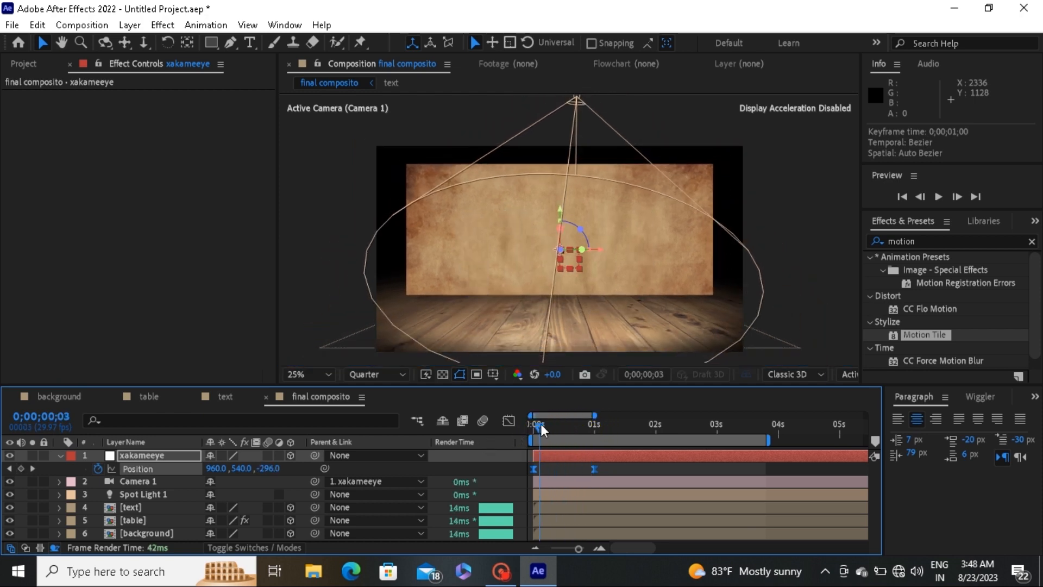
click(507, 418)
drag(612, 495, 513, 492)
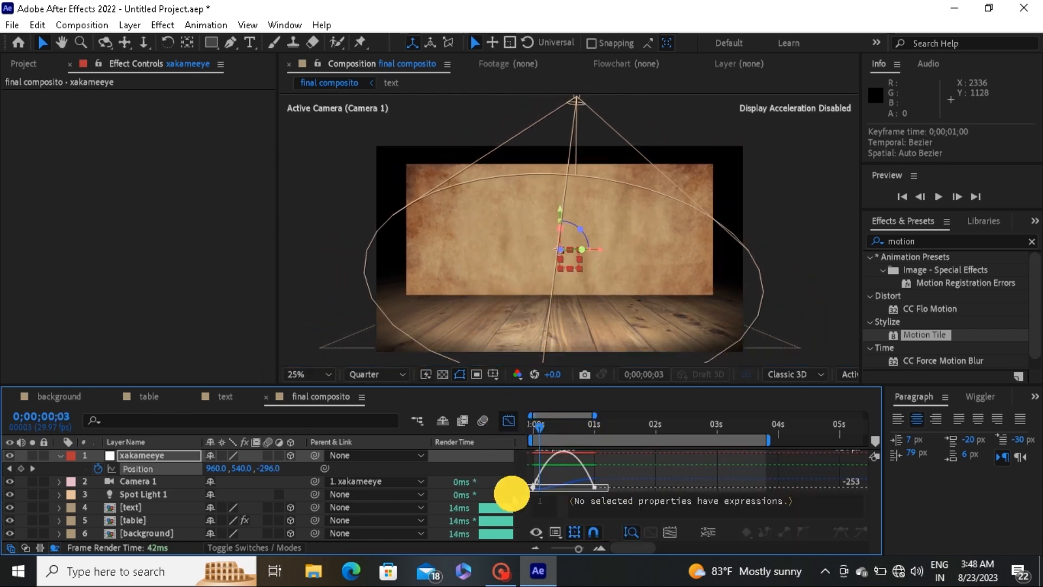
drag(584, 486, 540, 478)
click(546, 482)
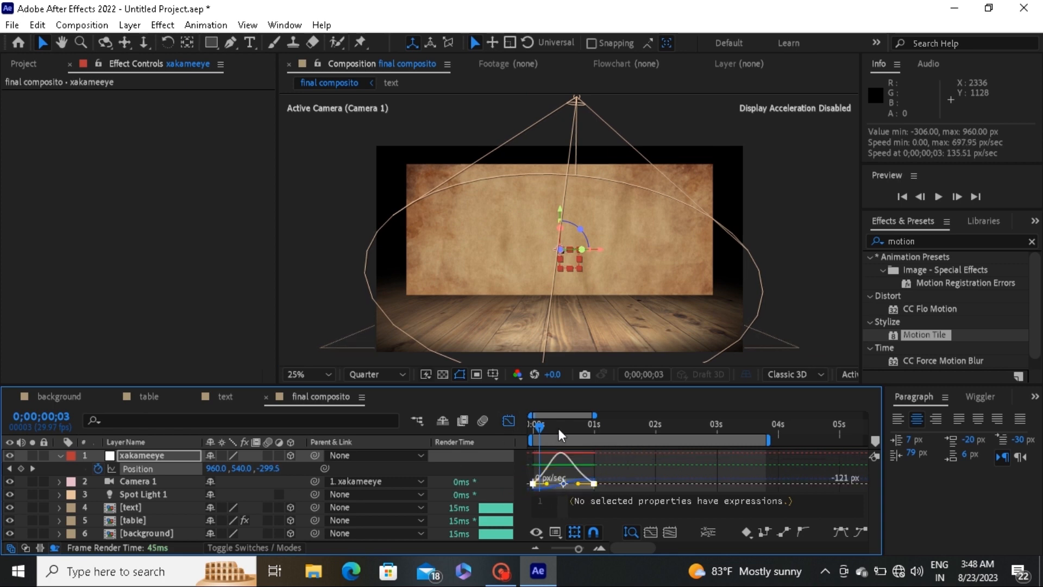
click(509, 421)
Preview the eased camera move from the start of the final composition
click(536, 426)
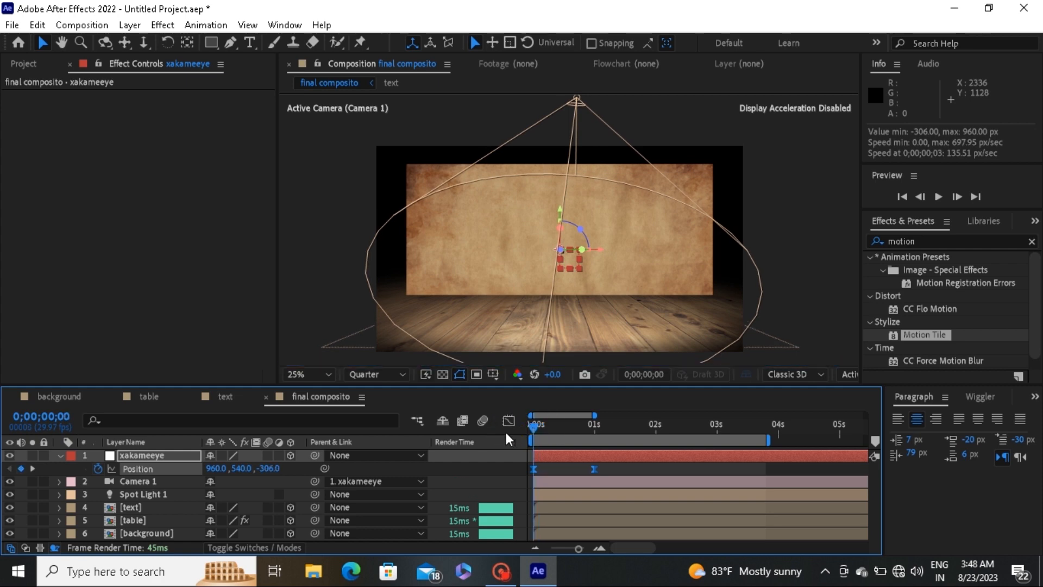
key(space)
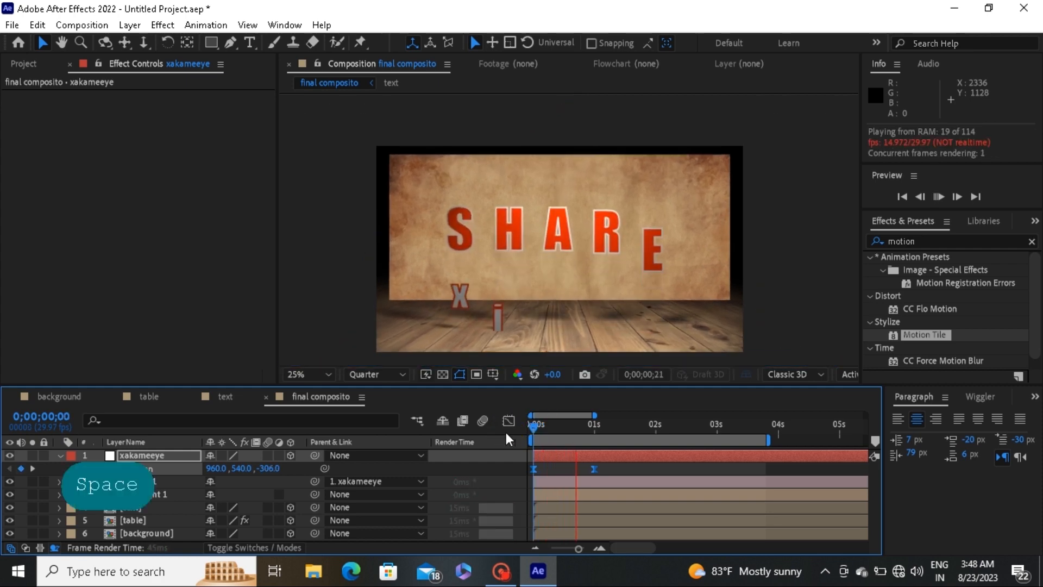
key(space)
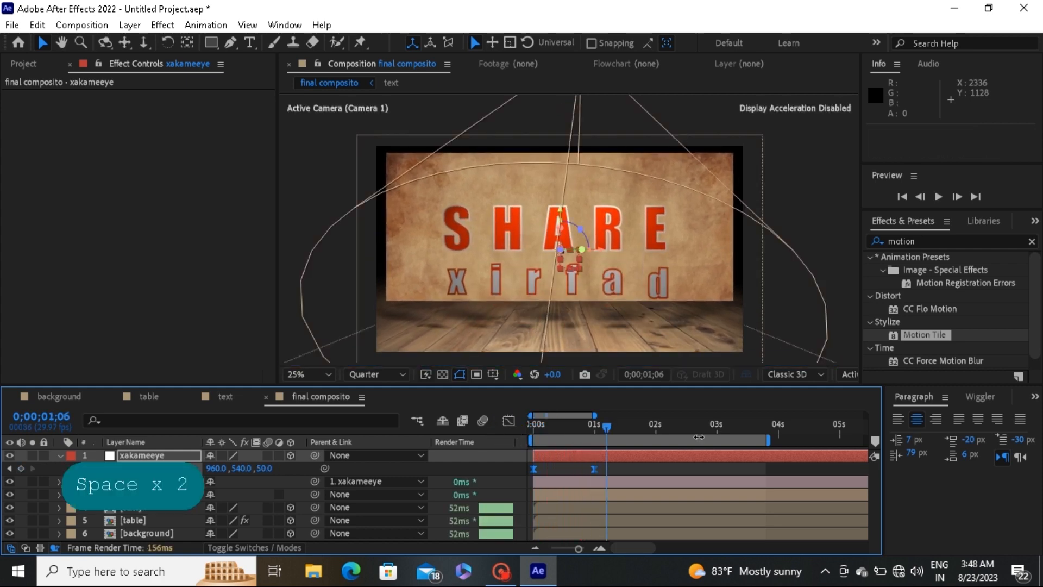
Hold the xakameeye null's current position with a Position keyframe at 0;00;03;01
drag(771, 440, 701, 439)
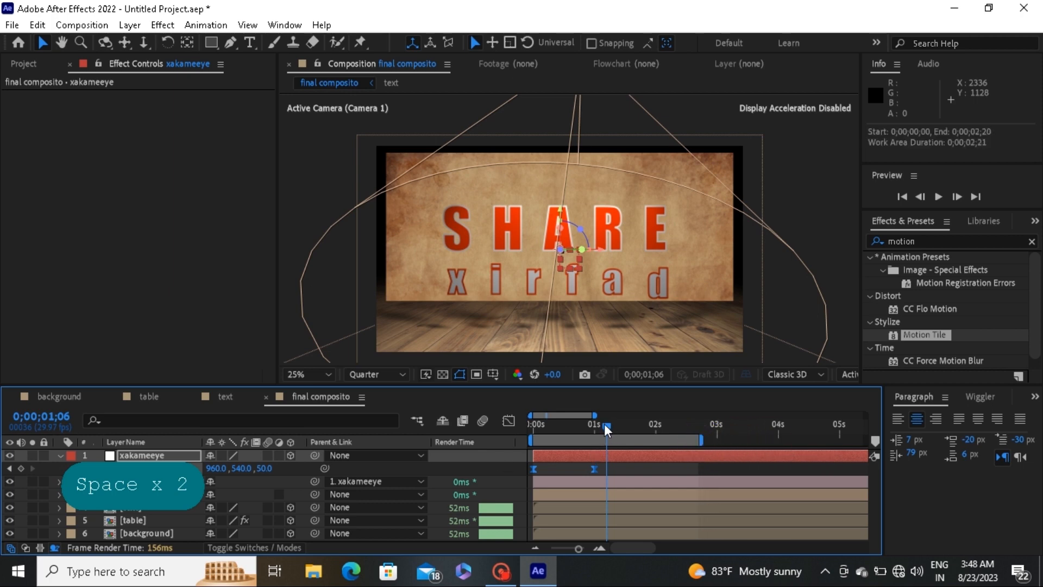
drag(604, 424, 803, 440)
mouse_move(578, 549)
mouse_down()
mouse_move(543, 552)
mouse_move(578, 549)
mouse_up()
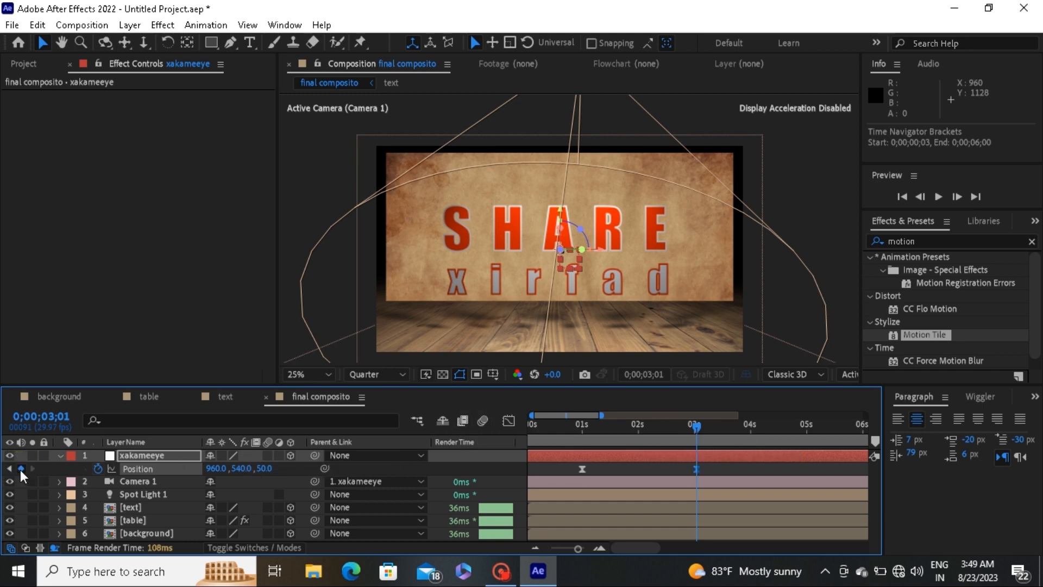
Add a Position keyframe to the xakameeye null at 0;00;05;01 with its X value set to 2345
drag(697, 429, 808, 433)
drag(217, 468, 456, 461)
drag(220, 476, 653, 467)
drag(216, 470, 576, 468)
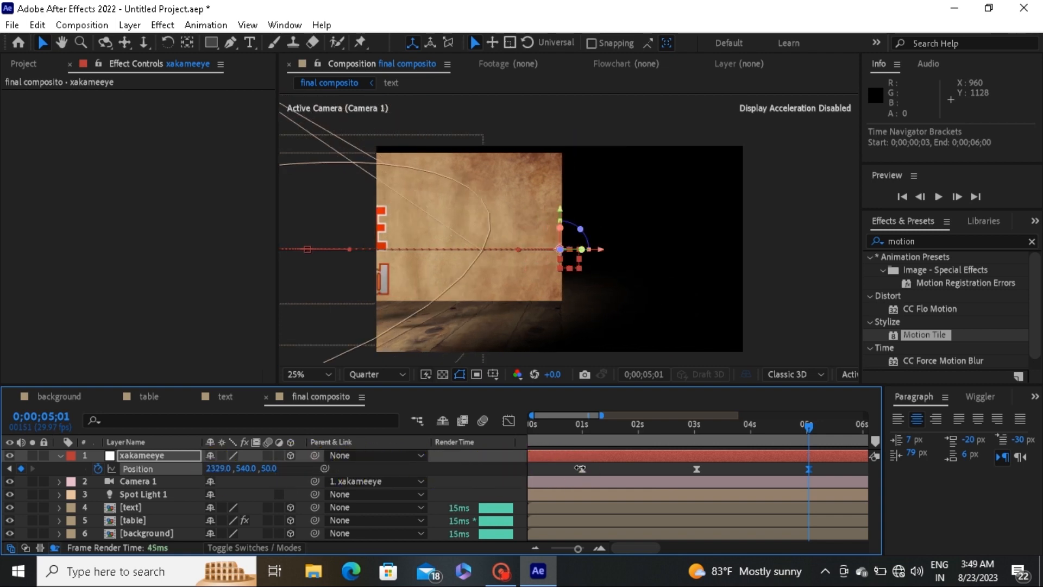
mouse_move(219, 469)
mouse_down()
mouse_move(211, 466)
mouse_move(234, 466)
mouse_up()
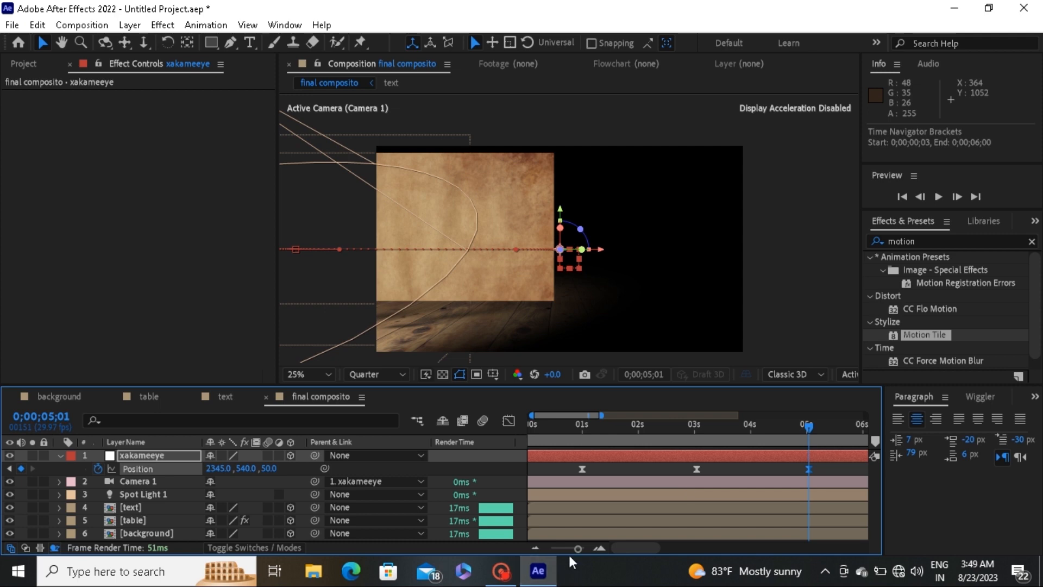
Copy the Motion Tile effect from the table layer to the background layer
drag(578, 548, 563, 548)
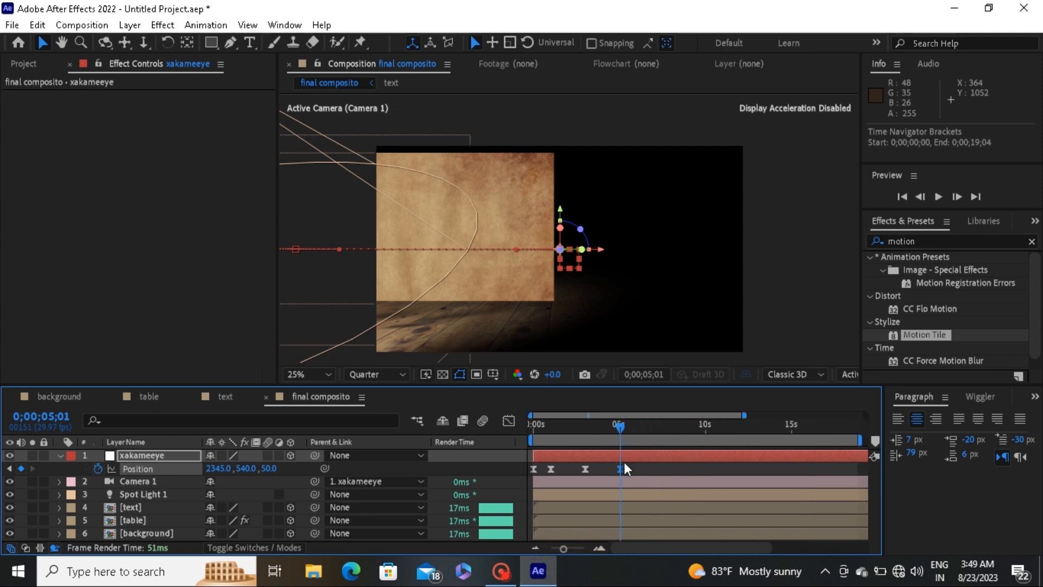
drag(621, 429, 599, 430)
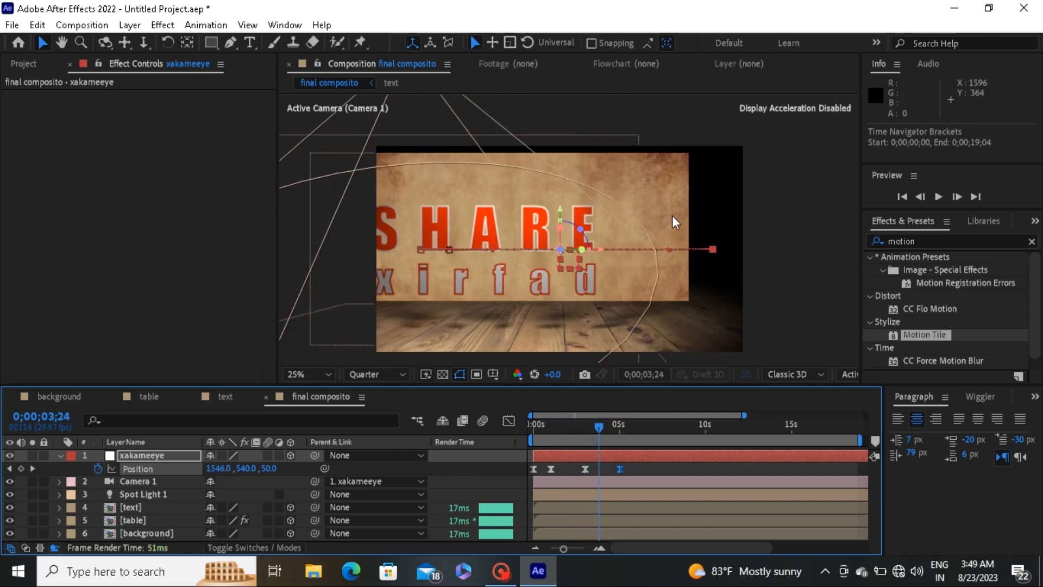
click(591, 519)
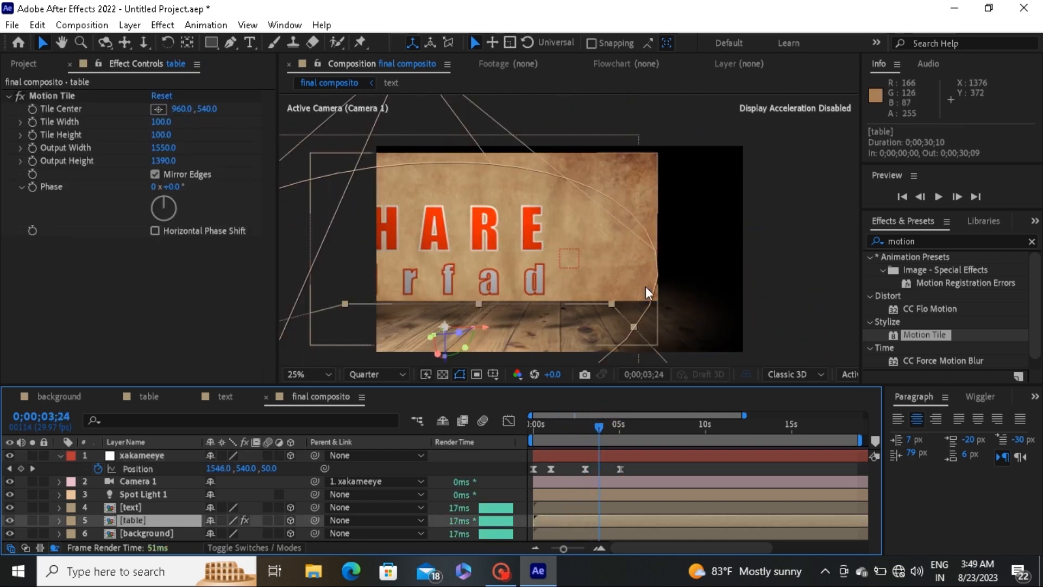
click(606, 533)
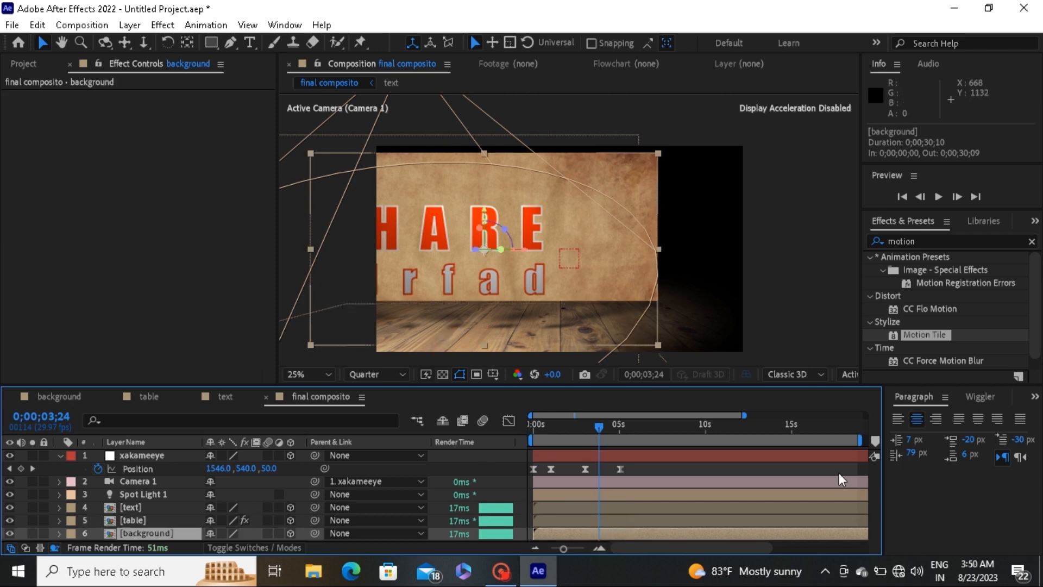
click(131, 520)
click(54, 95)
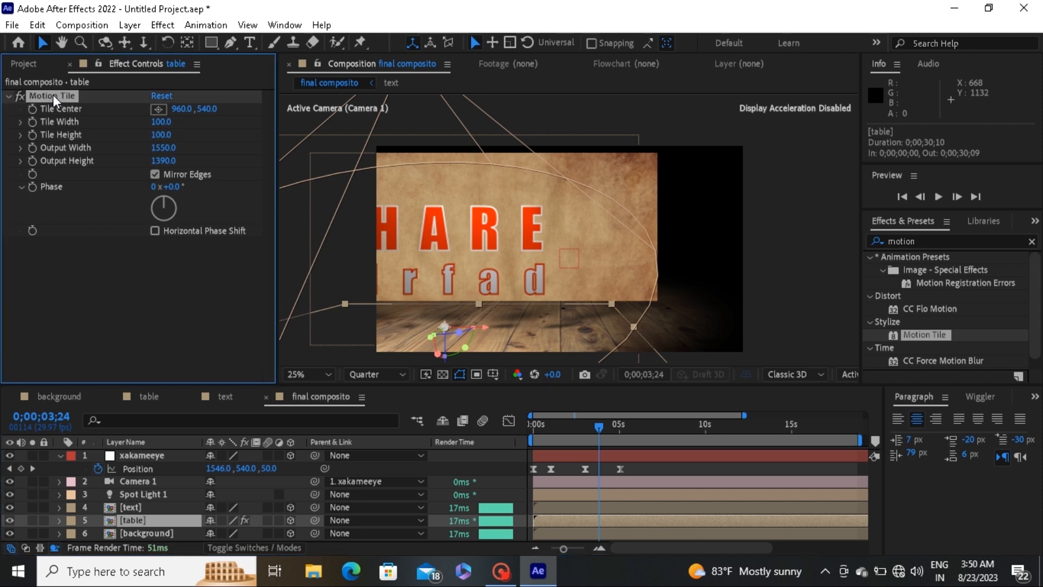
key(ctrl+c)
key(ctrl+c)
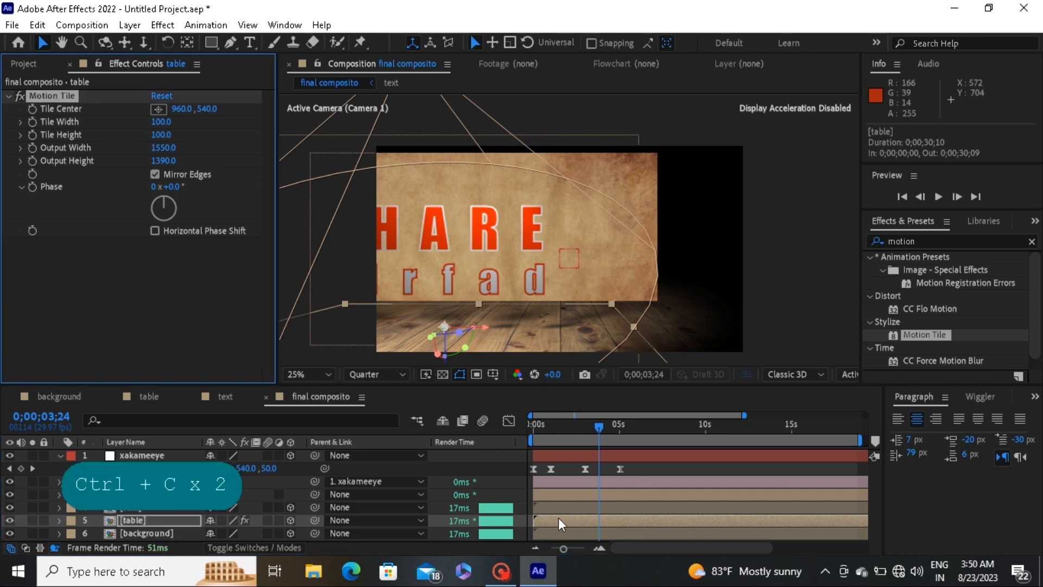
click(560, 533)
key(ctrl+v)
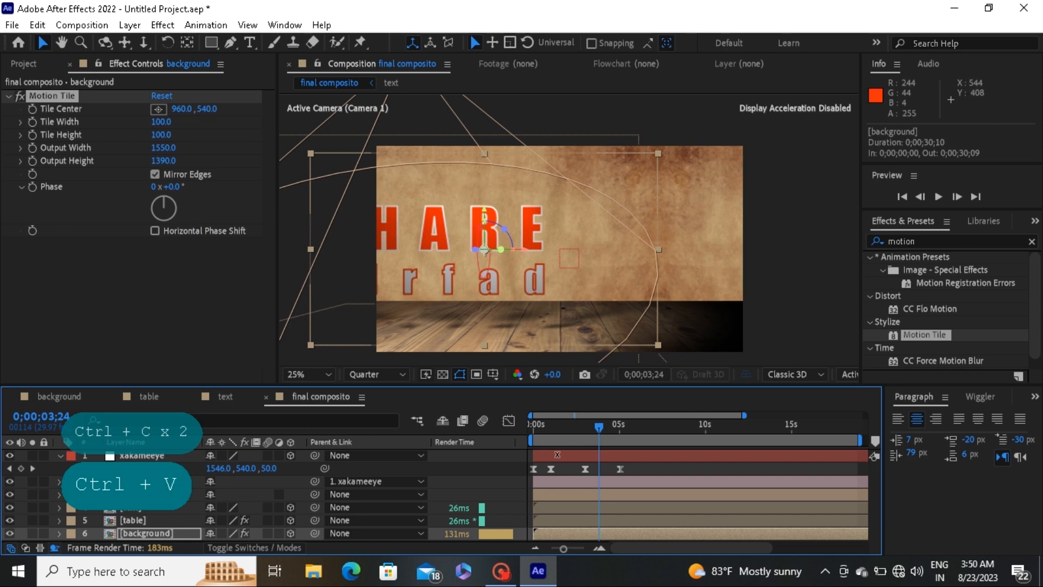
Scrub through the camera move from 0;00;00;00 to 0;00;05;04 to check the tiled background's coverage
drag(596, 432, 539, 451)
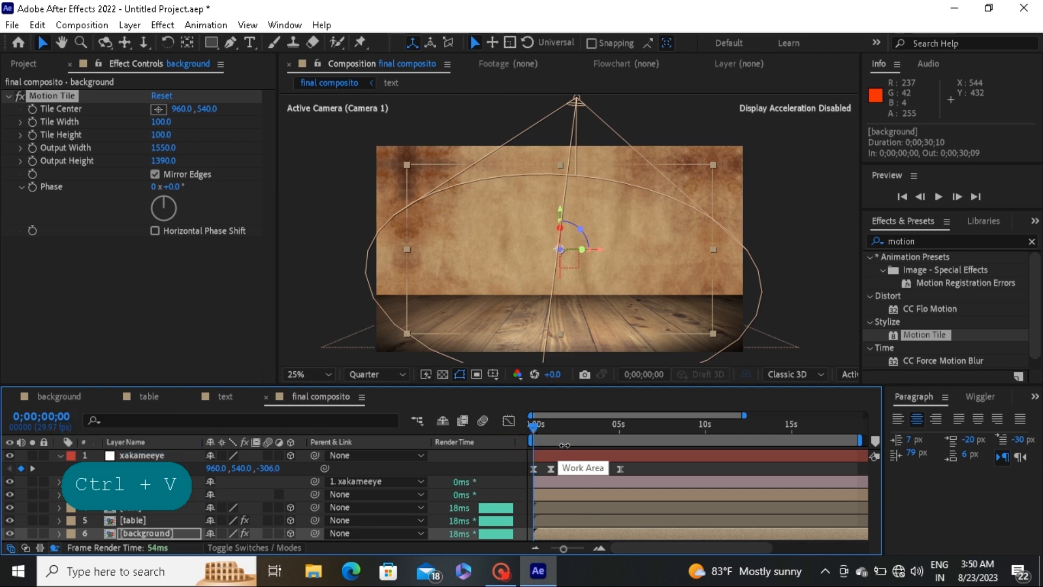
click(534, 427)
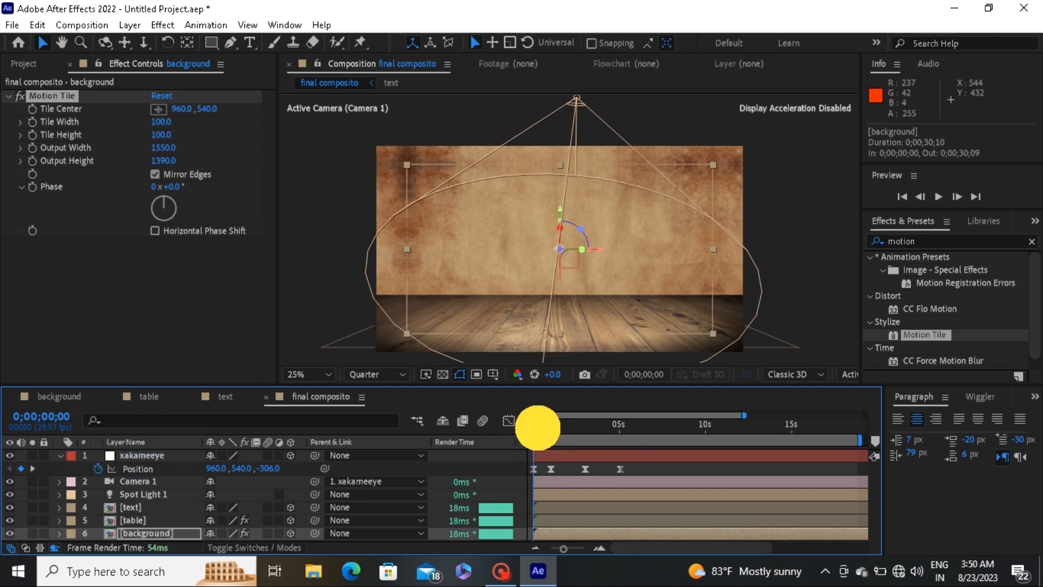
drag(538, 427, 621, 427)
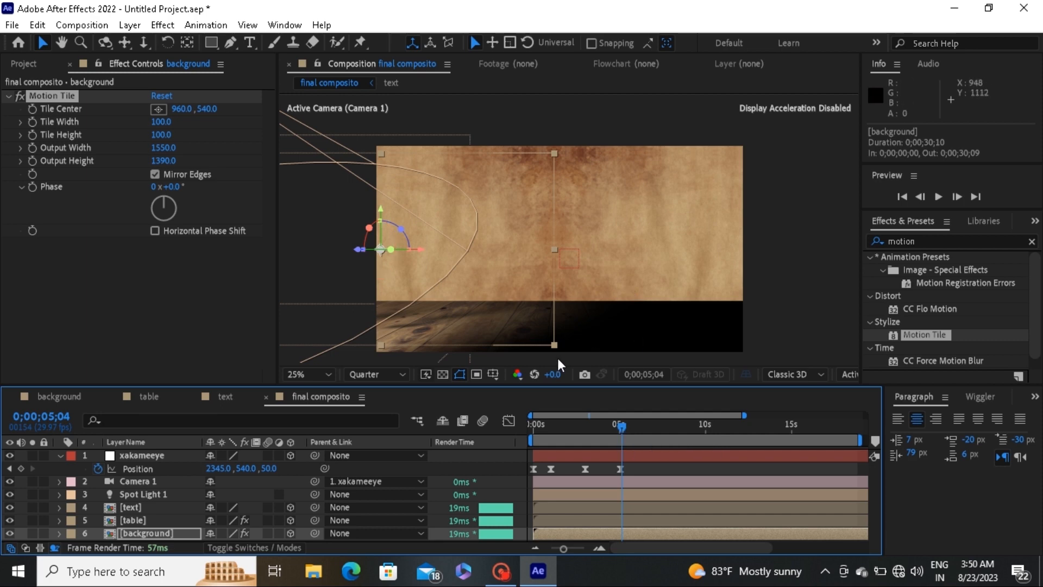
drag(622, 428, 599, 432)
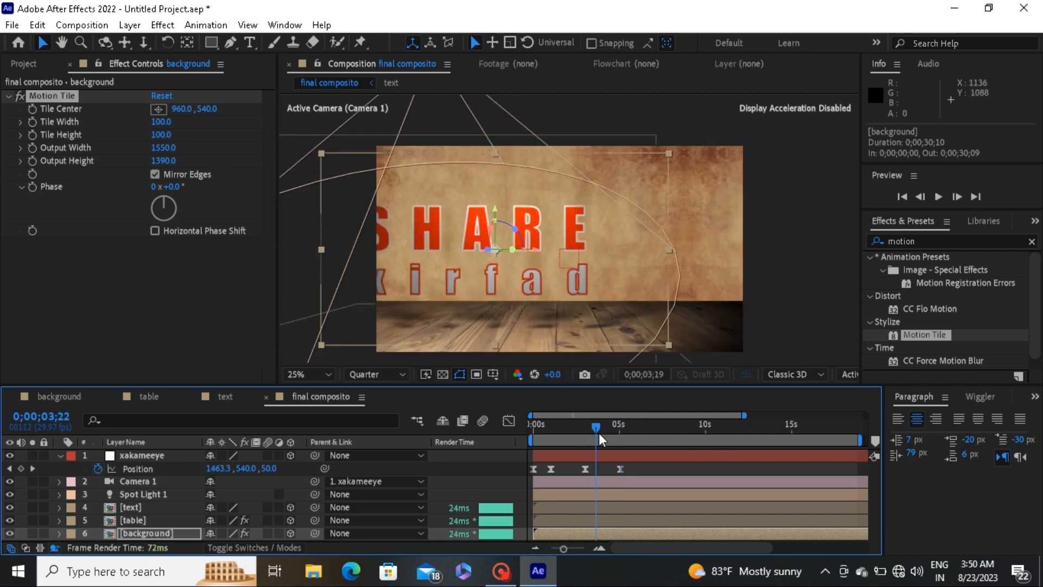
Collapse the xakameeye null's properties and parent Spot Light 1 to Camera 1
click(58, 456)
drag(261, 387, 261, 383)
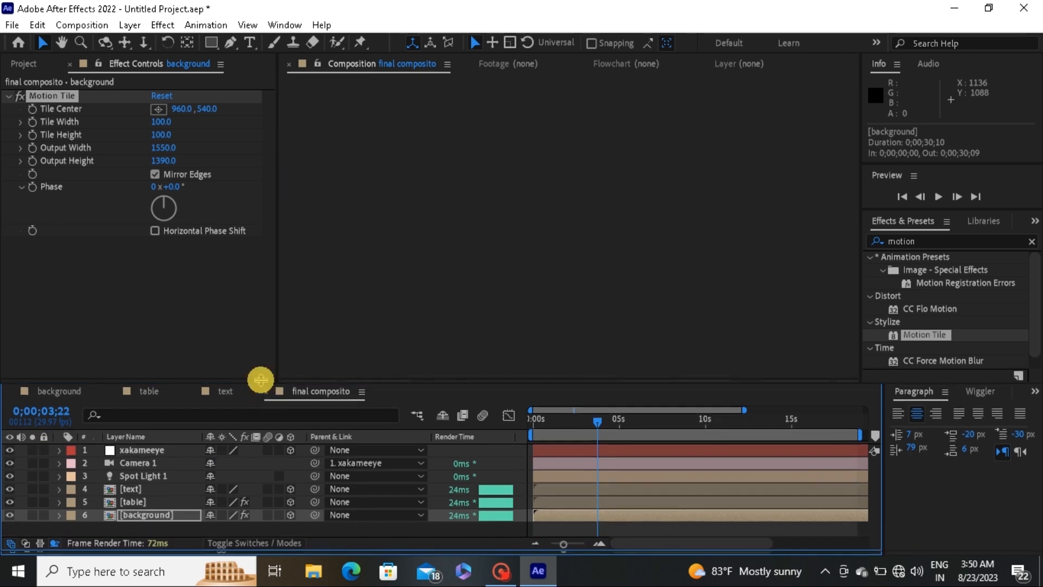
click(142, 477)
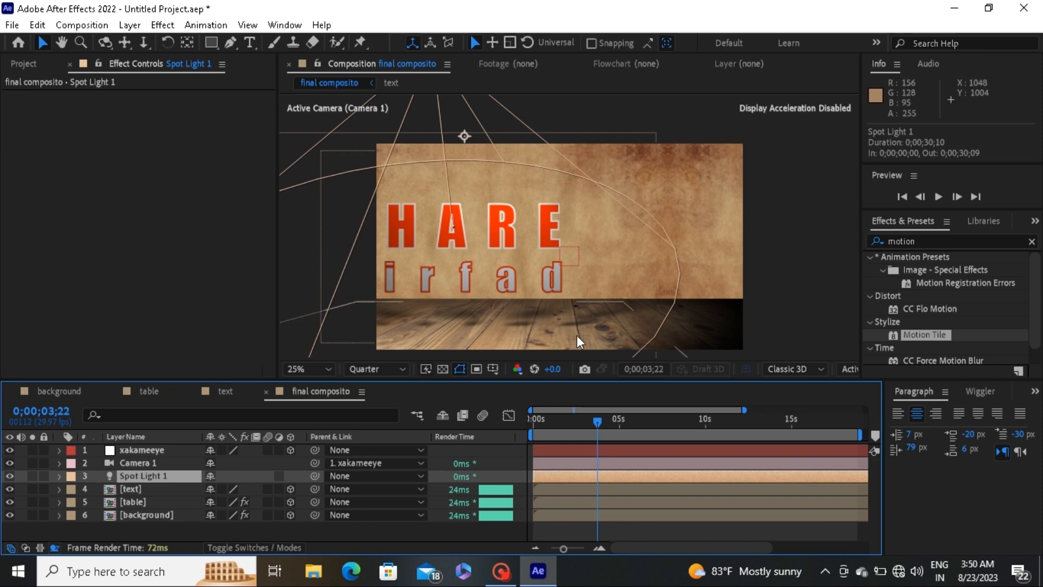
drag(601, 425, 610, 426)
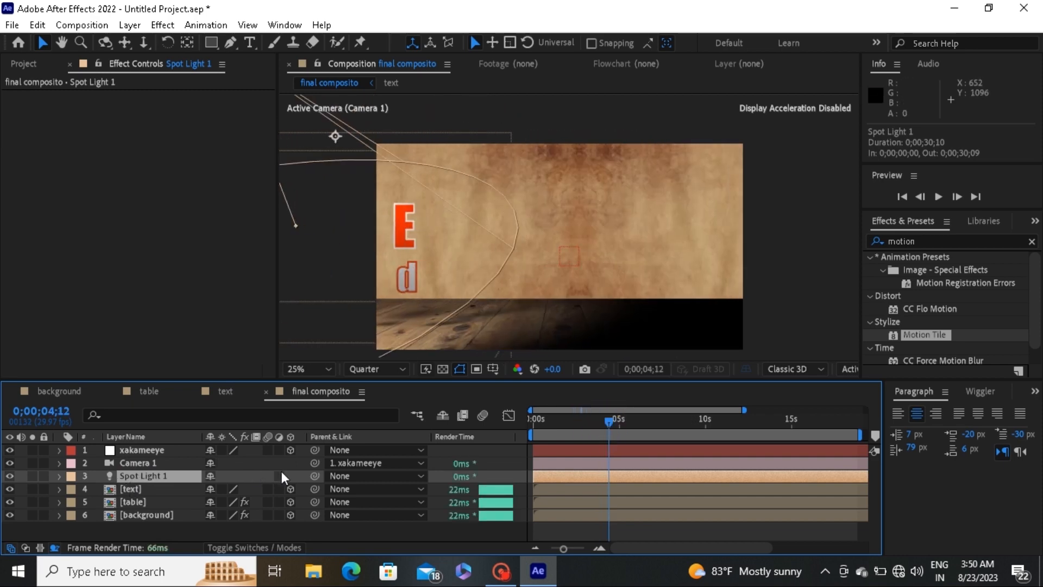
drag(314, 476, 158, 461)
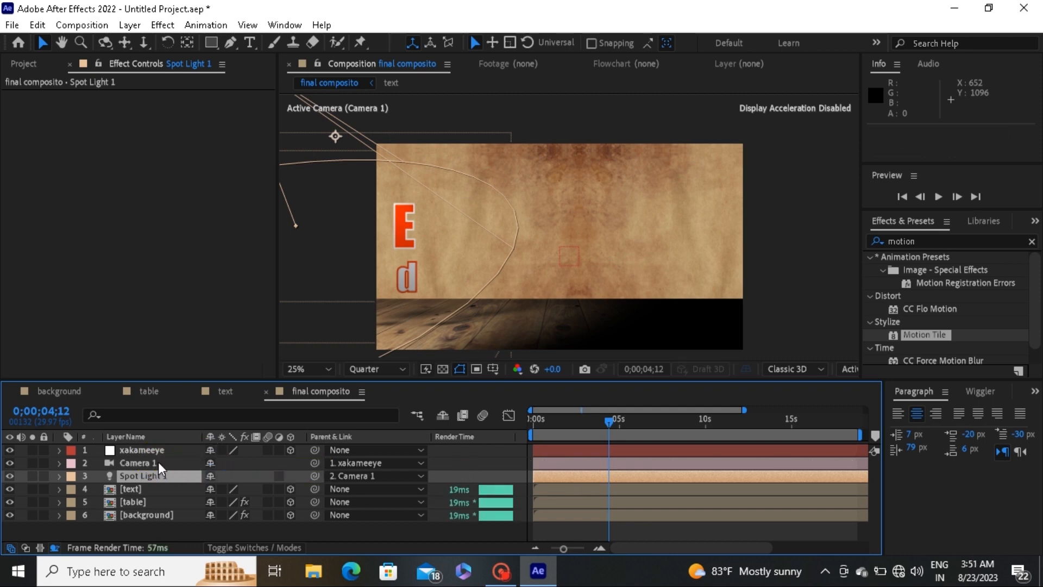
Move Spot Light 1 horizontally to position 76.0, -670.7, 1284.2, centring it above the SHARE text at 0;00;02;24
drag(608, 416, 579, 428)
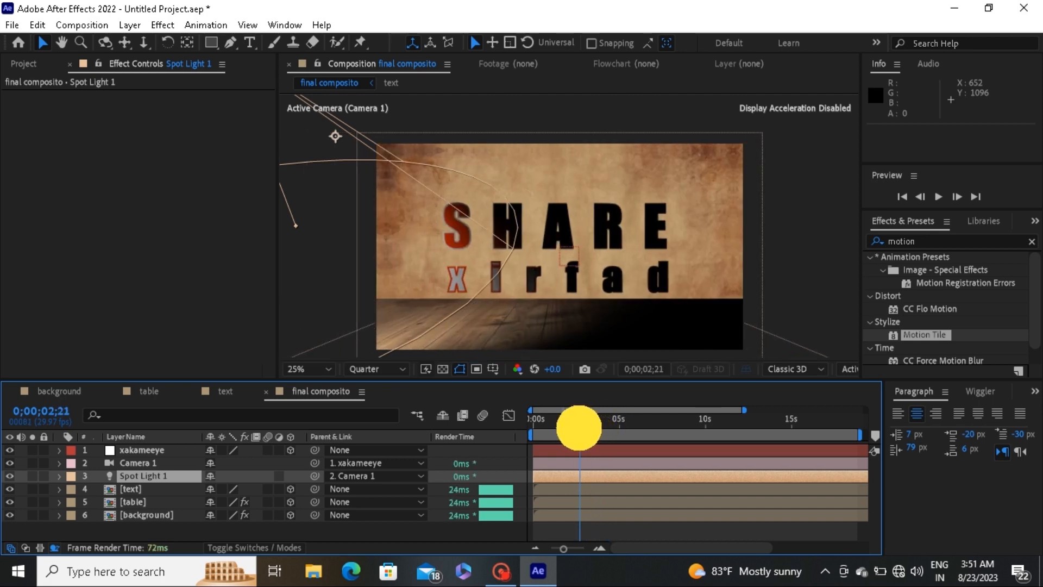
key(alt+Left)
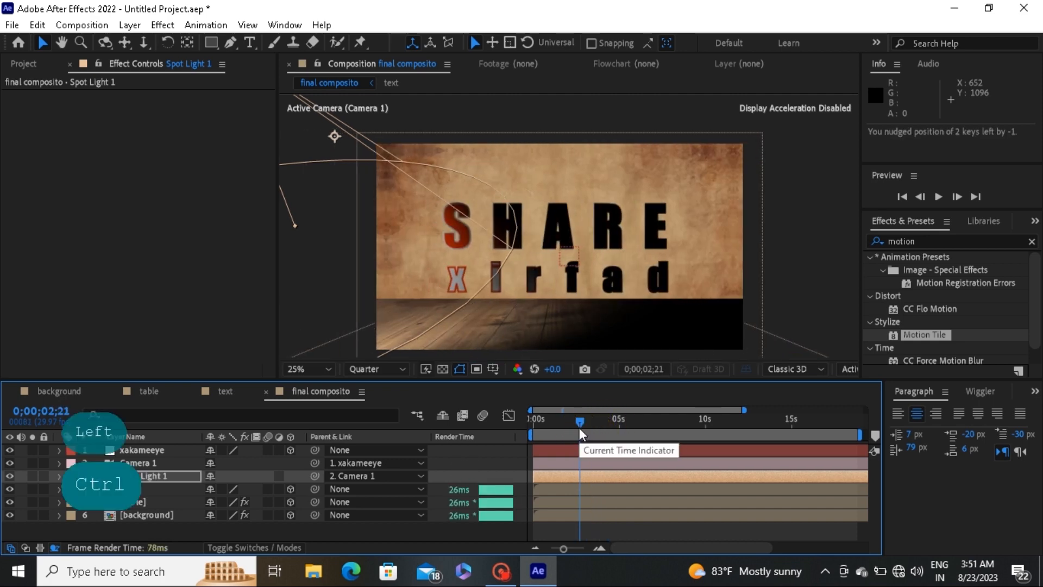
key(ctrl+minus)
mouse_move(579, 428)
mouse_down()
mouse_move(601, 426)
mouse_move(562, 428)
mouse_up()
drag(580, 425, 581, 421)
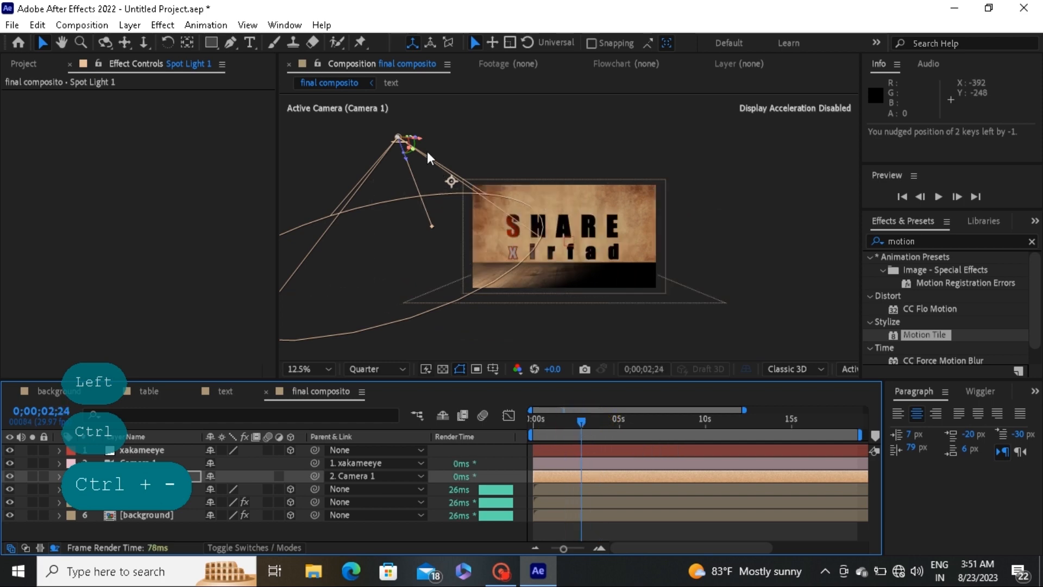
drag(420, 143, 571, 147)
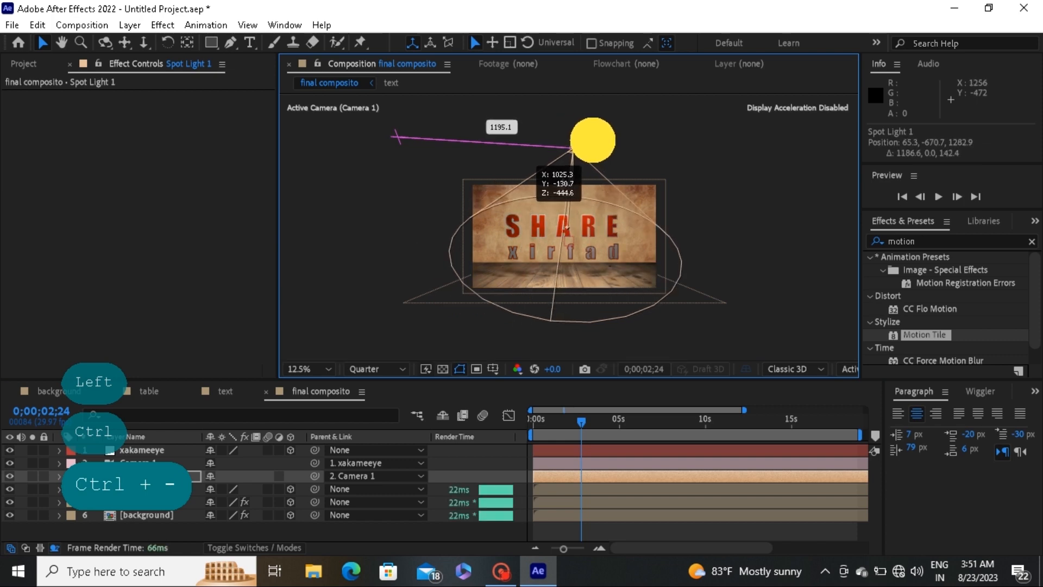
key(ctrl+z)
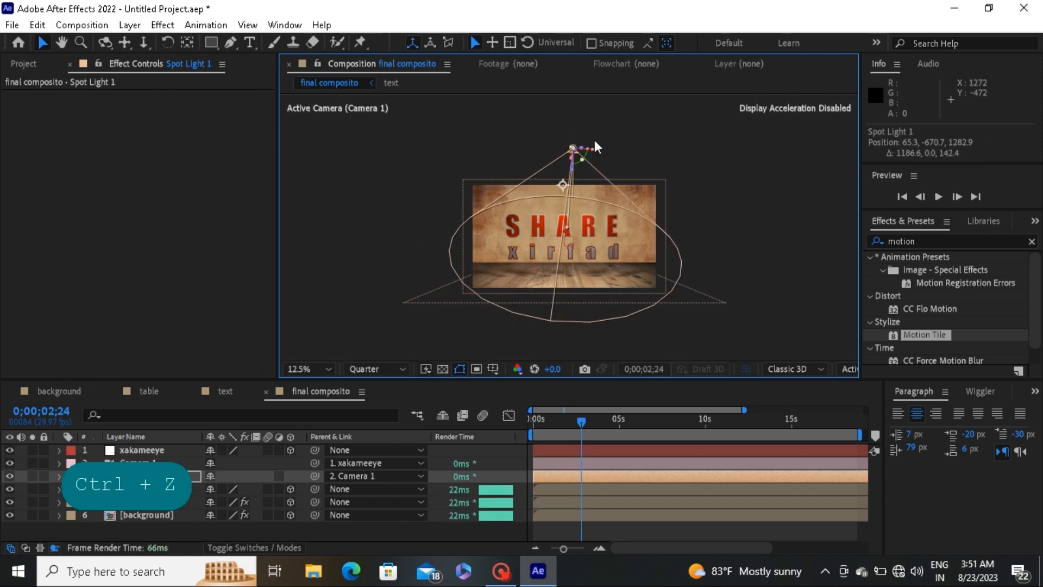
drag(423, 143, 594, 116)
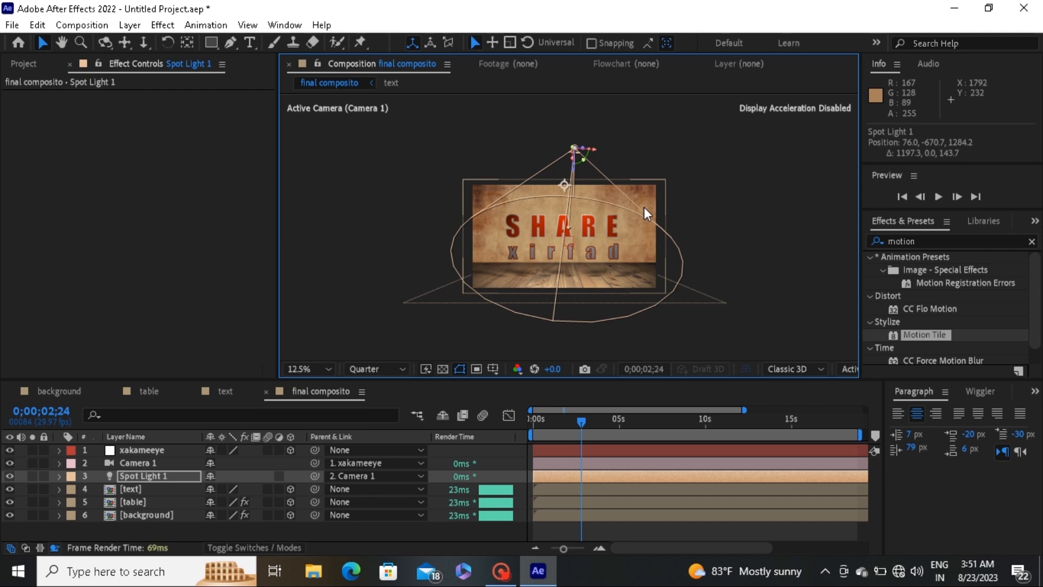
Scrub the camera move between 0;00;02;08 and 0;00;04;04 to check how the repositioned spot light covers the scene
key(ctrl+equal)
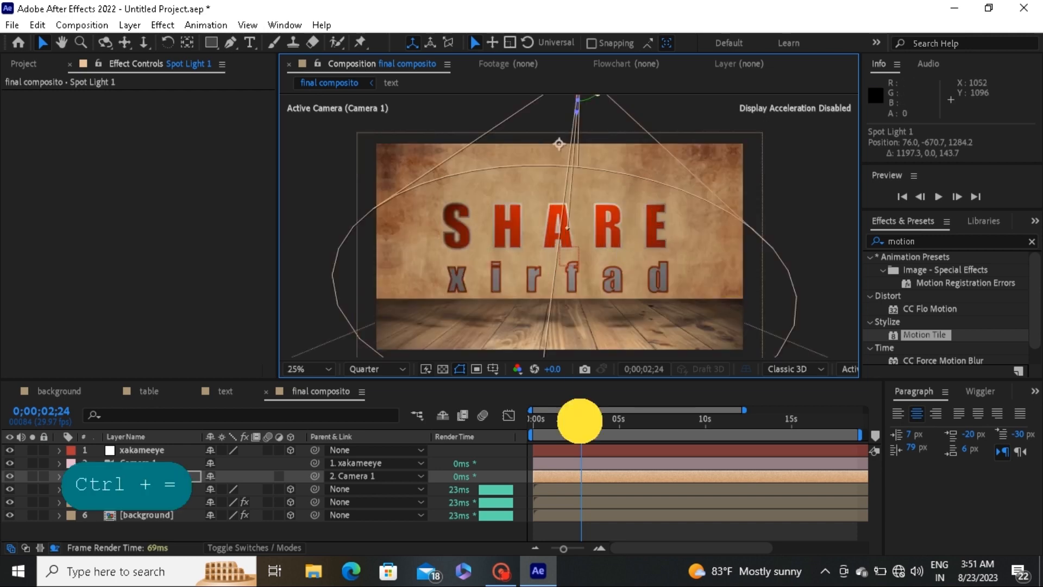
mouse_move(580, 420)
mouse_down()
mouse_move(526, 426)
mouse_move(618, 433)
mouse_move(603, 435)
mouse_up()
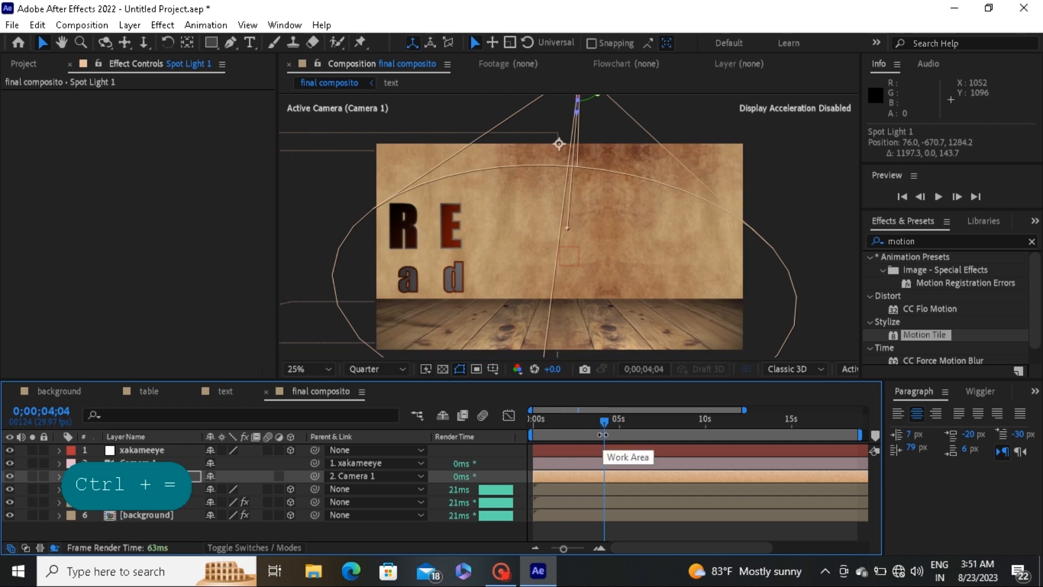
key(ctrl+minus)
click(594, 419)
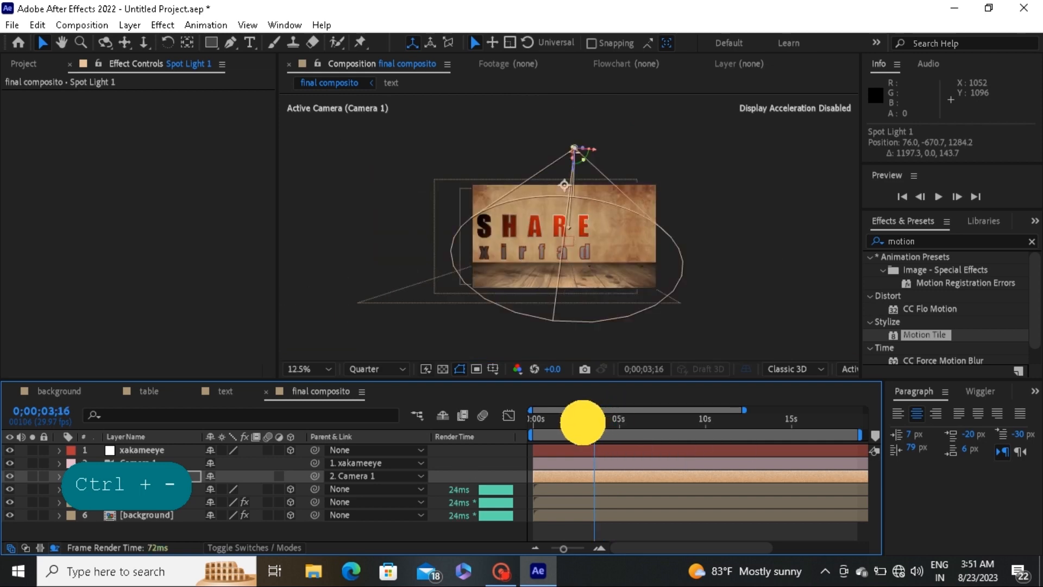
click(577, 420)
Set the text layer's Material Options to 78% Diffuse and 66% Specular Intensity, and collapse its properties
click(546, 501)
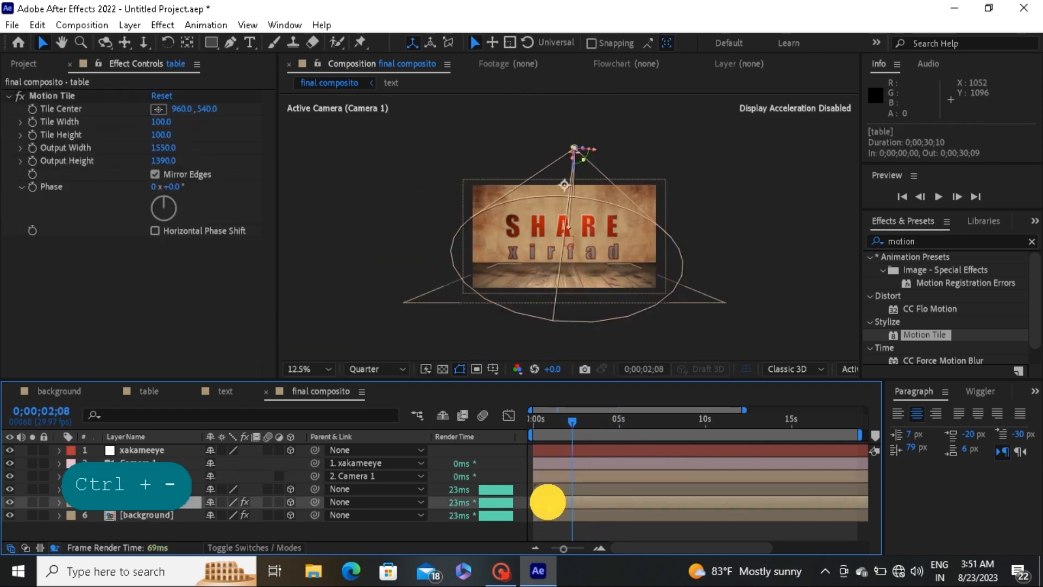
click(546, 489)
key(a)
key(a)
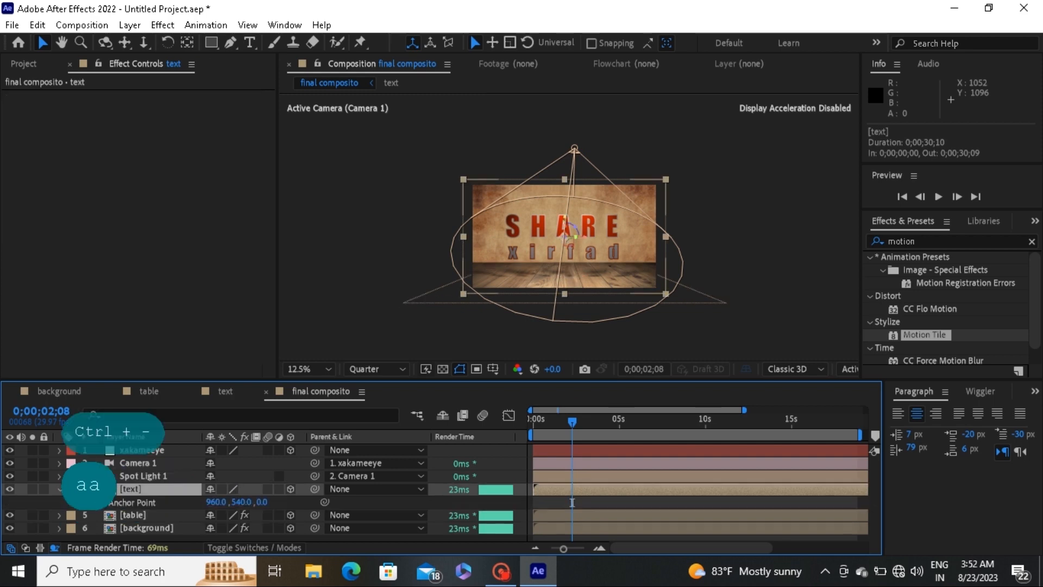
drag(871, 479, 873, 496)
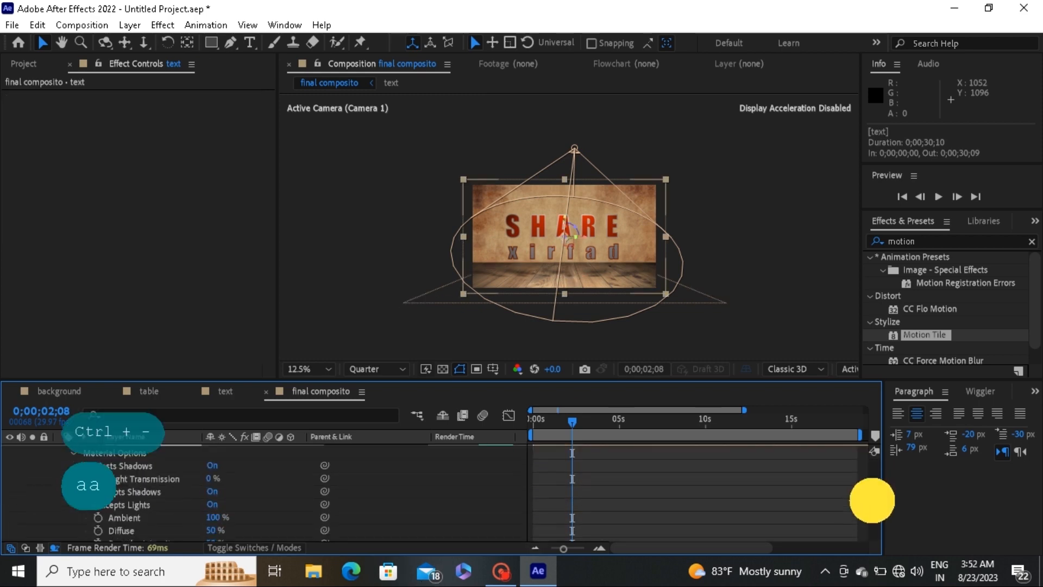
mouse_move(213, 520)
mouse_down()
mouse_move(236, 516)
mouse_move(221, 513)
mouse_move(224, 529)
mouse_up()
click(214, 518)
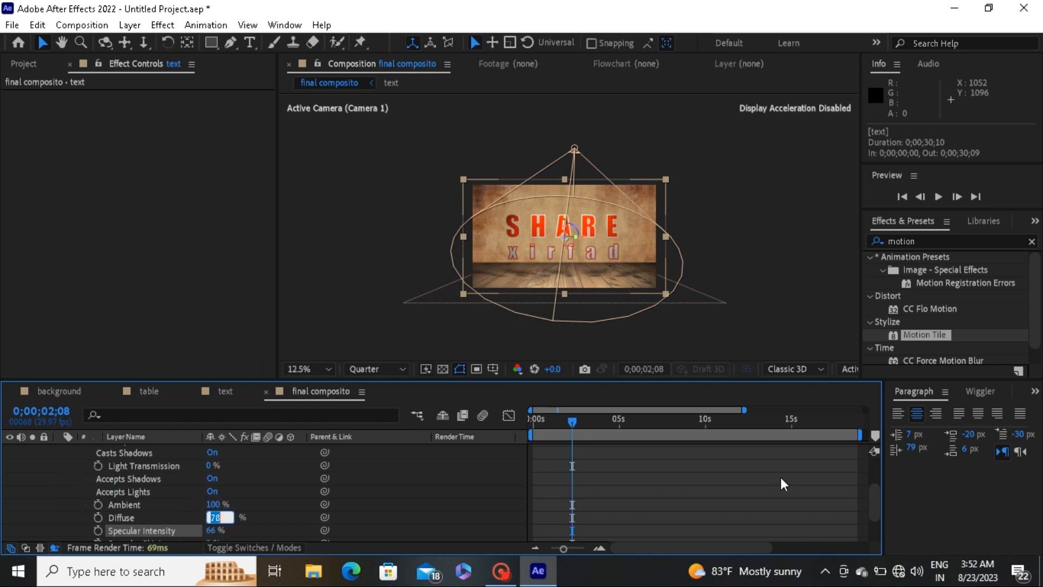
drag(875, 505, 873, 468)
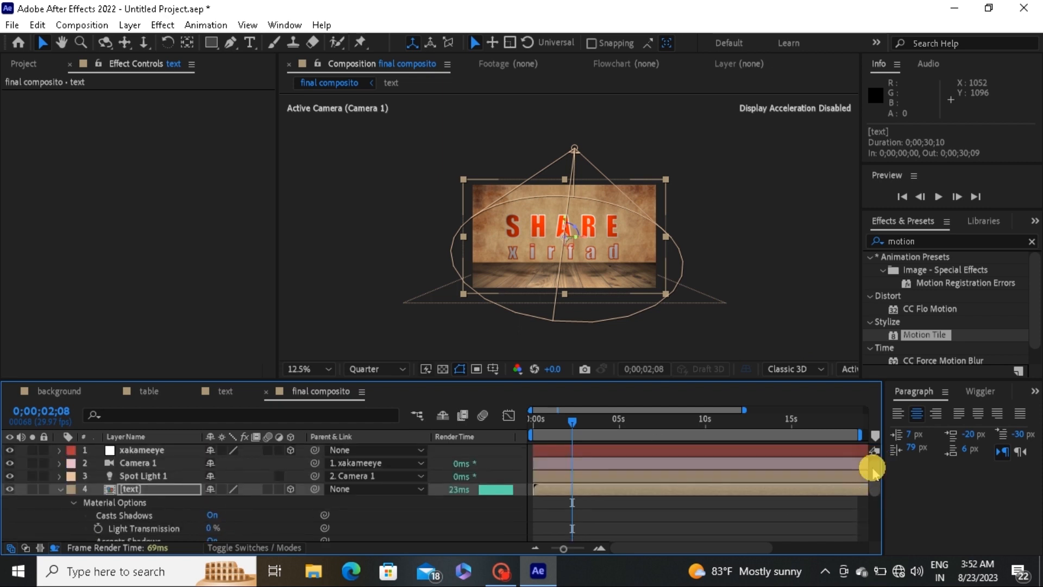
click(57, 489)
Scrub to 0;00;03;14 to check the text lighting and magnify the timeline's time scale
mouse_move(572, 425)
mouse_down()
mouse_move(533, 422)
mouse_move(589, 421)
mouse_up()
click(465, 539)
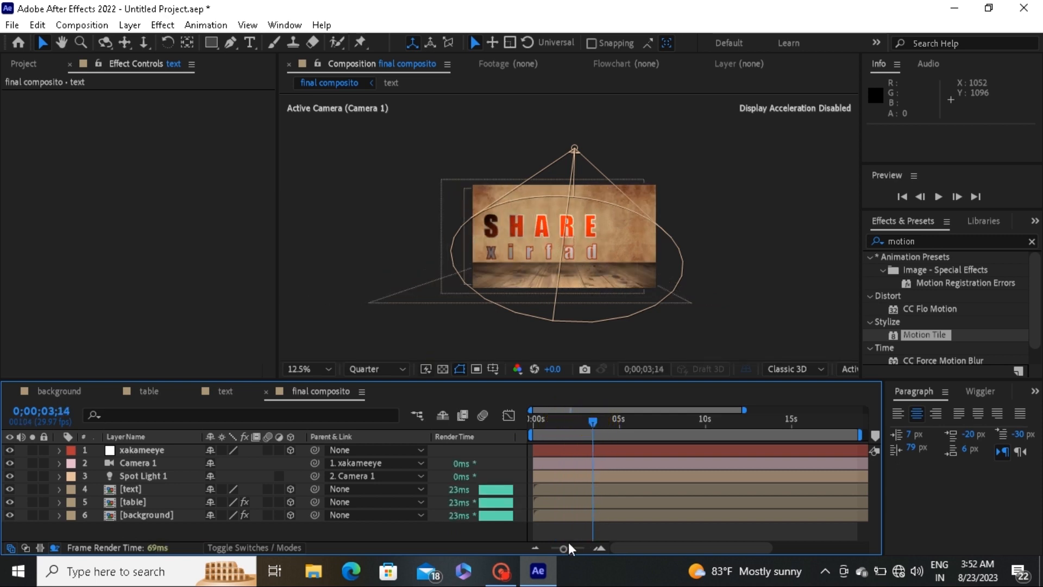
drag(565, 549, 559, 550)
click(600, 548)
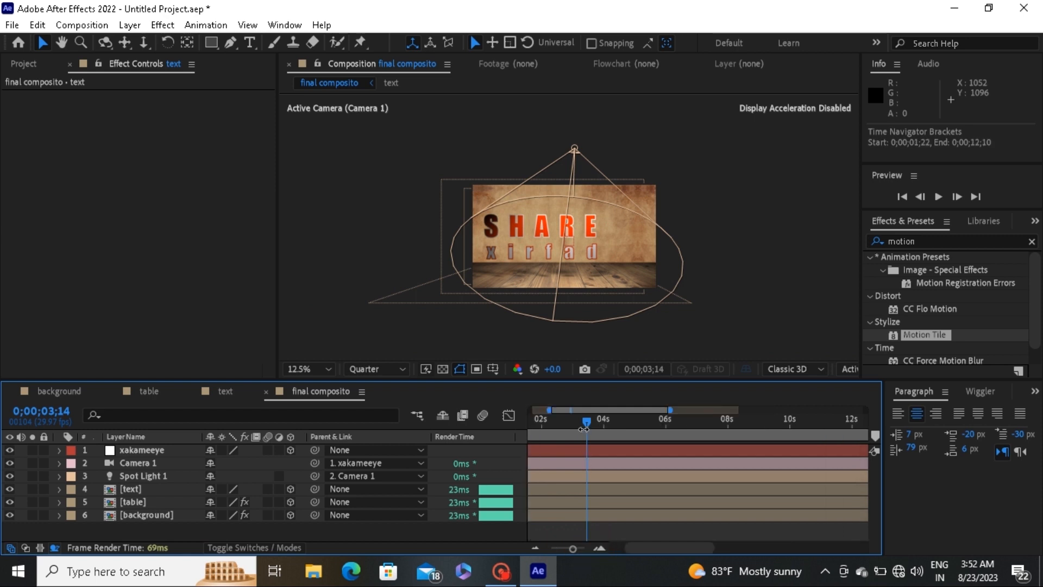
click(360, 333)
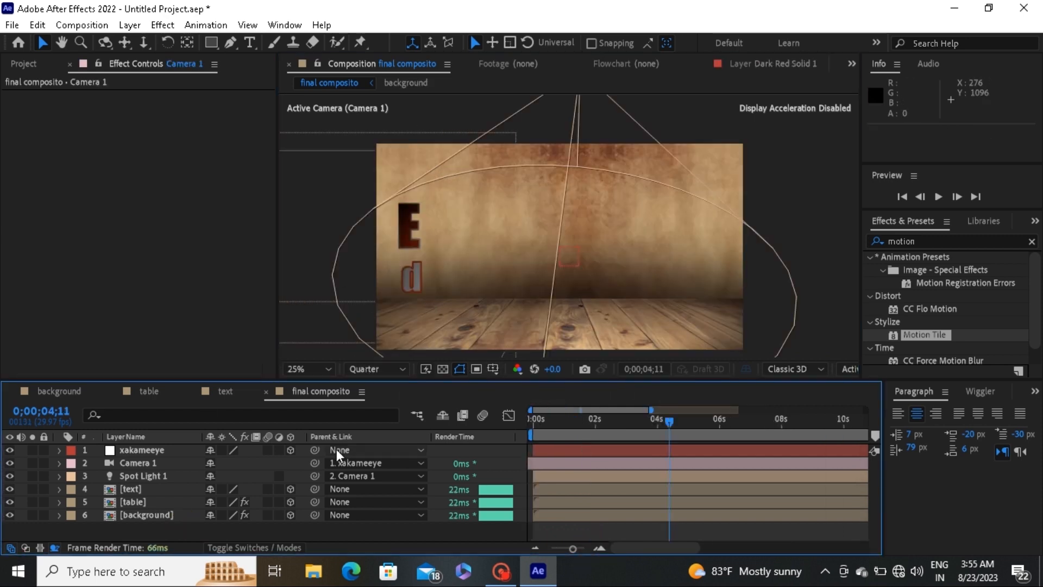
Create a new 1920 x 1080 composition at 29.97 fps named "item food 1"
key(ctrl+n)
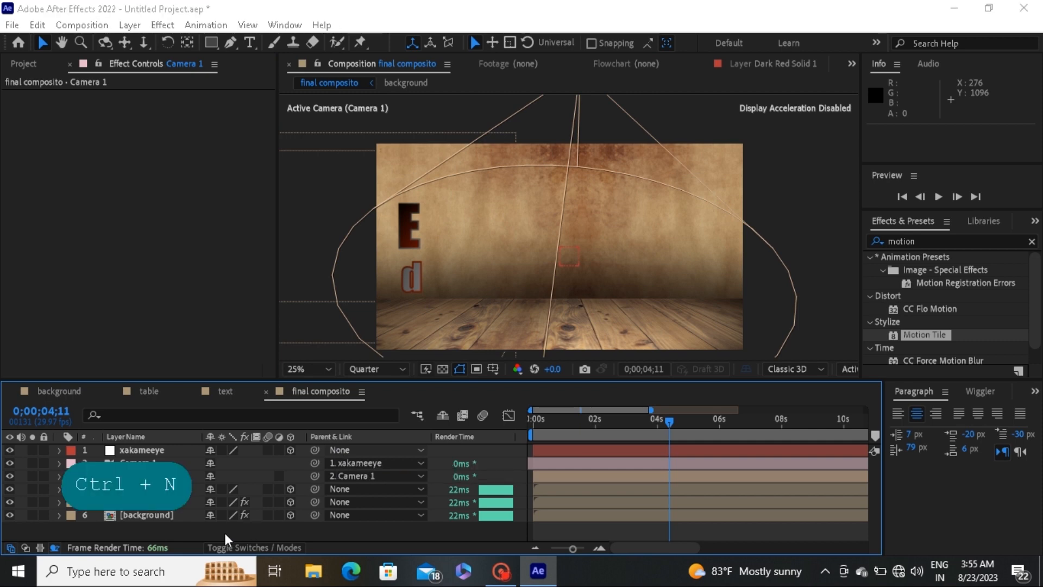
key(ctrl+n)
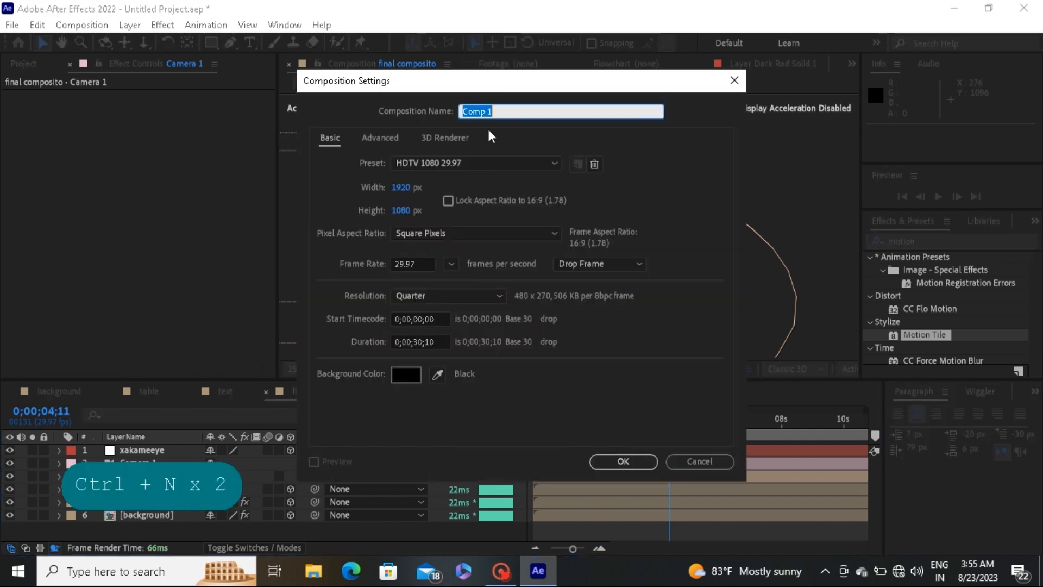
text(item)
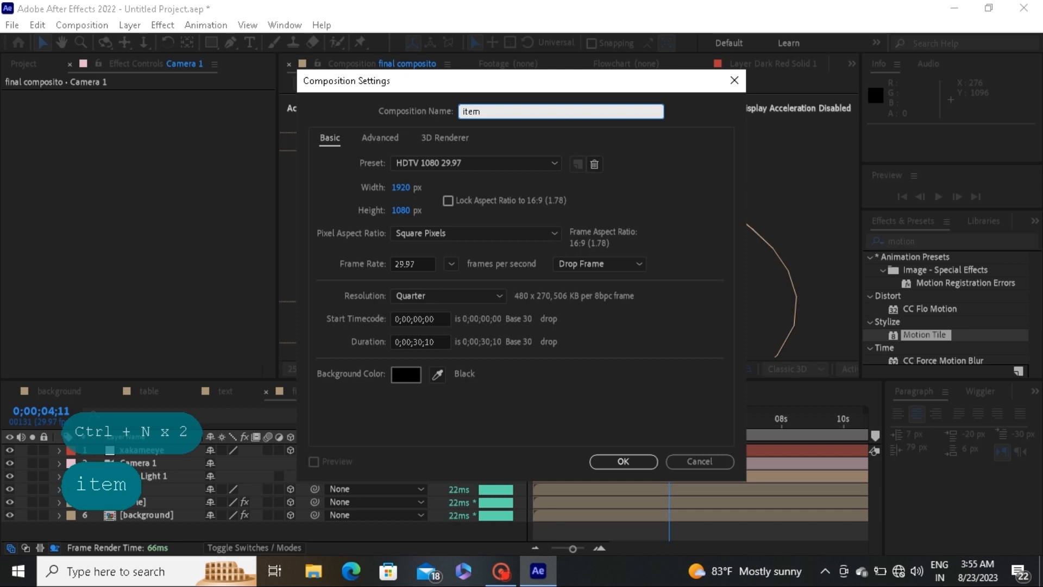
text( f)
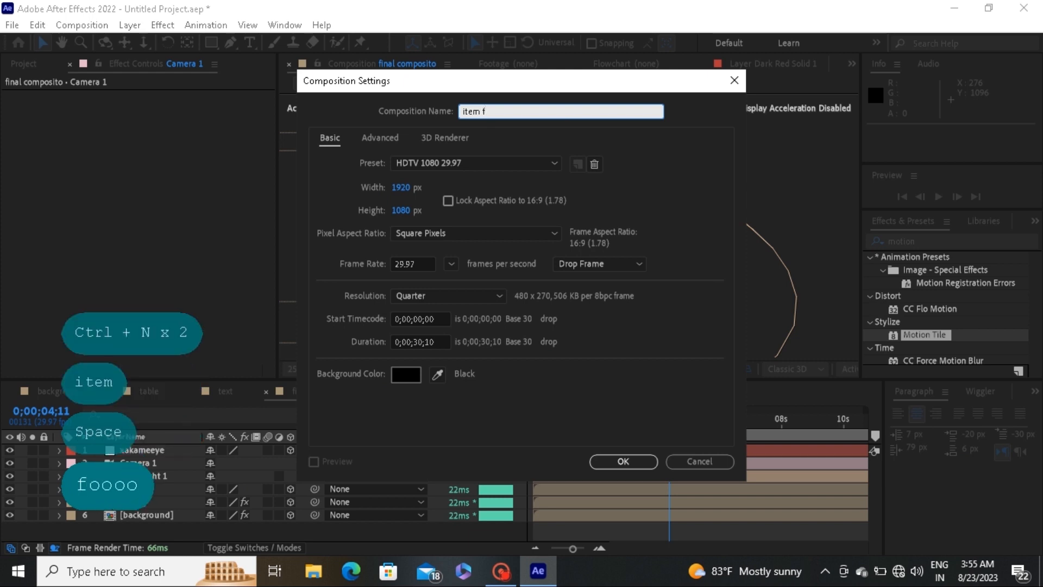
text(oooo)
key(BackSpace)
key(BackSpace)
text(d 1)
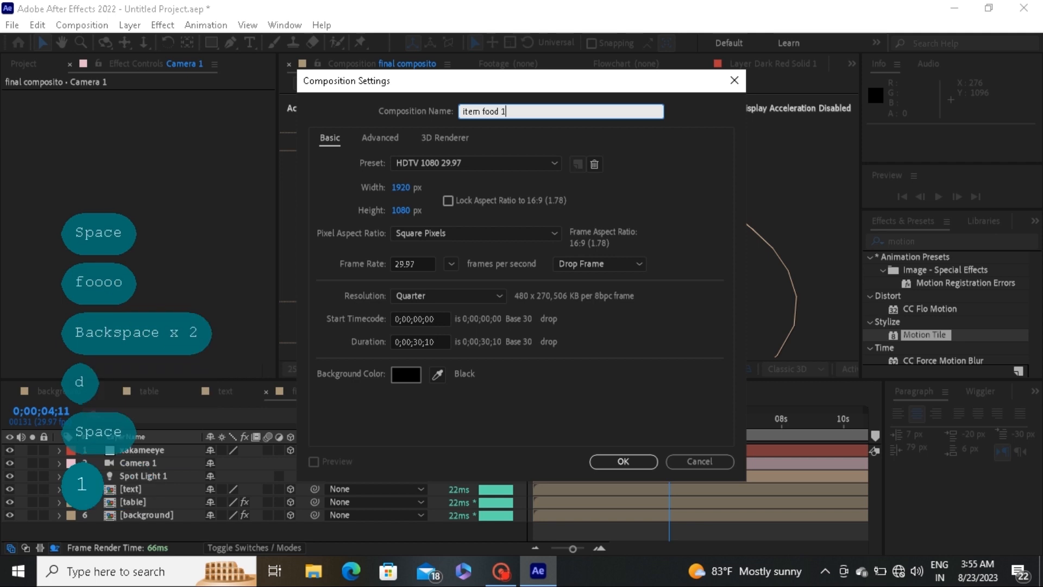
key(Return)
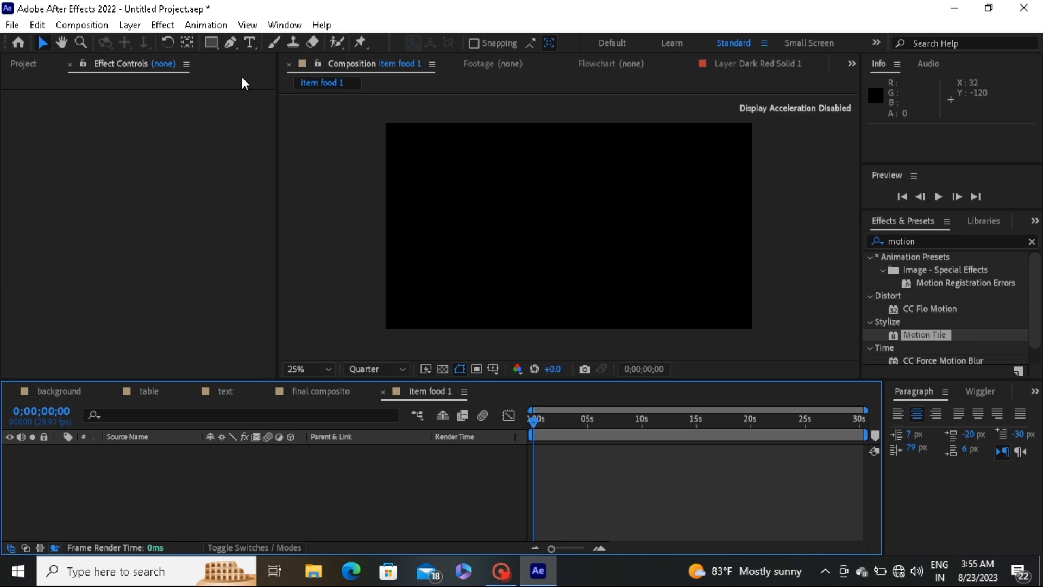
Add the pizza image pngwing.com (2).png to the item food 1 composition and scale it to 36%
click(15, 63)
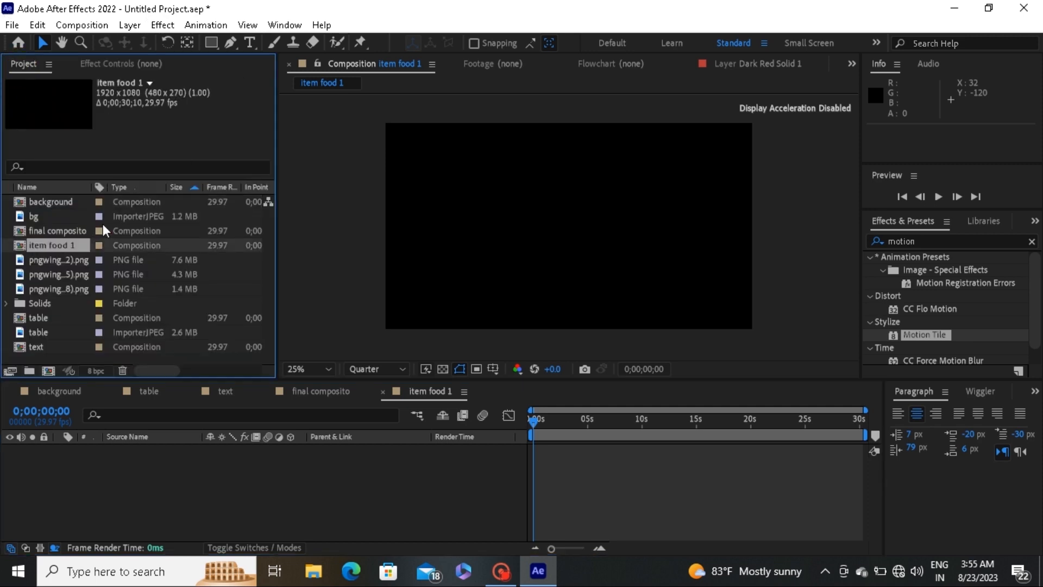
click(43, 260)
click(43, 273)
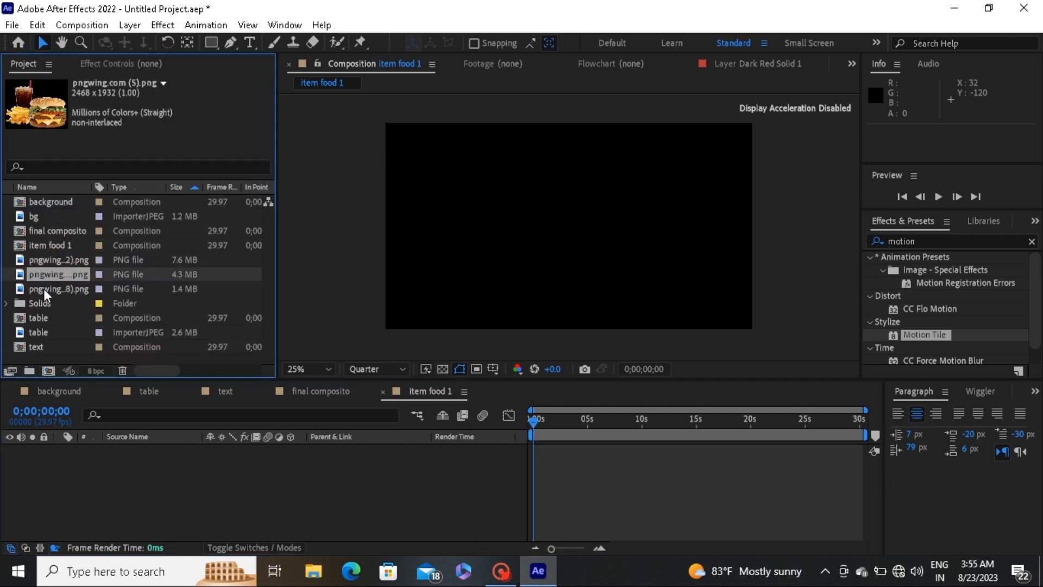
click(43, 288)
drag(44, 259, 74, 469)
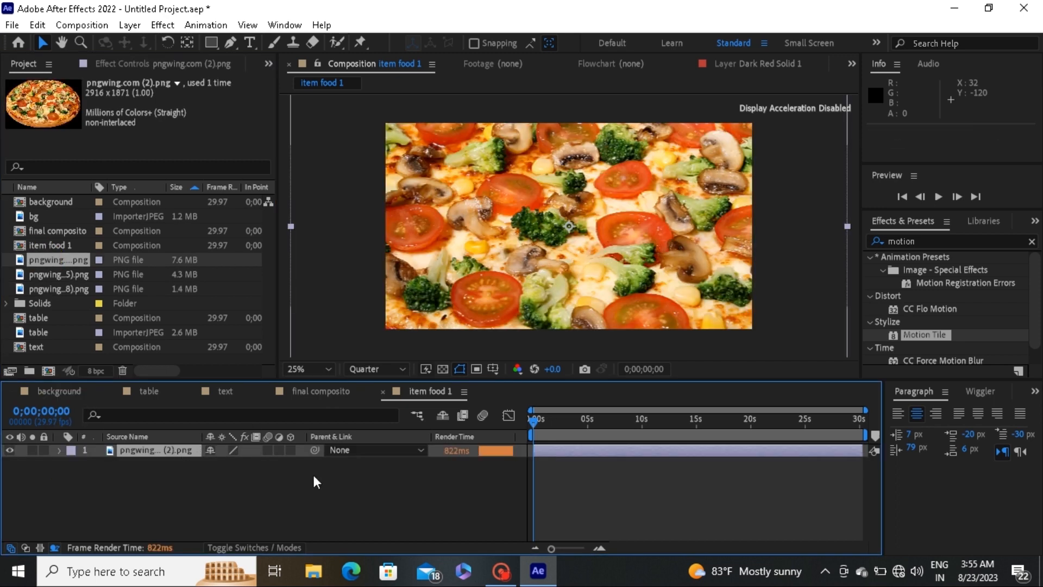
key(s)
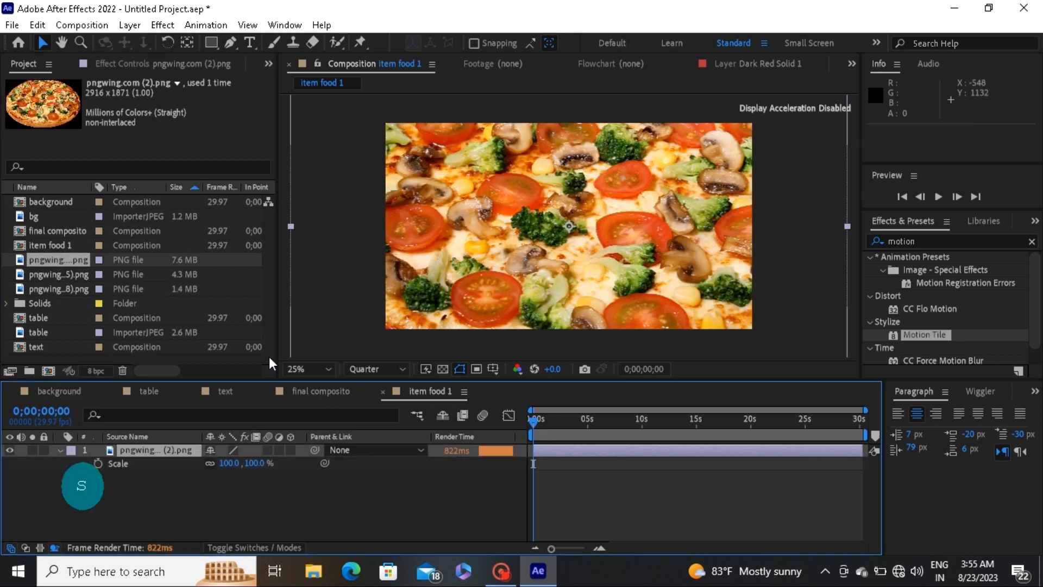
drag(249, 463, 187, 468)
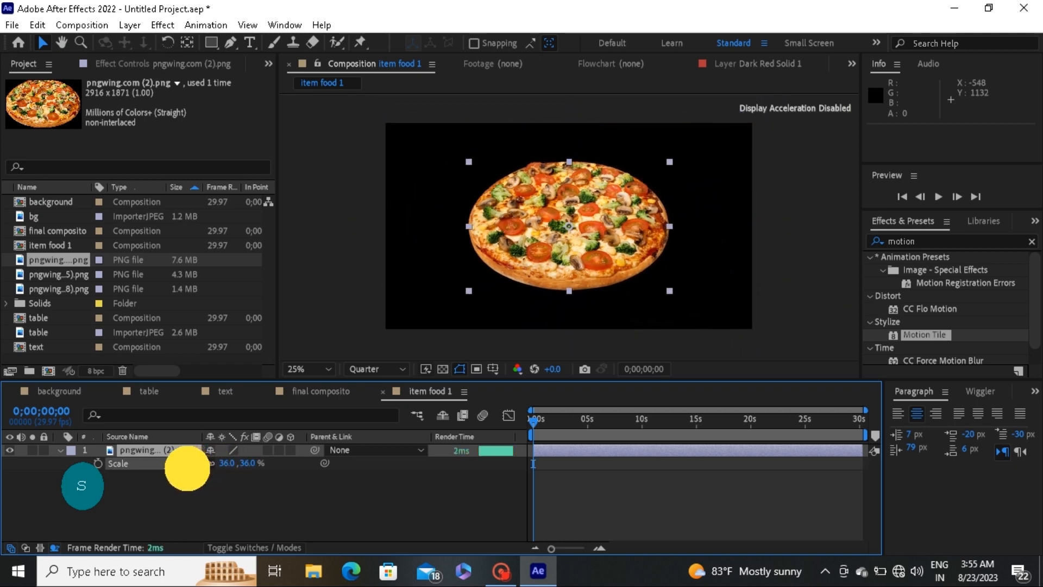
Pre-compose the pizza layer as "food 1", moving all attributes into the new composition
right_click(174, 455)
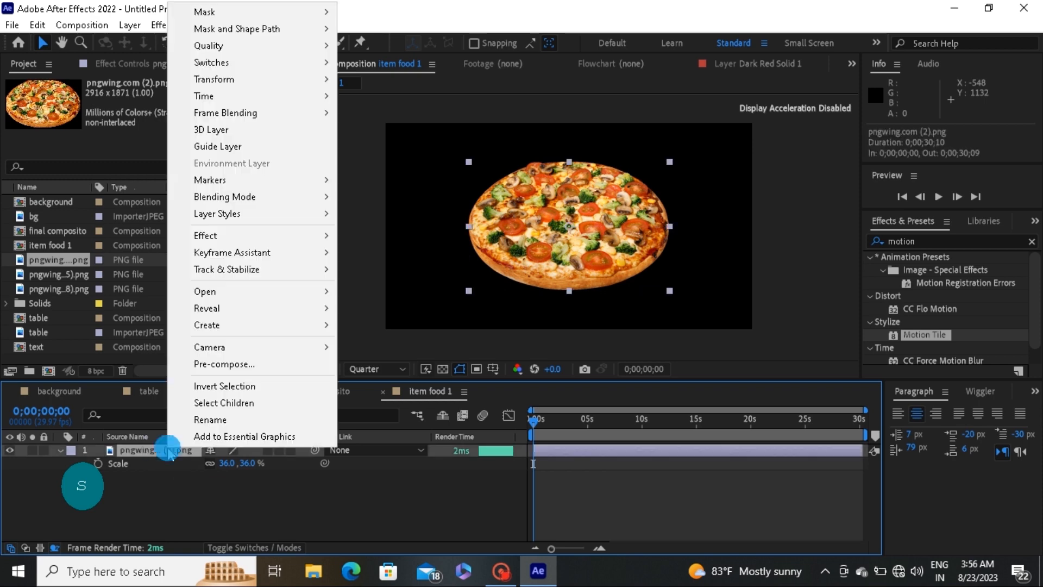
click(239, 365)
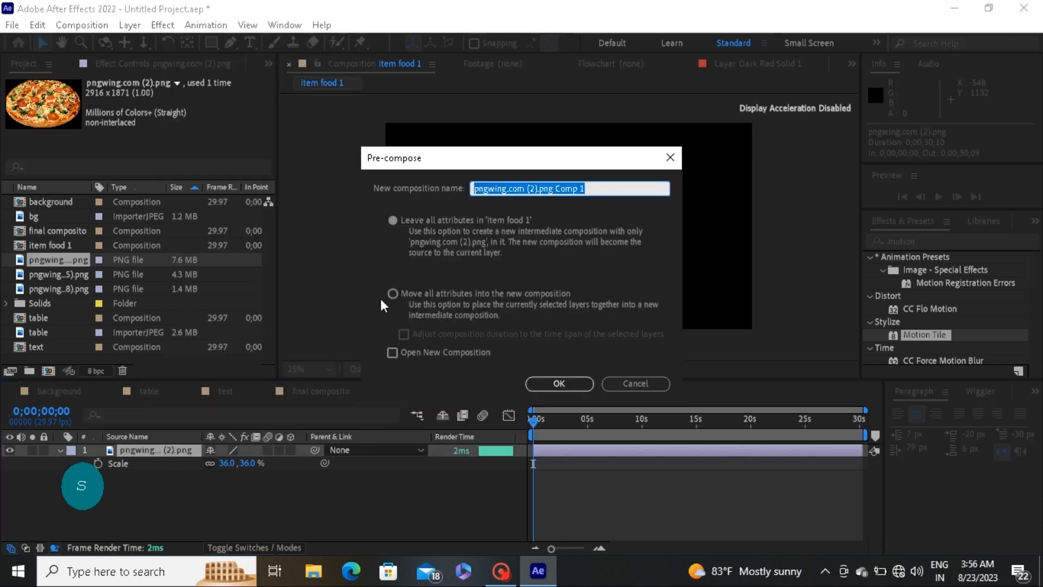
click(392, 296)
drag(580, 189, 341, 203)
text(foood)
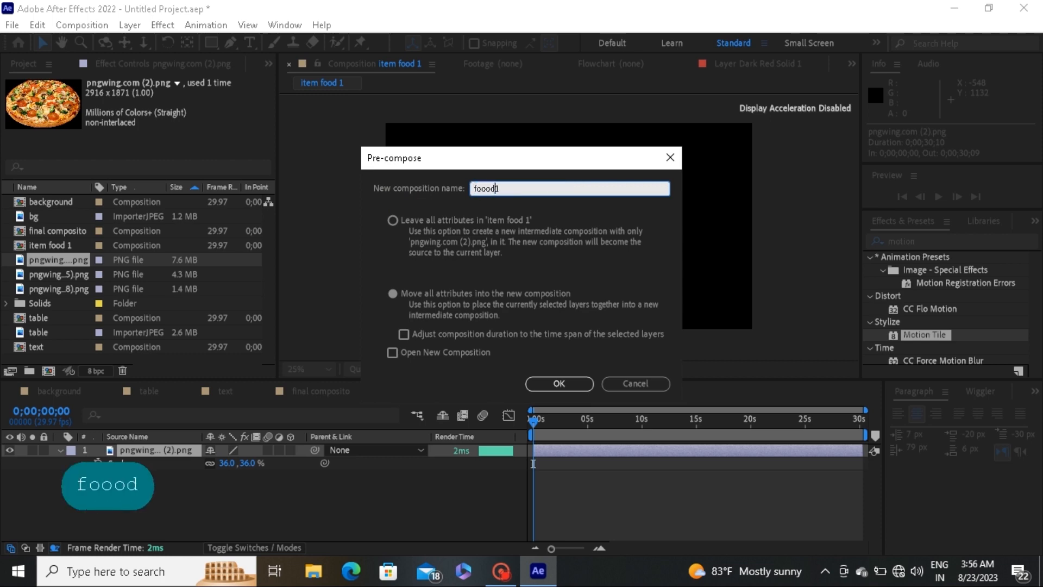
key(BackSpace)
key(BackSpace)
text(d)
key(Return)
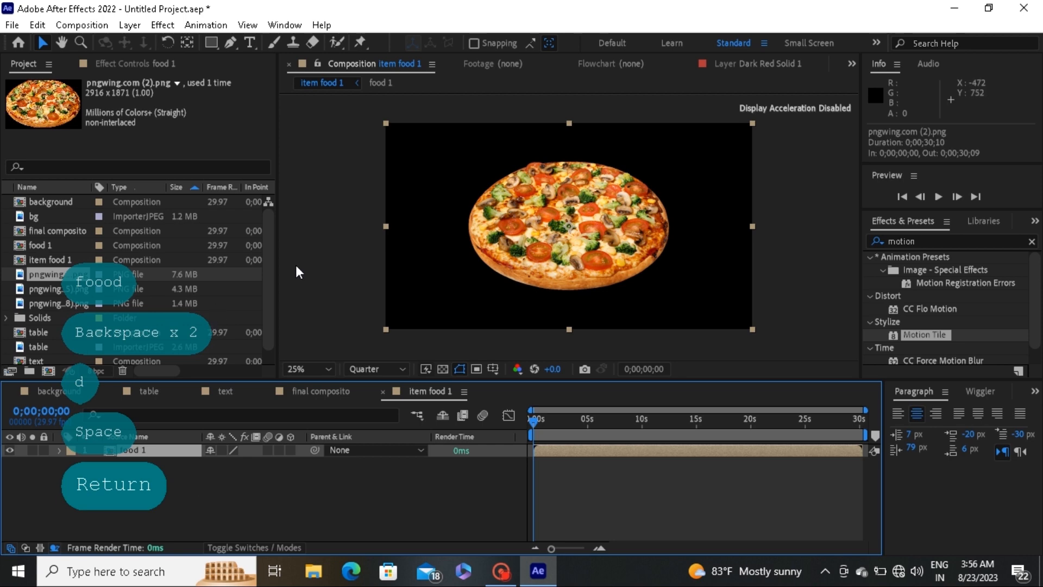
Duplicate the text composition and place the text 2 copy above the food 1 layer in item food 1
click(273, 250)
drag(272, 250, 100, 326)
click(32, 347)
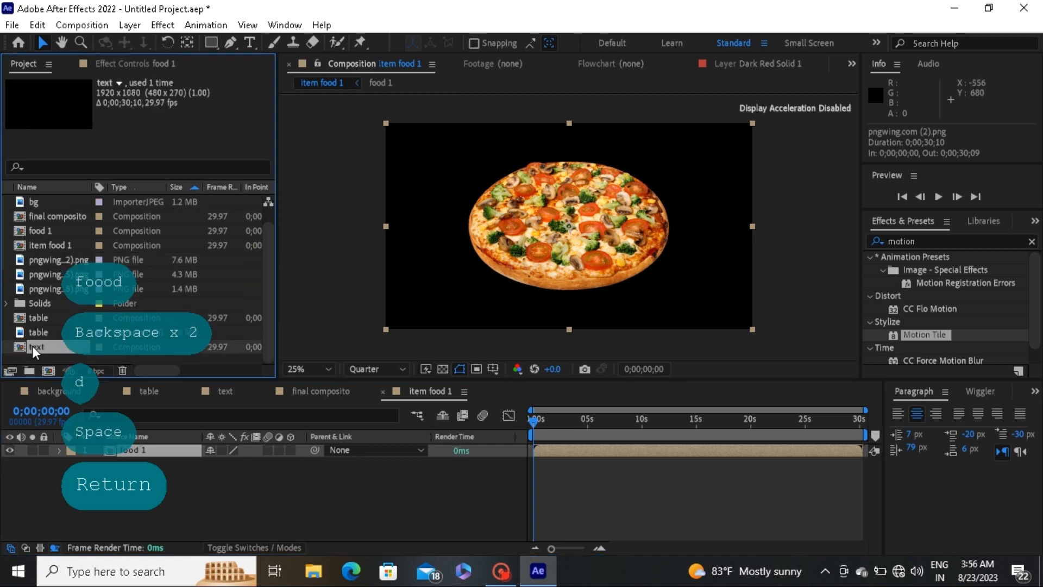
key(ctrl+d)
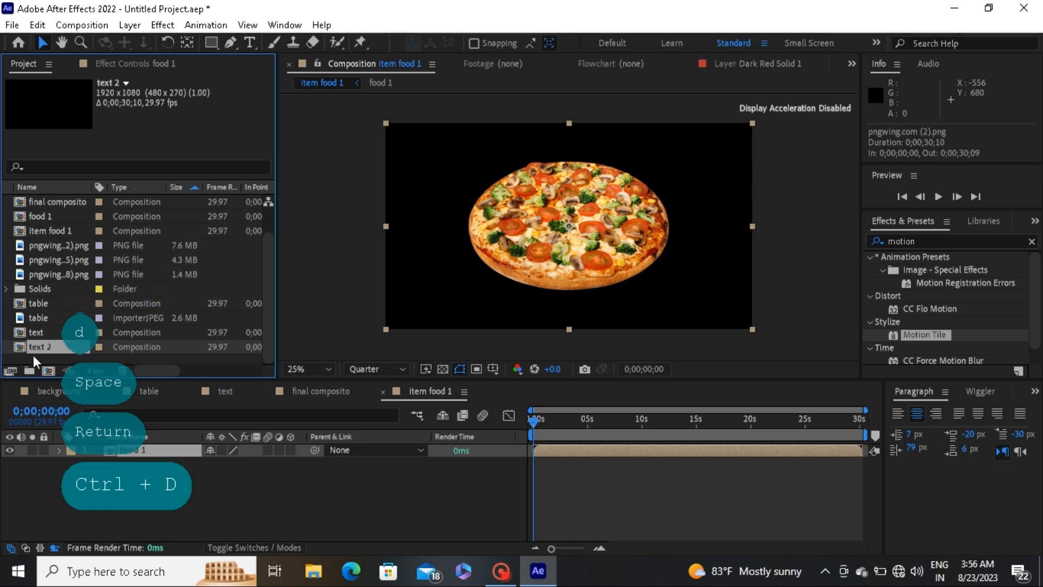
drag(34, 347, 100, 446)
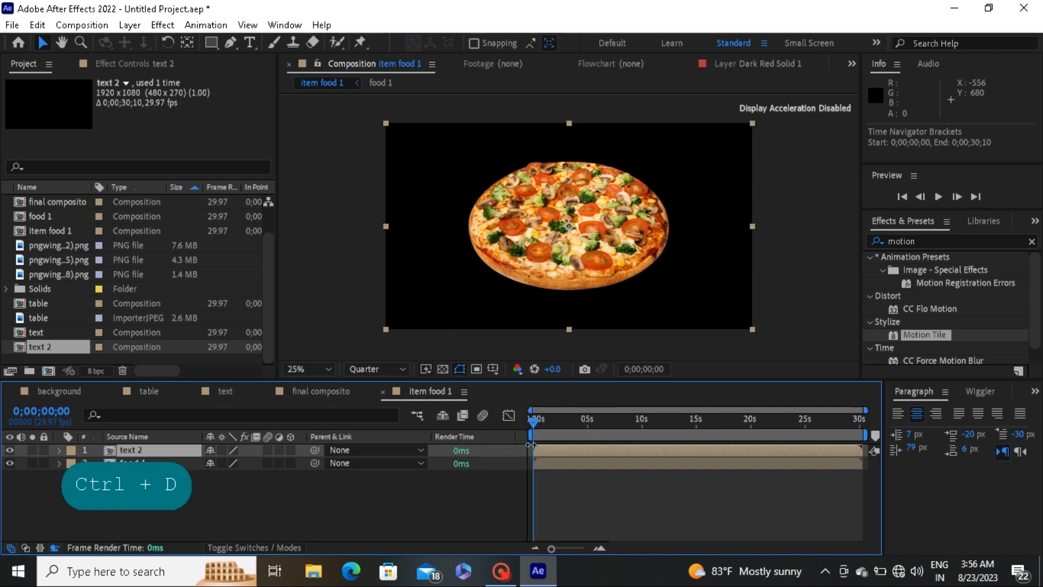
Delete the xirfad text layer inside the text 2 composition
drag(533, 423, 557, 422)
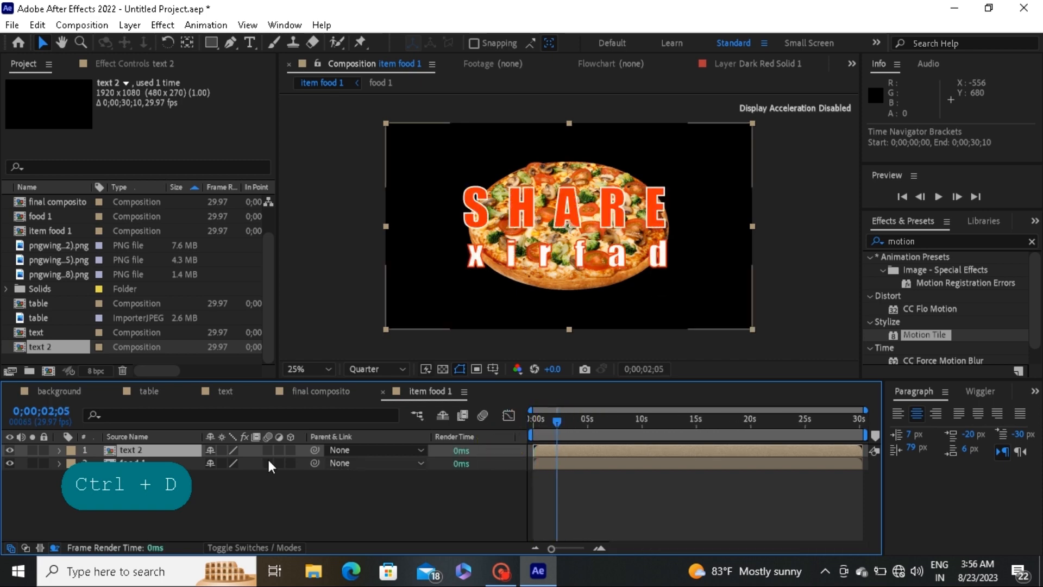
double_click(153, 449)
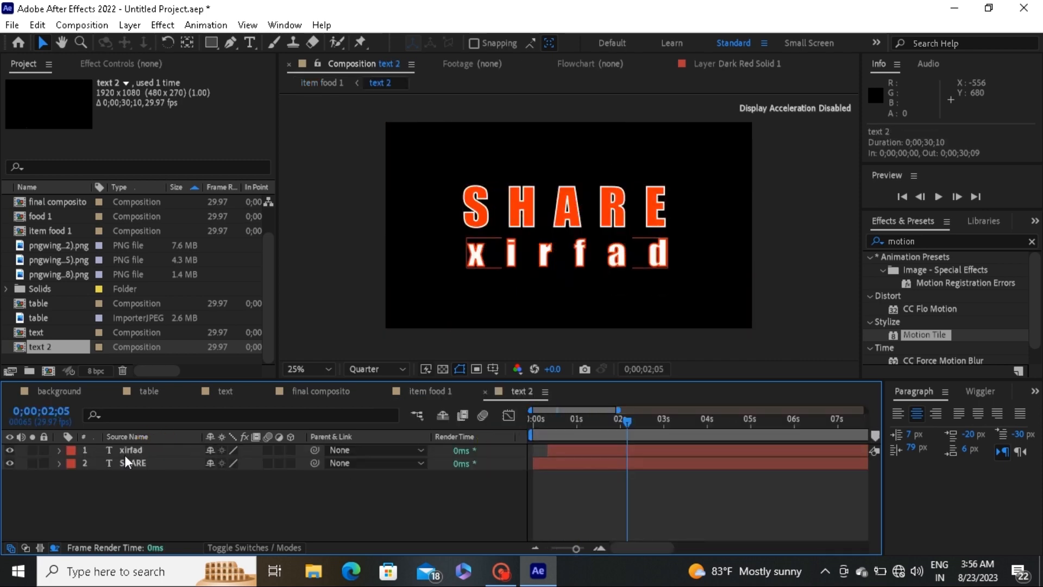
click(128, 463)
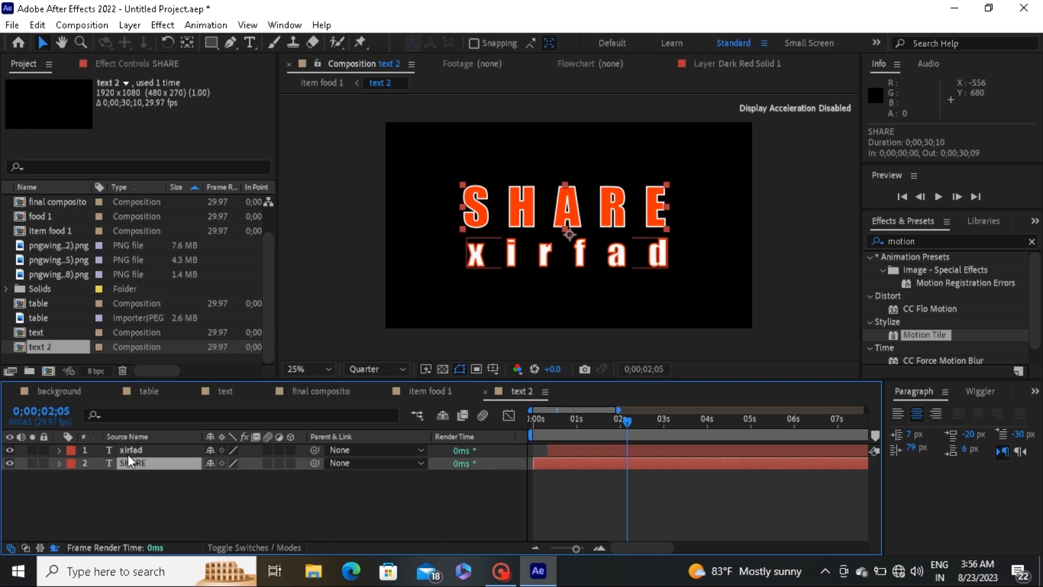
click(129, 454)
key(BackSpace)
Change the SHARE text in text 2 to PIZZA, check its letter animation, and return to the item food 1 composition
double_click(122, 449)
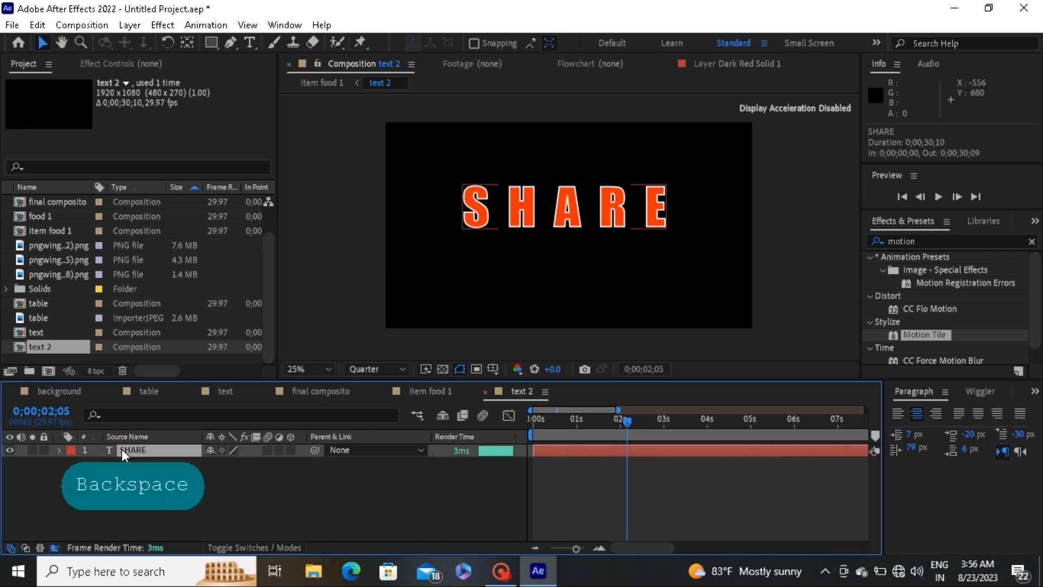
text(PIZZA)
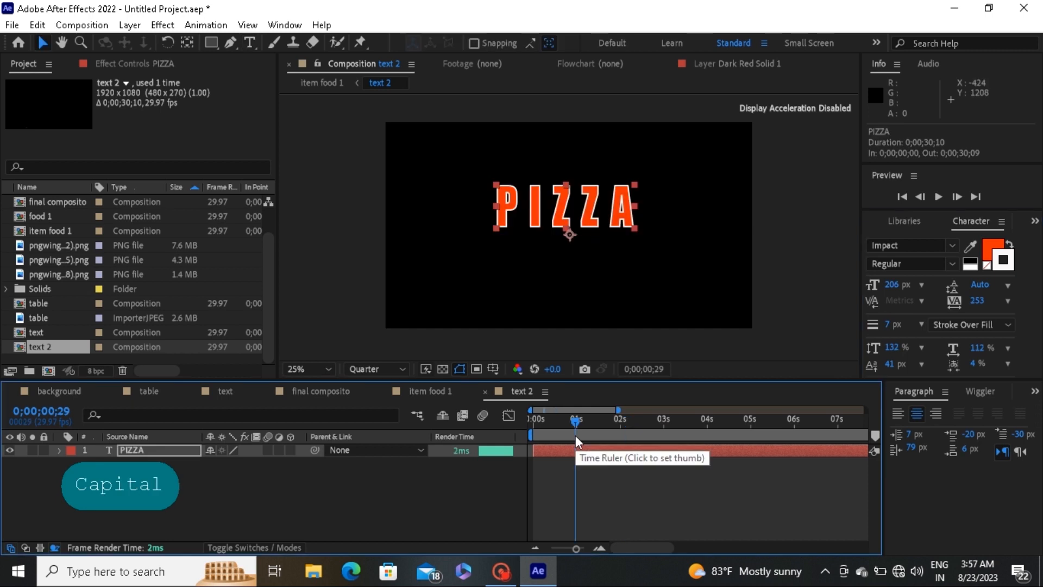
drag(576, 418, 551, 424)
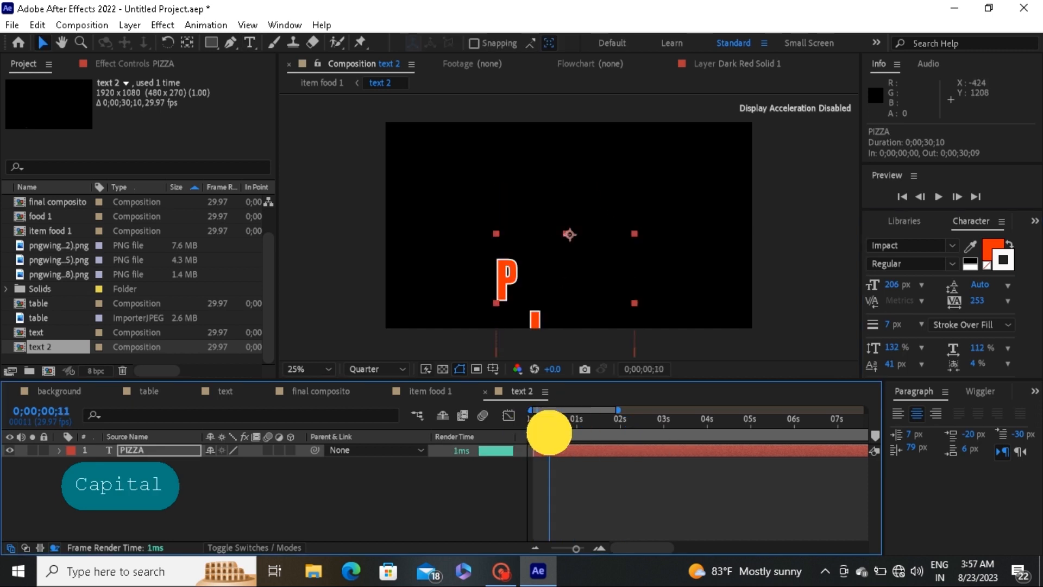
click(428, 390)
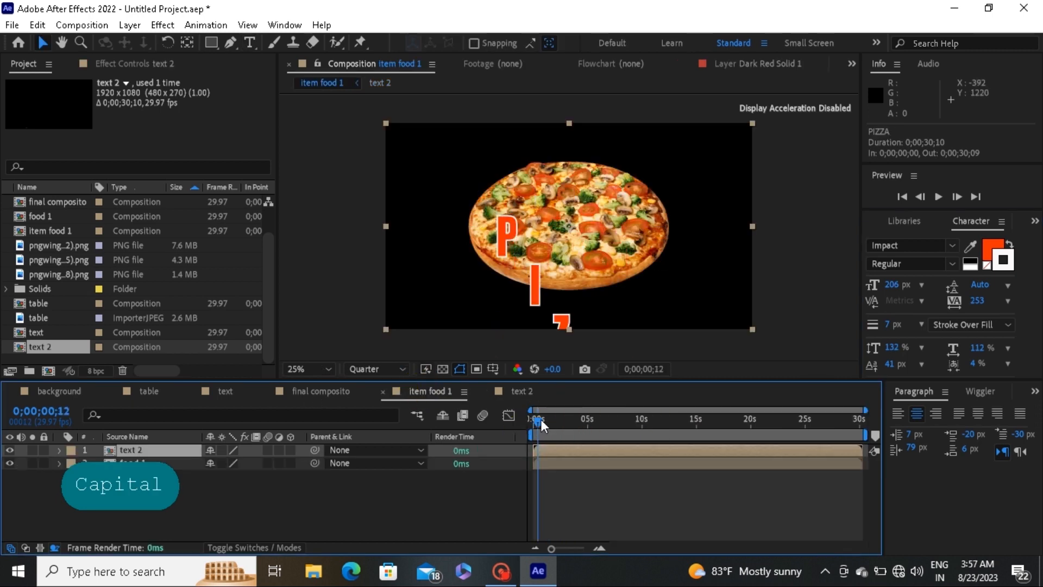
Scale the text 2 layer down to about half size and place the PIZZA title beside the pizza's upper-right edge
mouse_move(541, 426)
mouse_down()
mouse_move(531, 426)
mouse_move(542, 427)
mouse_up()
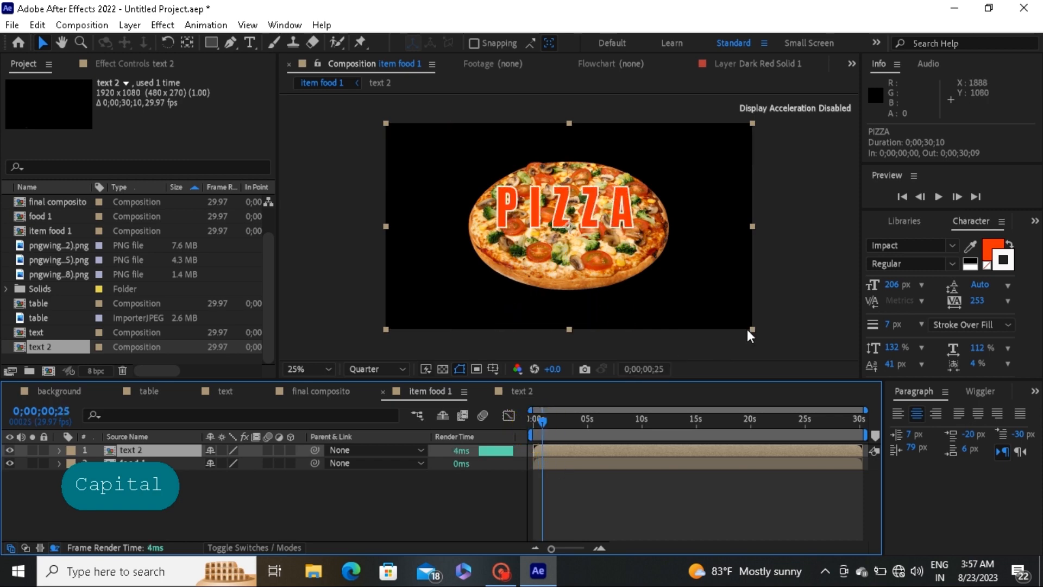
drag(749, 328, 686, 298)
drag(658, 266, 742, 235)
drag(771, 267, 750, 260)
mouse_move(694, 216)
mouse_down()
mouse_move(724, 203)
mouse_move(680, 205)
mouse_up()
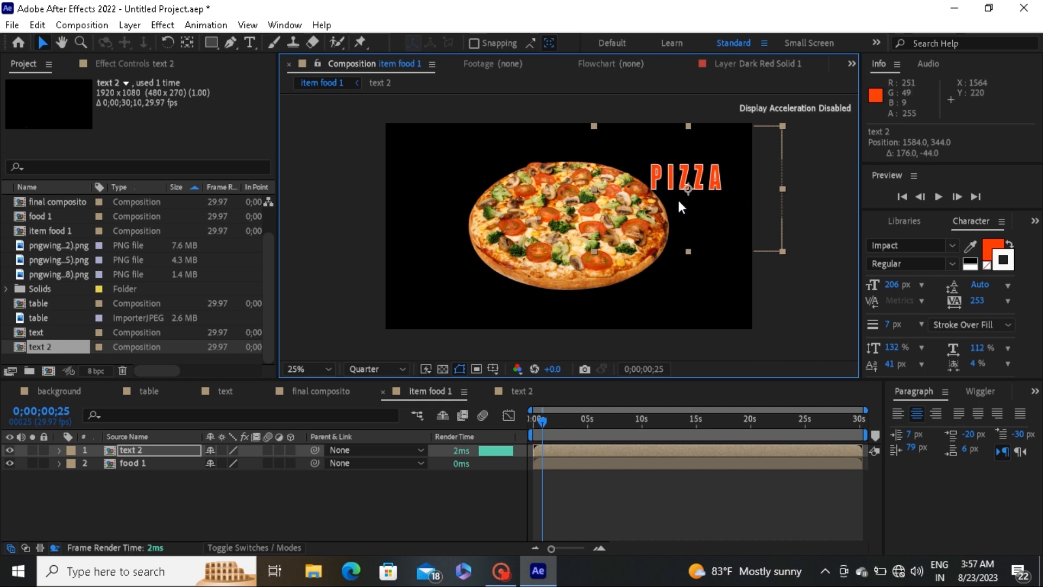
Find the Transform effect under Distort and apply it to the text 2 layer
click(1035, 221)
click(995, 238)
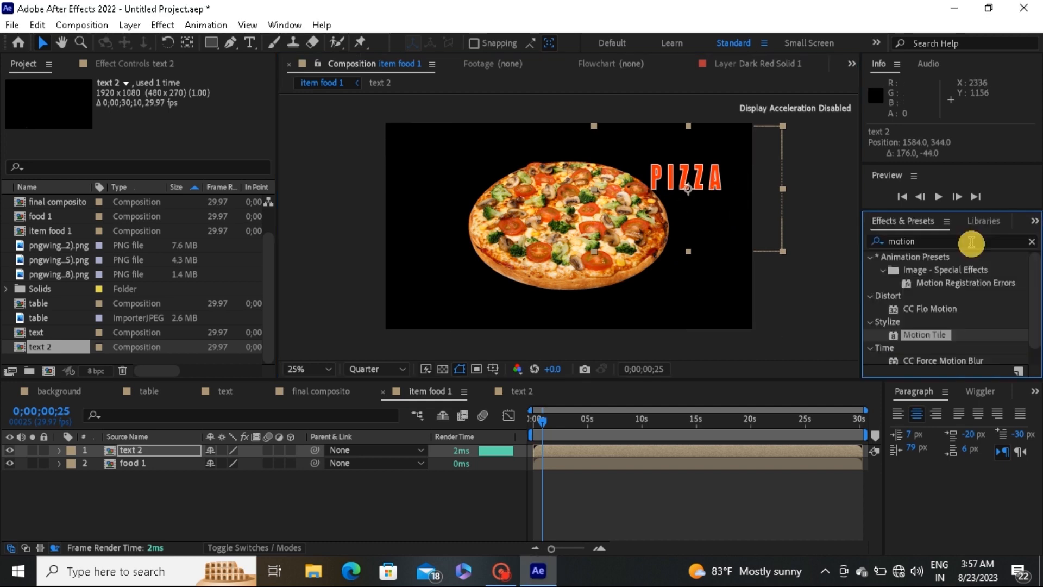
click(959, 243)
click(1031, 241)
click(951, 244)
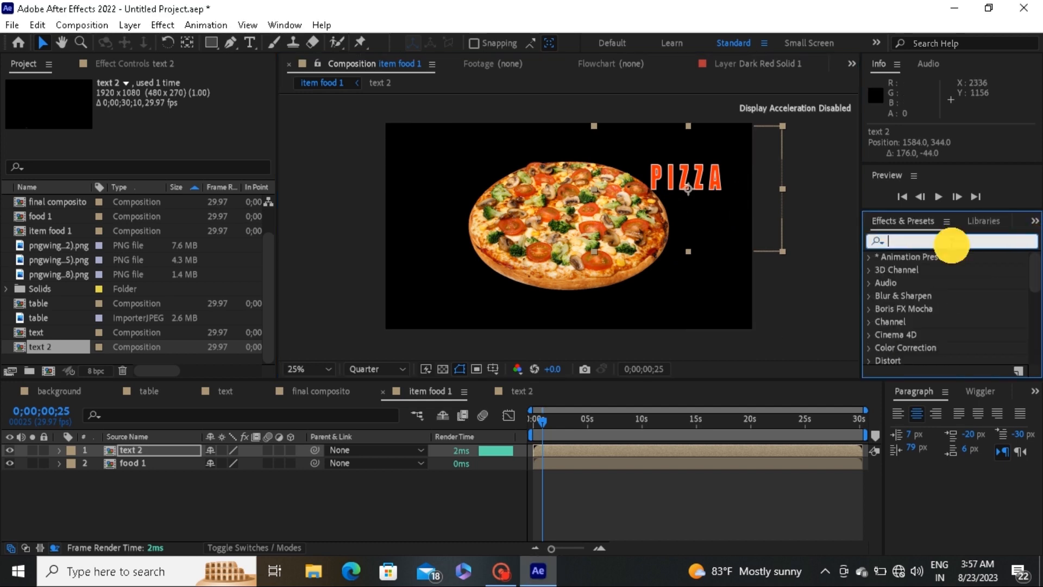
text(tran)
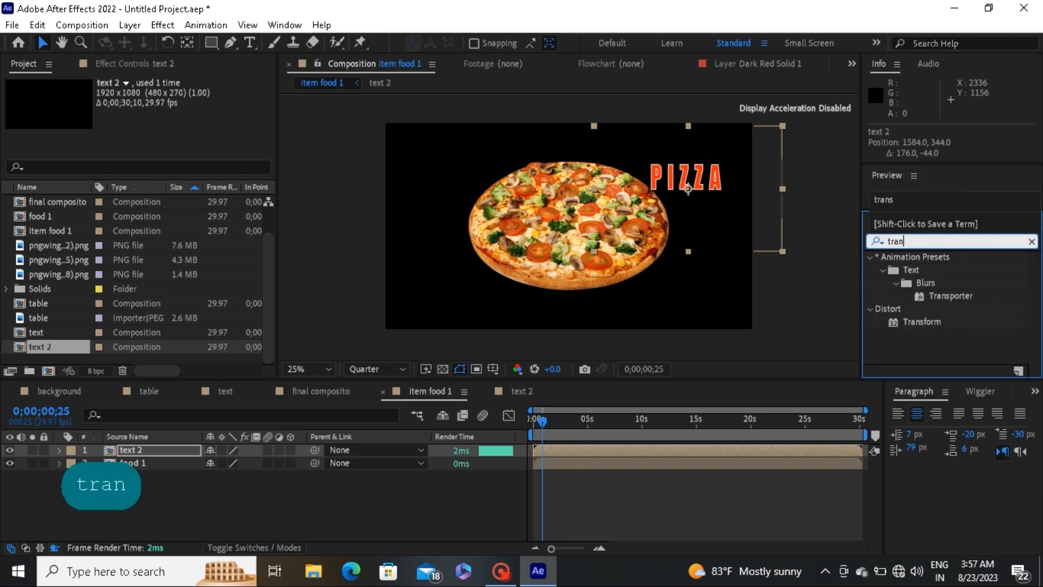
drag(922, 322, 585, 449)
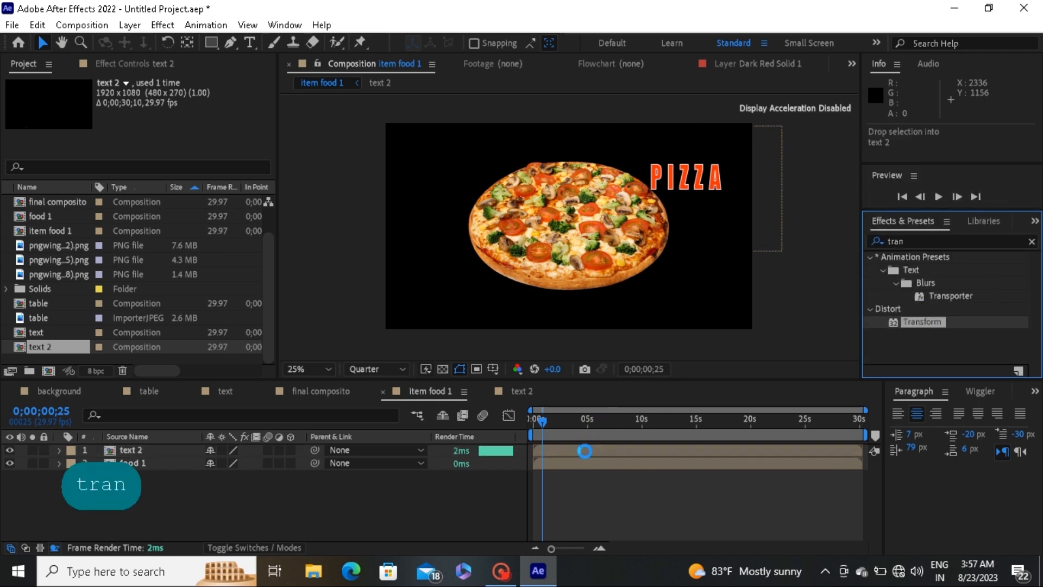
Nudge the PIZZA title slightly right and up beside the pizza and check its opening frames
drag(625, 395, 146, 178)
drag(686, 215, 694, 213)
drag(533, 421, 539, 425)
key(Return)
Create a new composition named "price", 800 x 800 px at 29.97 fps
key(ctrl+n)
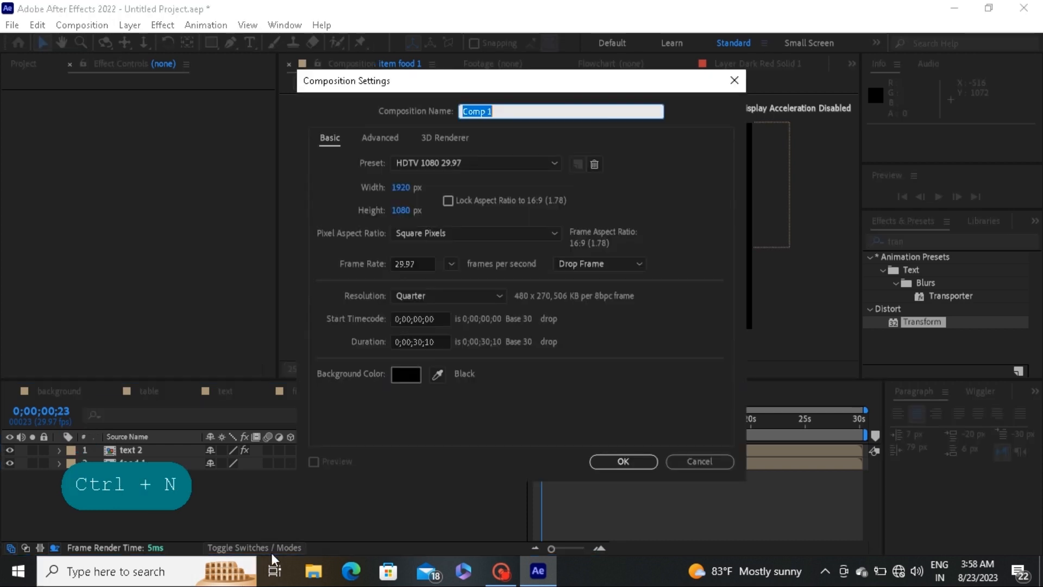
text(price)
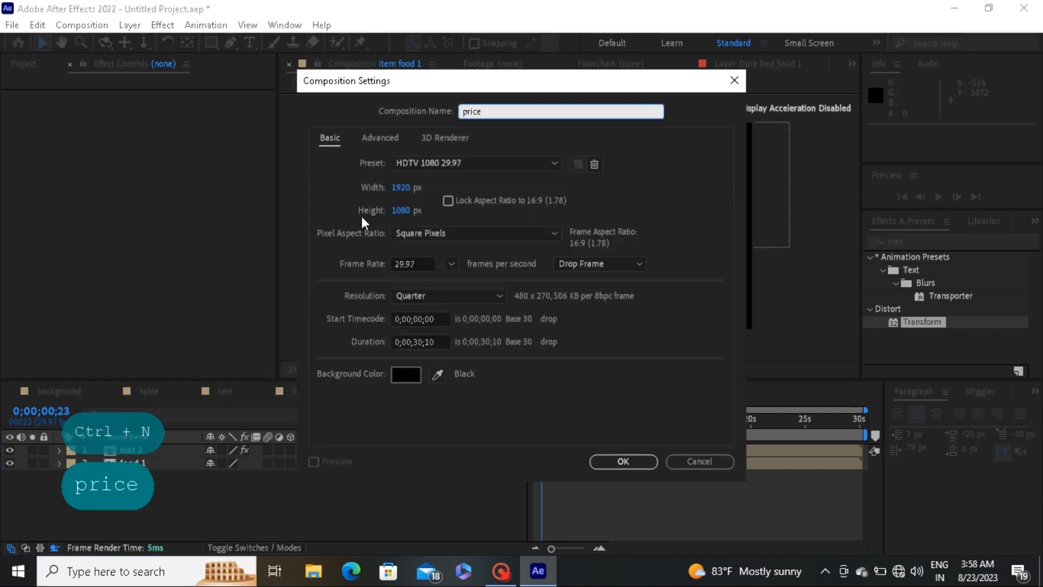
click(400, 188)
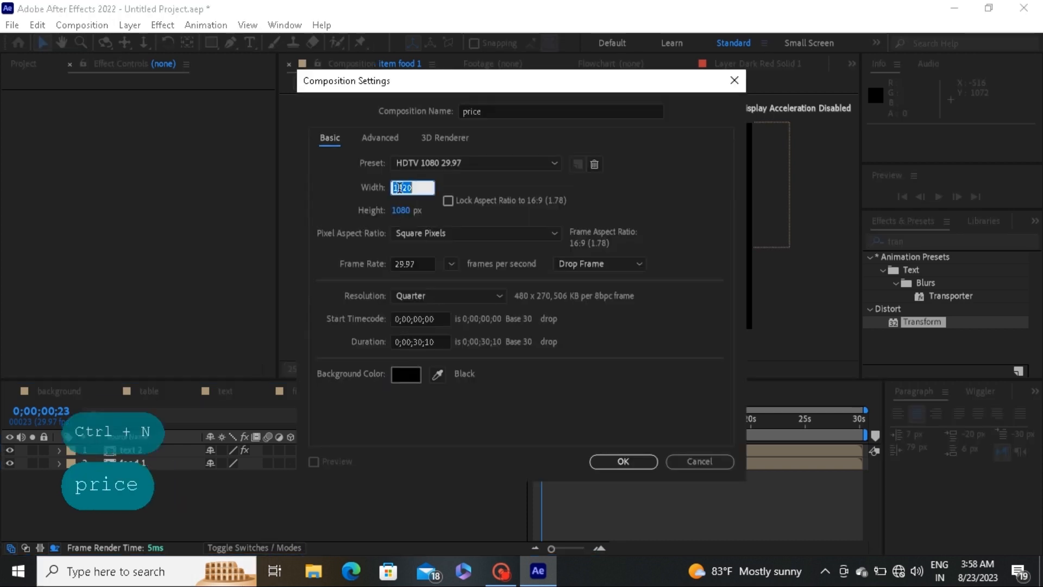
text(800)
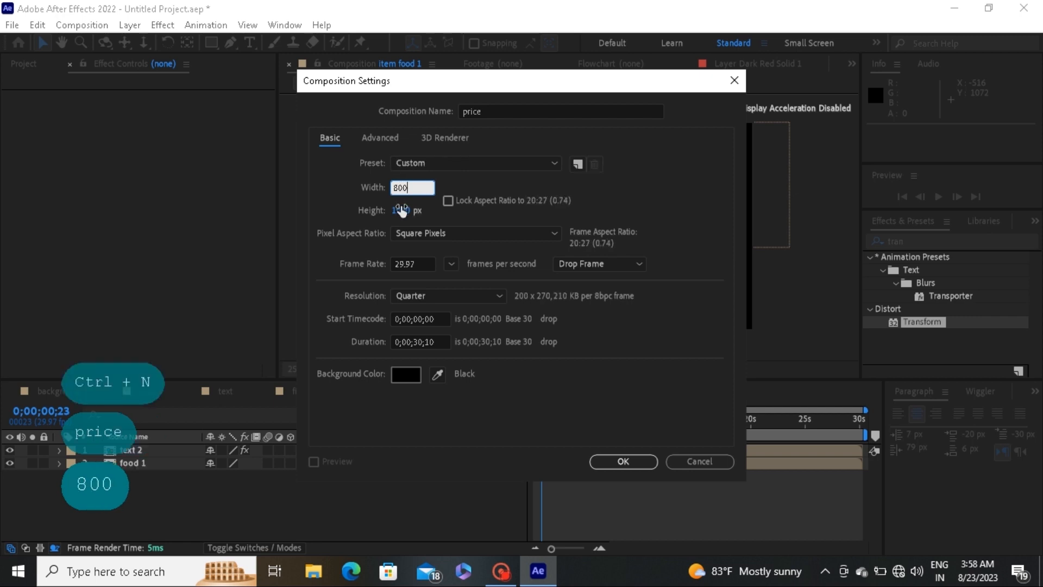
click(402, 211)
text(800)
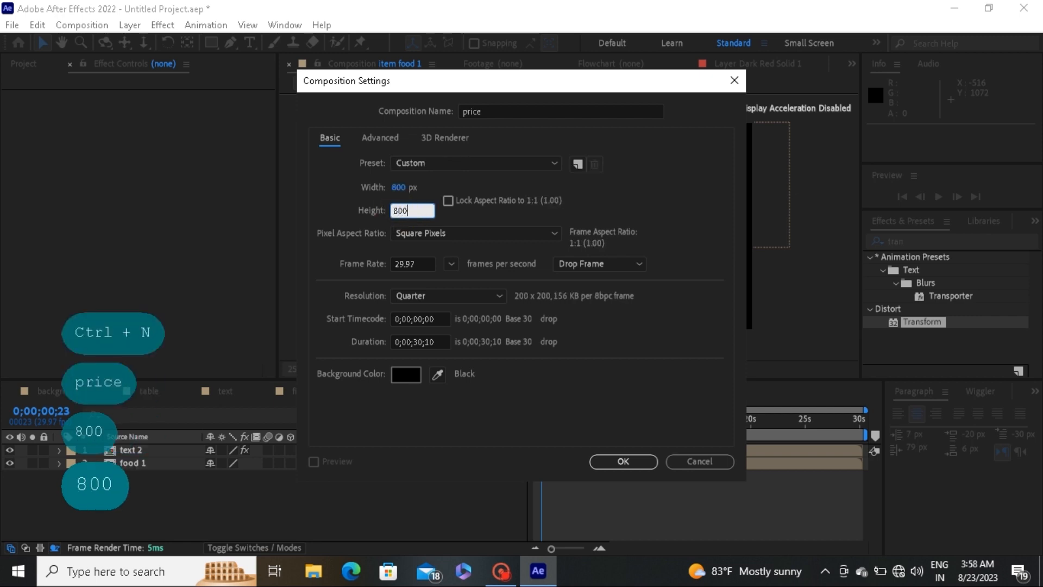
key(Return)
Draw a flat brown triangle with the Pen tool in the lower part of the price composition as the ribbon's bottom tail
key(ctrl+equal)
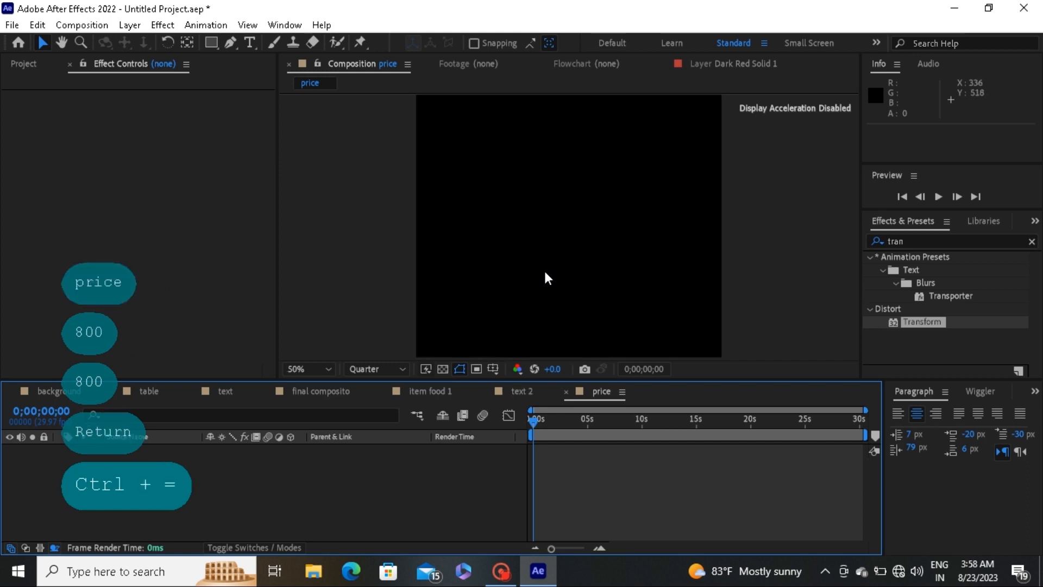
click(231, 42)
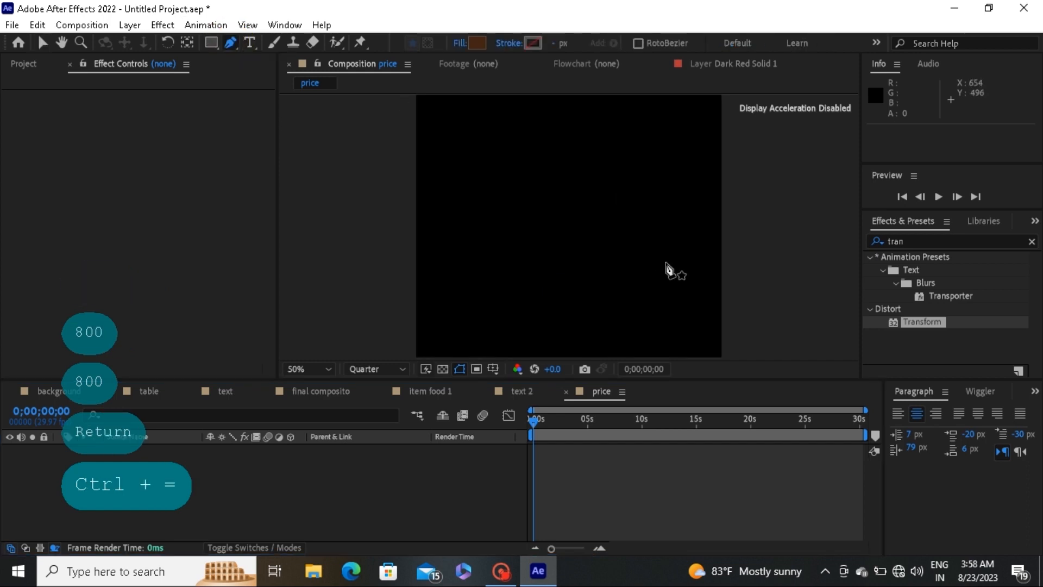
click(494, 304)
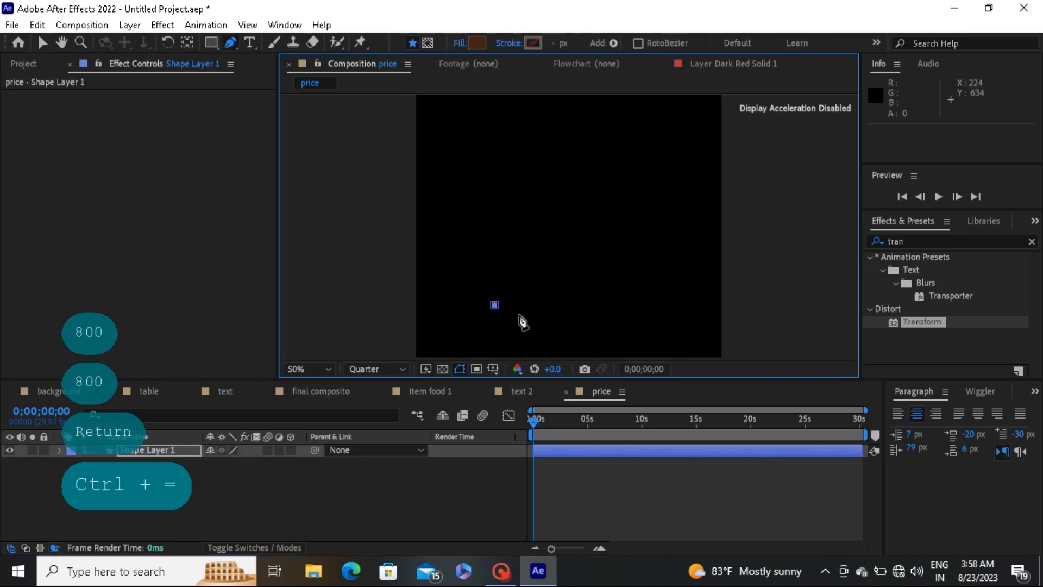
click(623, 290)
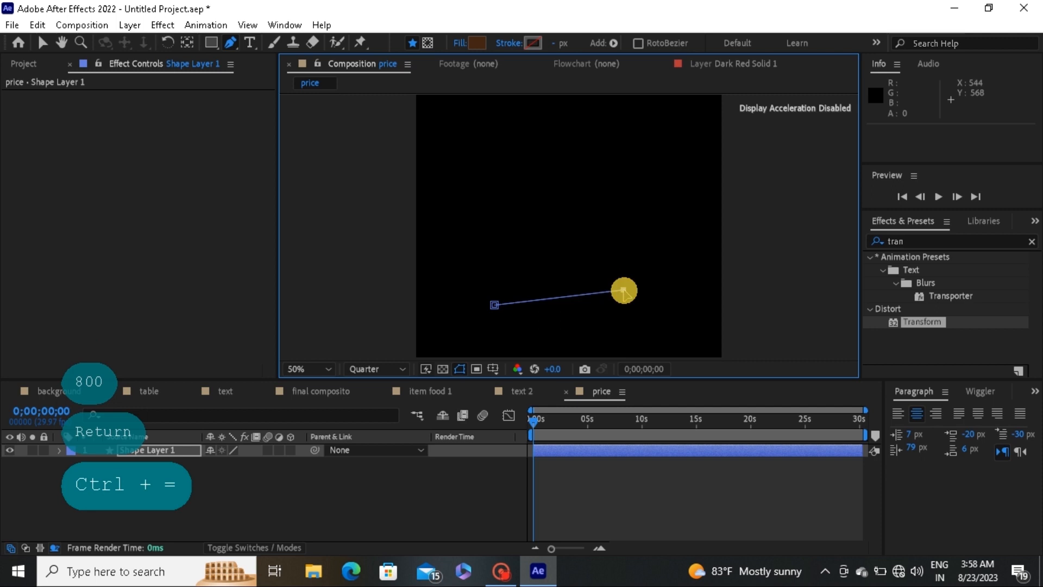
click(559, 270)
click(494, 305)
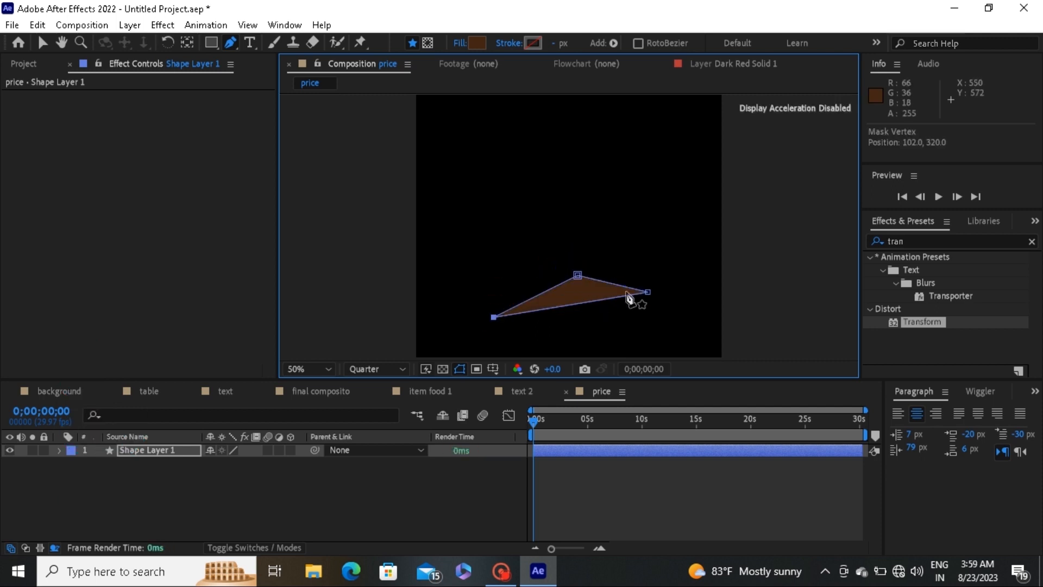
click(495, 322)
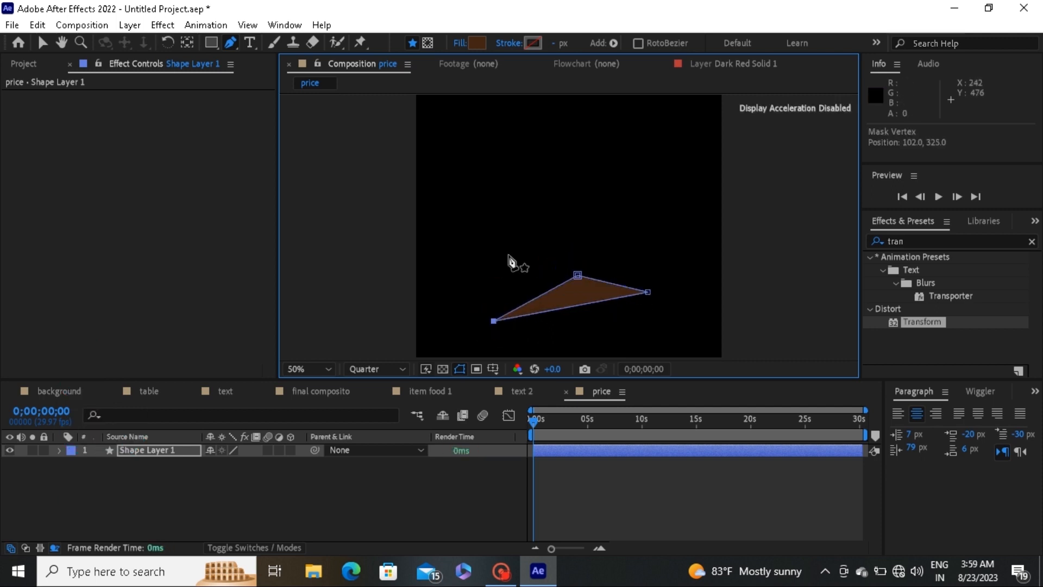
click(389, 503)
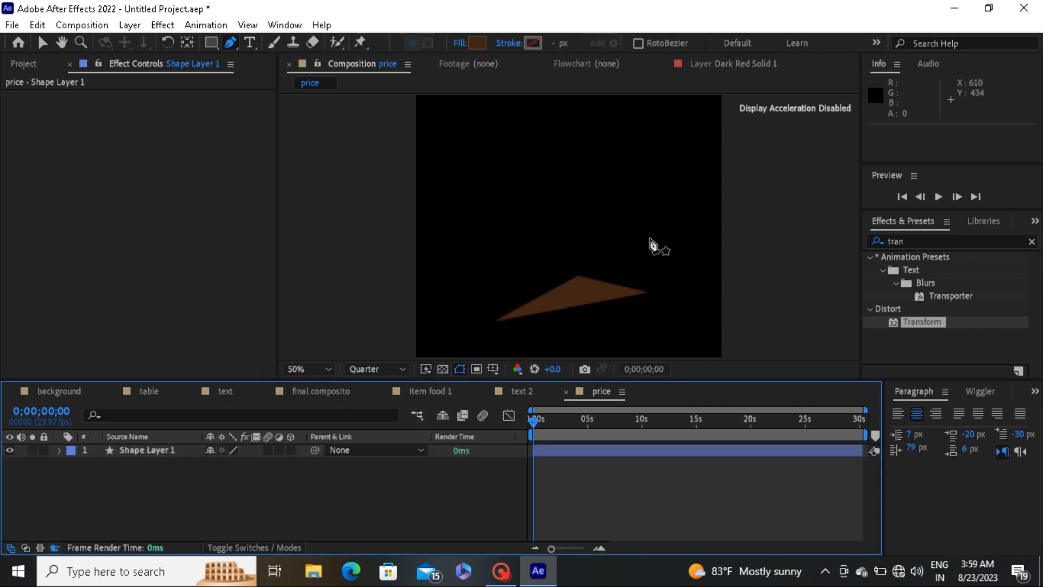
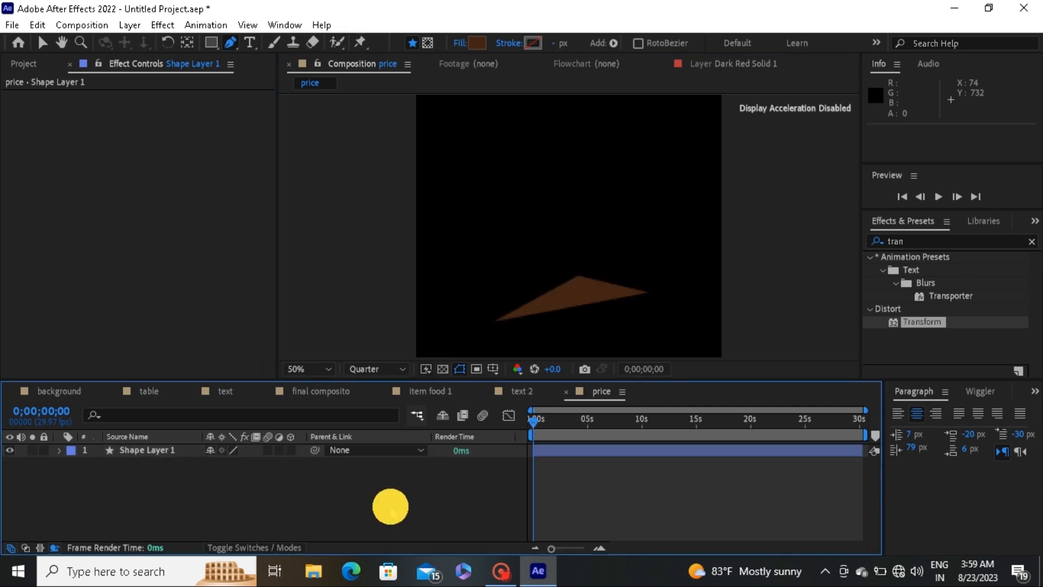
Draw a second brown triangle on its own shape layer, rising from the first triangle's right corner as the ribbon's middle fold
click(654, 237)
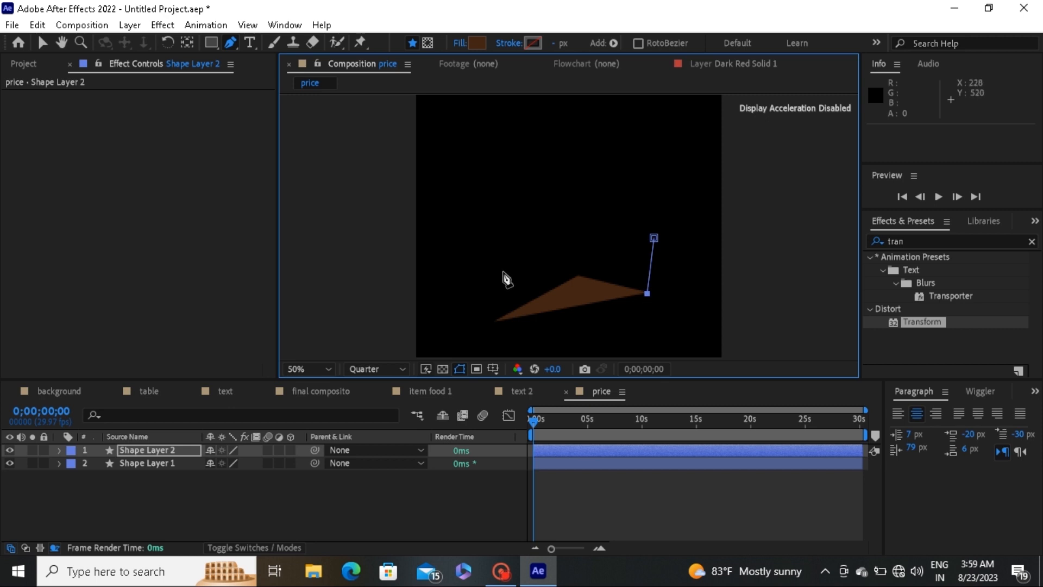
click(503, 264)
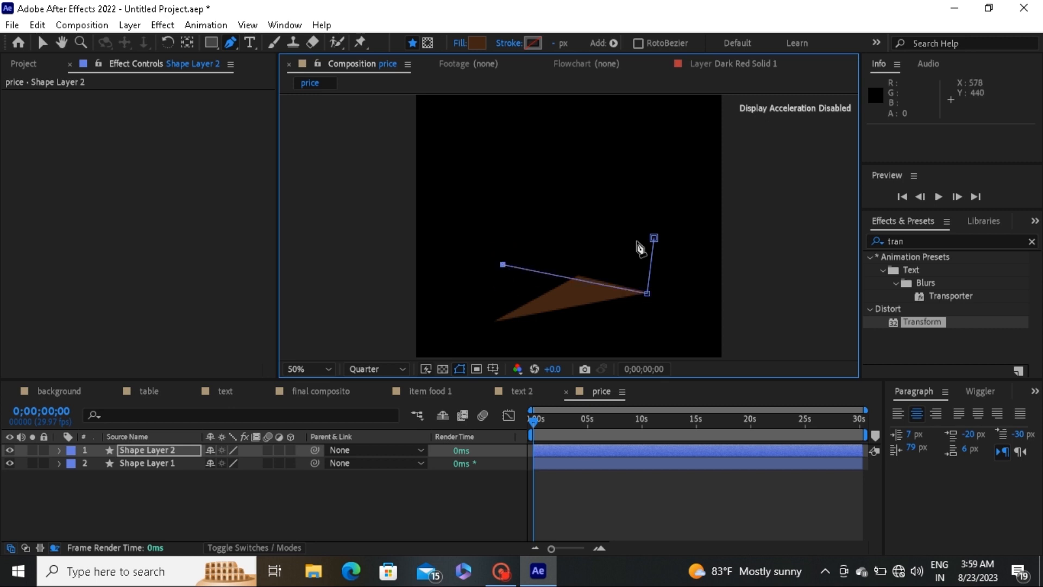
click(654, 238)
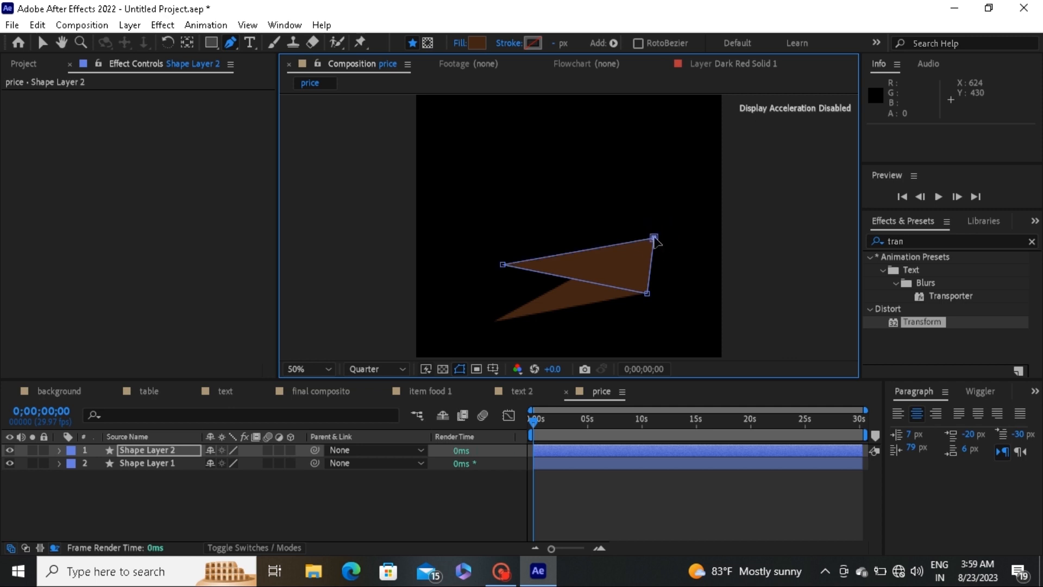
click(654, 238)
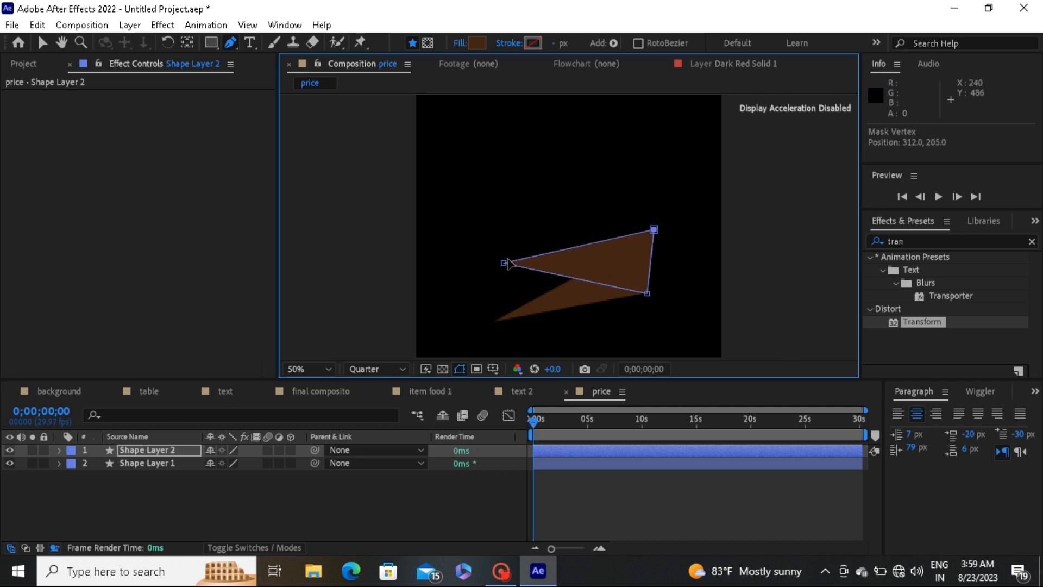
click(503, 262)
click(439, 478)
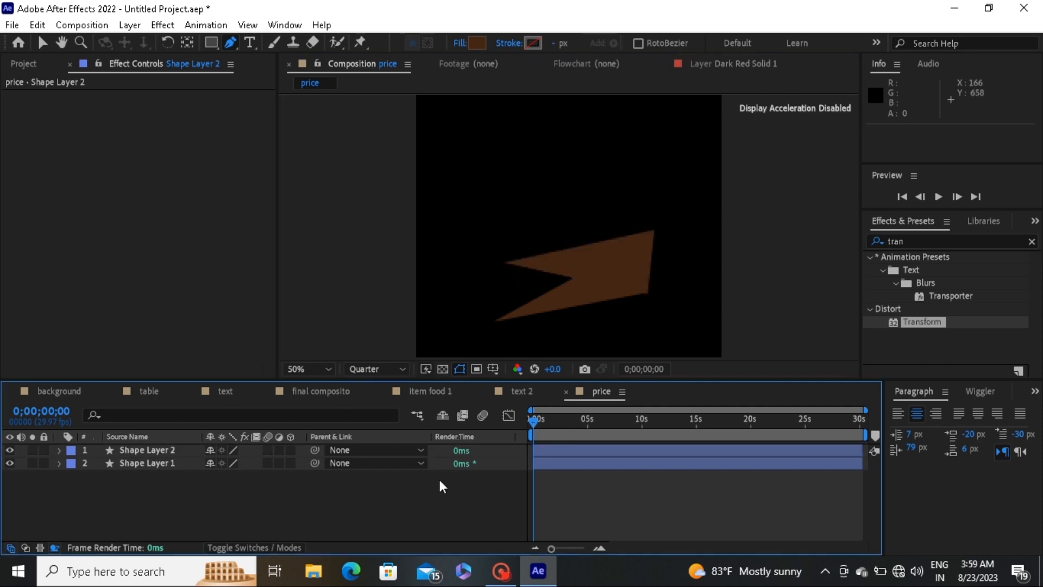
Draw a slanted four-sided brown banner on a third shape layer above the fold and adjust its corner points into a parallelogram
click(510, 196)
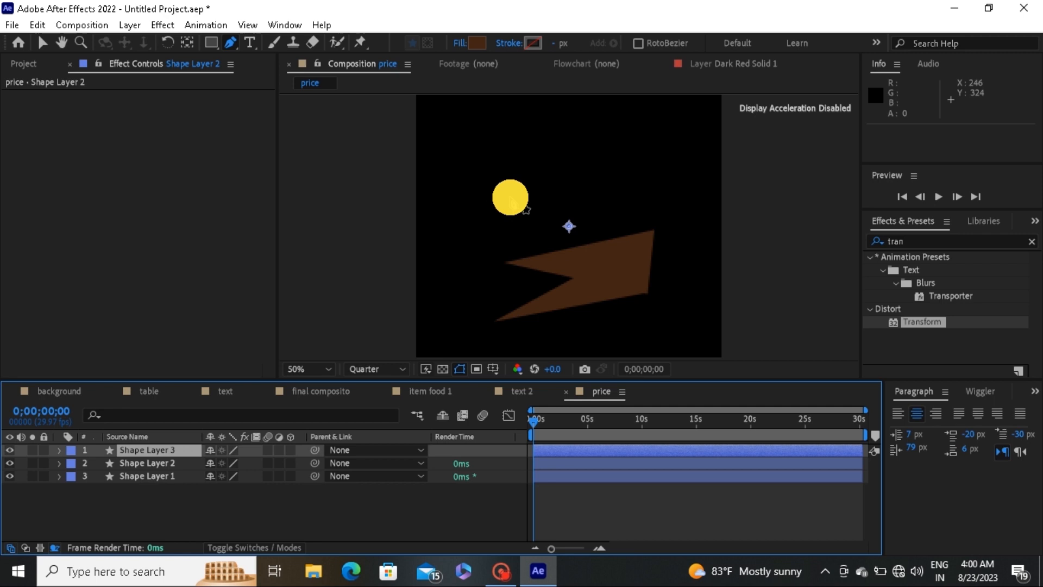
click(510, 264)
click(672, 242)
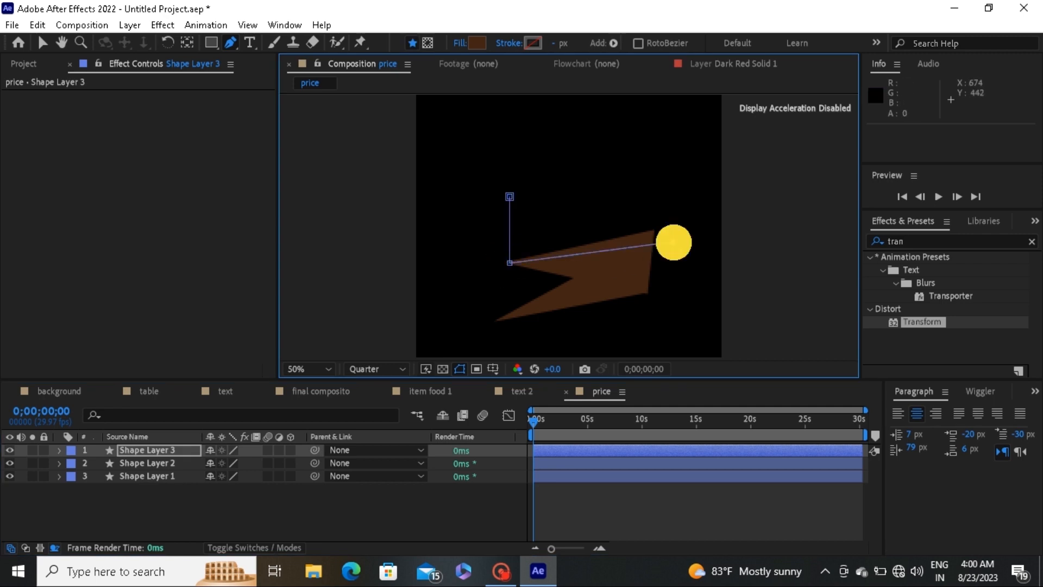
click(663, 182)
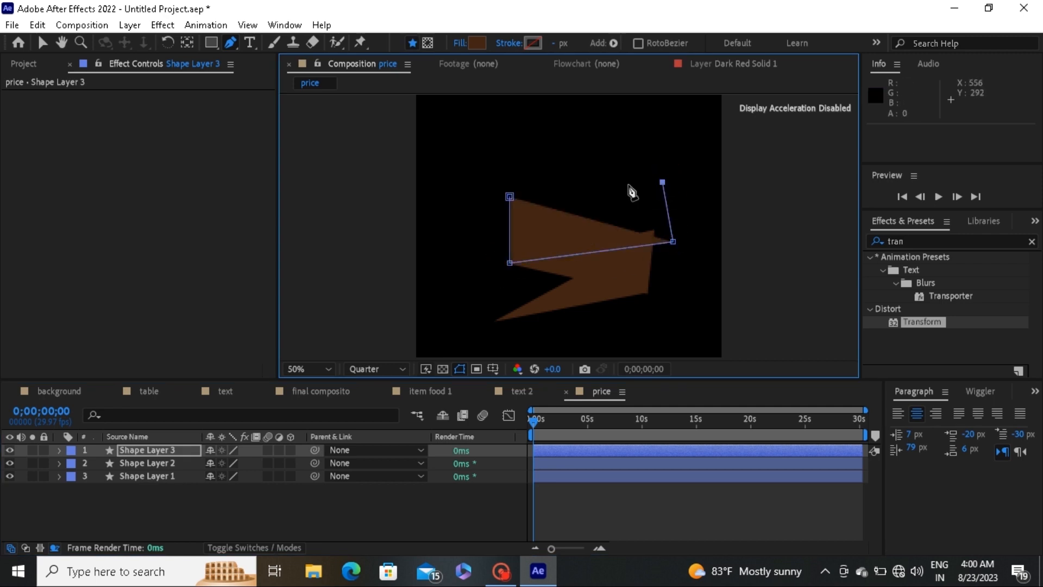
click(510, 196)
drag(510, 198, 521, 207)
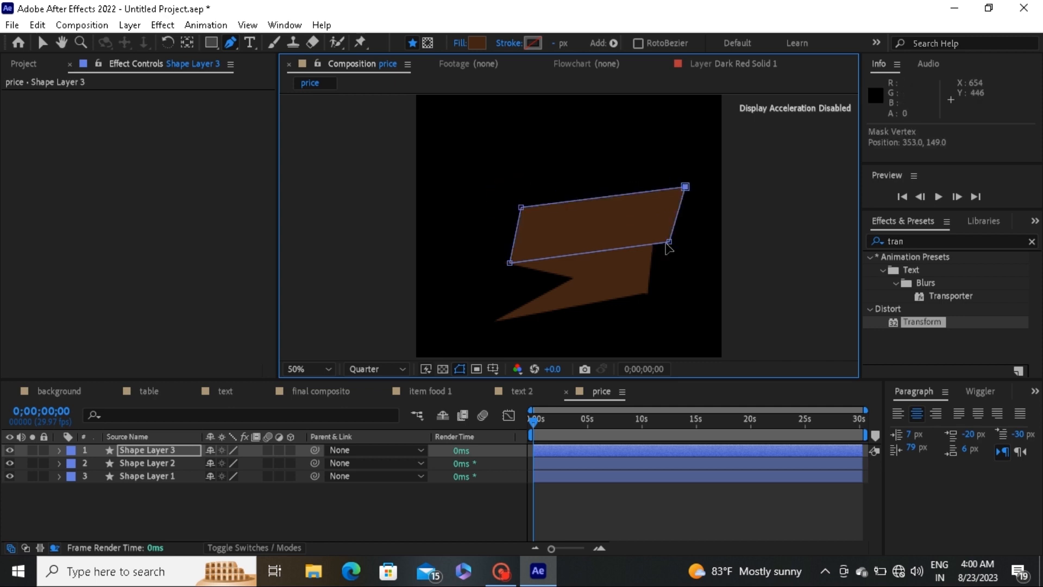
Pull the banner's lower-right corner slightly outward to even out its slanted parallelogram shape
drag(669, 243, 677, 243)
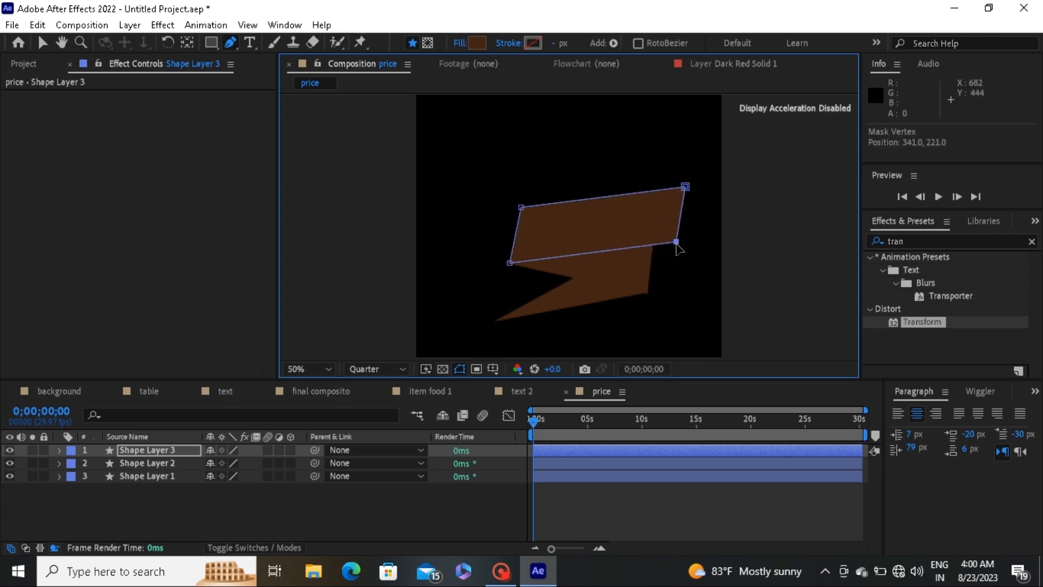
click(526, 533)
Fill the ribbon's bottom tail triangle on Shape Layer 1 with orange FF4F01
click(551, 476)
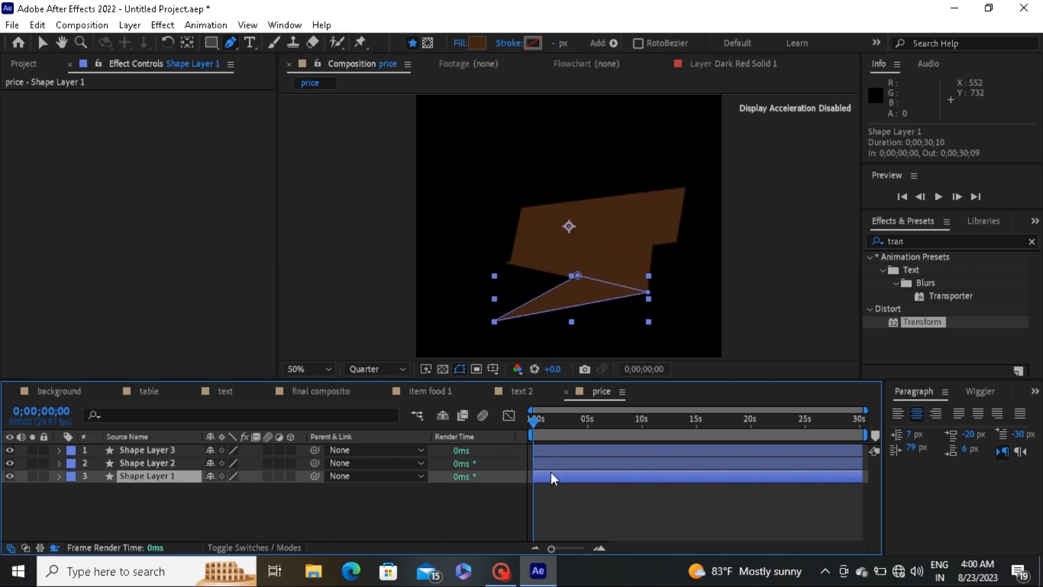
click(477, 43)
drag(372, 279, 377, 266)
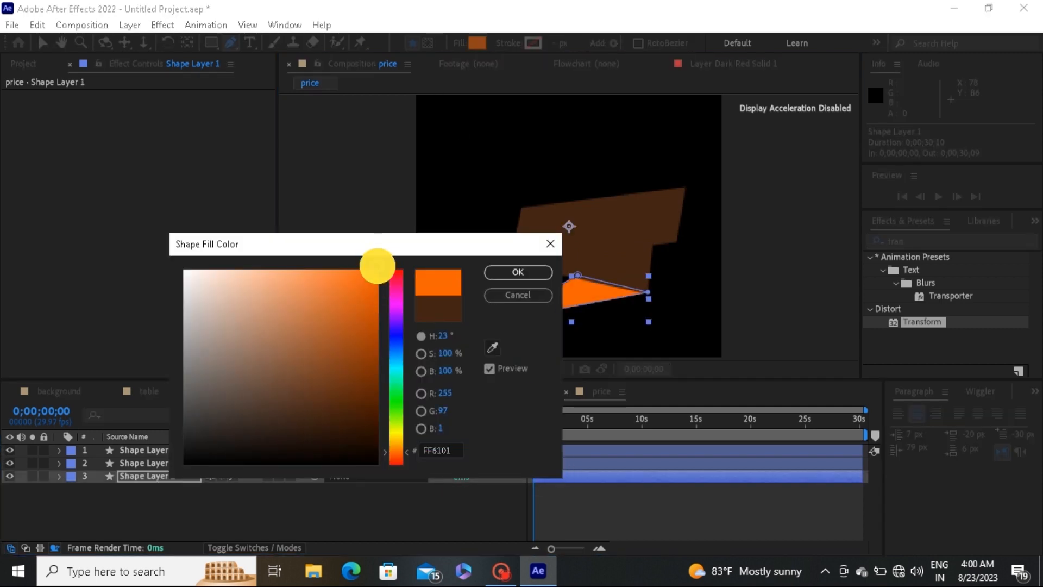
click(403, 450)
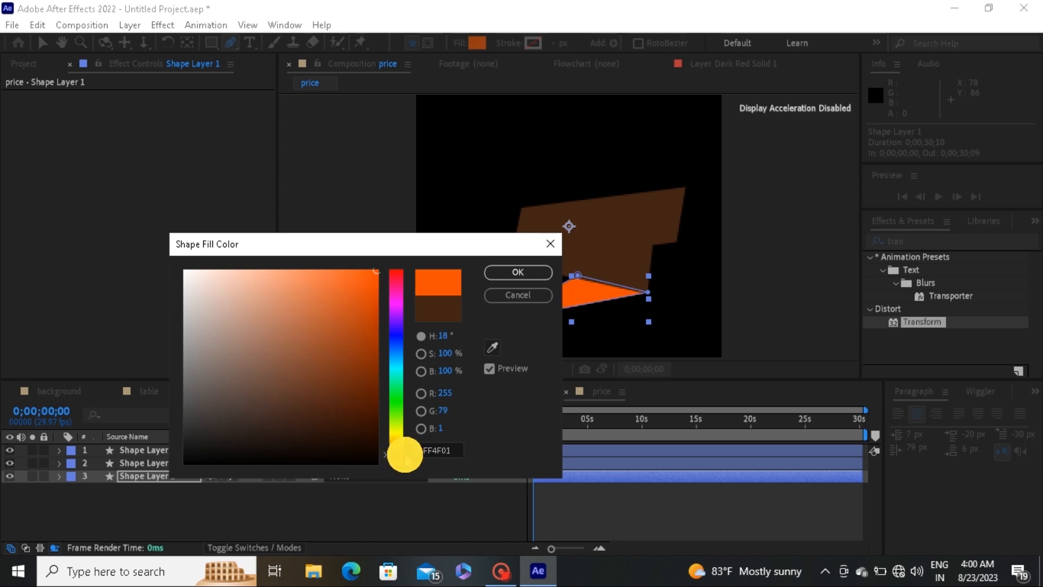
click(531, 270)
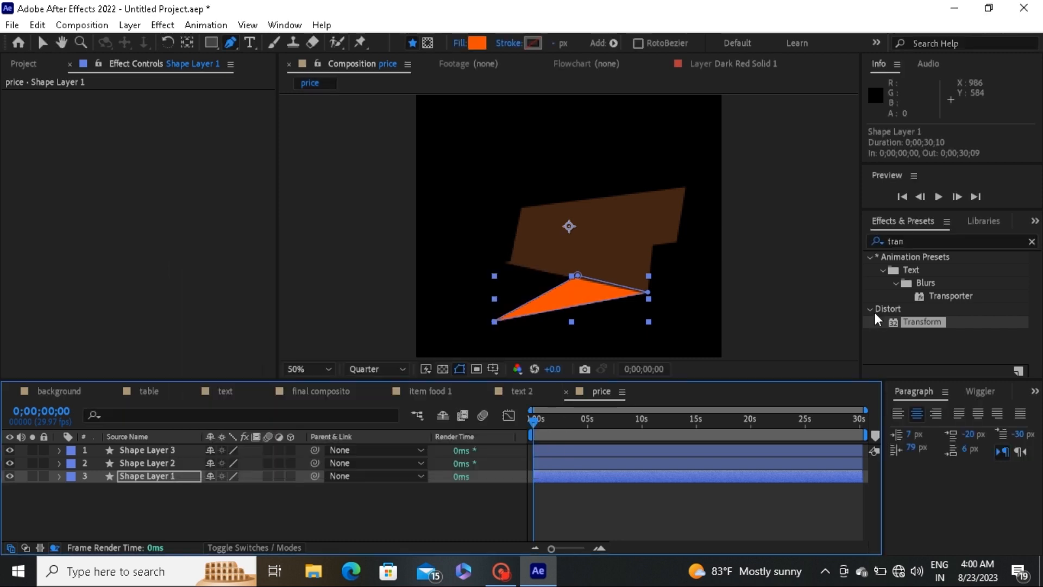
Find the Gradient Ramp effect and apply it to the ribbon's middle fold on Shape Layer 2
click(591, 464)
click(1029, 240)
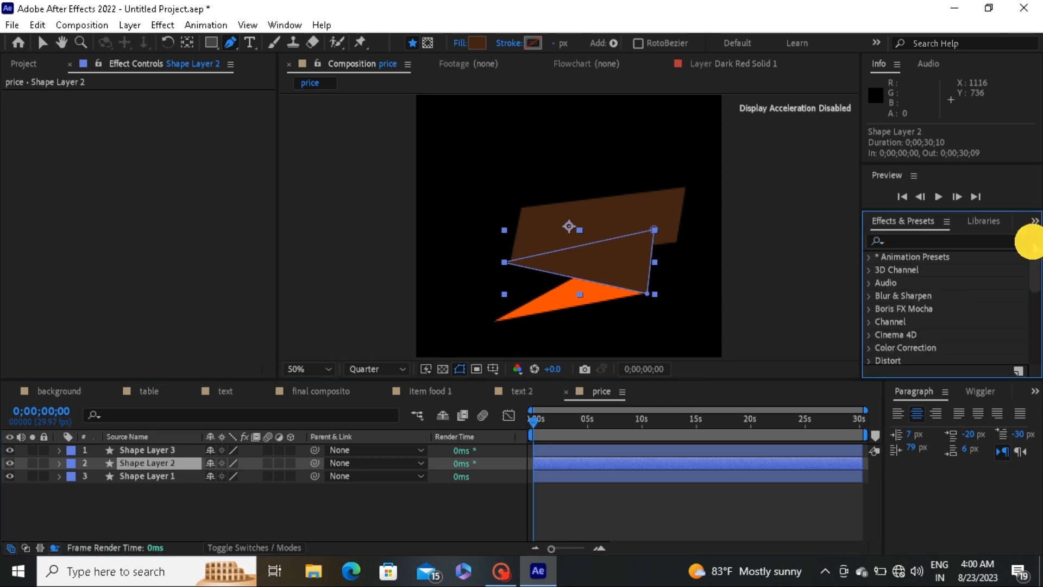
text(ga)
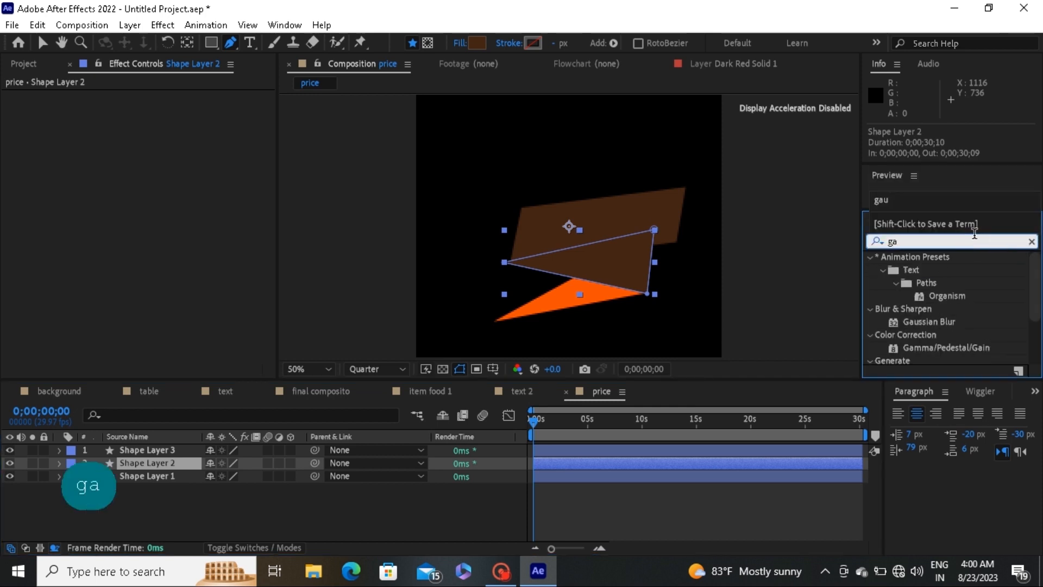
key(BackSpace)
text(rta)
key(BackSpace)
key(BackSpace)
text(adi)
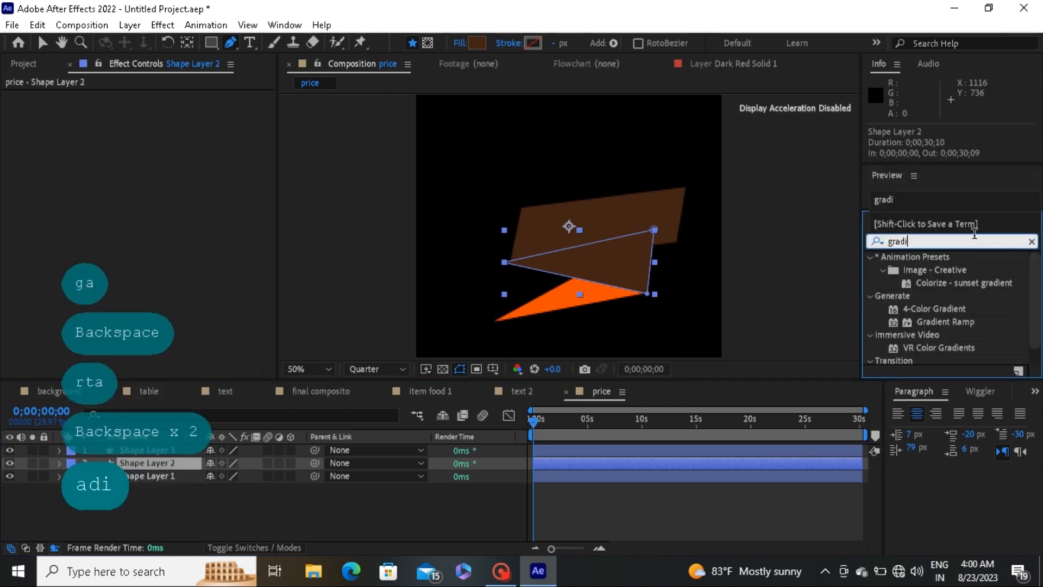
drag(935, 324, 662, 462)
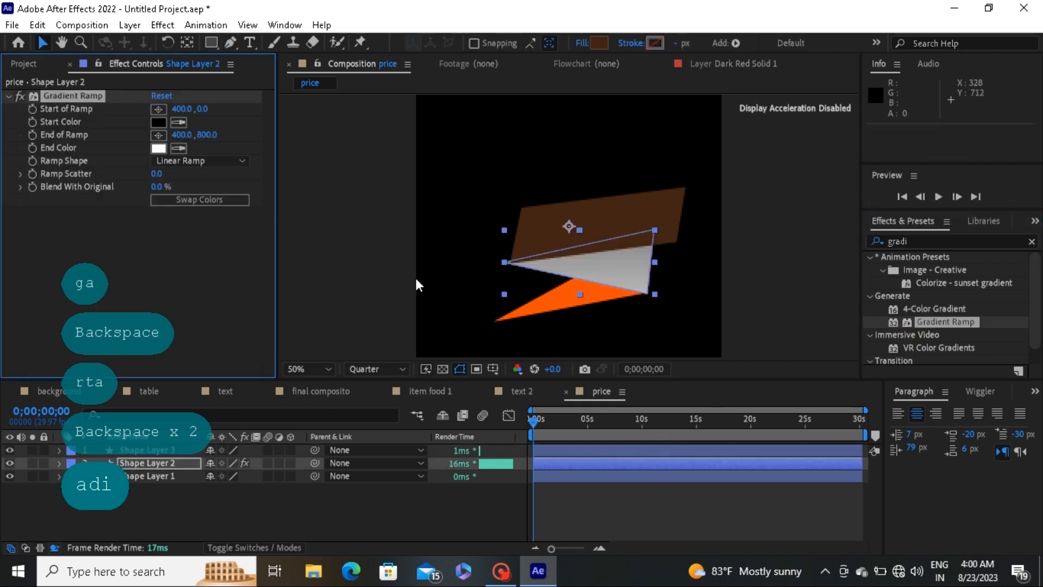
Set the fold's gradient start color to the tail's orange FF4F01 by sampling it, and the end color to yellow F0CC03
click(160, 123)
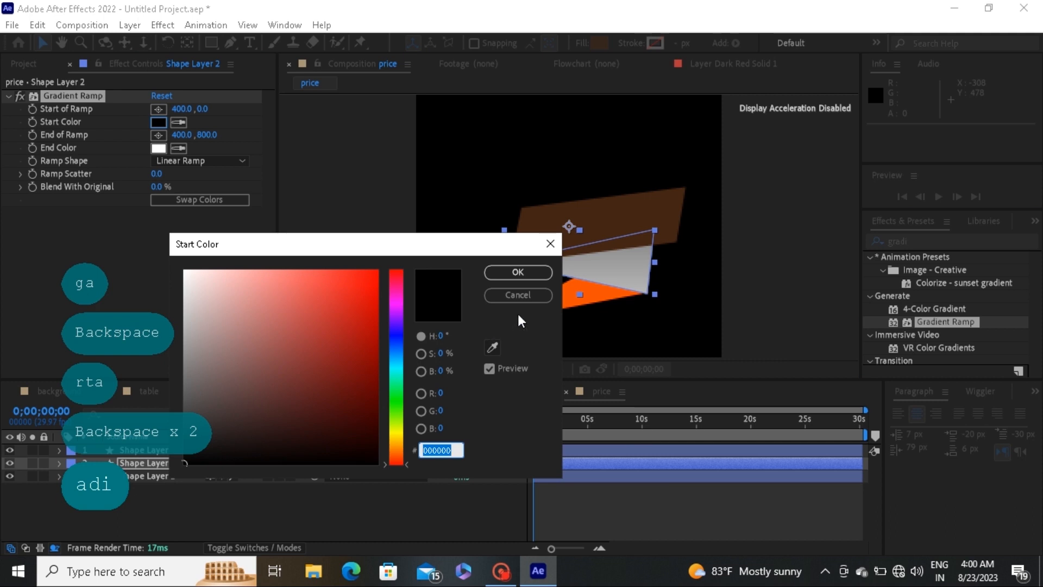
click(490, 350)
click(597, 294)
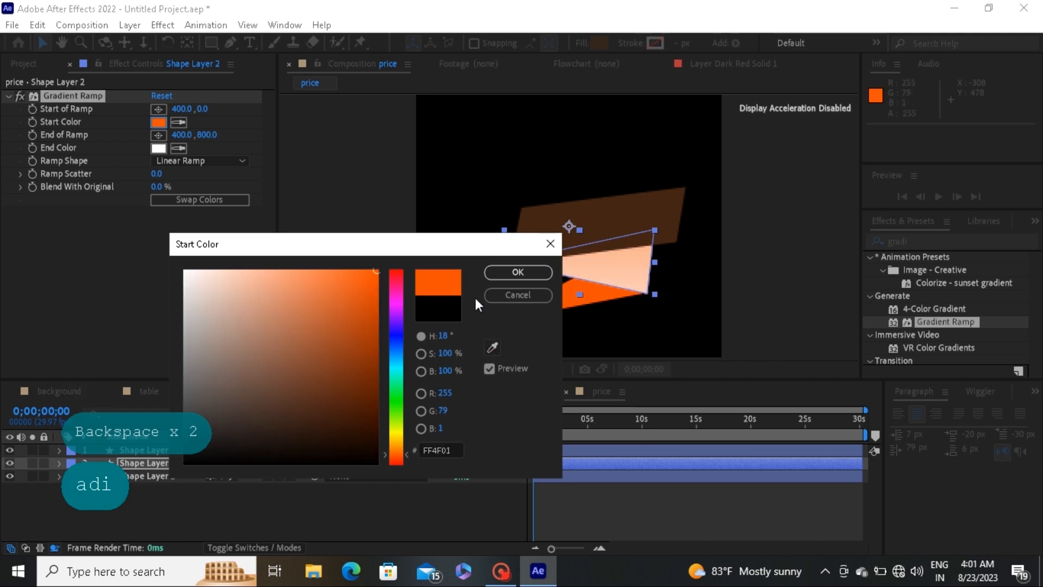
click(508, 273)
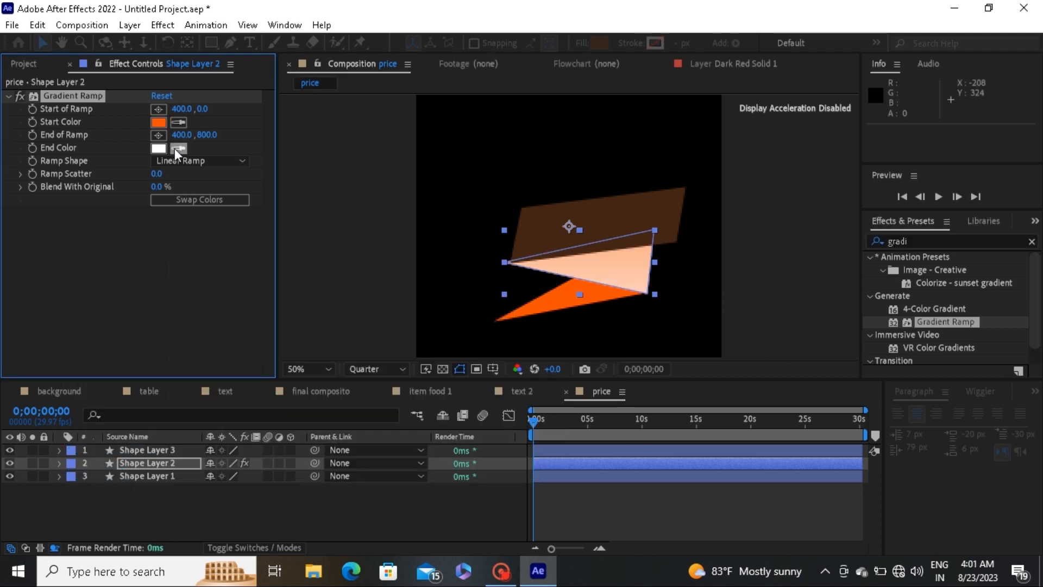
click(159, 148)
drag(403, 461, 405, 438)
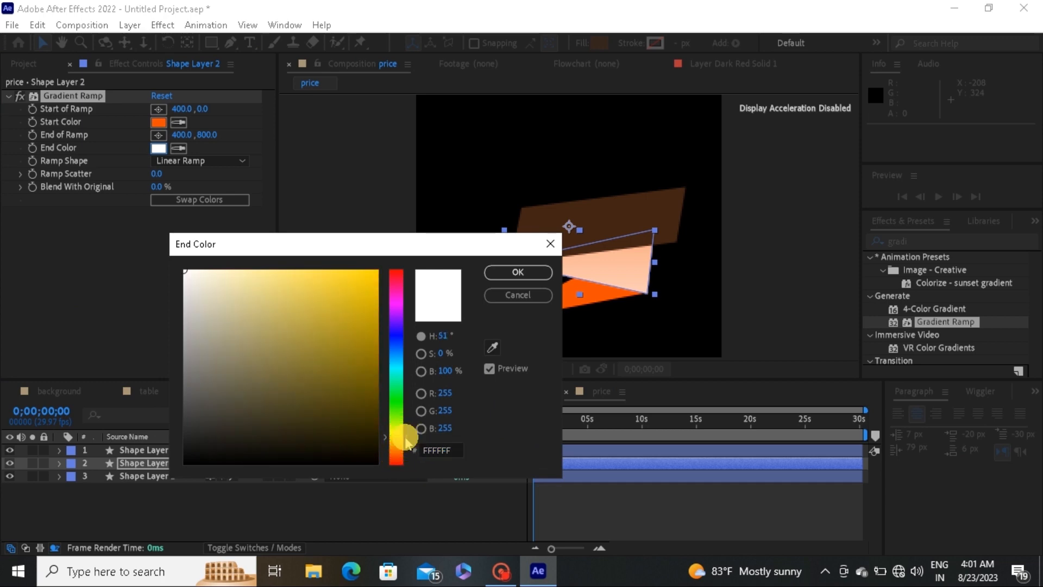
click(375, 281)
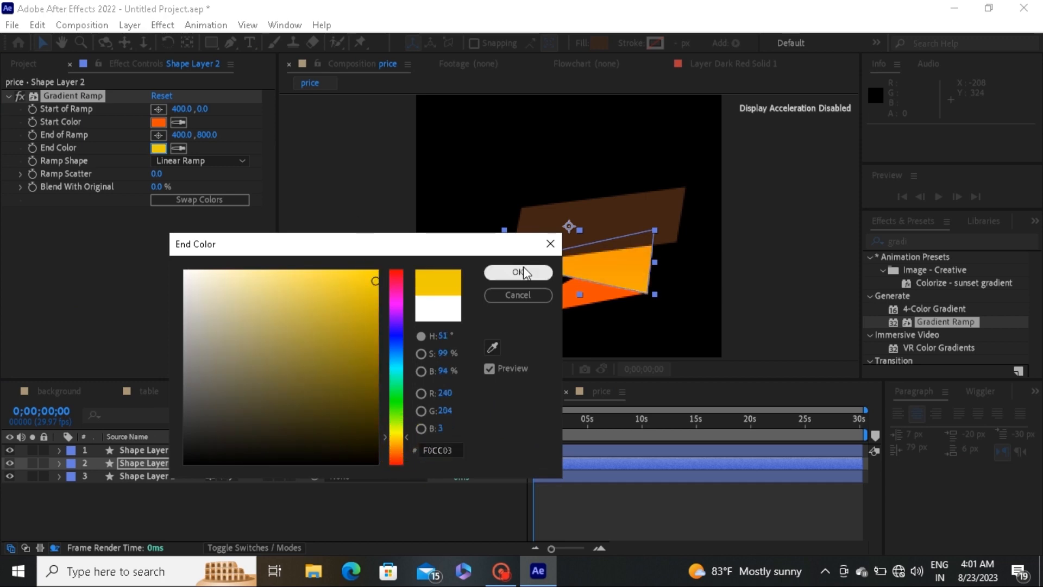
click(525, 272)
Place the fold's gradient start at 448, 480 and its end at 454, 546
click(159, 109)
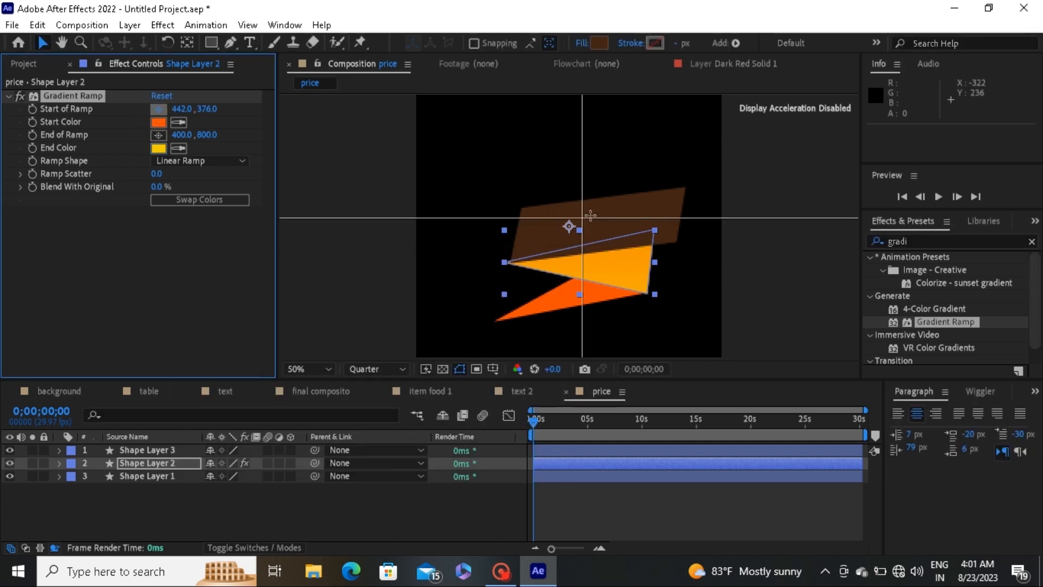
click(593, 259)
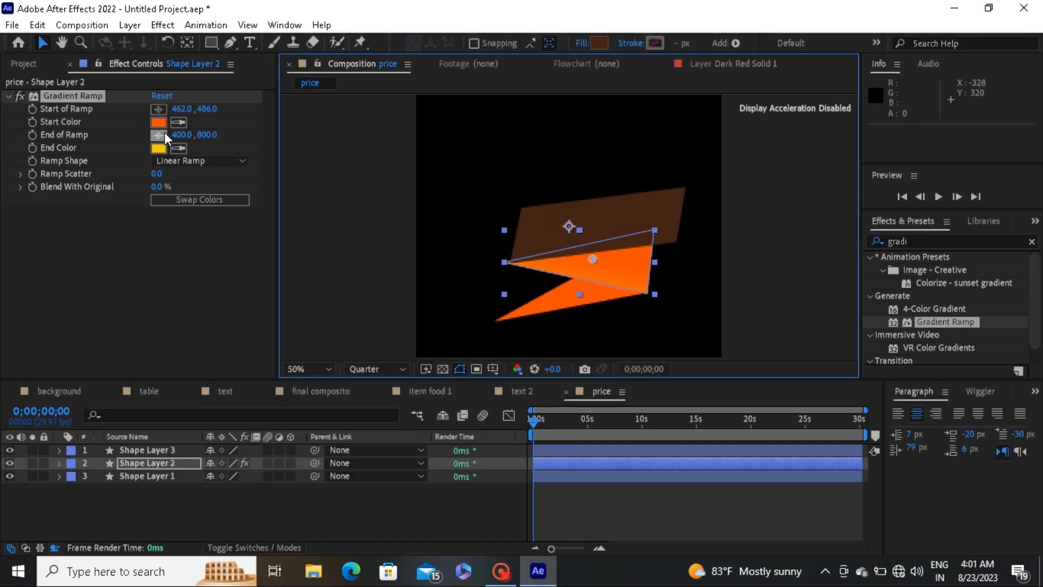
click(164, 135)
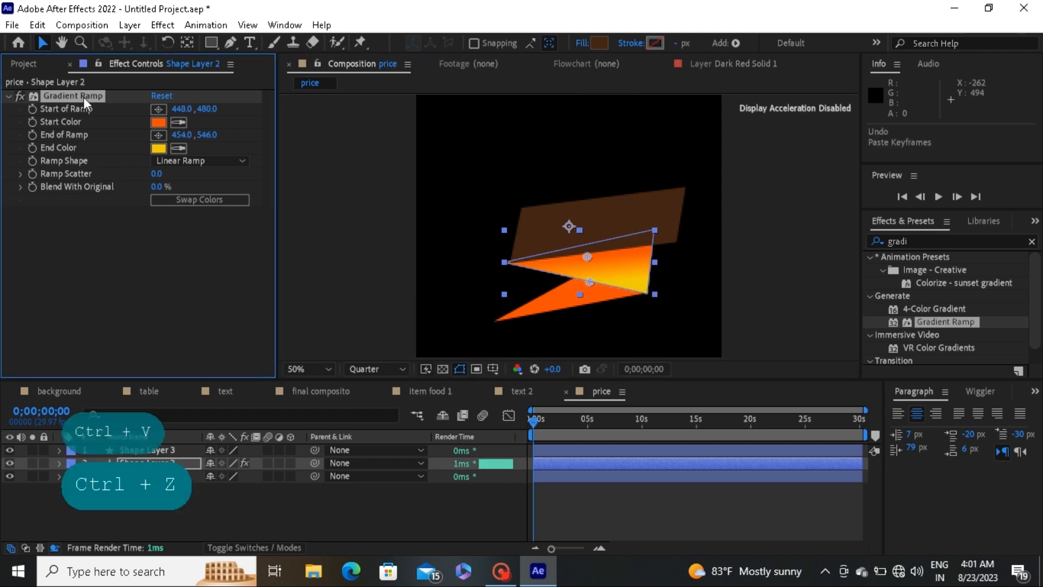
Copy the Gradient Ramp effect from the middle fold onto the banner on Shape Layer 3
key(ctrl+c)
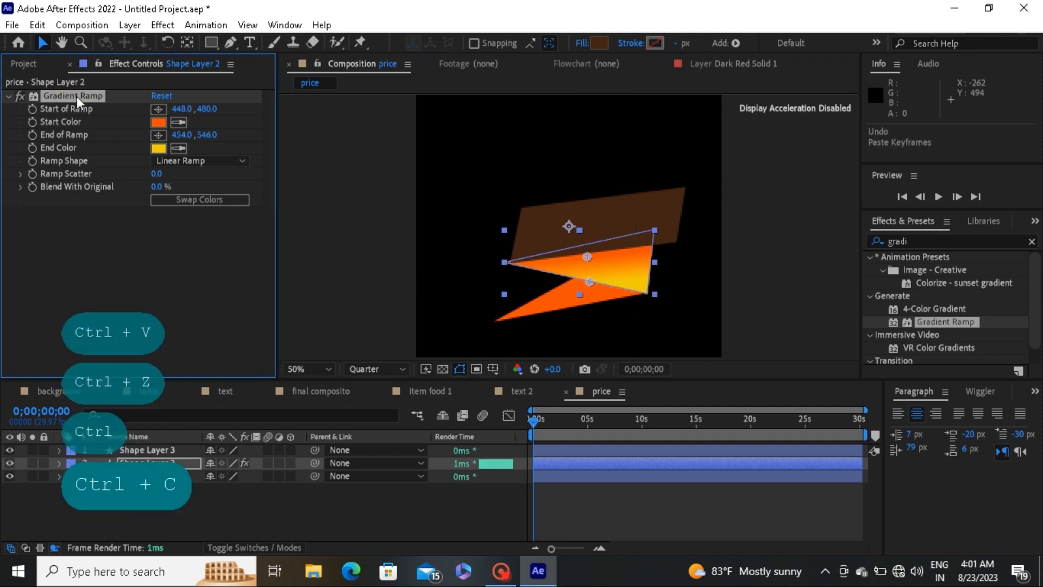
click(583, 449)
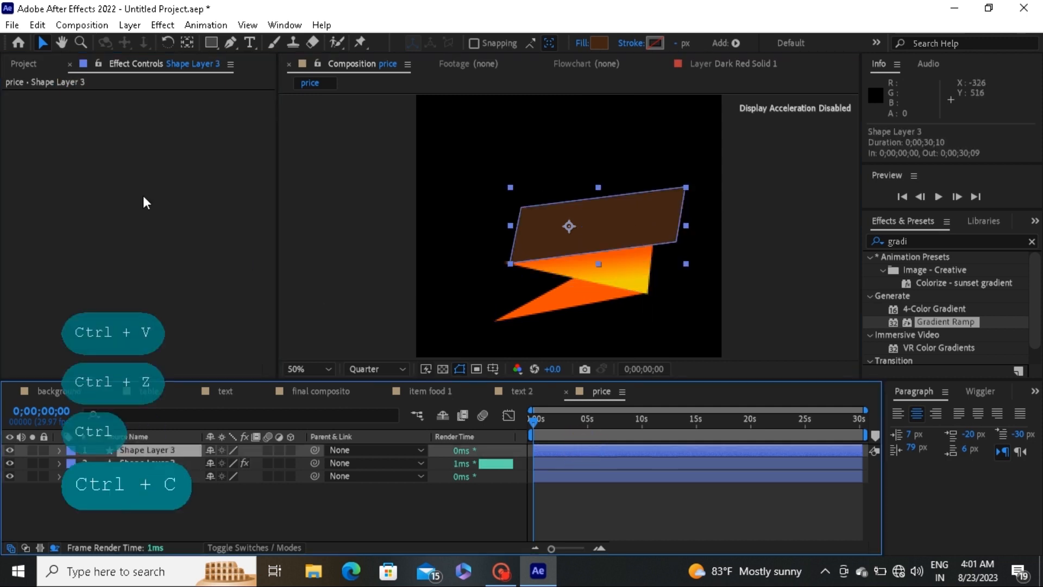
key(ctrl+v)
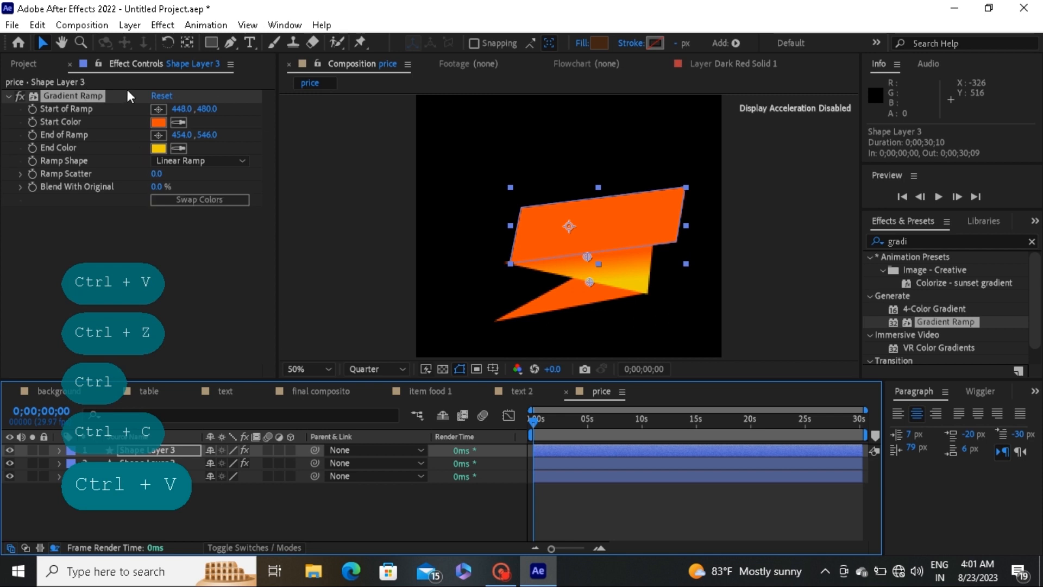
Reposition the banner's gradient to start at 360, 360 near its upper-left corner and end at 464, 492
click(158, 109)
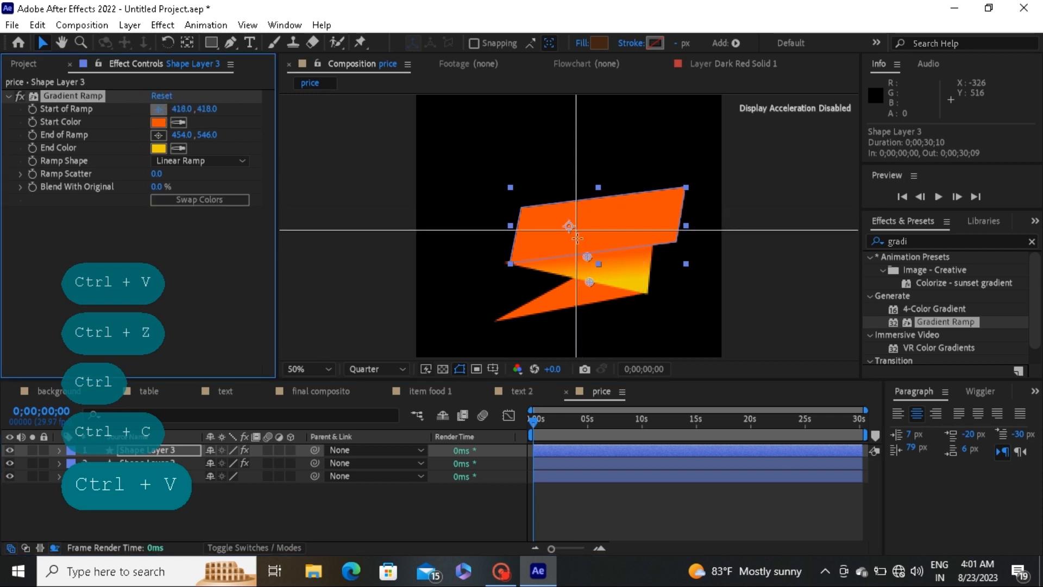
click(553, 210)
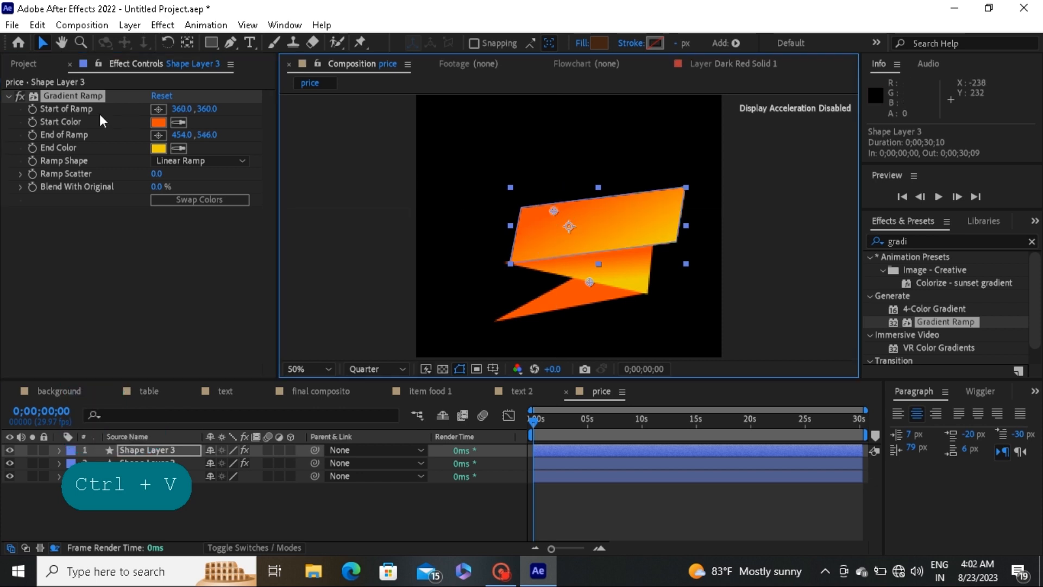
click(158, 135)
click(583, 265)
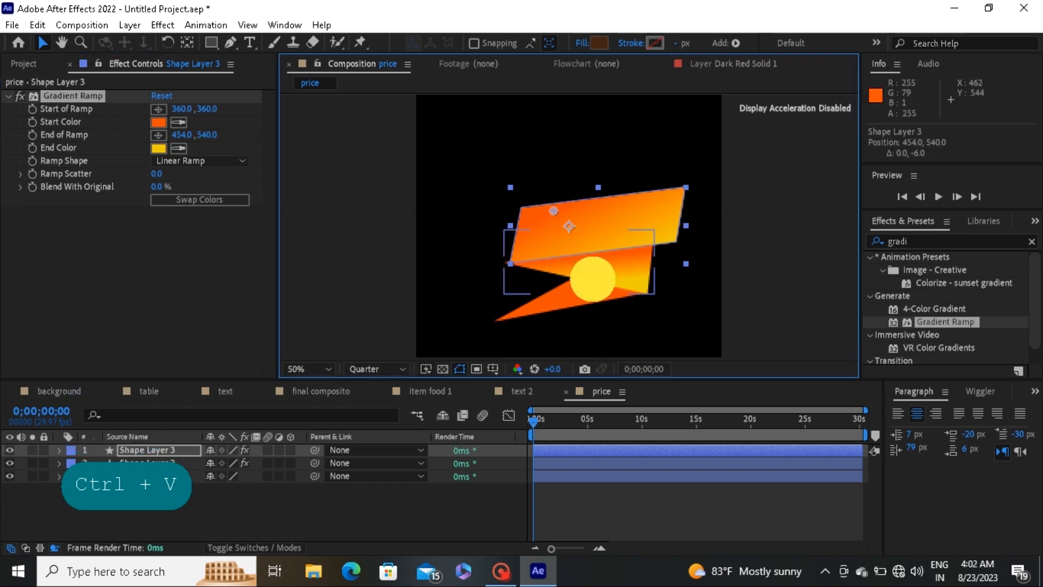
drag(581, 263, 596, 260)
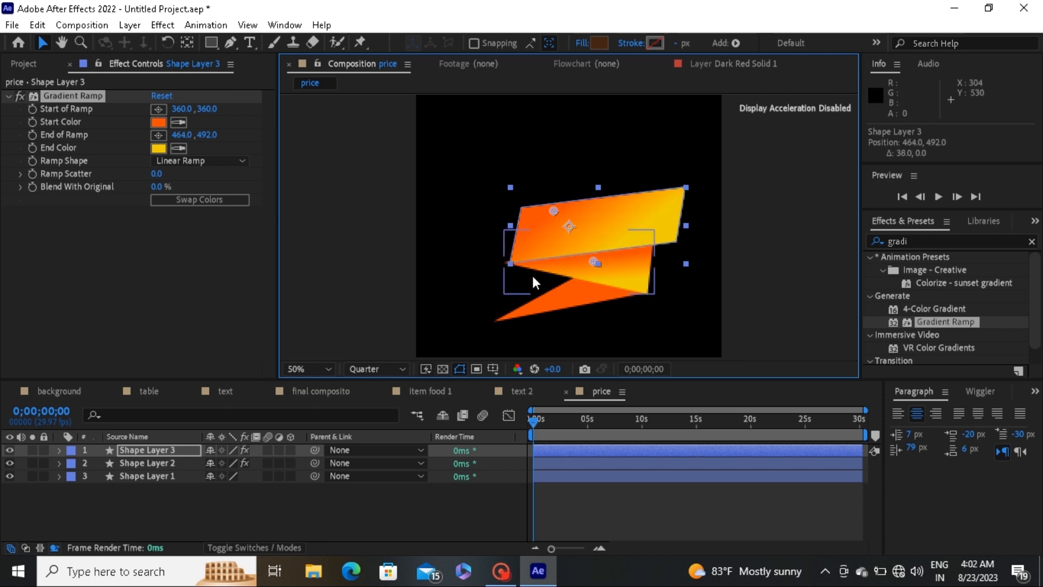
Move the middle fold's gradient end point to 474, 568 near the fold's lower edge
click(511, 477)
click(561, 462)
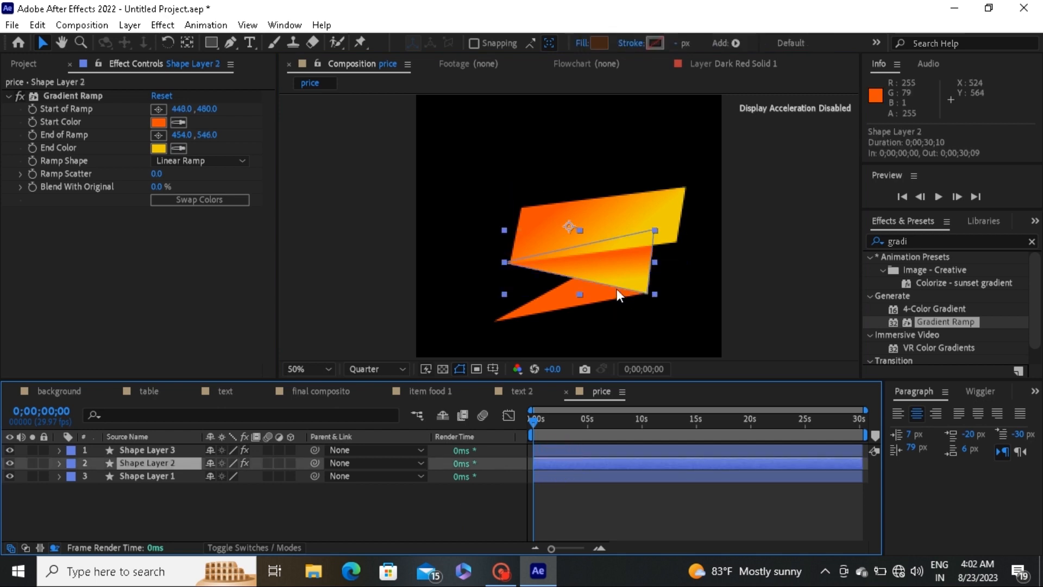
click(158, 134)
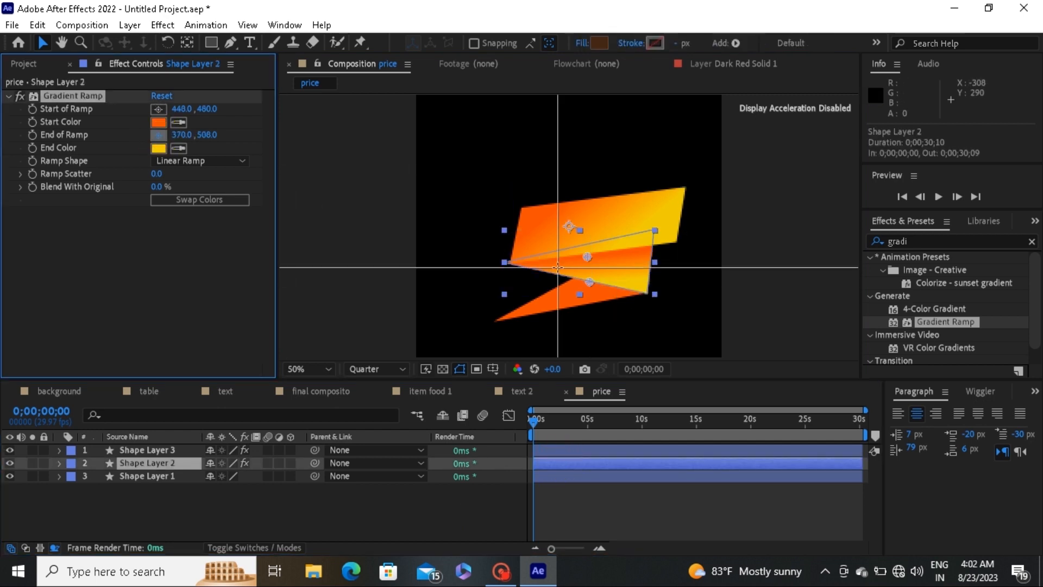
click(616, 290)
drag(617, 292, 597, 291)
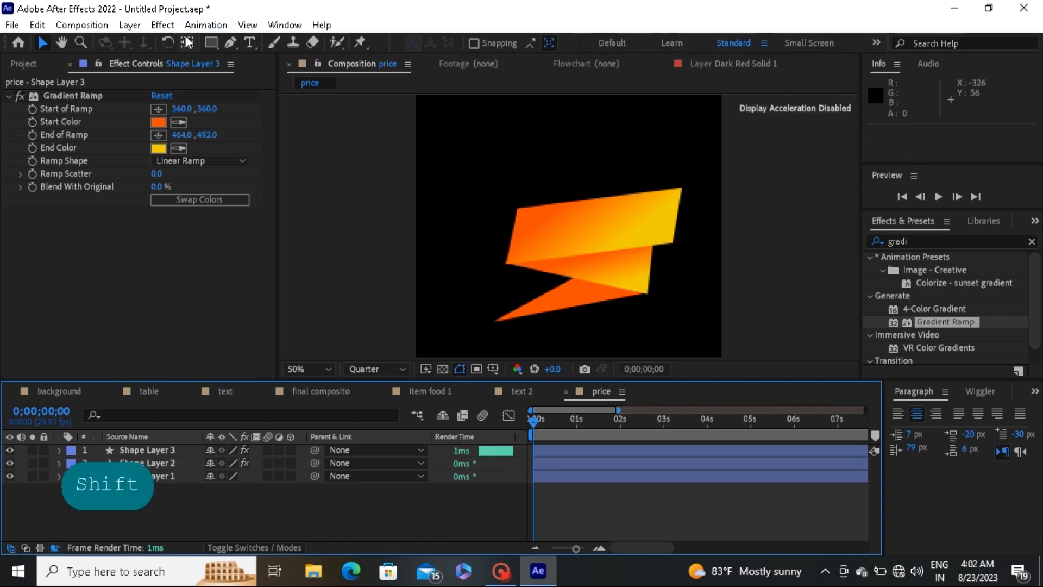
Move the bottom tail's anchor point to its left tip with the Pan Behind tool
click(187, 43)
click(564, 473)
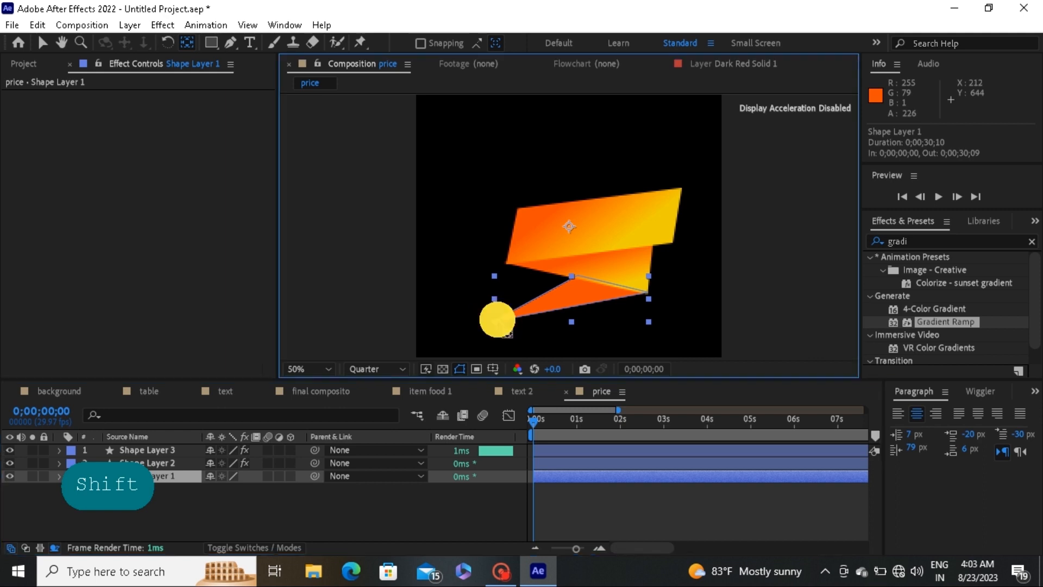
click(500, 321)
click(506, 320)
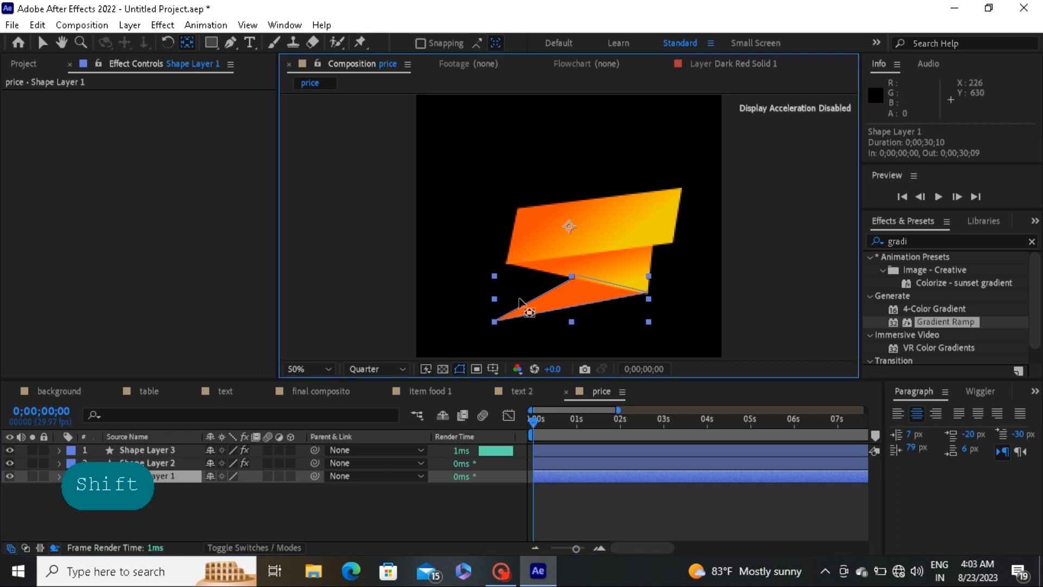
drag(568, 225, 497, 321)
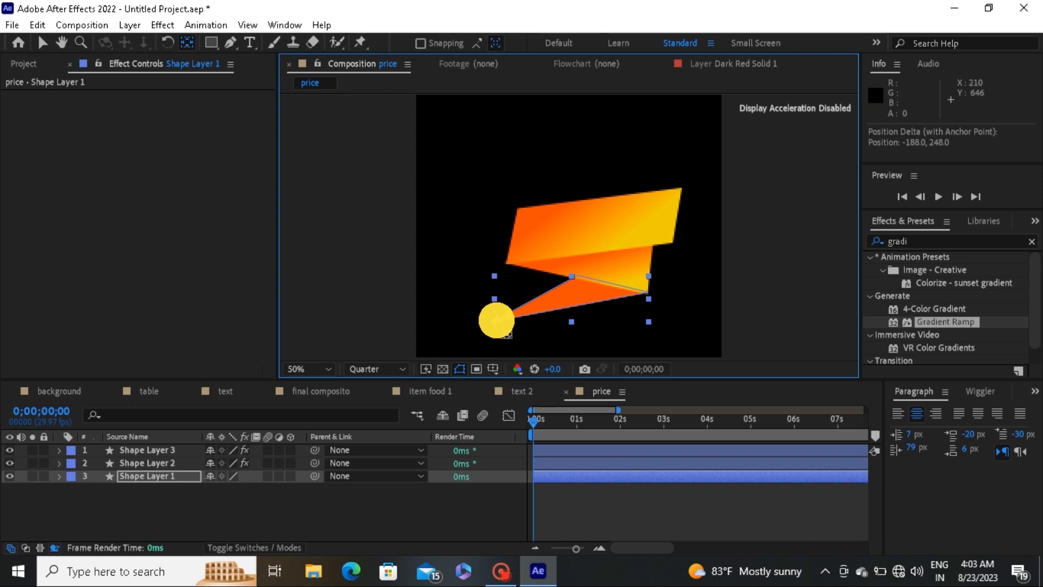
Move the middle fold's anchor point to its lower-right corner and the banner's anchor point to its lower-left corner
click(556, 461)
drag(569, 226, 648, 288)
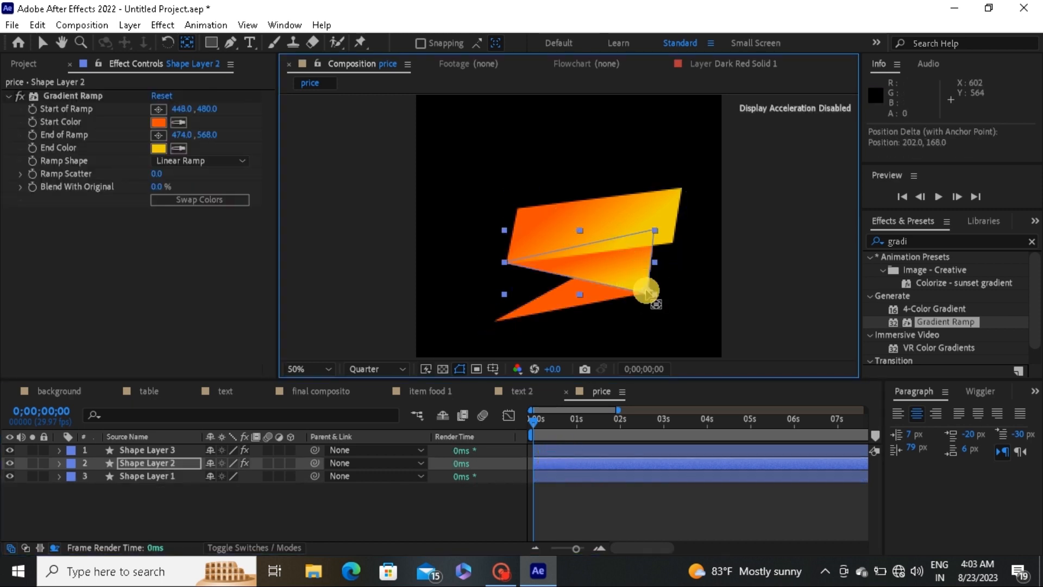
click(581, 452)
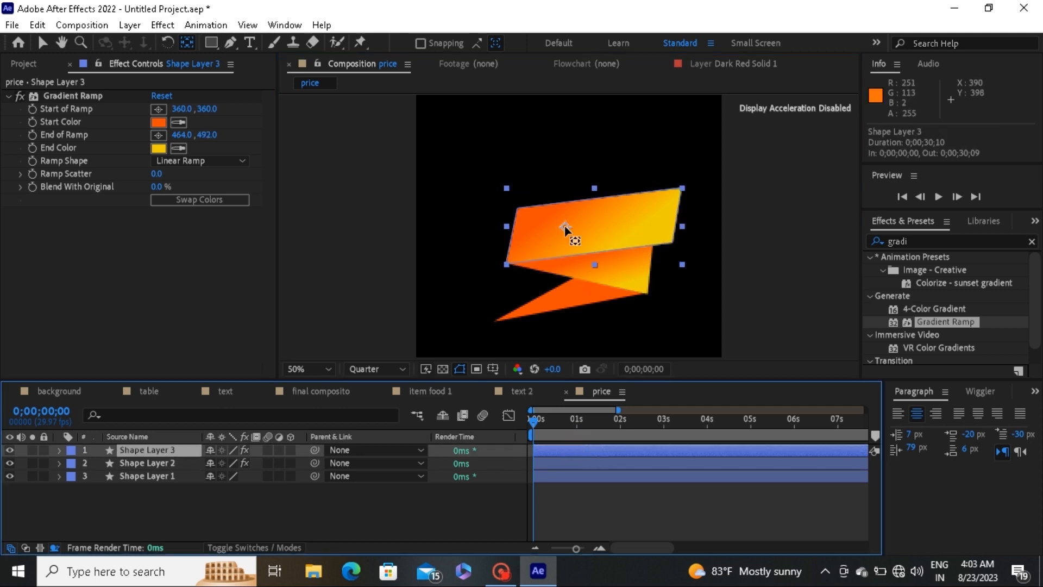
drag(561, 232, 509, 263)
click(445, 501)
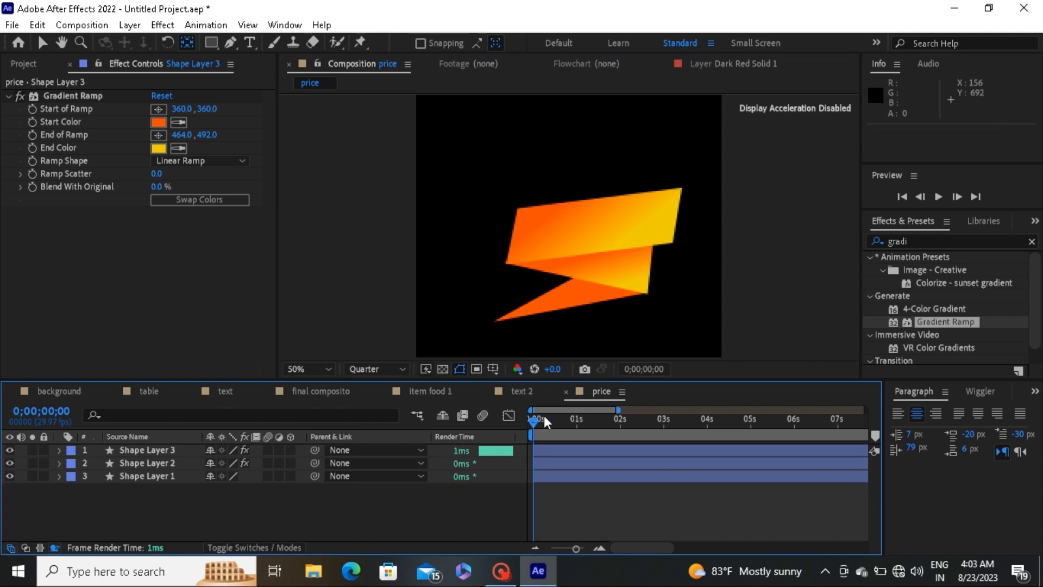
Add scale keyframes of 0% at 0;00;00;00 to all three ribbon shape layers
click(181, 453)
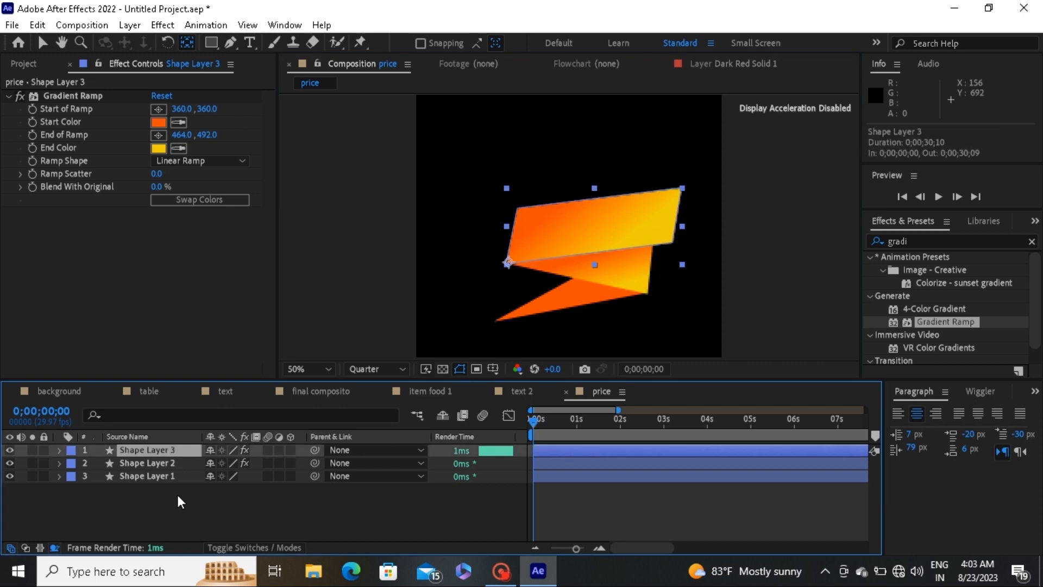
shift+click(173, 478)
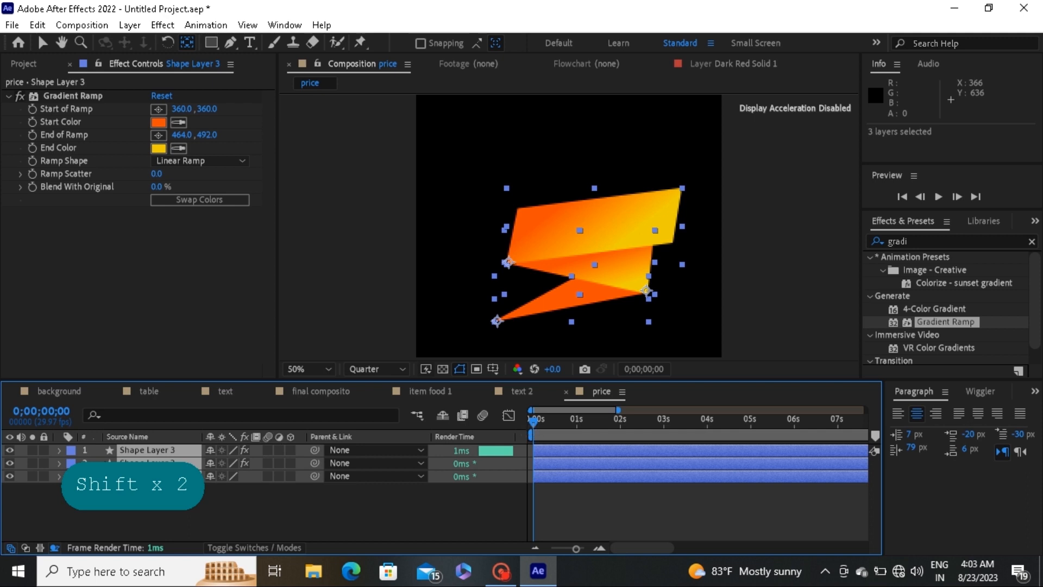
key(s)
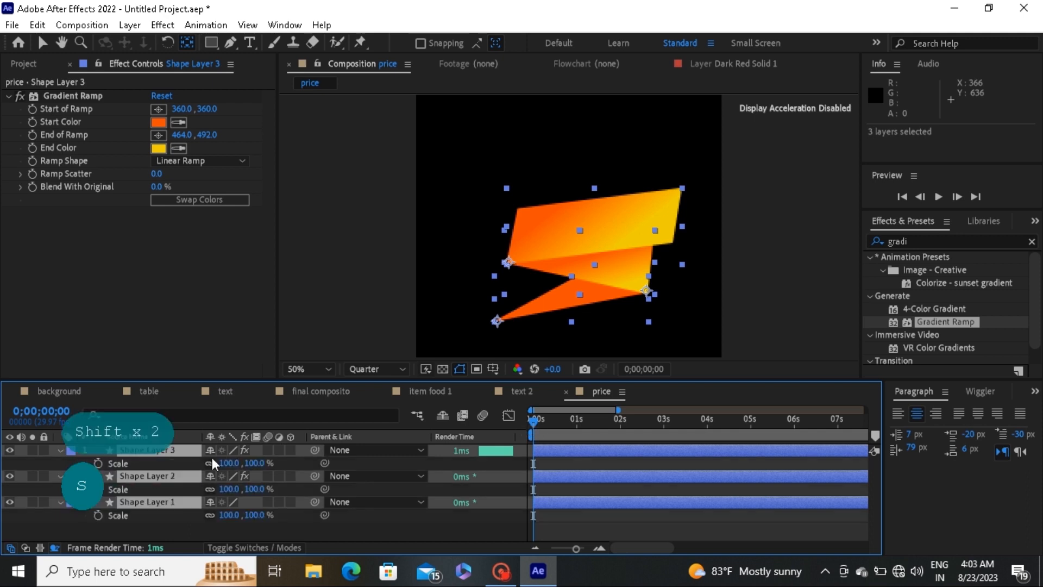
click(230, 463)
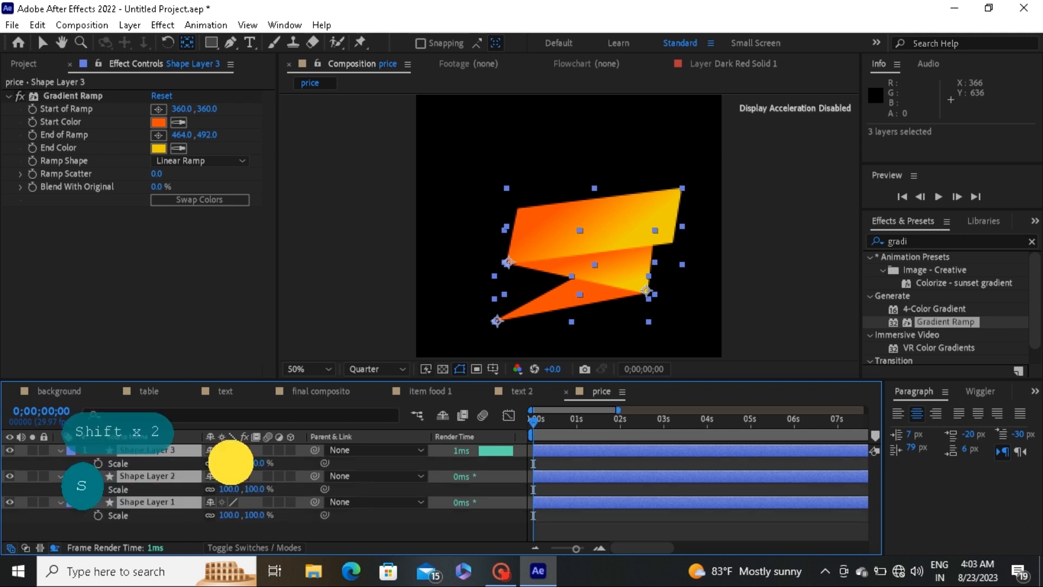
click(97, 463)
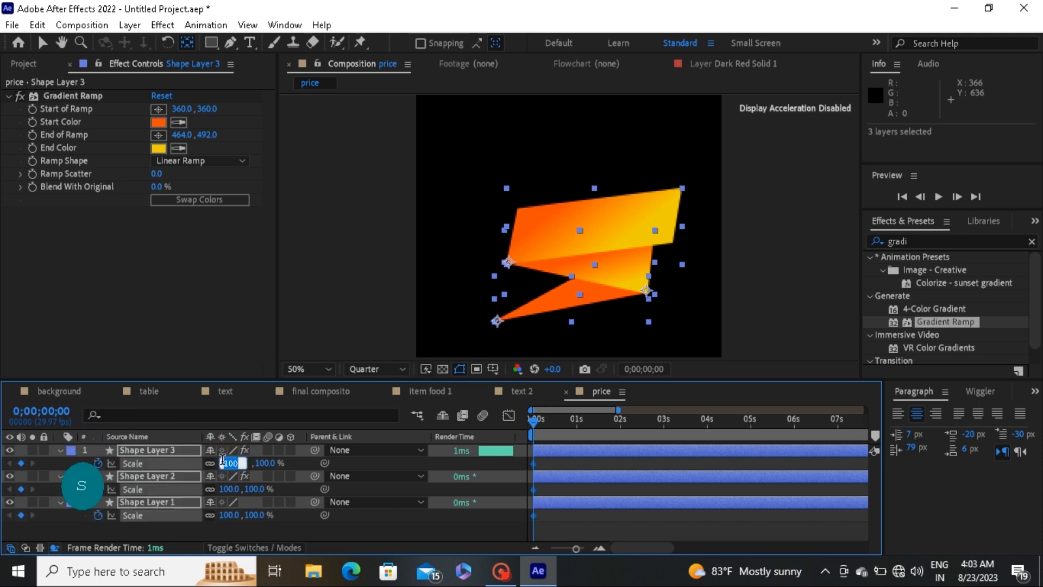
text(0)
key(Return)
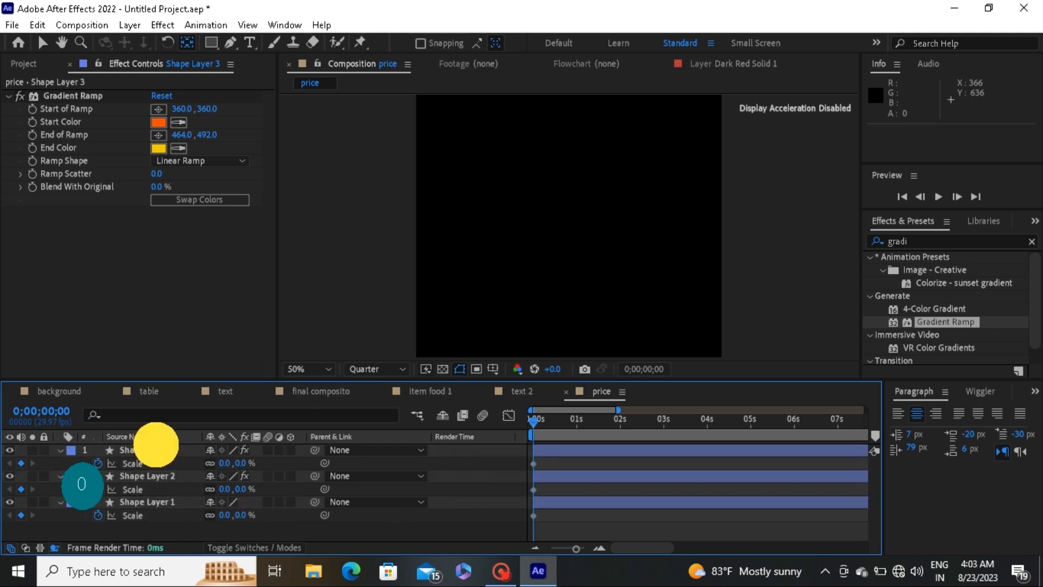
Keyframe the scale of all three ribbon shape layers to 100% at 0;00;01;00, check the growth, and collapse the layers
click(156, 450)
shift+click(157, 502)
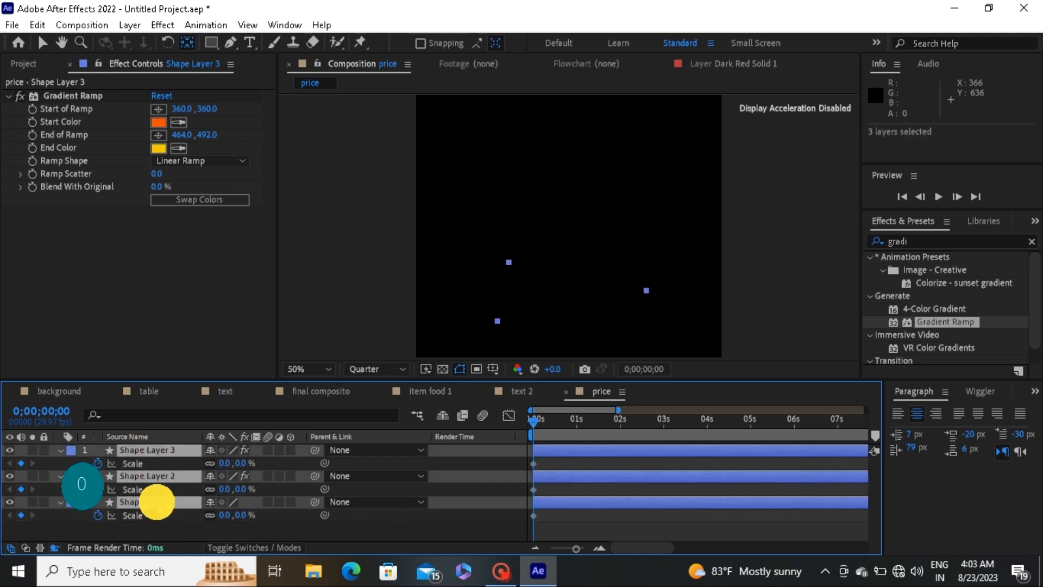
drag(532, 419, 576, 423)
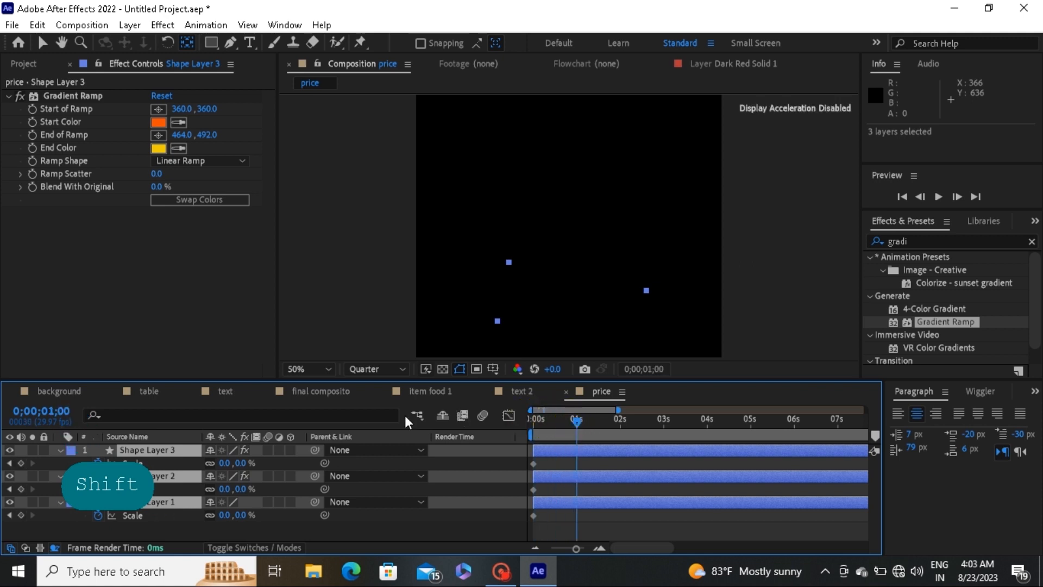
click(224, 464)
text(100)
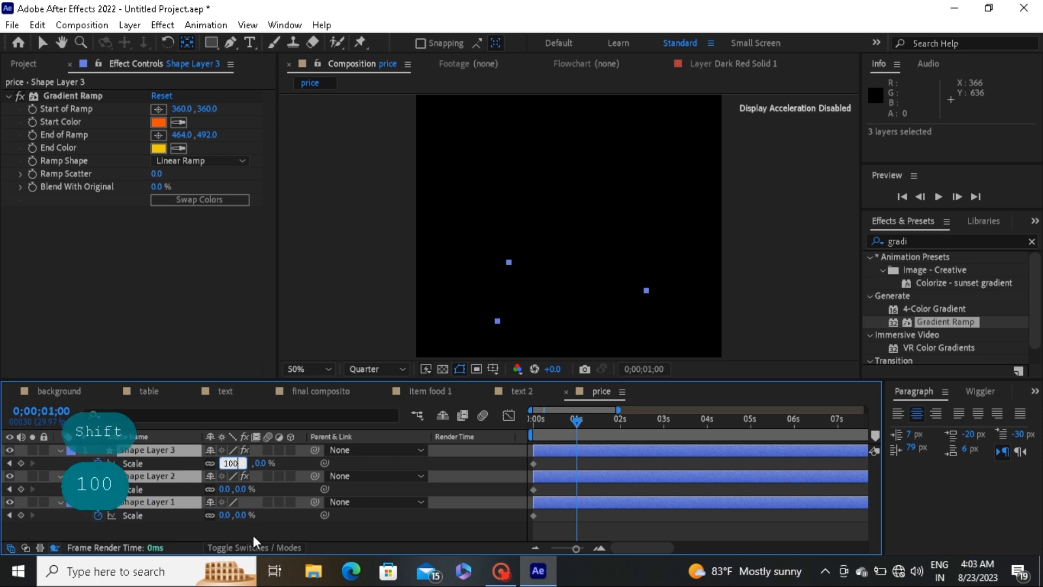
key(Return)
click(570, 422)
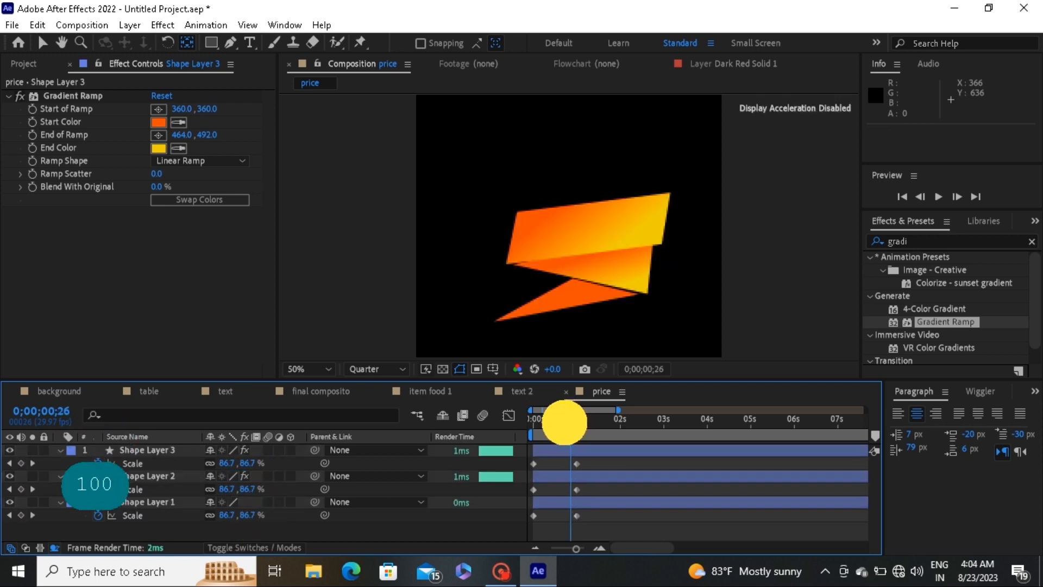
mouse_move(564, 423)
mouse_down()
mouse_move(540, 424)
mouse_move(564, 421)
mouse_up()
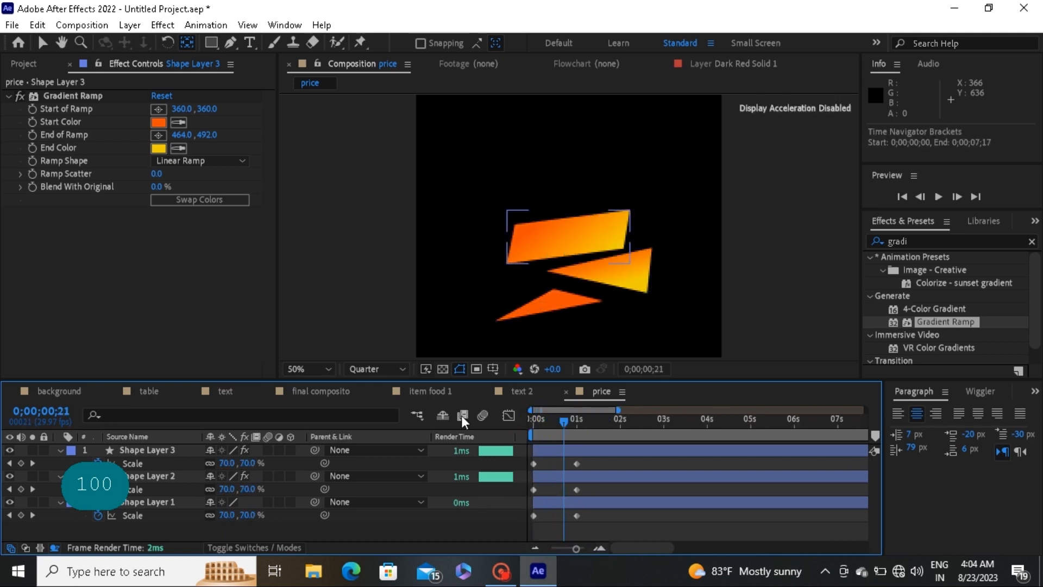
click(42, 43)
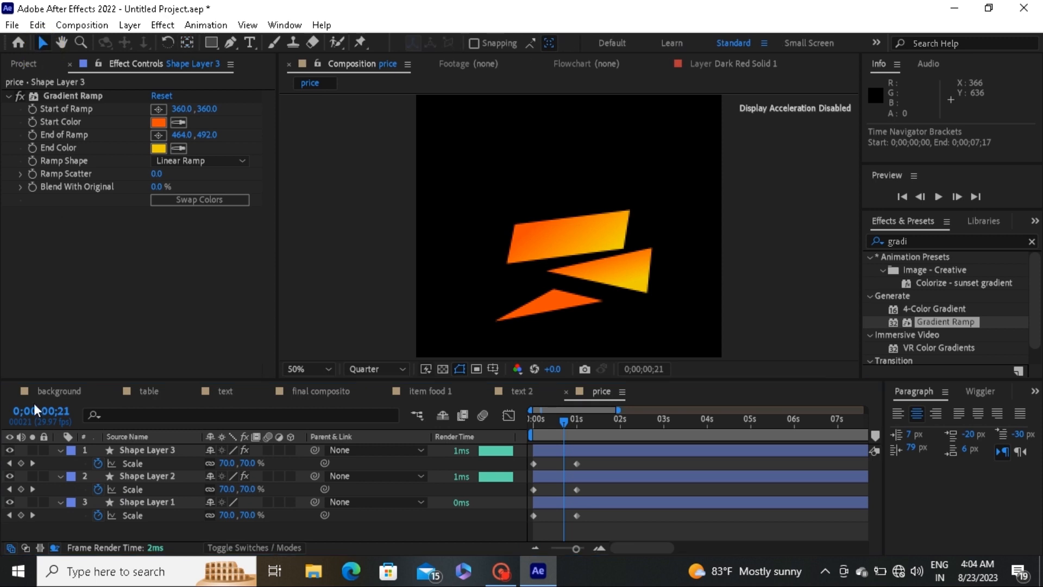
click(61, 450)
click(60, 463)
click(60, 476)
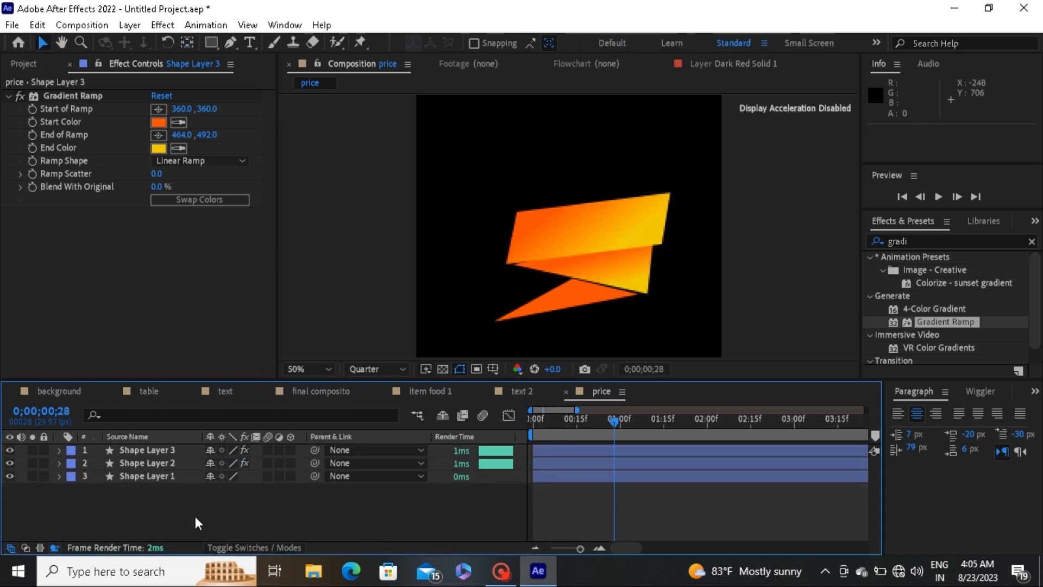
Apply Easy Ease to all scale keyframes of the three ribbon shape layers
drag(133, 486, 134, 444)
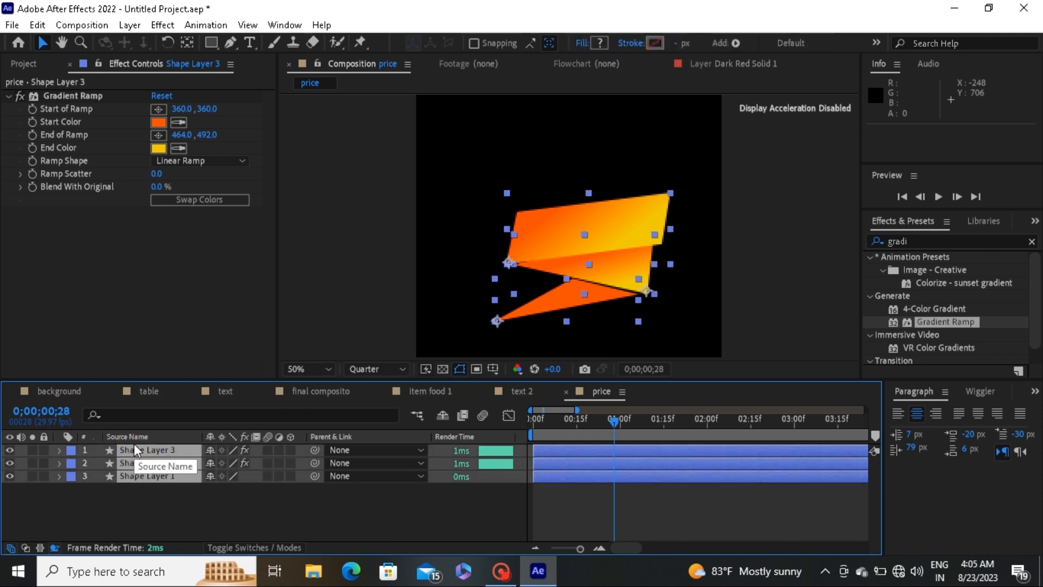
key(s)
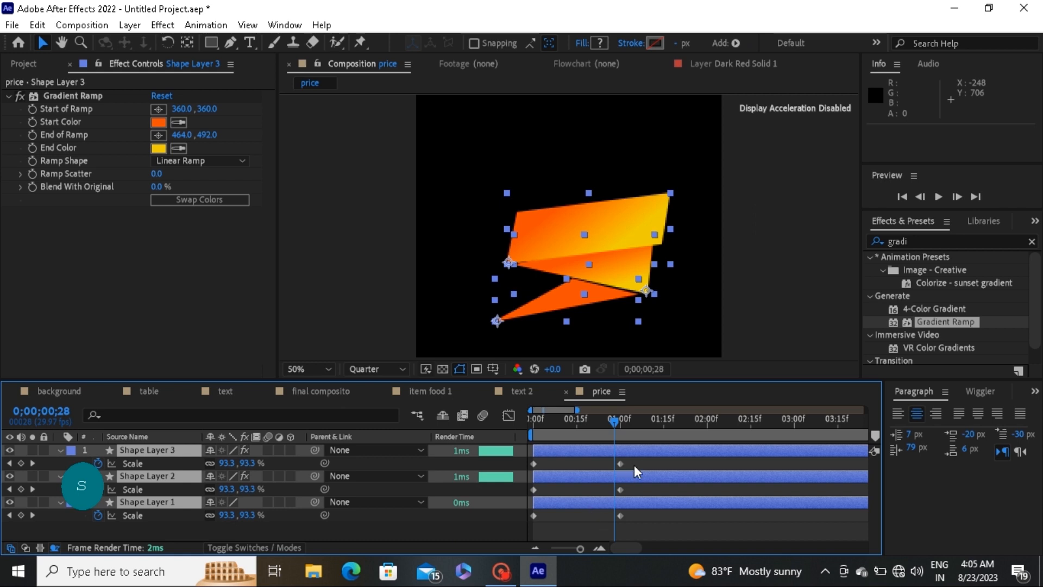
drag(634, 456, 542, 515)
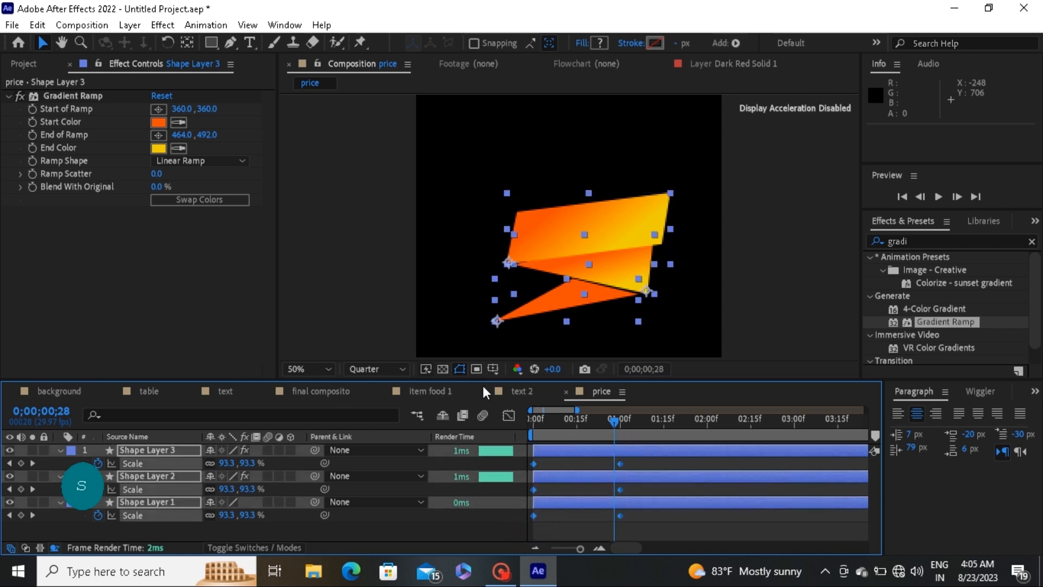
key(F9)
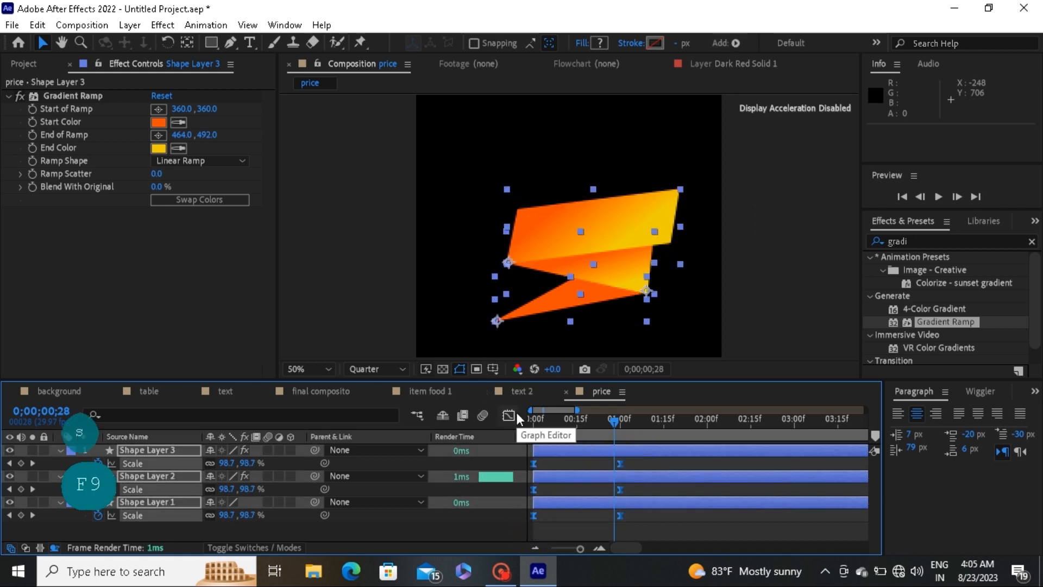
Lengthen the scale curves' start and end ease handles to just over half the keyframe span in the Graph Editor and preview the animation
click(509, 415)
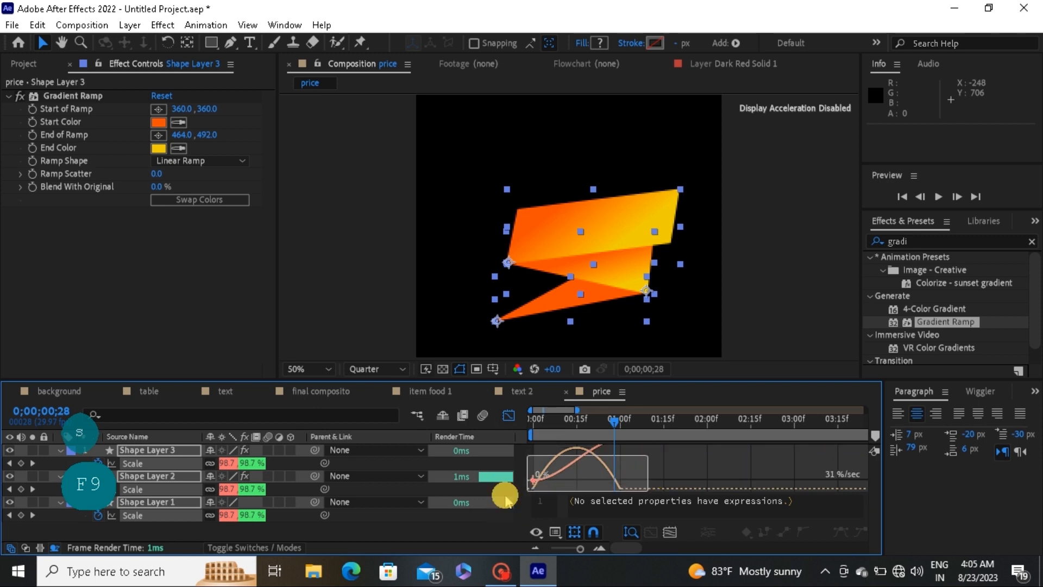
drag(505, 500, 583, 488)
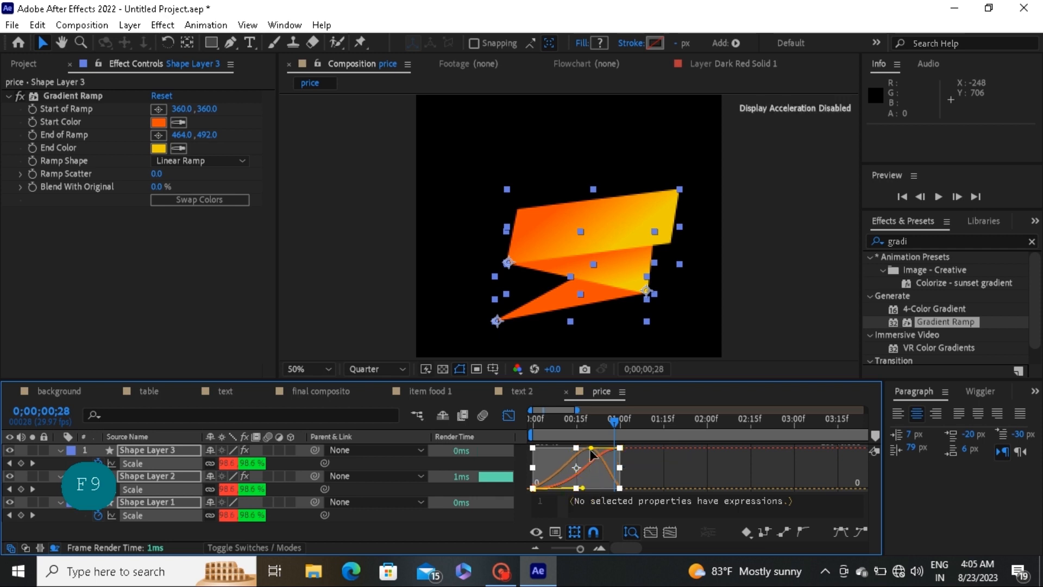
drag(594, 453, 535, 429)
click(366, 521)
key(space)
key(space)
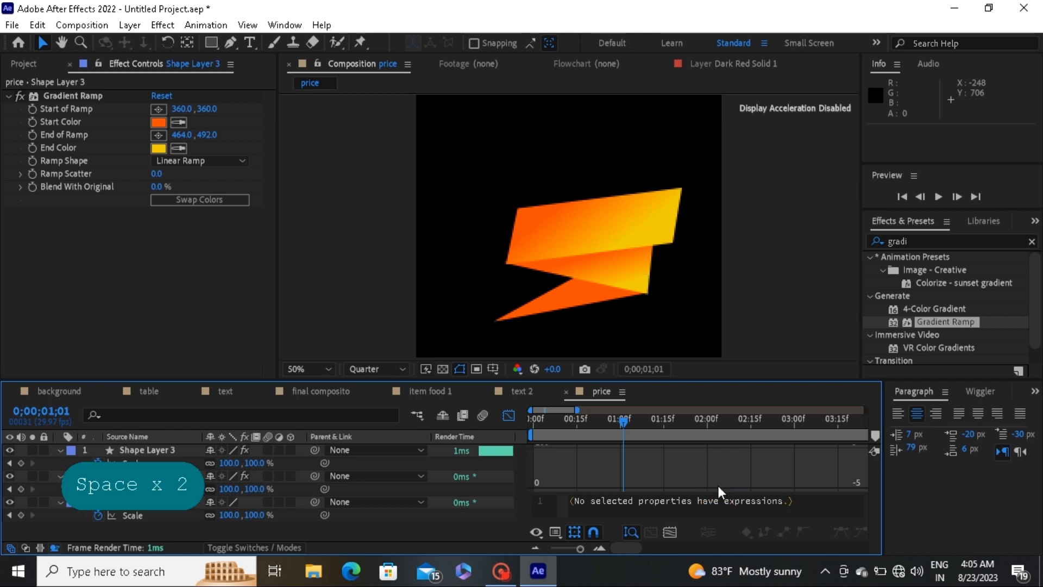
Sharpen the ribbon's scale easing by extending both ease handles to about three quarters of the keyframe span, and replay the animation
drag(410, 530, 305, 461)
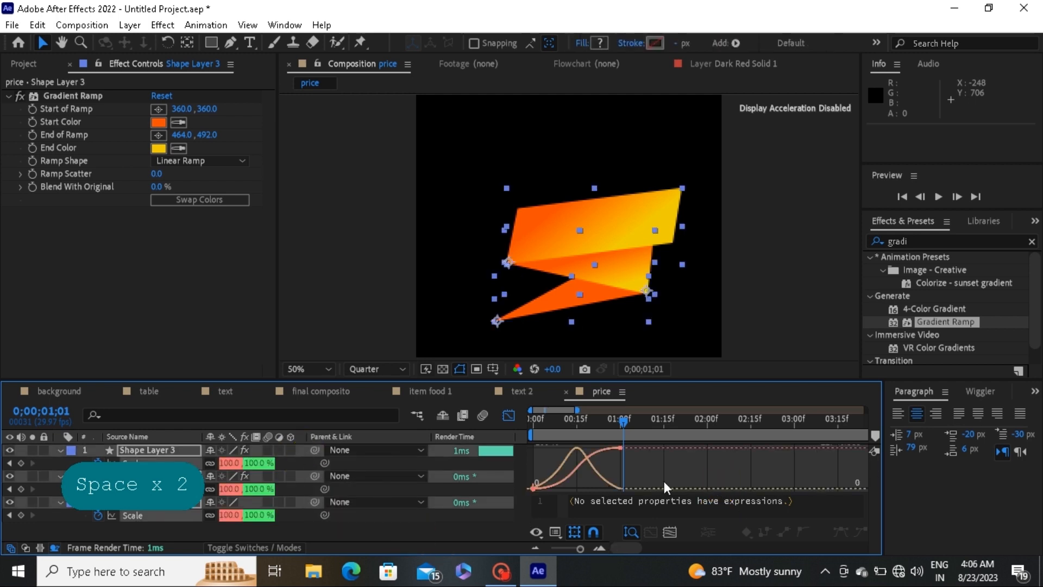
drag(666, 465, 487, 498)
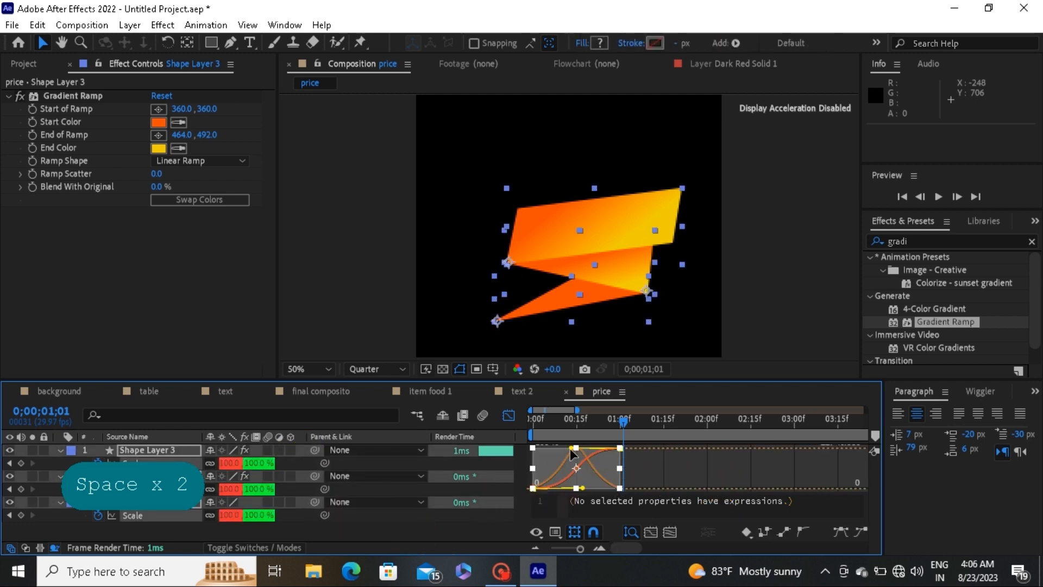
drag(570, 448, 562, 448)
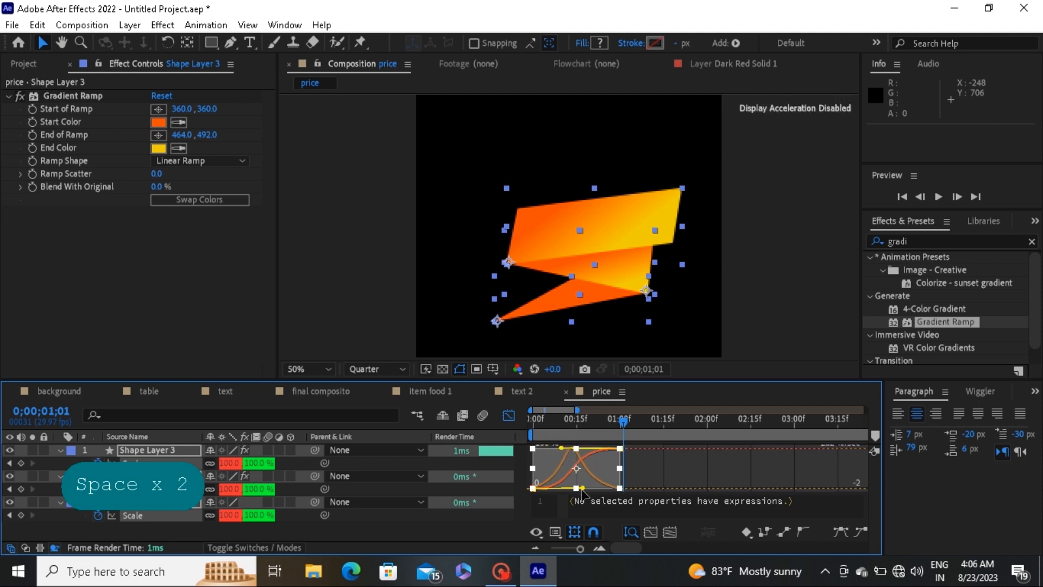
drag(582, 490, 597, 487)
drag(563, 445, 552, 448)
drag(625, 423, 532, 425)
key(space)
key(space)
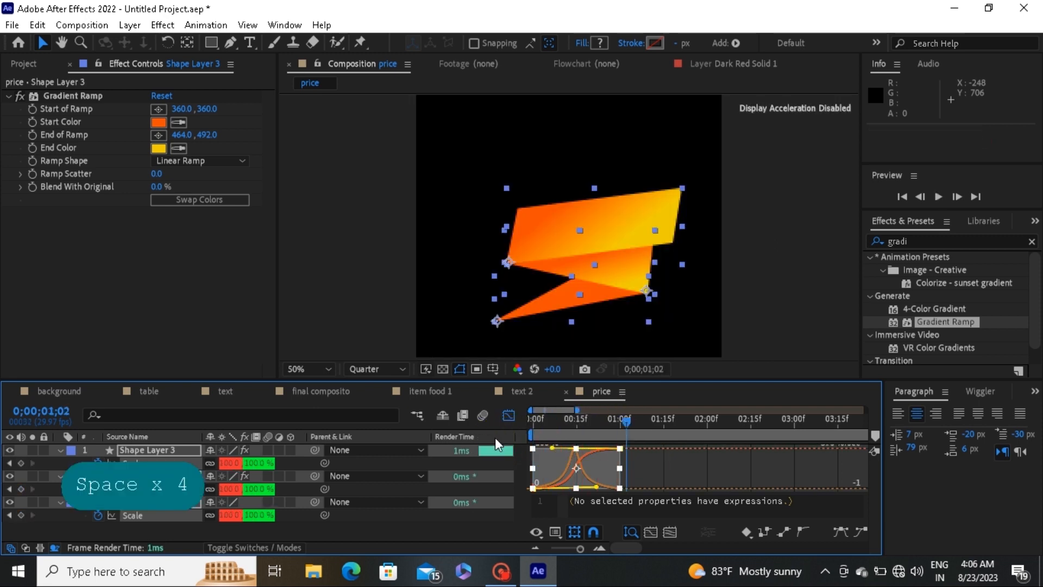
click(444, 530)
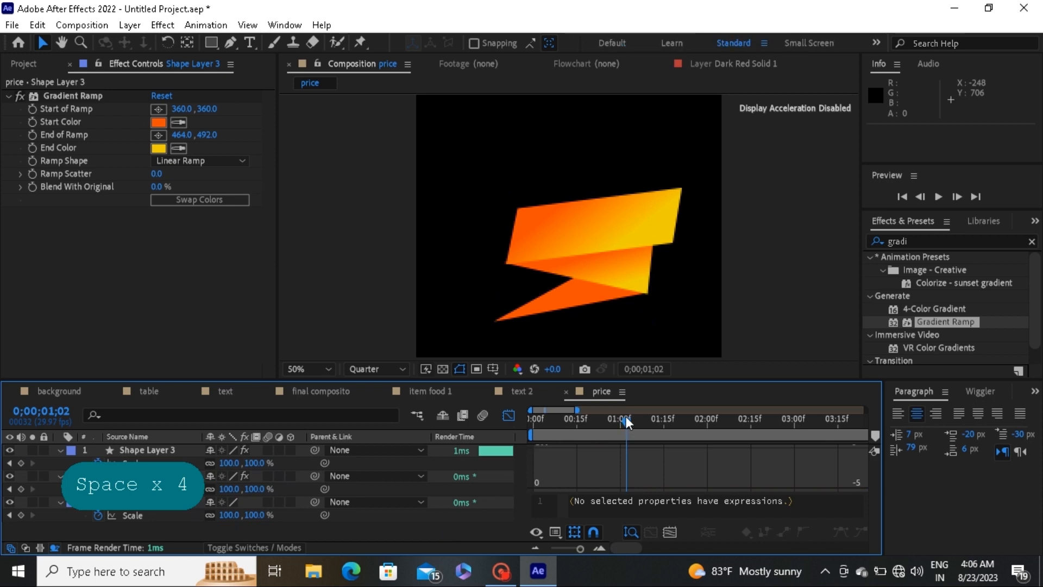
Leave the Graph Editor and stagger the ribbon layers, starting the middle fold at about frame 11 and the banner at about frame 19
drag(626, 422, 602, 436)
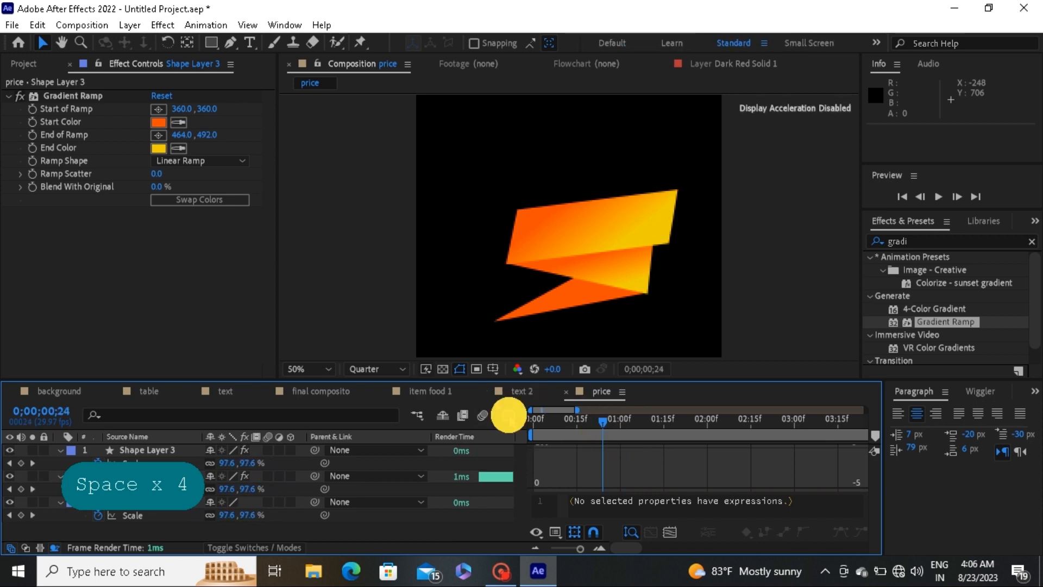
drag(572, 480, 747, 449)
drag(600, 415, 736, 435)
key(ctrl+z)
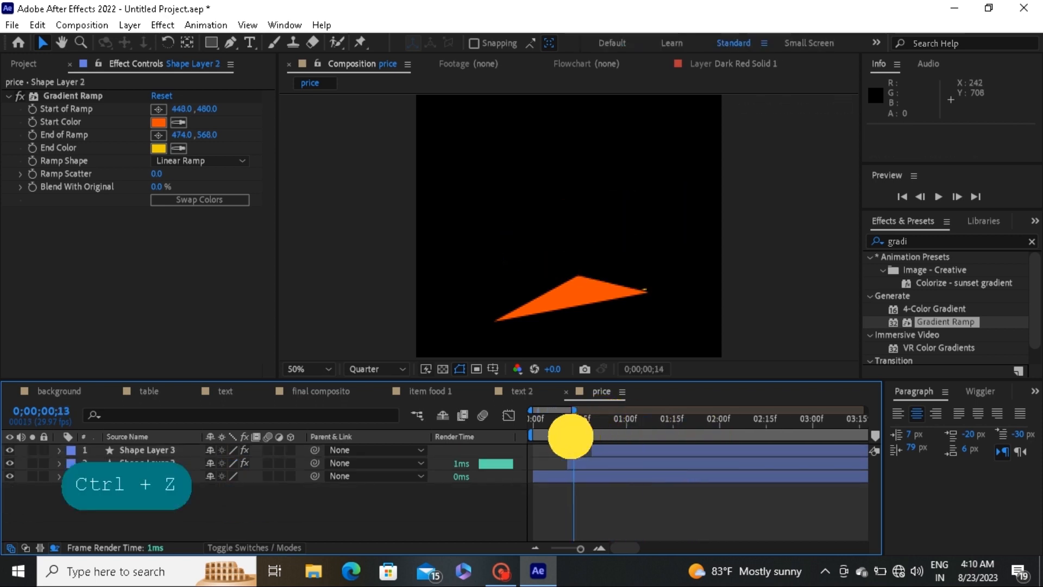
Add the text "$25" over the middle fold in white Impact at 64 px, with 274 tracking and 91% horizontal scale
drag(583, 441, 598, 440)
right_click(342, 504)
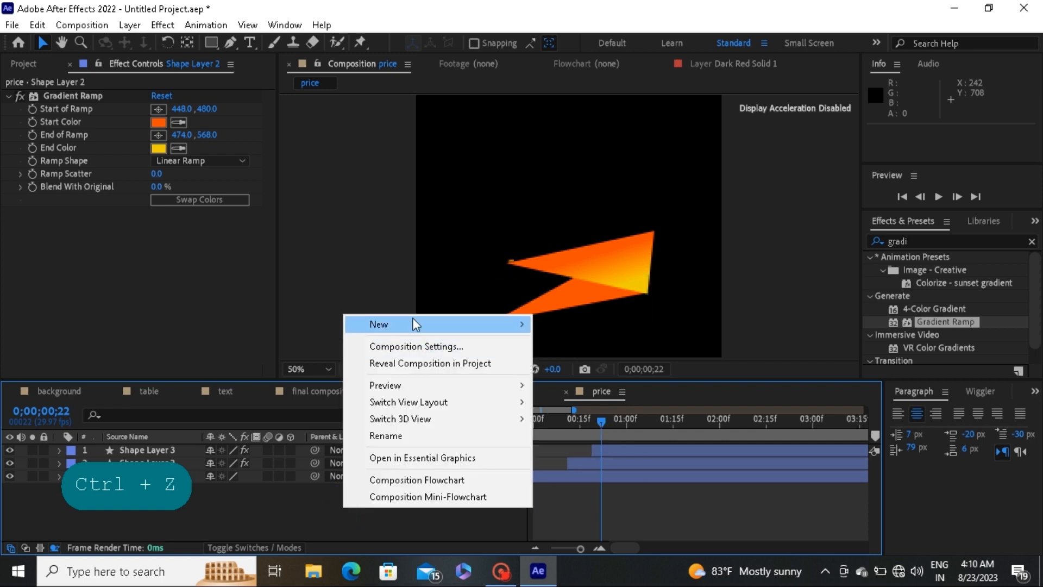
click(170, 512)
click(250, 42)
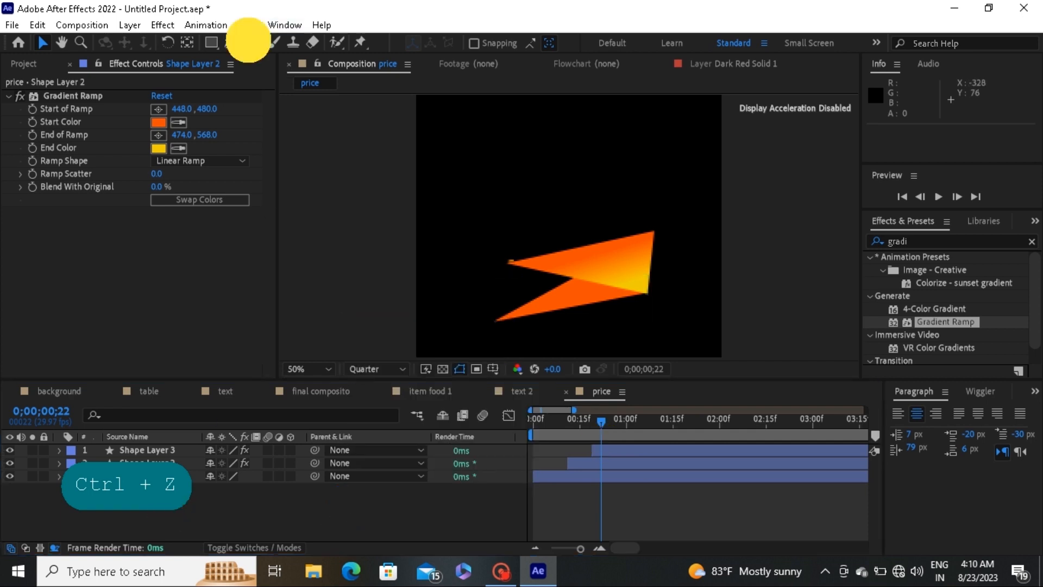
click(489, 184)
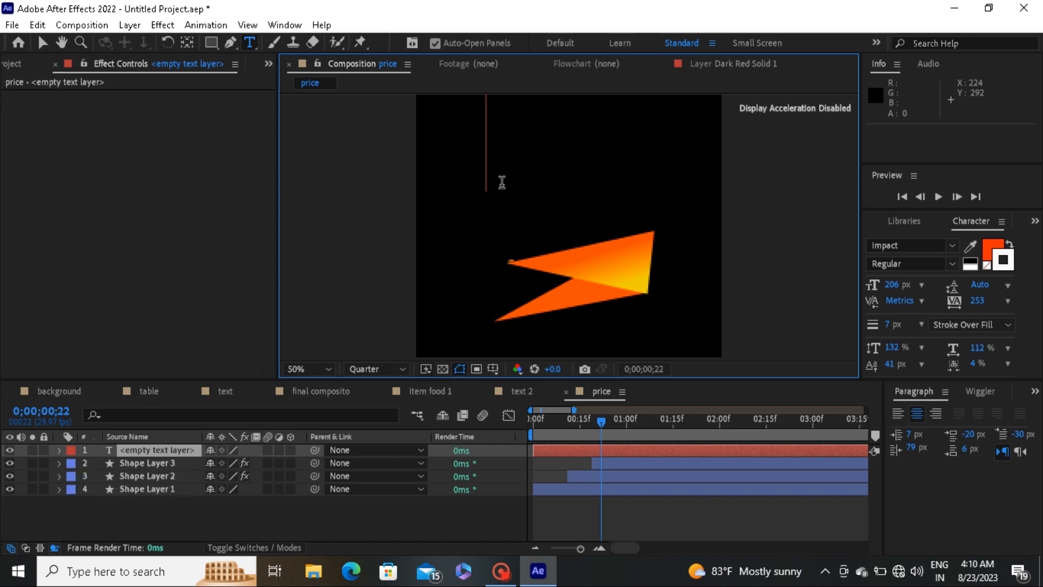
text($)
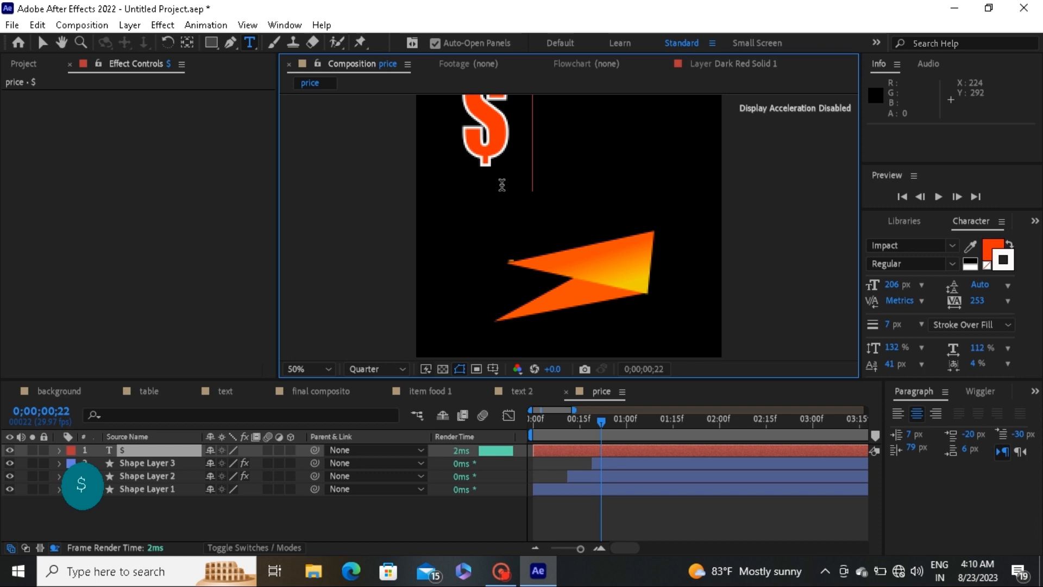
text(25)
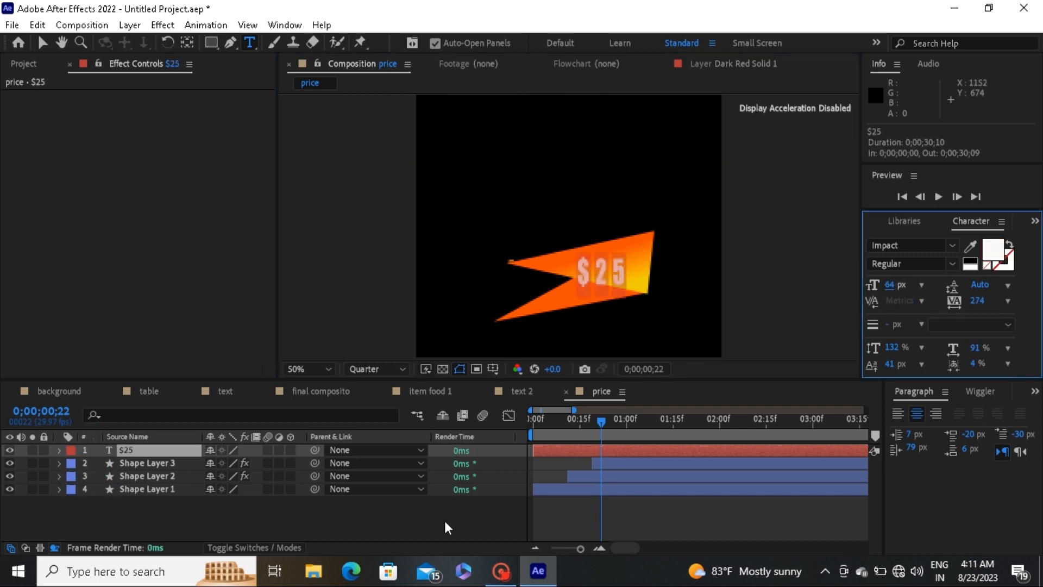
click(41, 42)
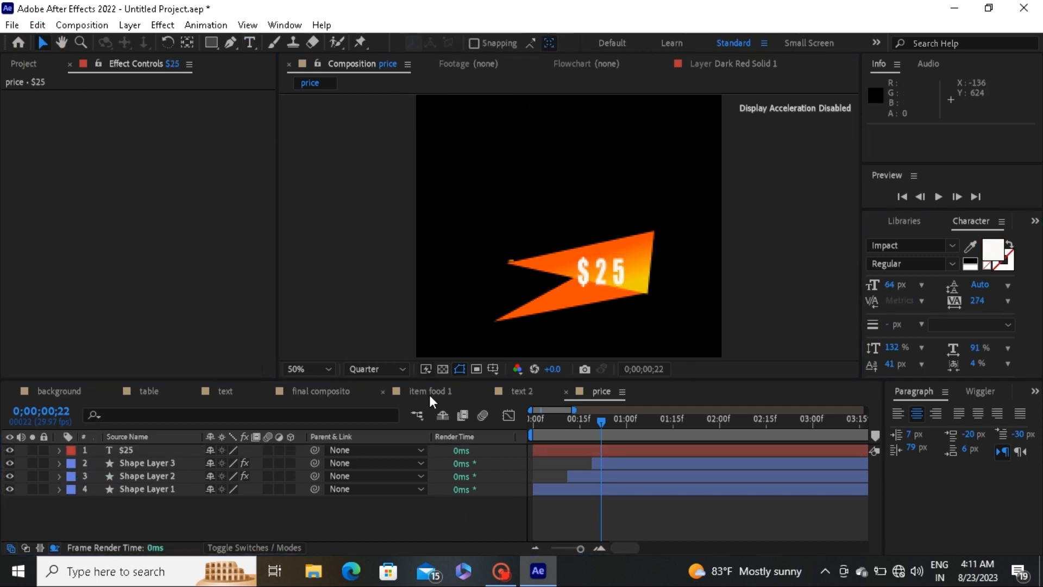
Enable per-character 3D on the $25 text layer and give it one animator with Position, Scale and Opacity
mouse_move(601, 421)
mouse_down()
mouse_move(633, 426)
mouse_move(608, 429)
mouse_up()
click(596, 451)
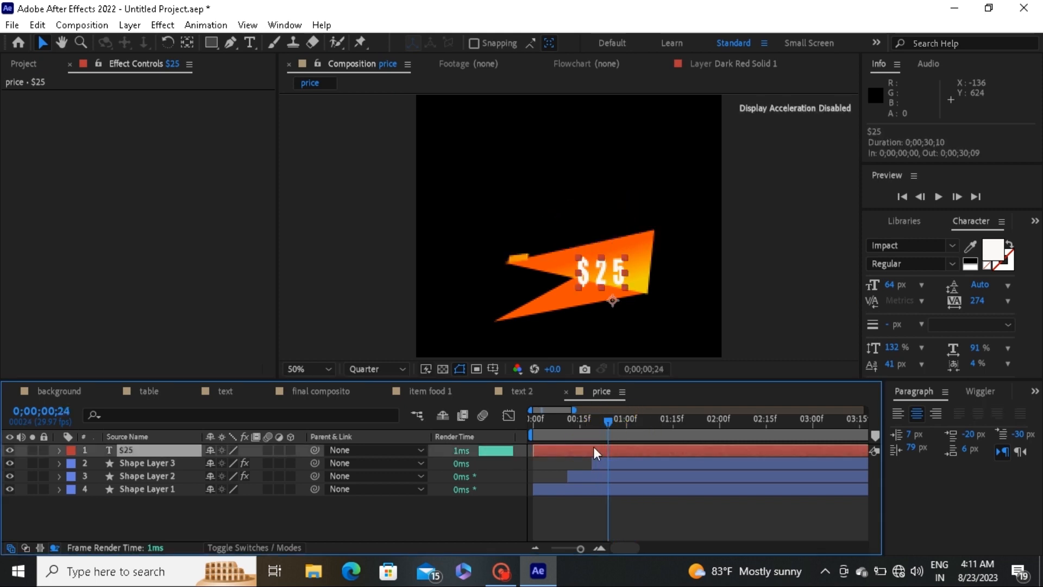
click(59, 450)
click(299, 464)
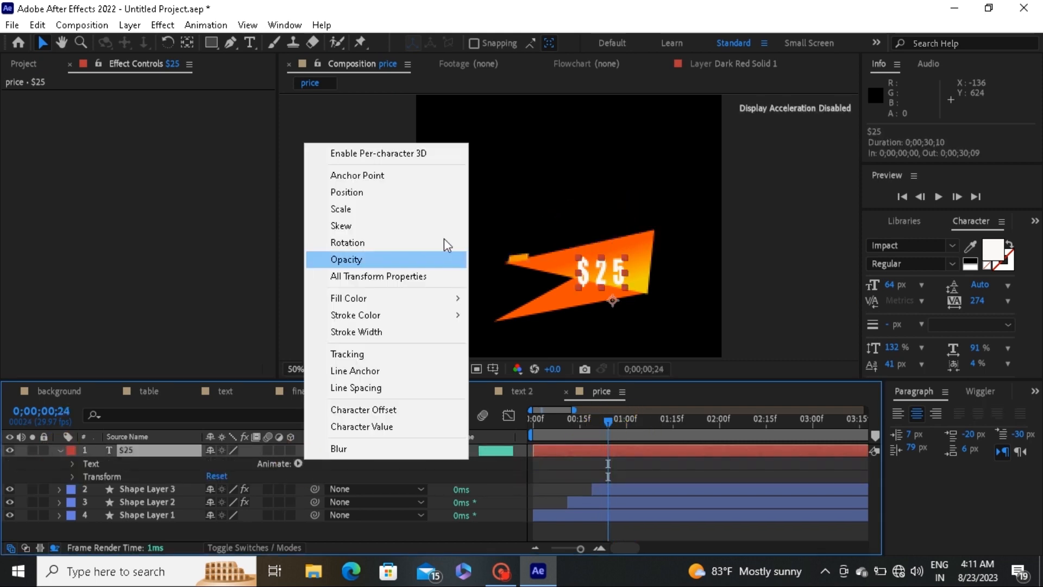
click(402, 155)
click(298, 463)
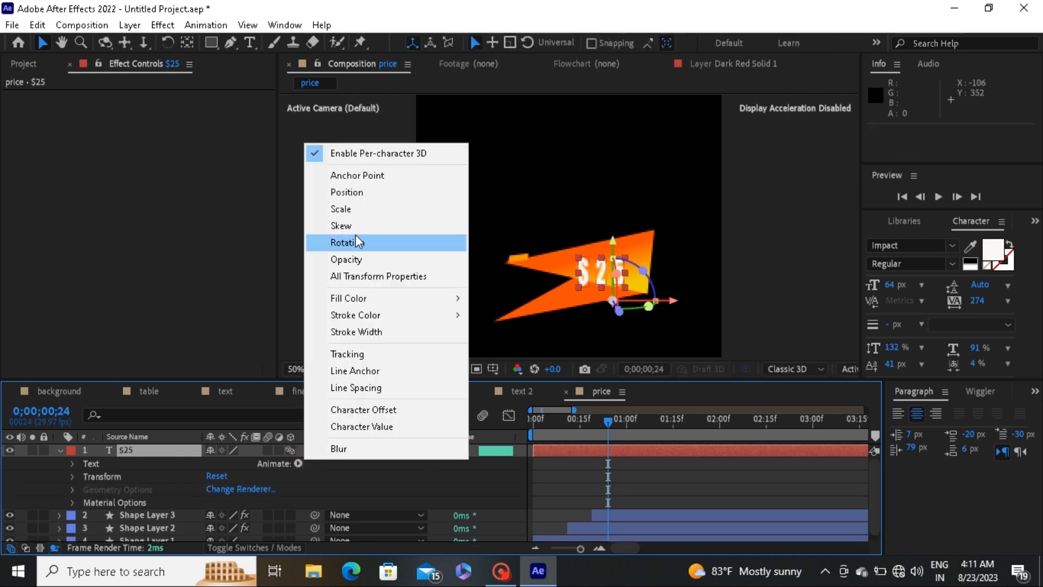
click(354, 190)
click(298, 456)
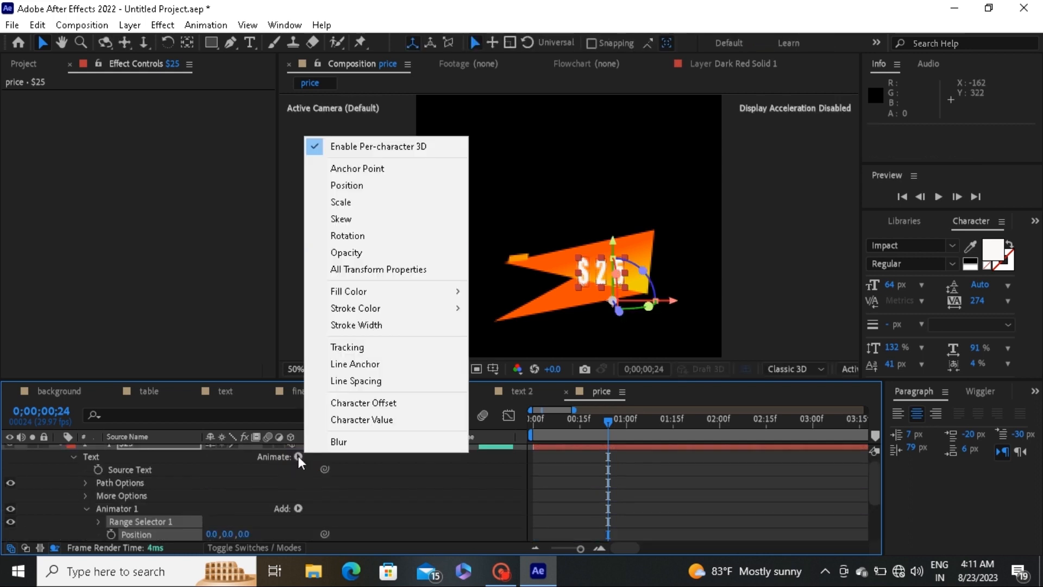
click(342, 203)
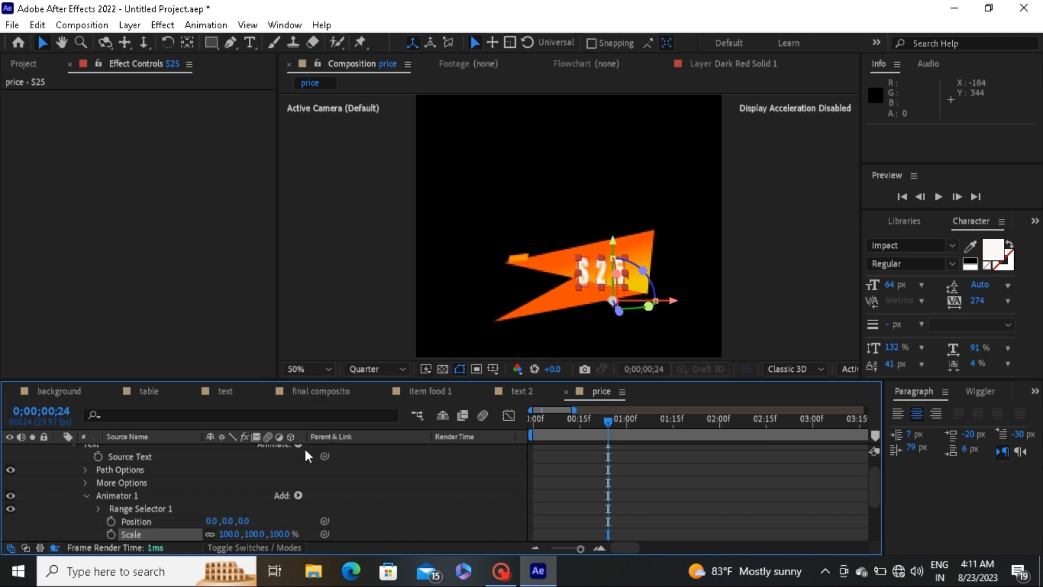
click(301, 453)
click(348, 239)
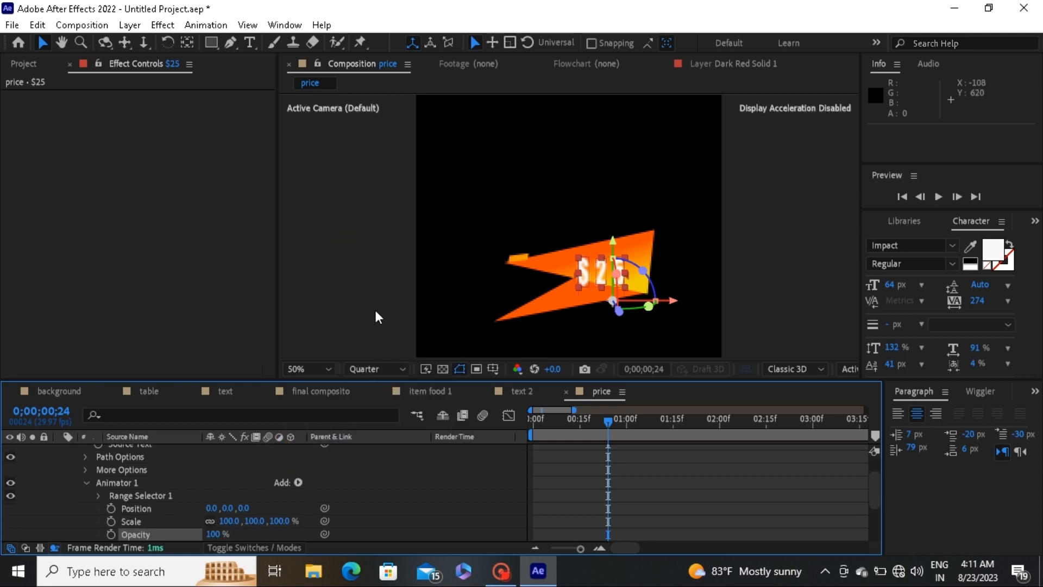
Set the $25 text animator's position to 0, 60, 0, its scale to 0% and its opacity to 0%
click(231, 508)
text(60)
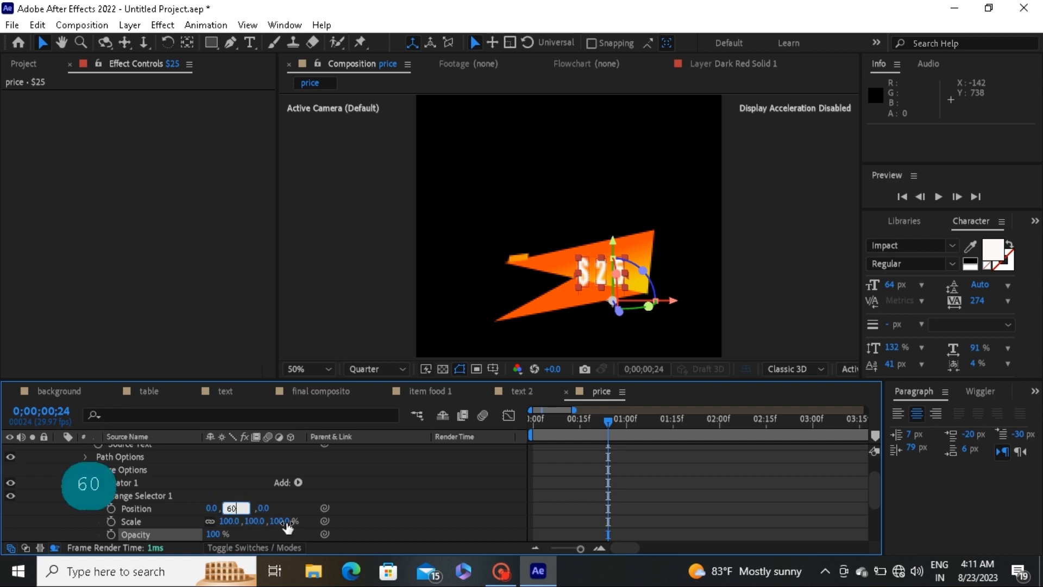
click(284, 521)
text(00)
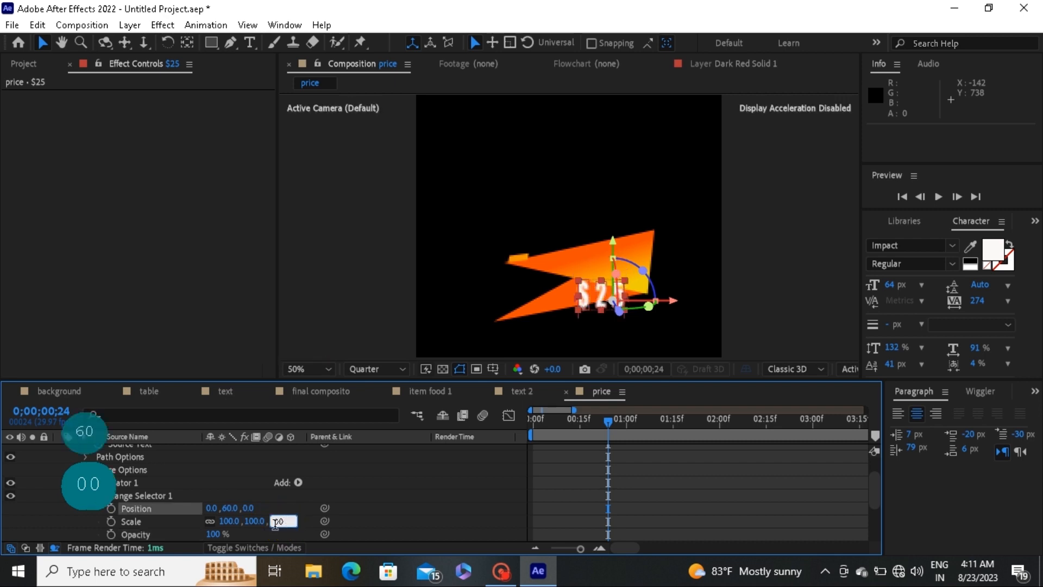
click(217, 534)
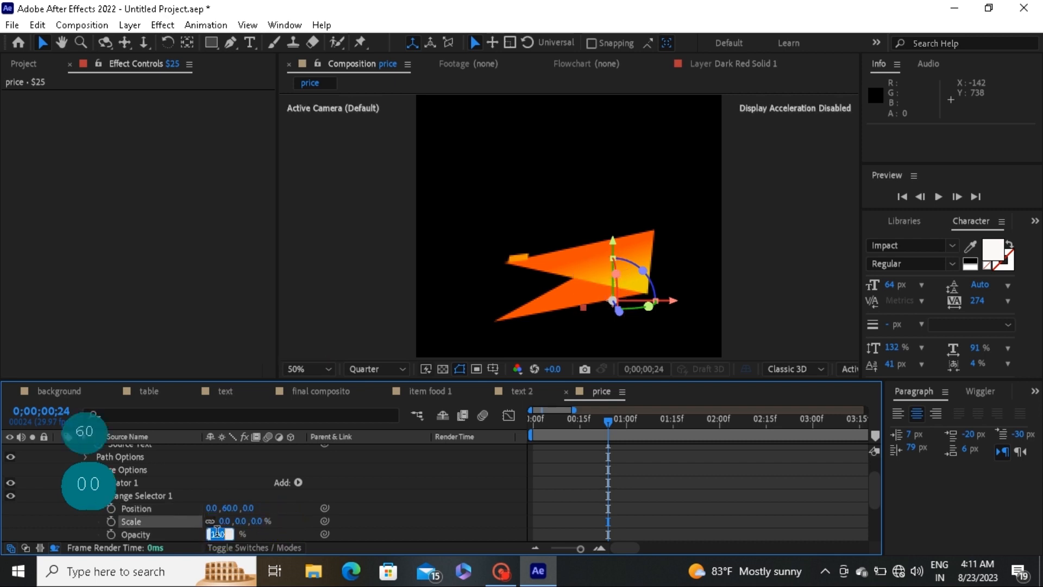
text(00)
click(411, 509)
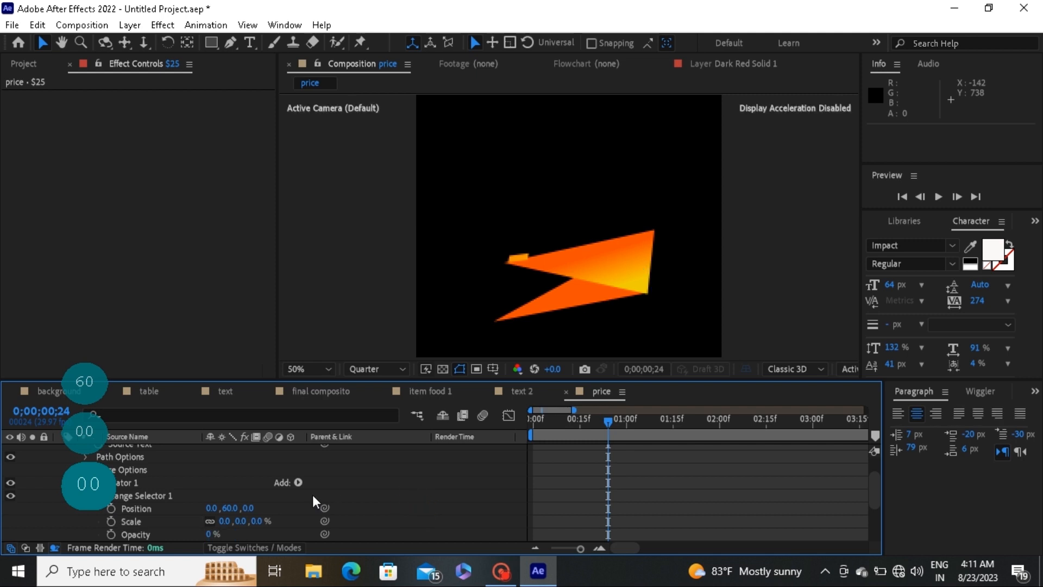
Replace the $25 animator's range selector with an expression selector and open its Amount expression for editing
click(152, 494)
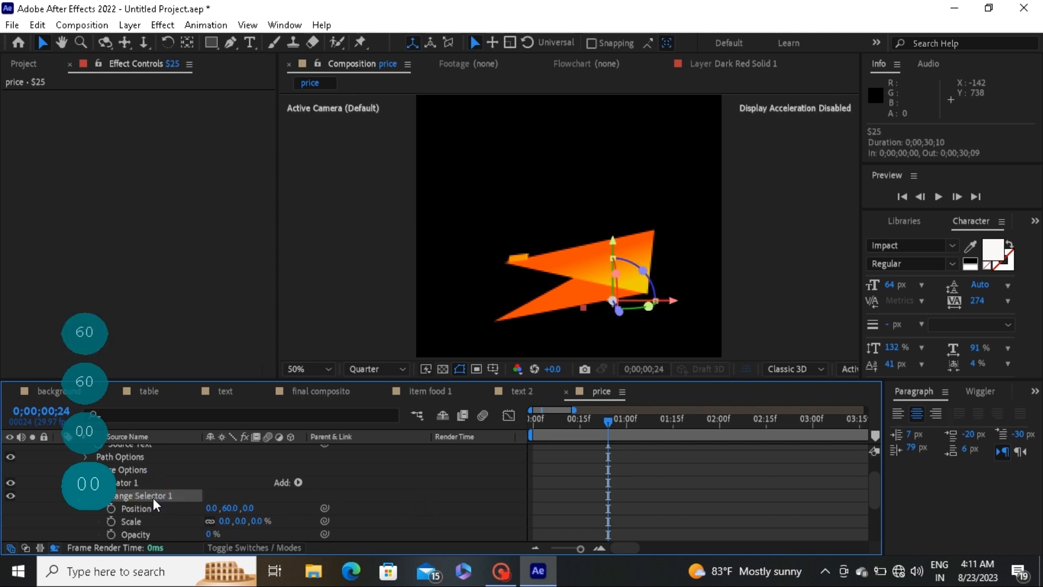
key(BackSpace)
click(298, 482)
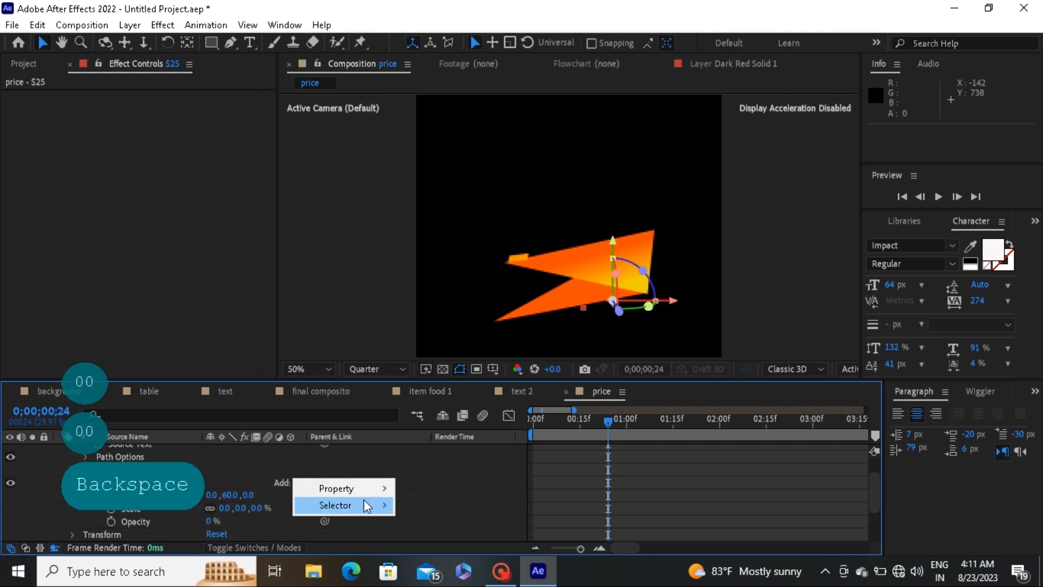
mouse_move(363, 503)
click(435, 538)
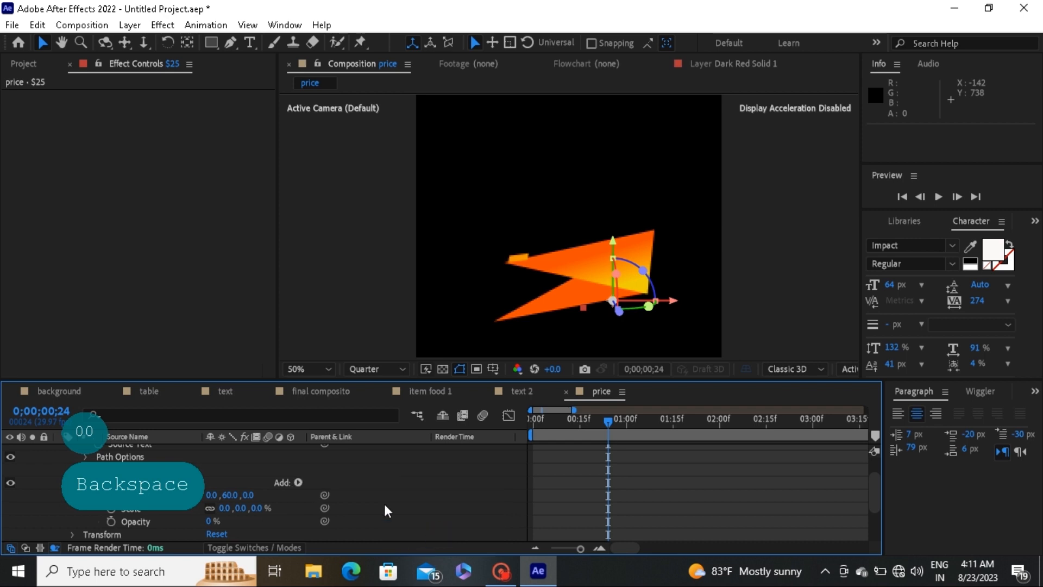
drag(873, 487, 873, 498)
click(99, 458)
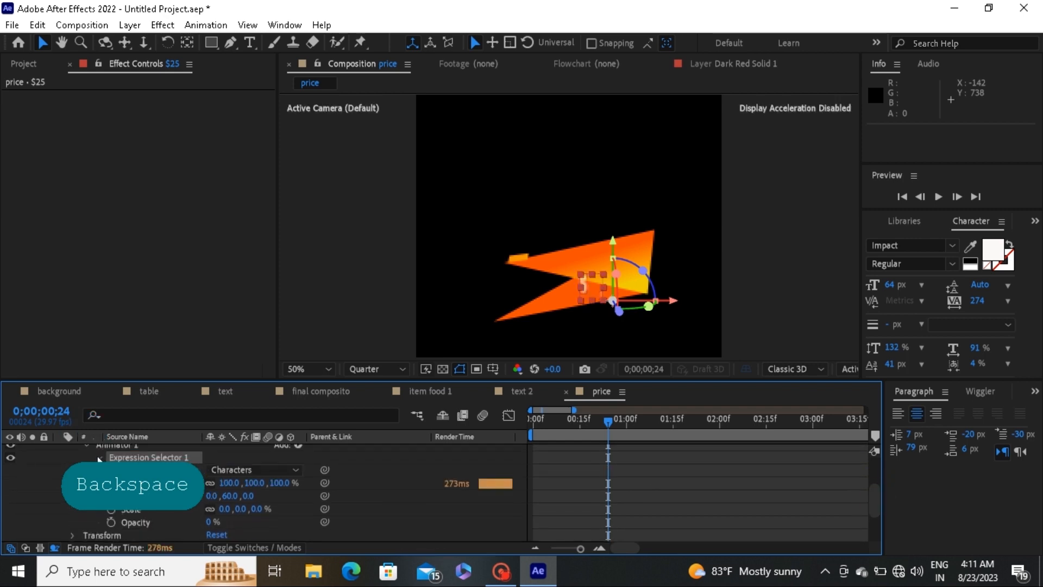
click(126, 484)
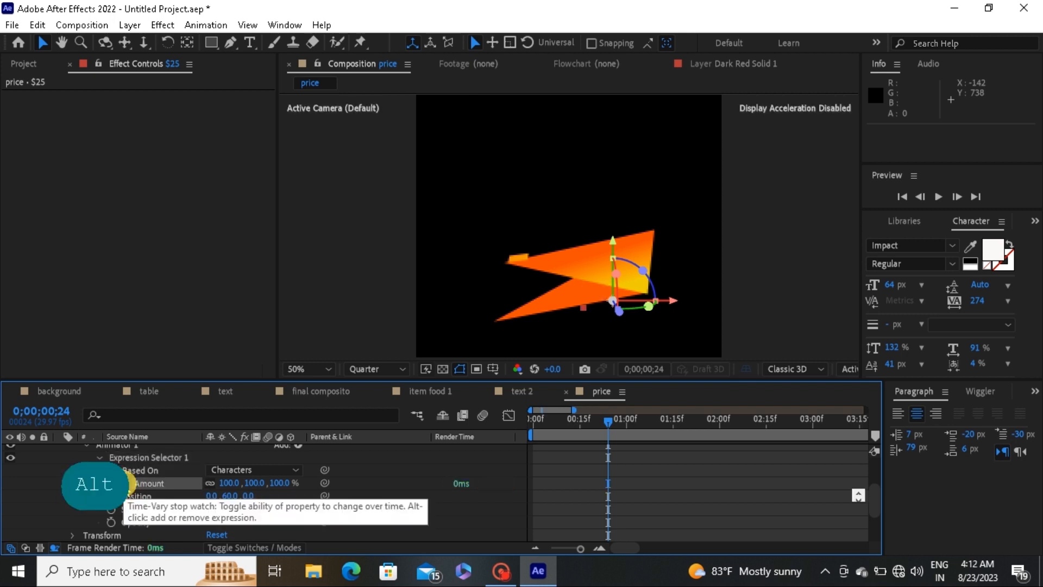
alt+click(128, 489)
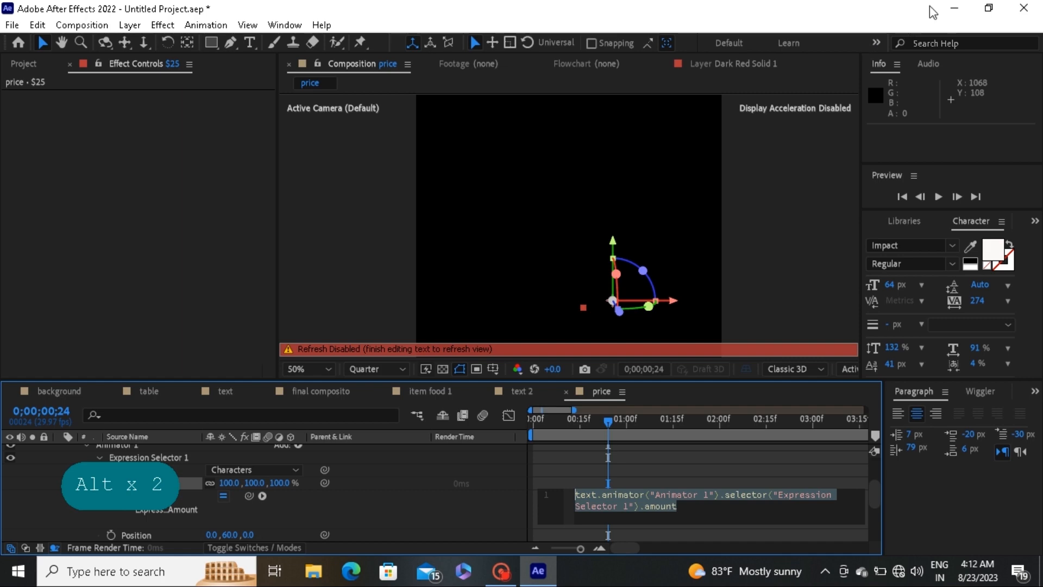
Open the "after text" file from the desktop in Notepad and copy its entire expression code
click(955, 8)
click(361, 506)
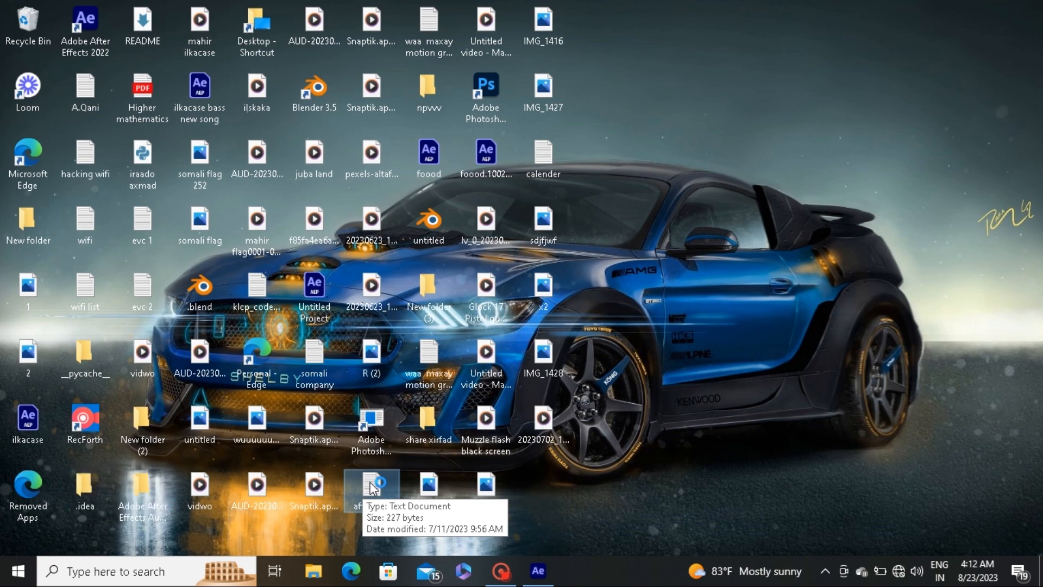
double_click(372, 487)
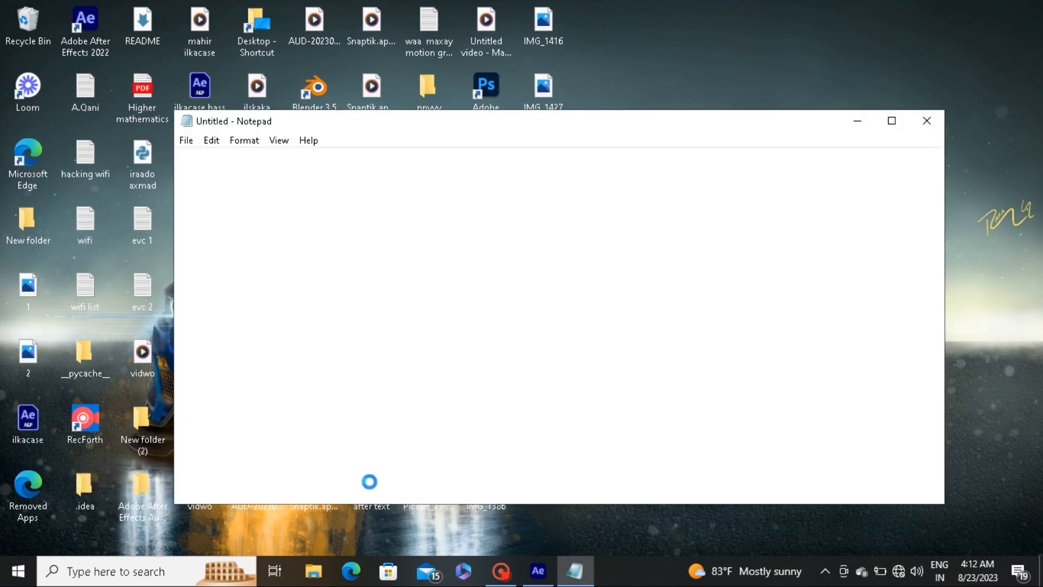
key(ctrl+a)
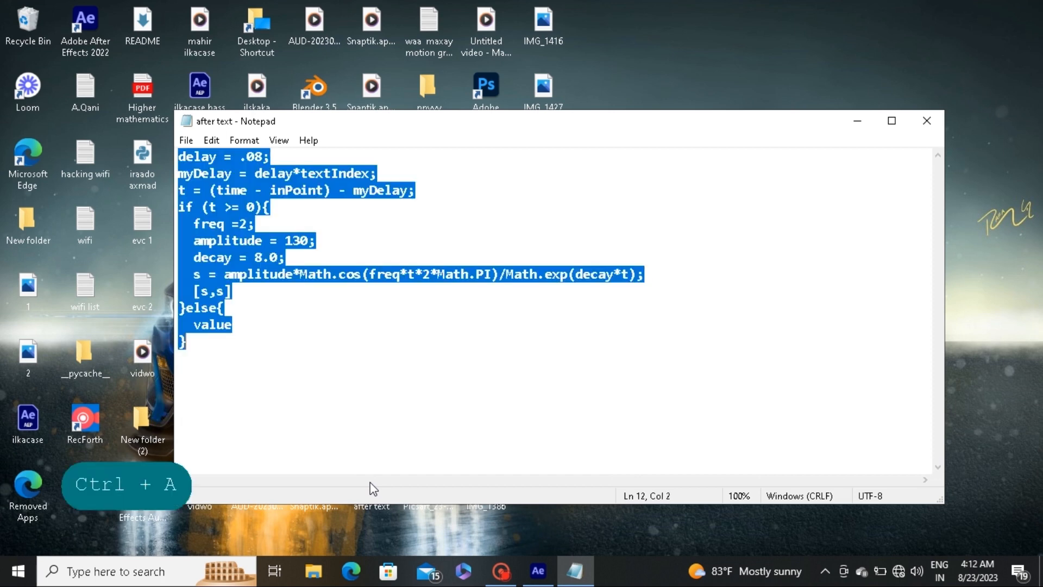
key(ctrl+c)
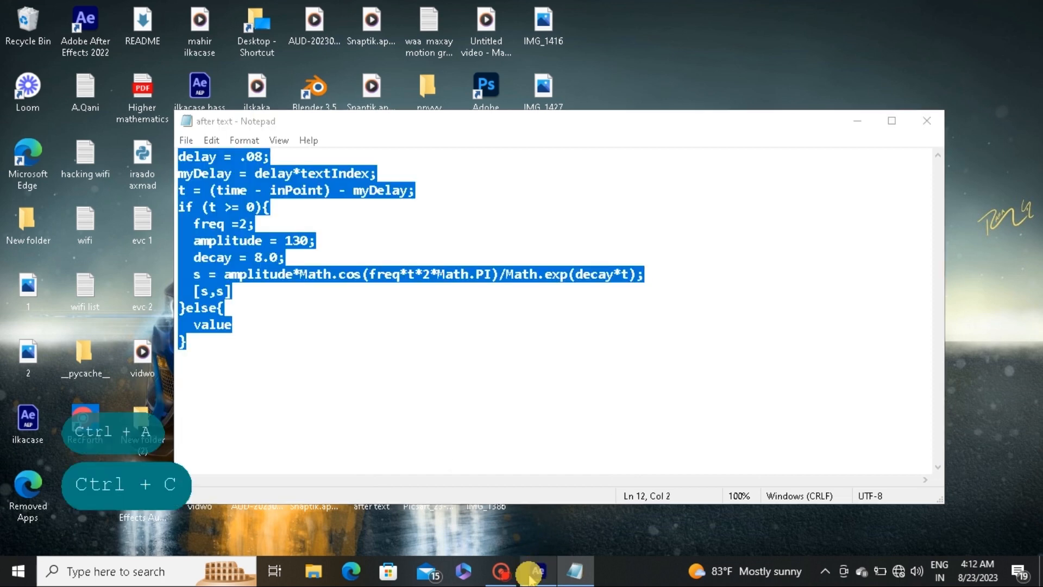
Return to After Effects and replace the Amount expression with the copied code using delay .08, freq 2, amplitude 130 and decay 8.0
click(537, 571)
click(609, 513)
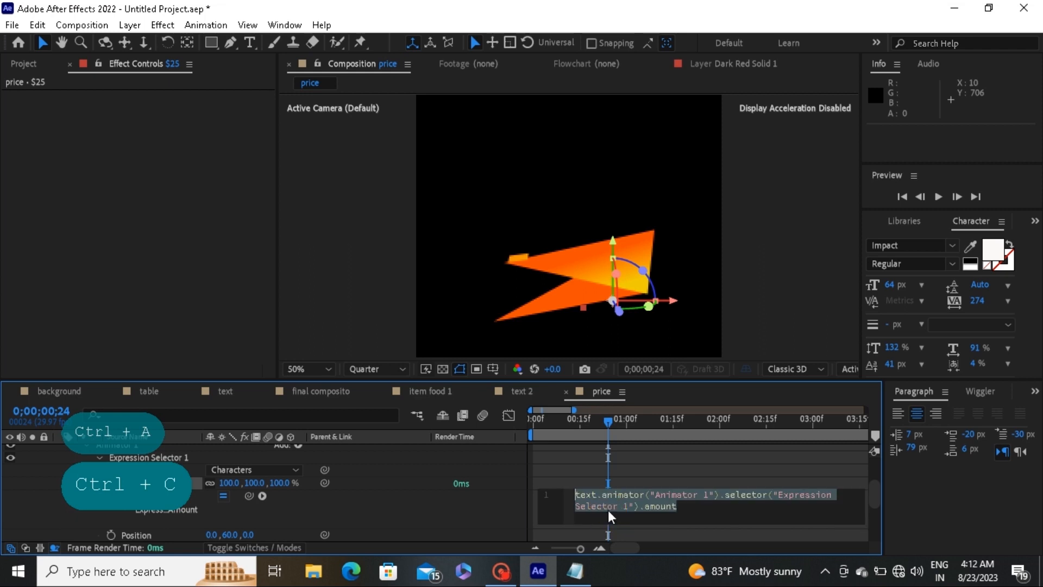
key(ctrl+v)
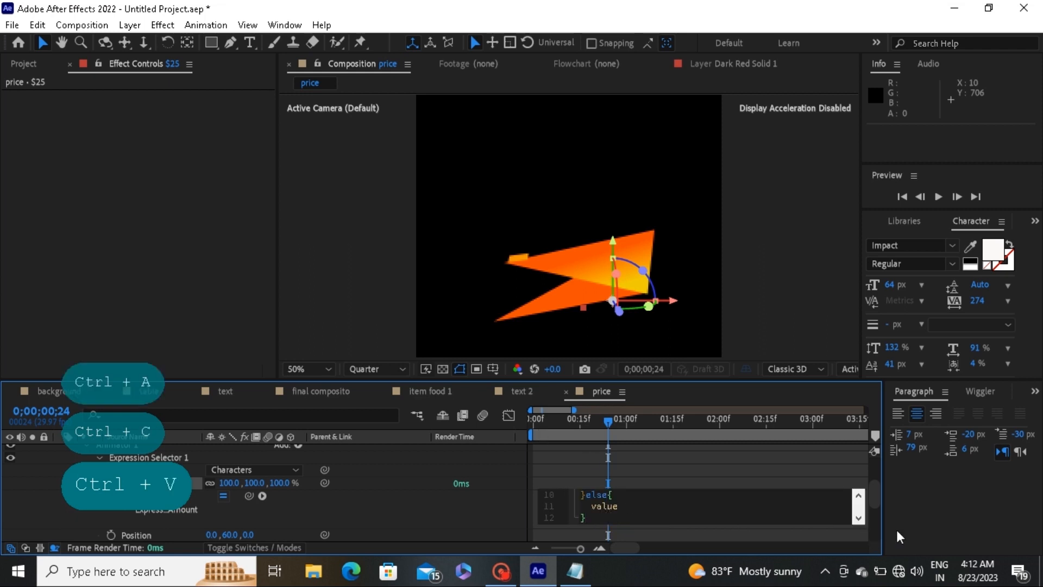
click(876, 496)
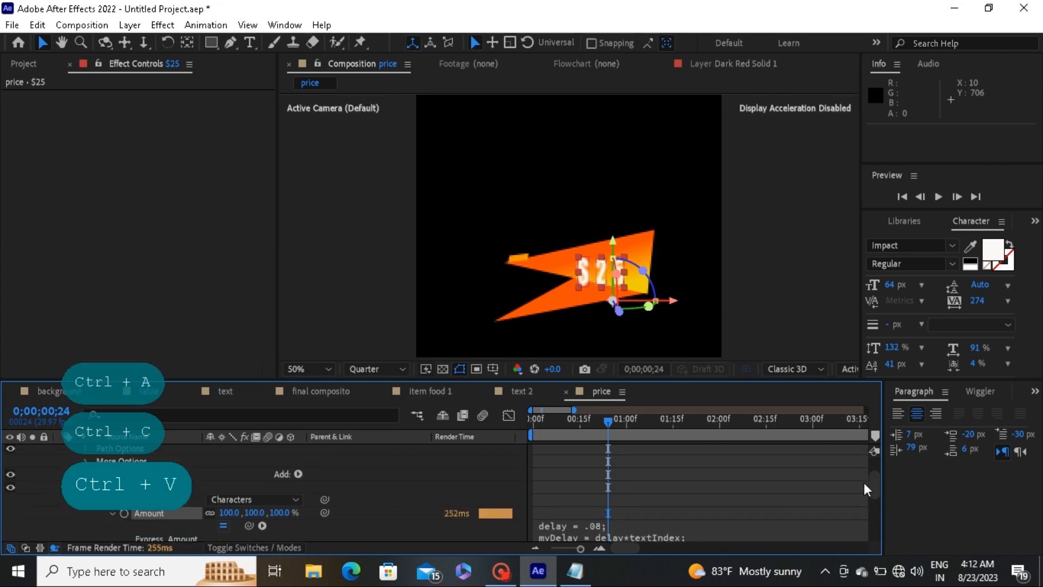
drag(872, 481, 871, 454)
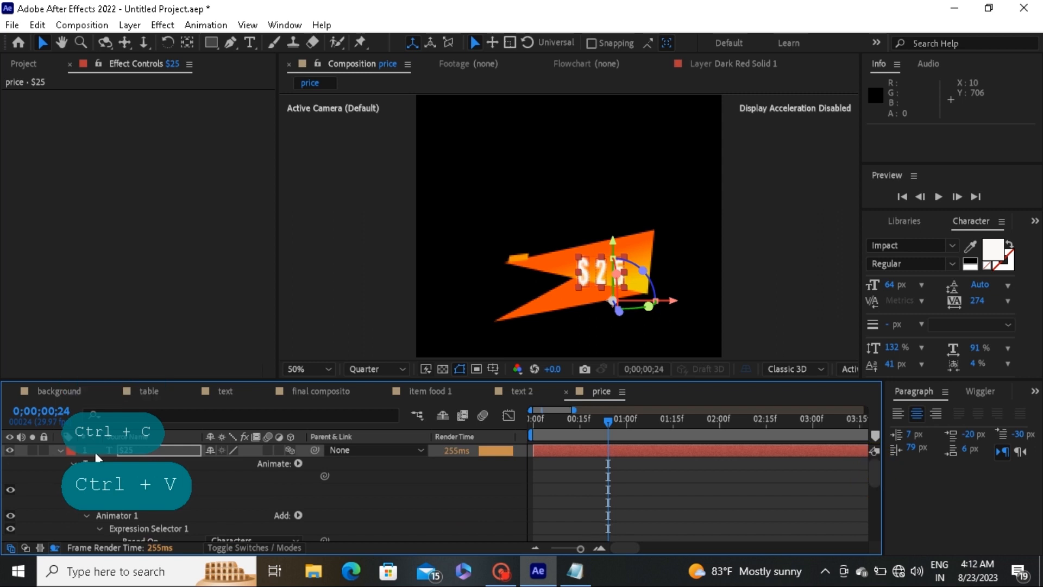
click(61, 451)
mouse_move(615, 431)
mouse_down()
mouse_move(598, 419)
mouse_move(536, 424)
mouse_move(634, 430)
mouse_up()
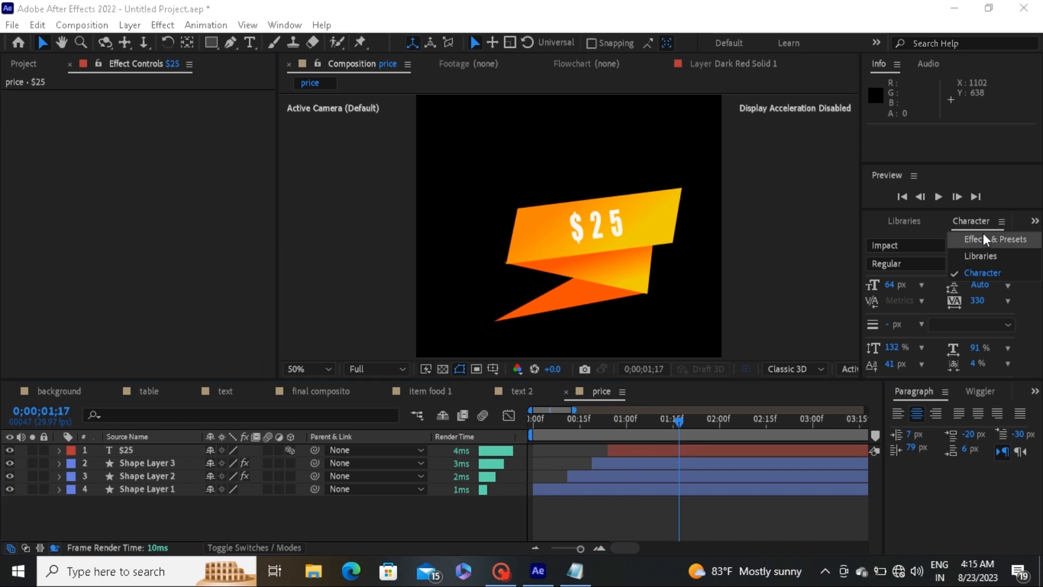
Find the Drop Shadow effect, apply it to the $25 text layer, and preview the price composition
click(983, 232)
click(1032, 241)
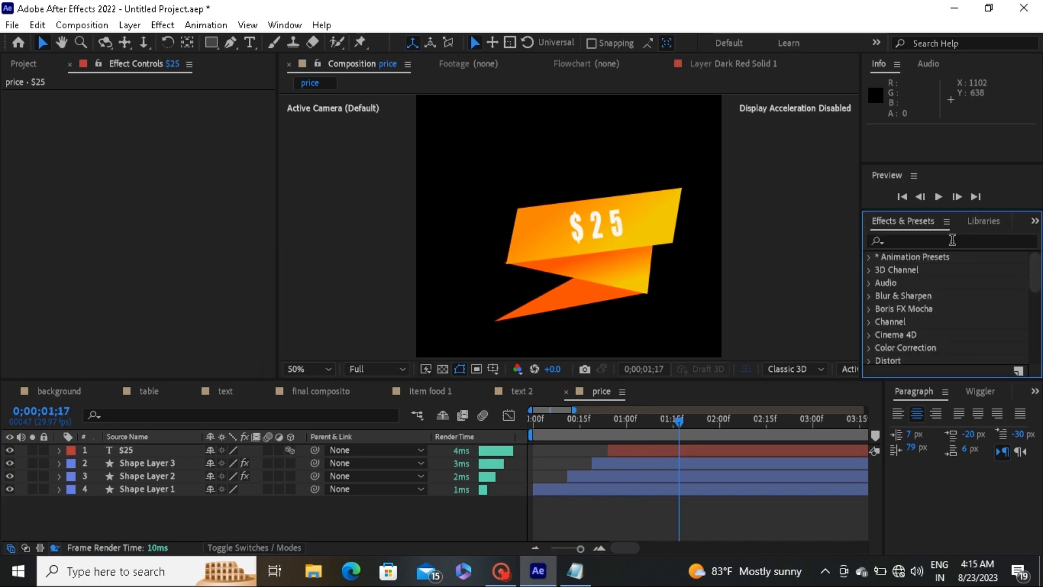
click(952, 241)
text(shao)
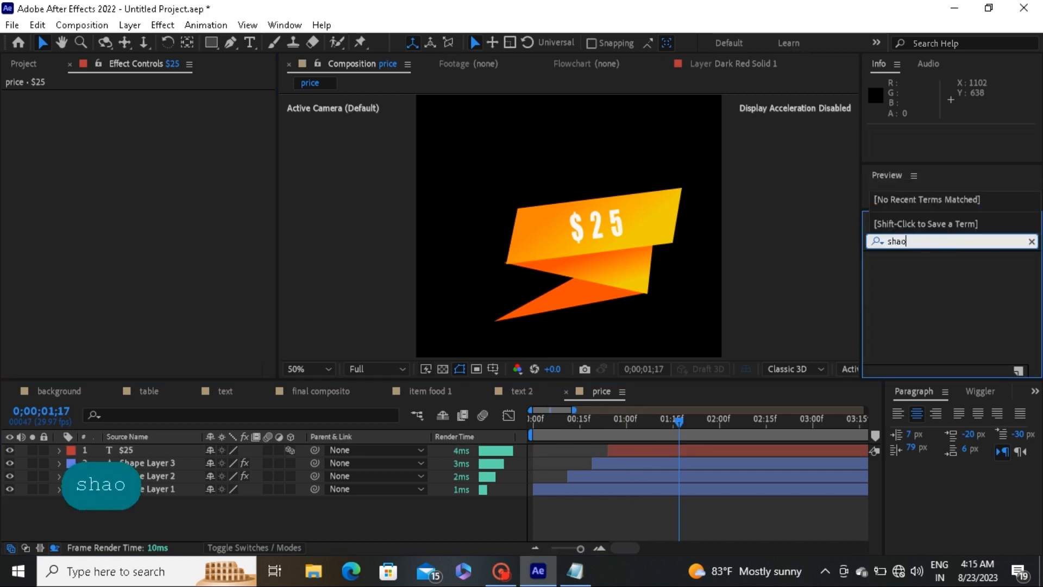
key(BackSpace)
text(d)
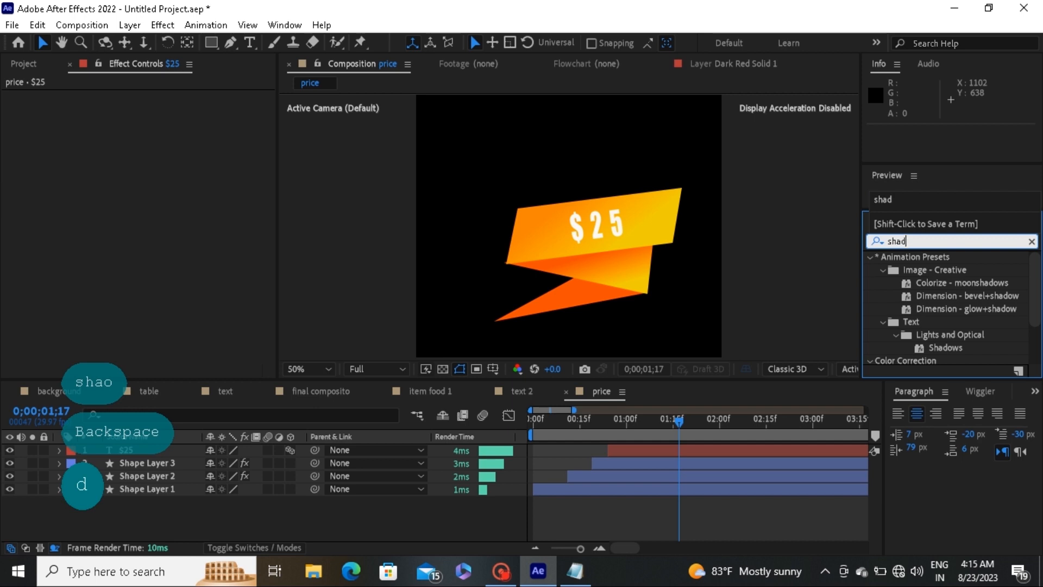
text(ow)
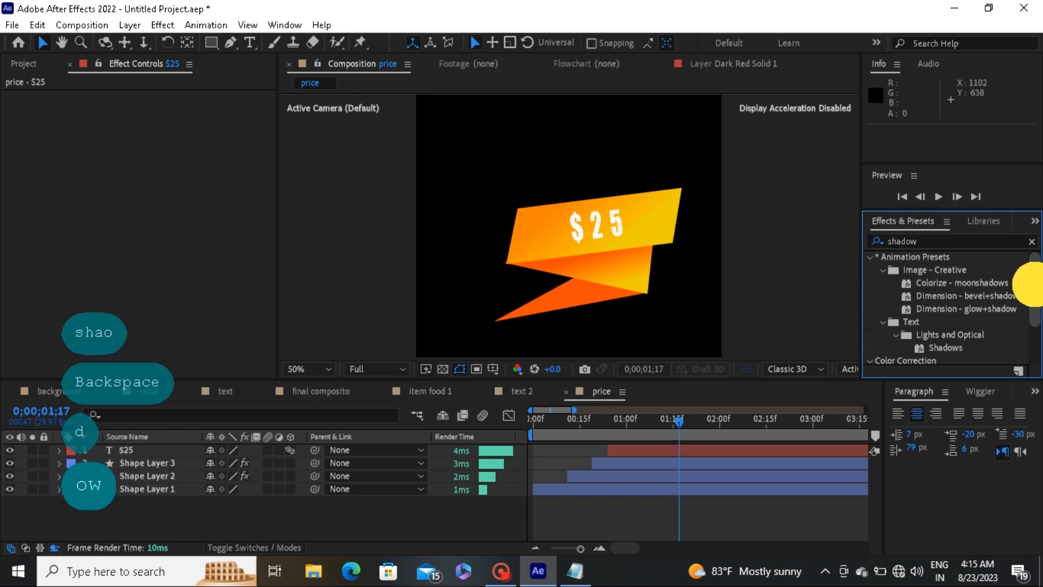
scroll(1023, 326, down, 2)
scroll(1025, 302, down, 2)
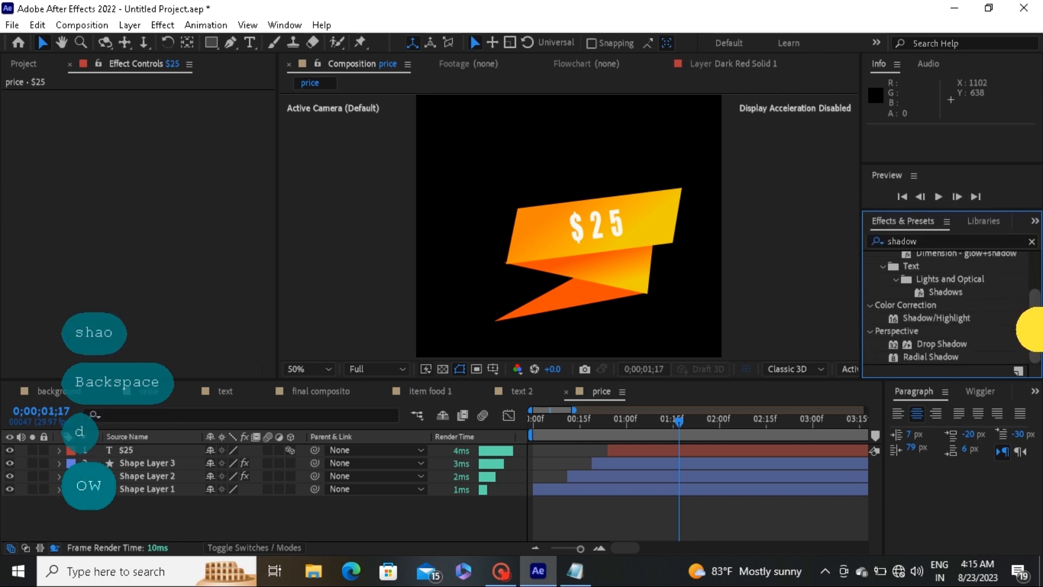
drag(933, 343, 674, 450)
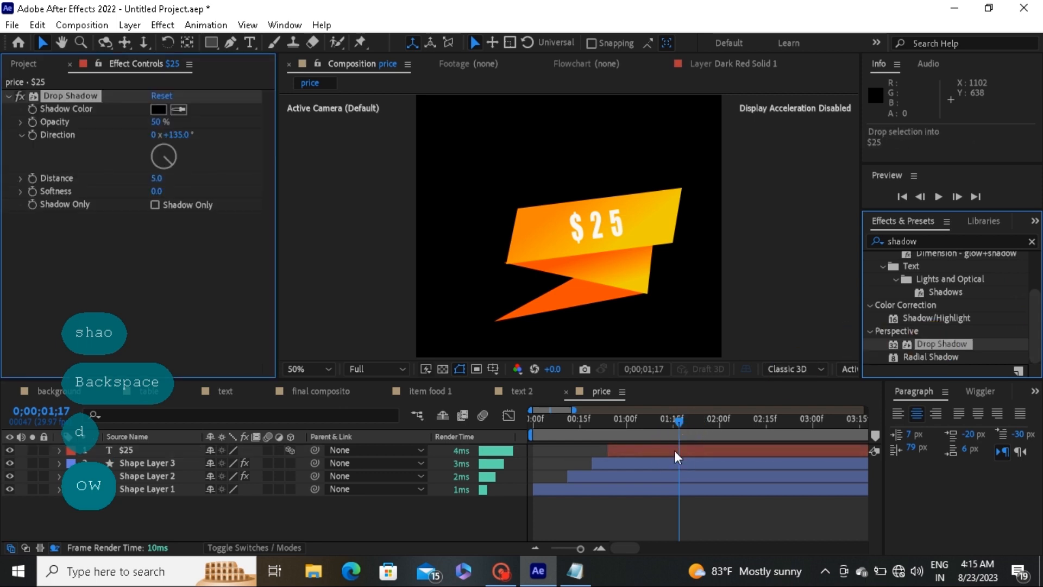
click(159, 181)
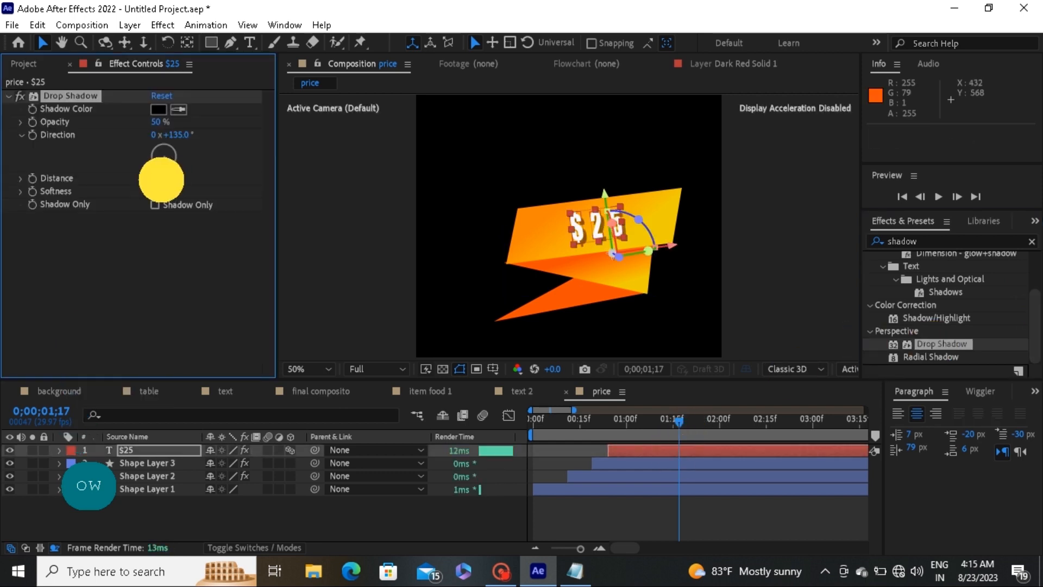
key(space)
key(space)
Add the price composition to the item food 1 composition as the layer above text 2
click(434, 393)
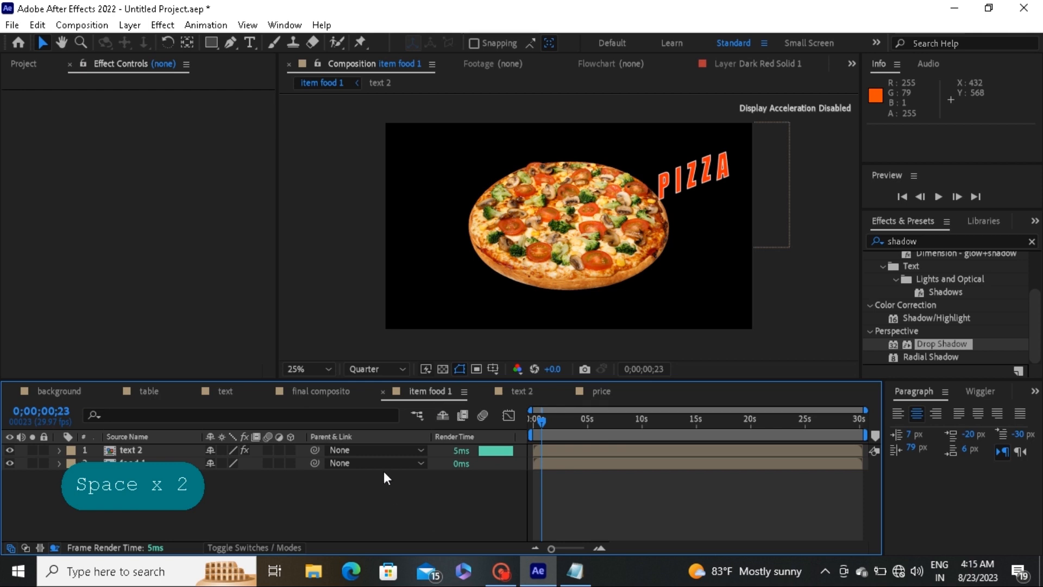
click(24, 64)
key(BackSpace)
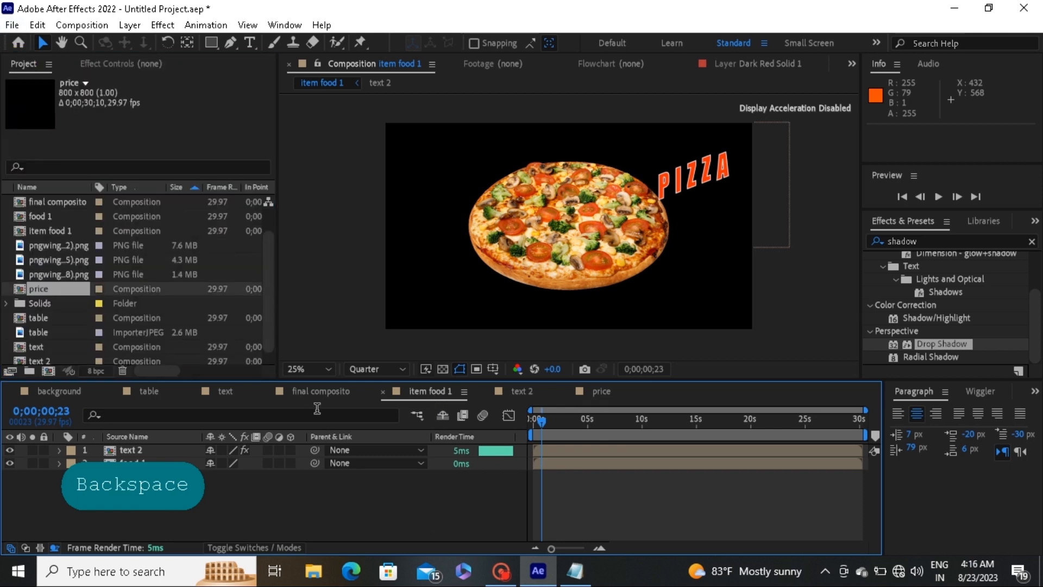
drag(33, 289, 81, 451)
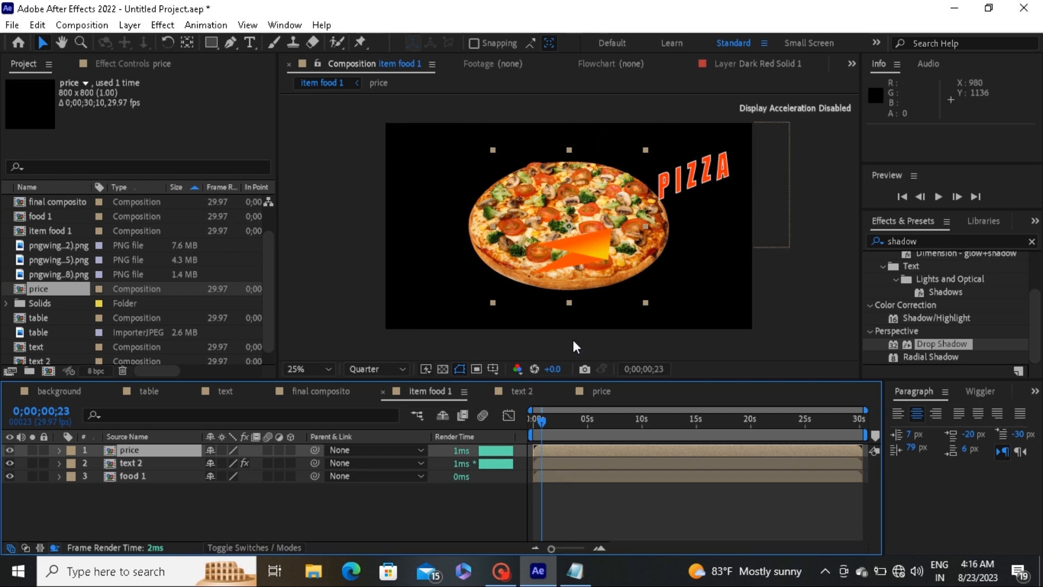
Lay out item food 1 with food 1 scaled to 86% and price beside the pizza, starting text 2 at 0;00;00;12
drag(541, 425, 567, 422)
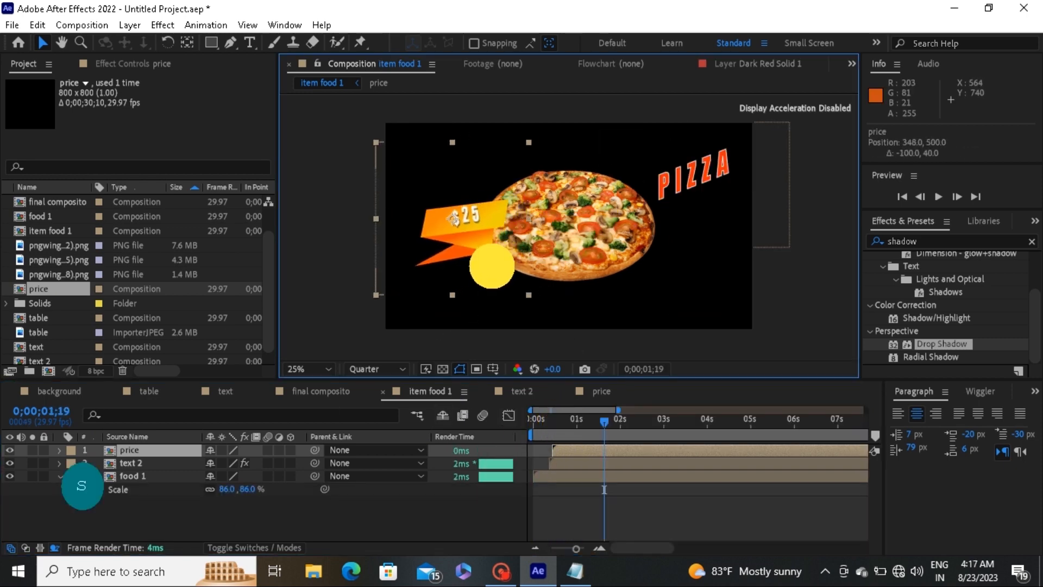
click(598, 548)
drag(563, 467, 556, 466)
drag(543, 416, 517, 422)
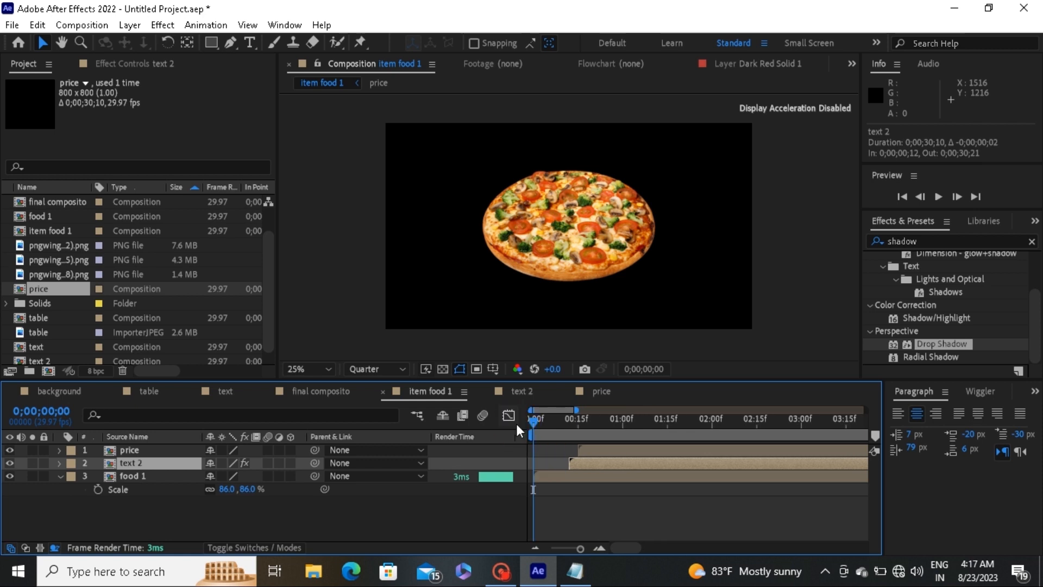
Add the item food 1 composition to final composito as the topmost layer
click(324, 391)
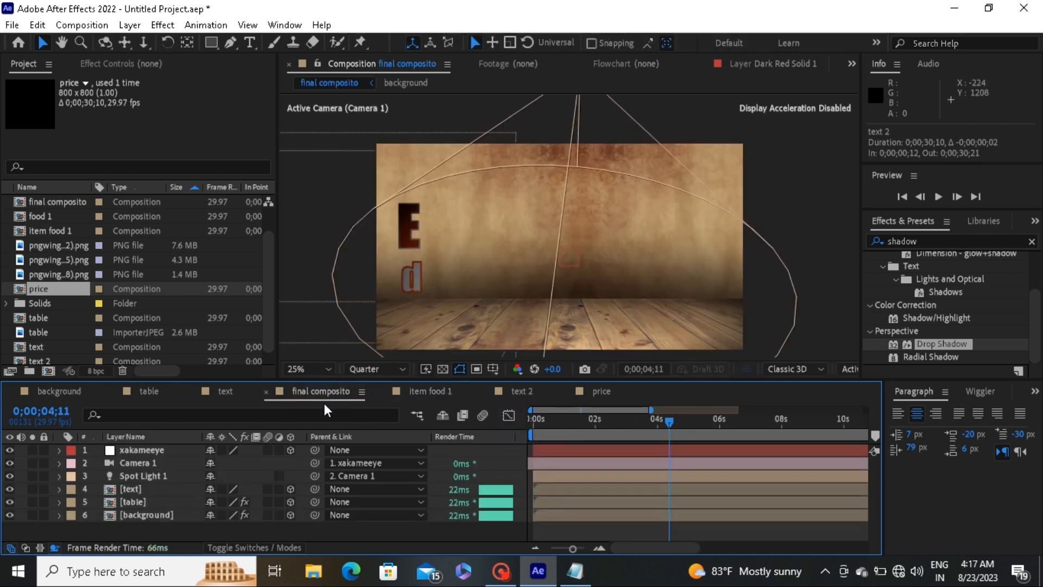
click(536, 547)
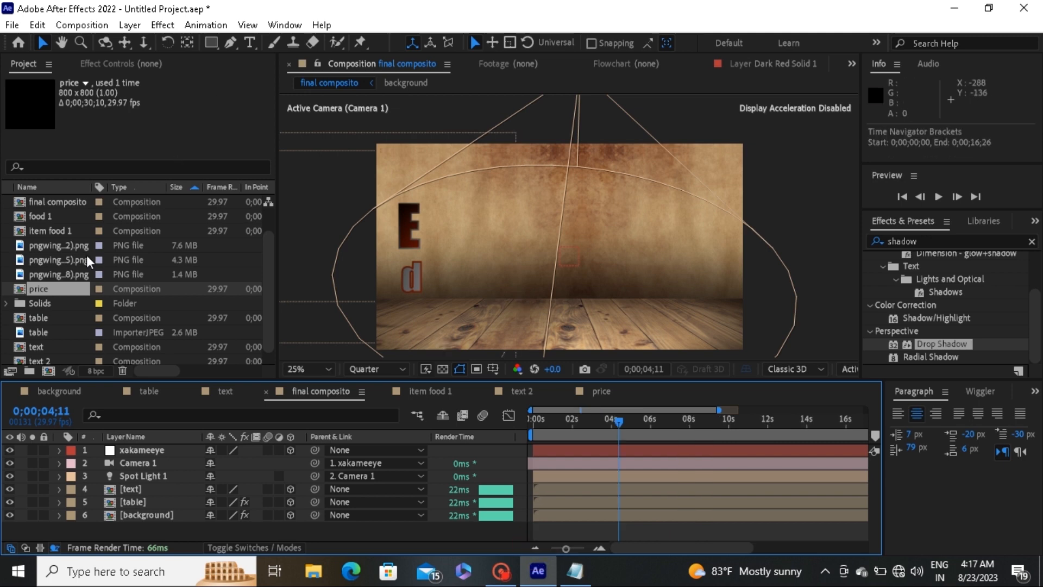
click(34, 230)
drag(45, 227, 516, 444)
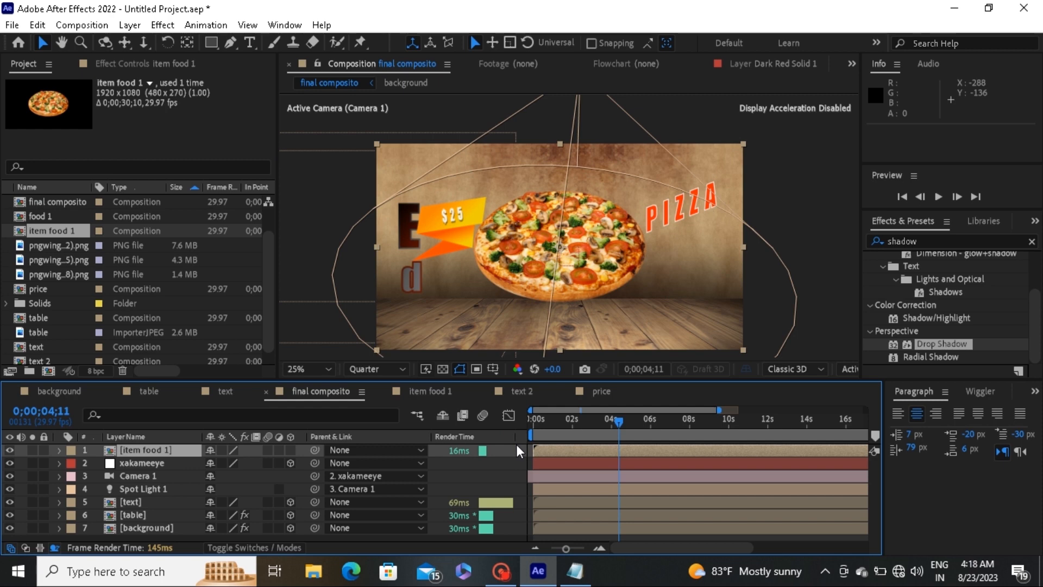
Shift the item food 1 layer to start at about 4 seconds and preview its entrance around the camera move
click(630, 421)
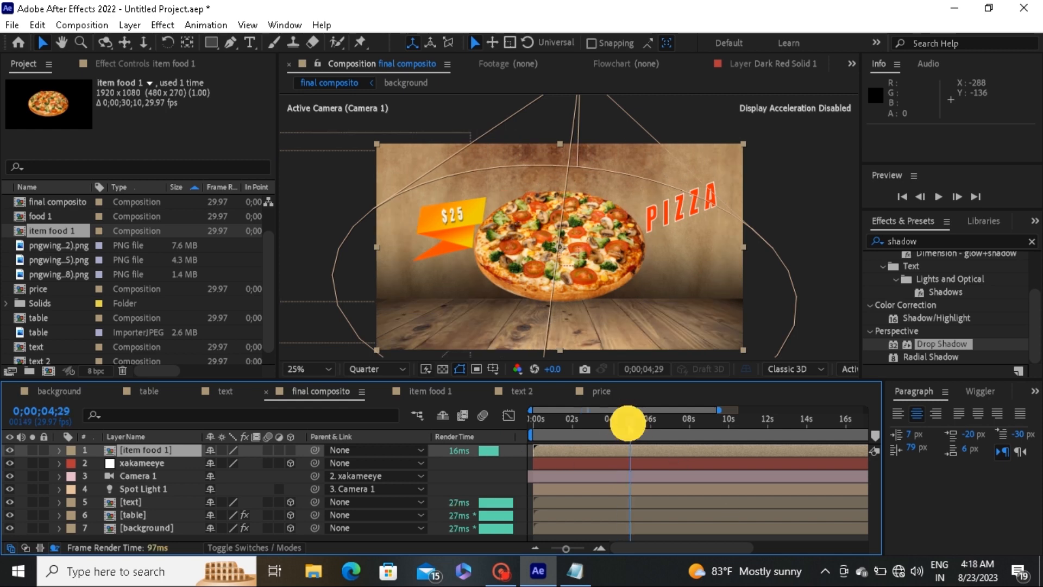
drag(552, 451, 636, 452)
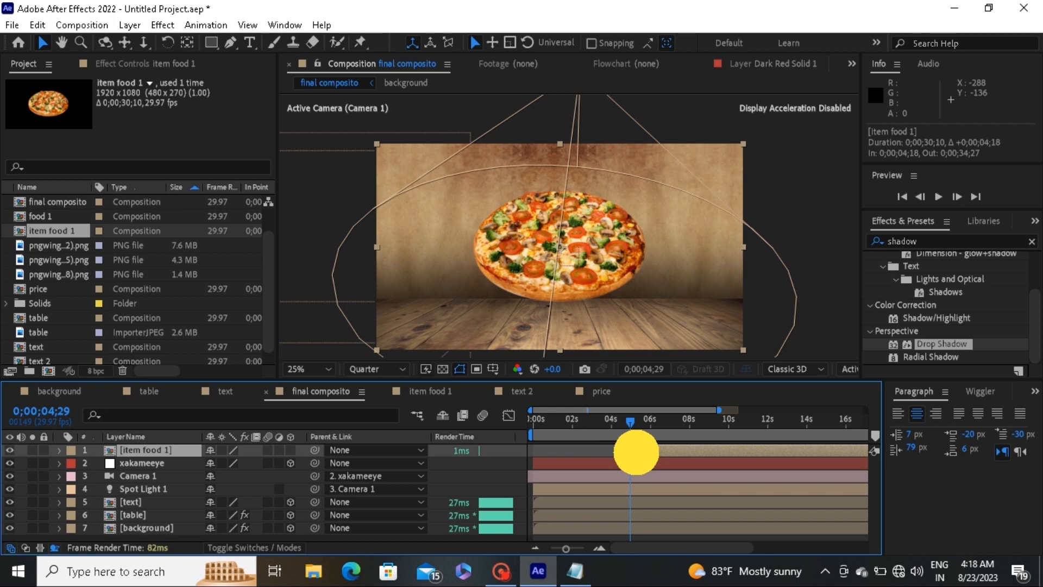
key(space)
key(space)
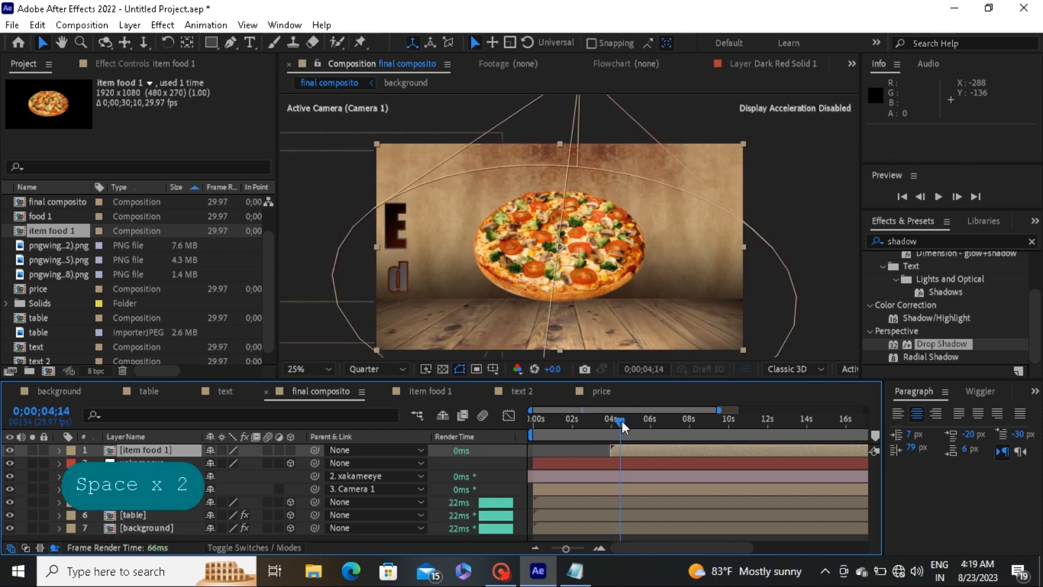
click(625, 421)
drag(627, 420, 621, 422)
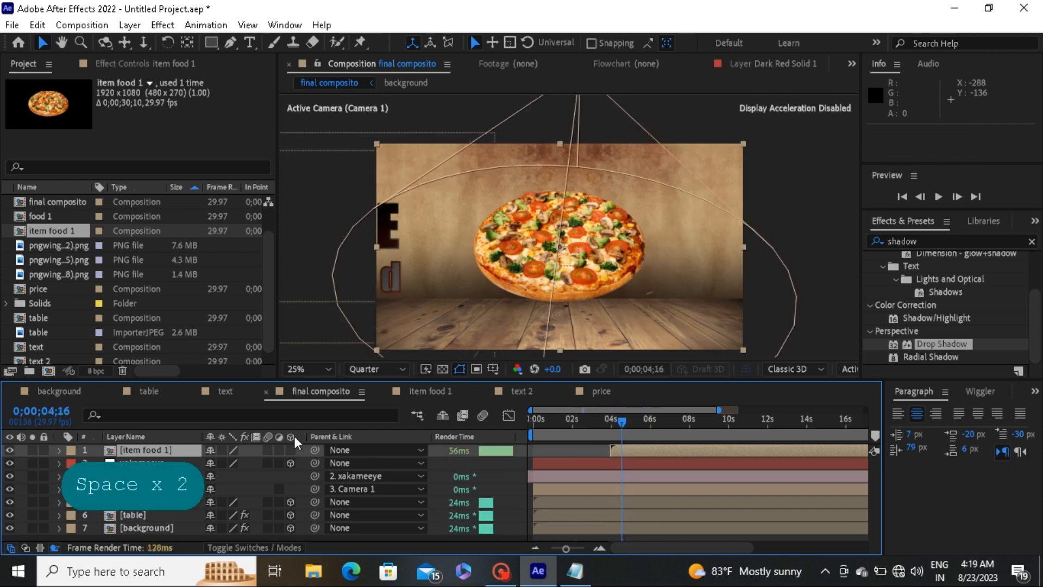
Make the item food 1 layer 3D and move it along the scene to center it in the camera's final view
click(289, 450)
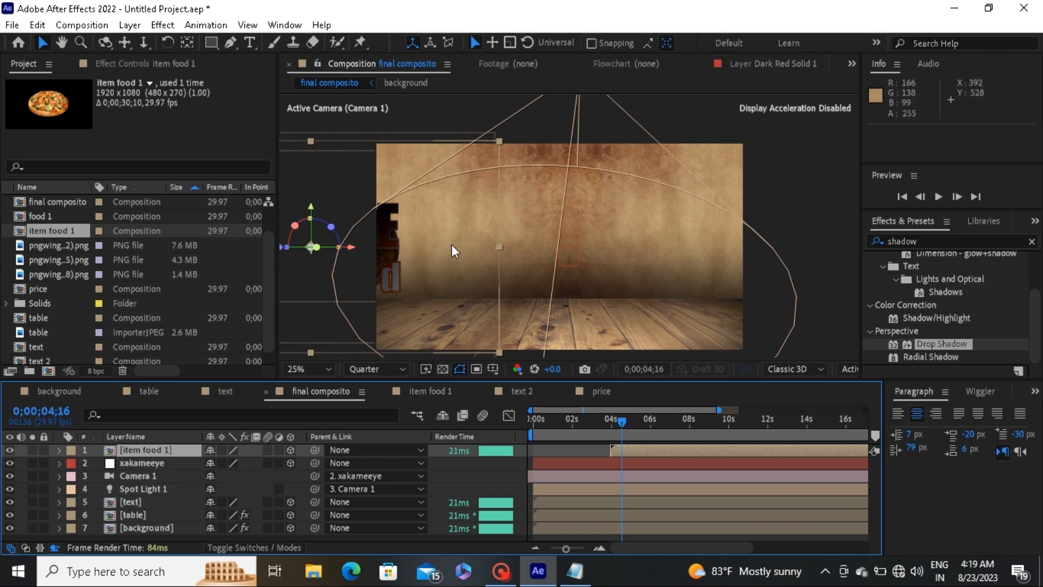
drag(452, 248, 702, 255)
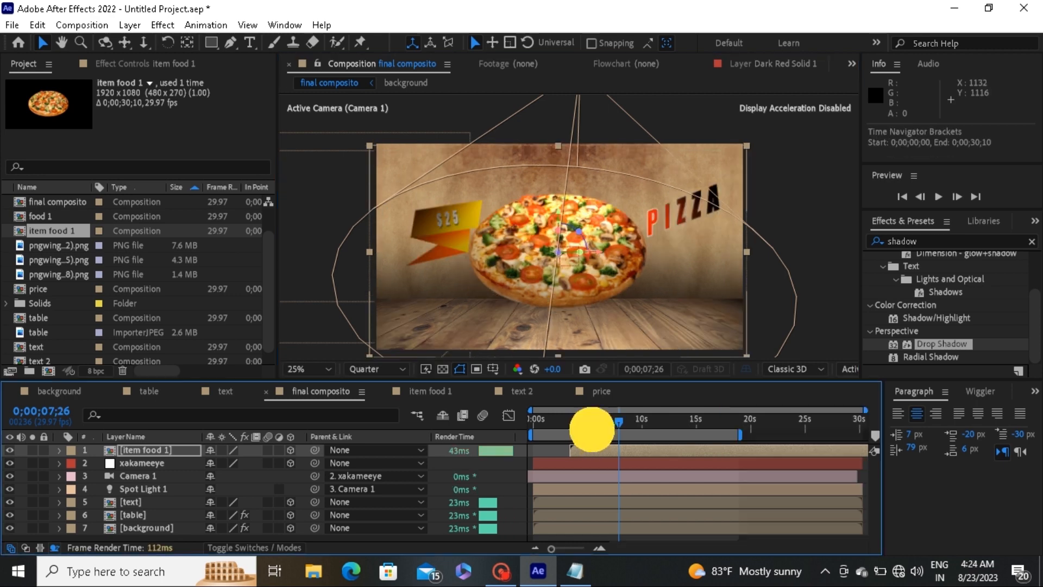
Shorten the work area of final composito to end at 0;00;07;12 and preview it from the start
drag(591, 429, 551, 434)
drag(699, 433, 672, 433)
drag(739, 433, 615, 438)
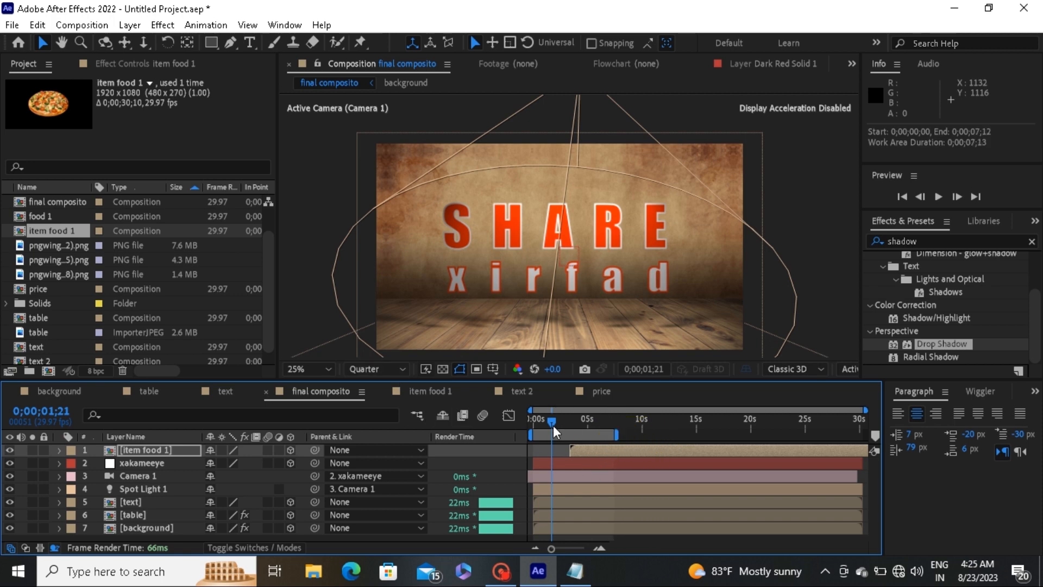
drag(553, 425, 533, 425)
key(space)
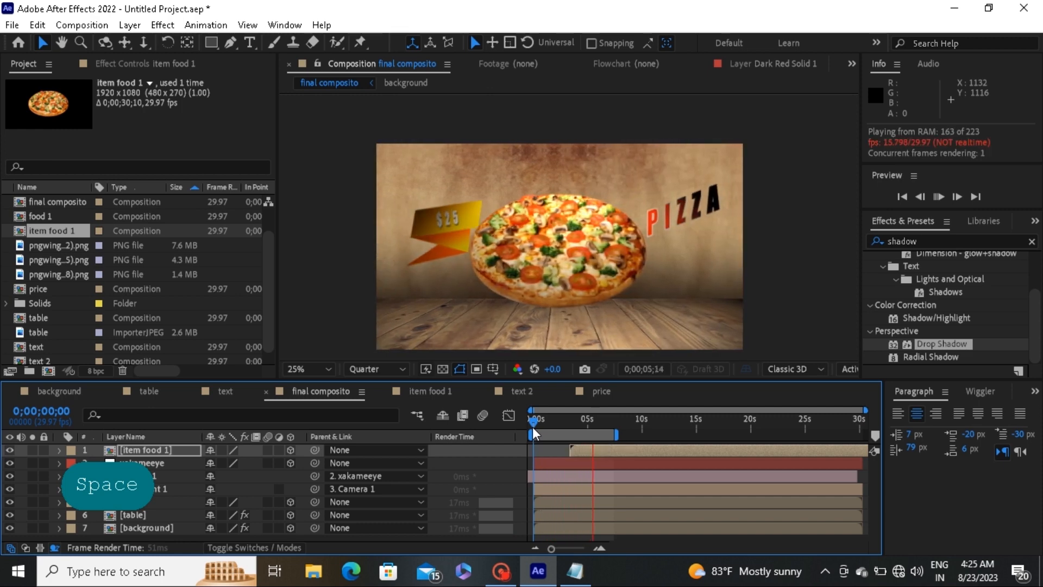
key(space)
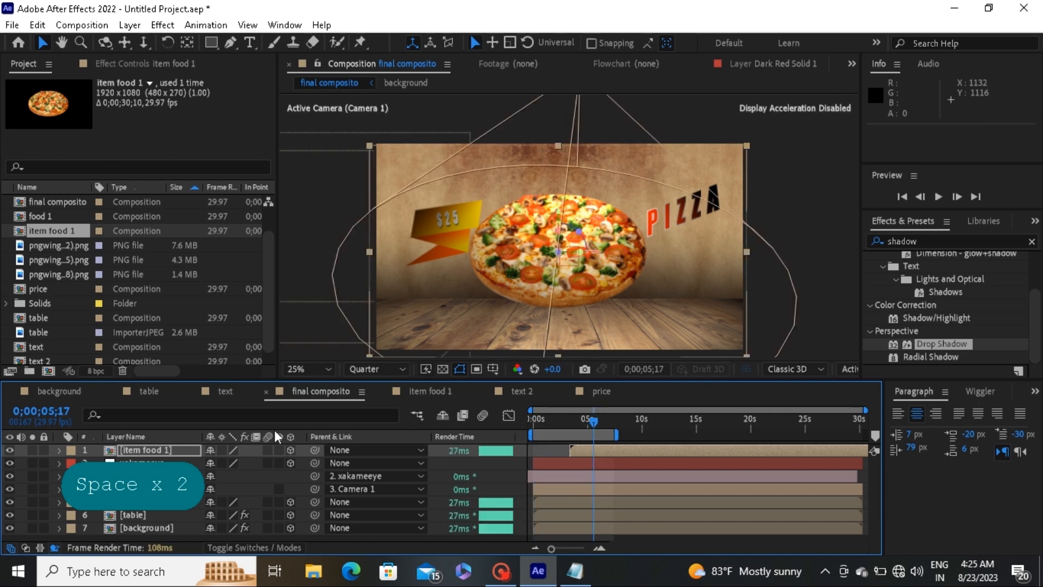
Turn on Casts Shadows in the item food 1 layer's material options
key(a)
key(a)
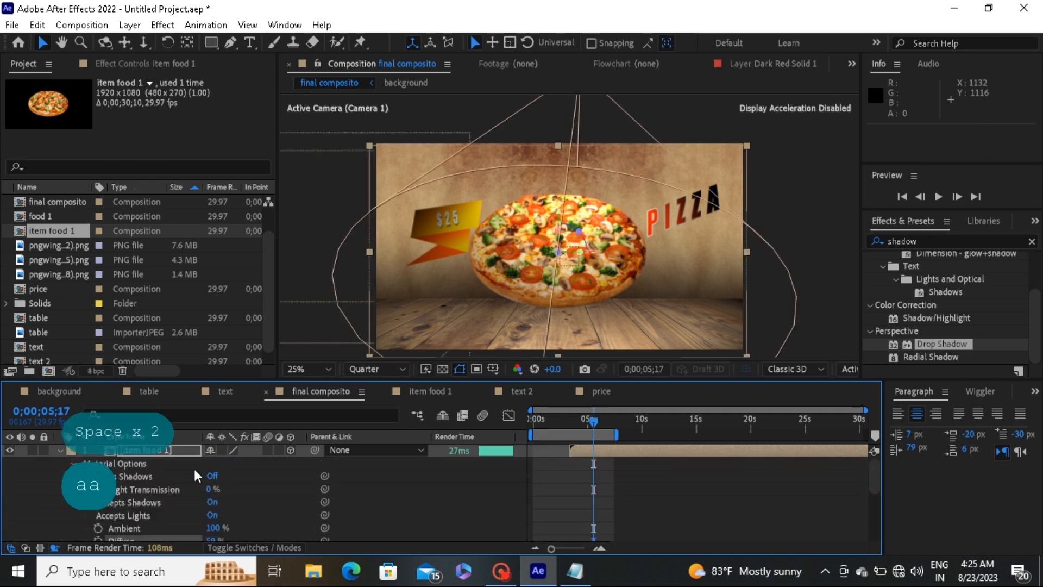
click(212, 476)
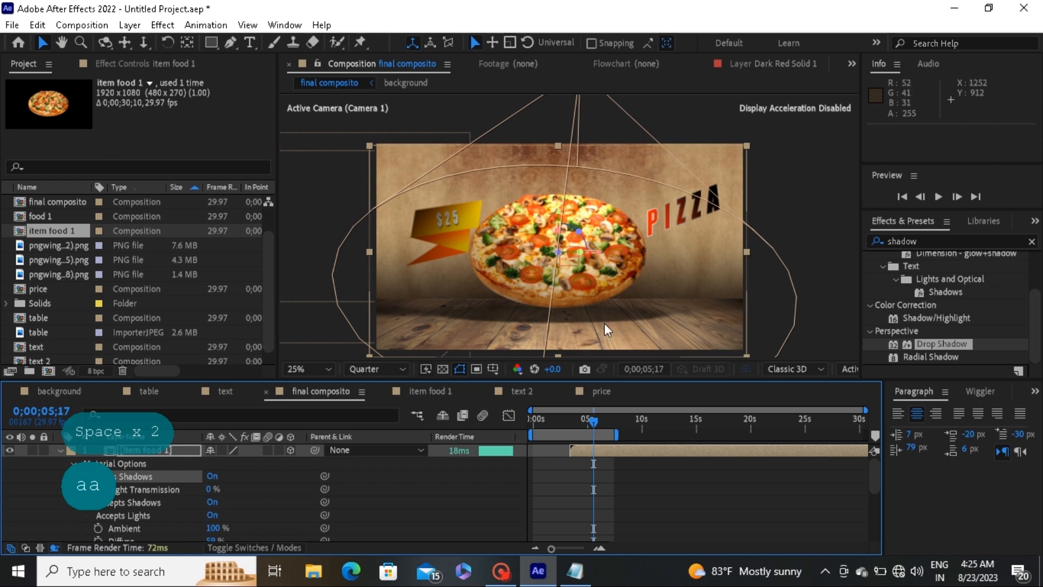
click(58, 451)
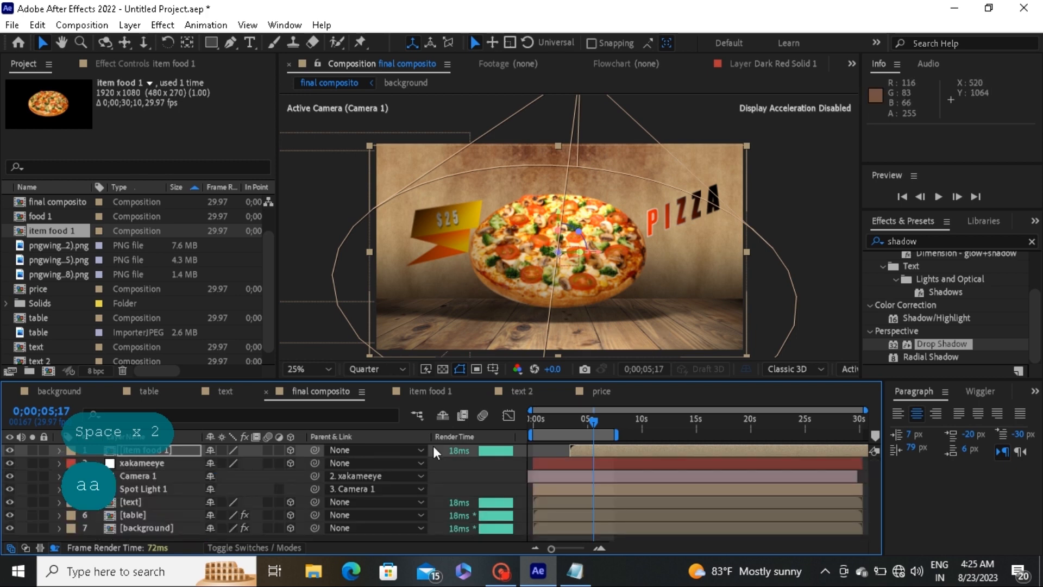
At 0;00;03;17, find Curves among the color correction effects and apply it to the table layer
click(567, 426)
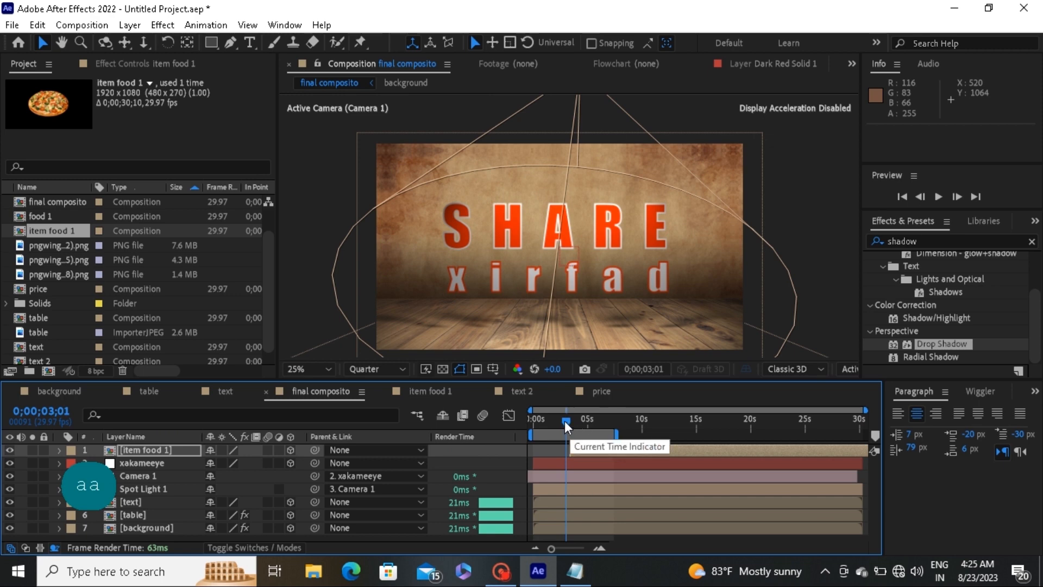
drag(565, 420, 572, 421)
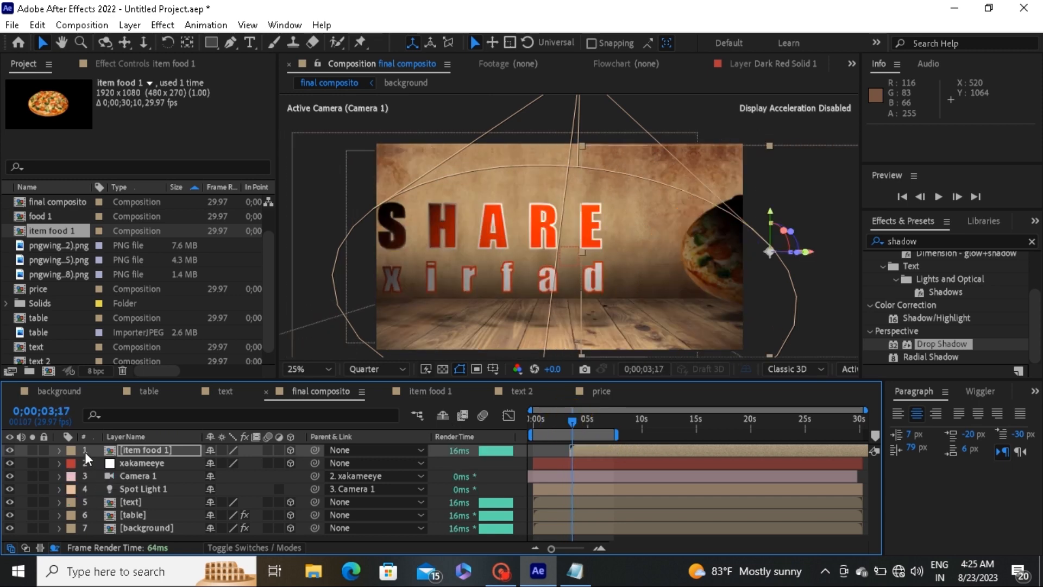
click(340, 533)
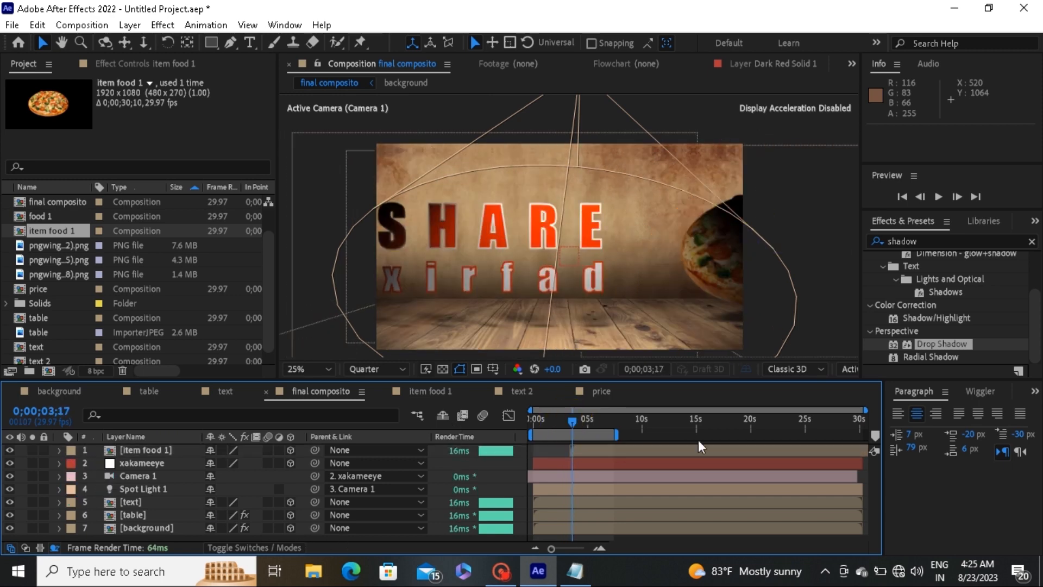
click(1033, 241)
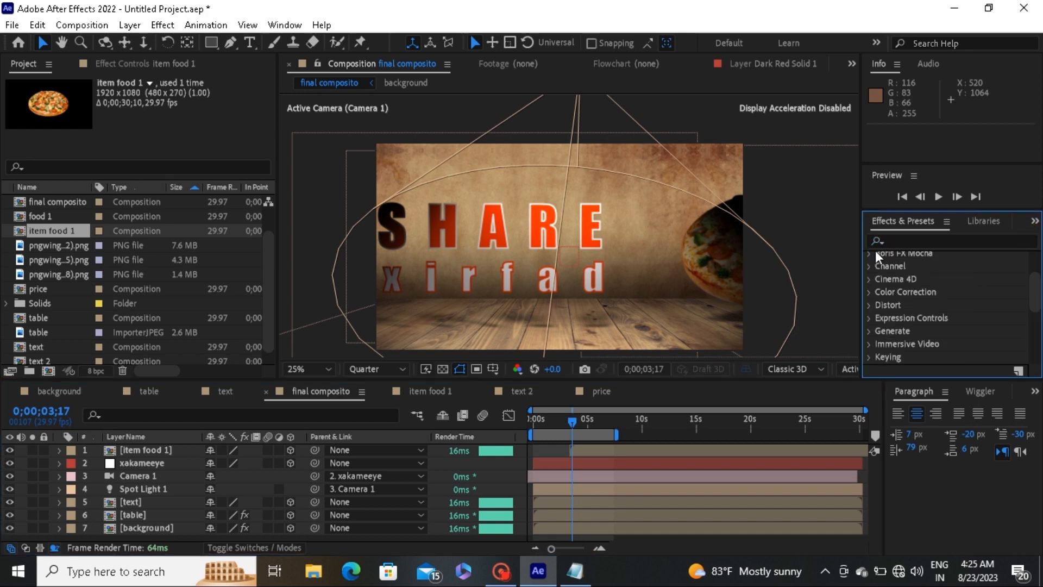
click(869, 291)
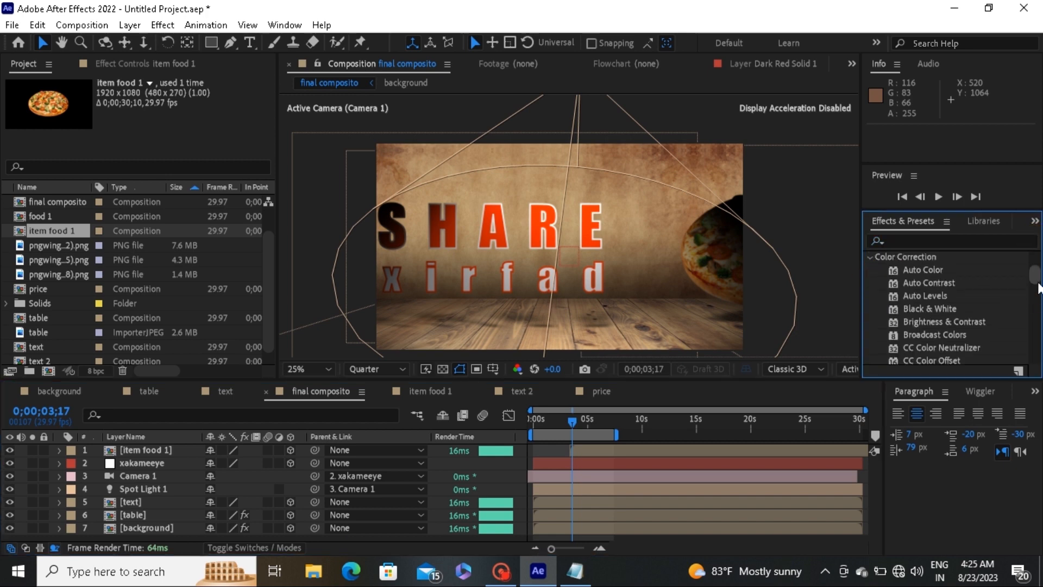
drag(1037, 287, 1033, 301)
click(981, 301)
scroll(981, 301, down, 1)
click(923, 272)
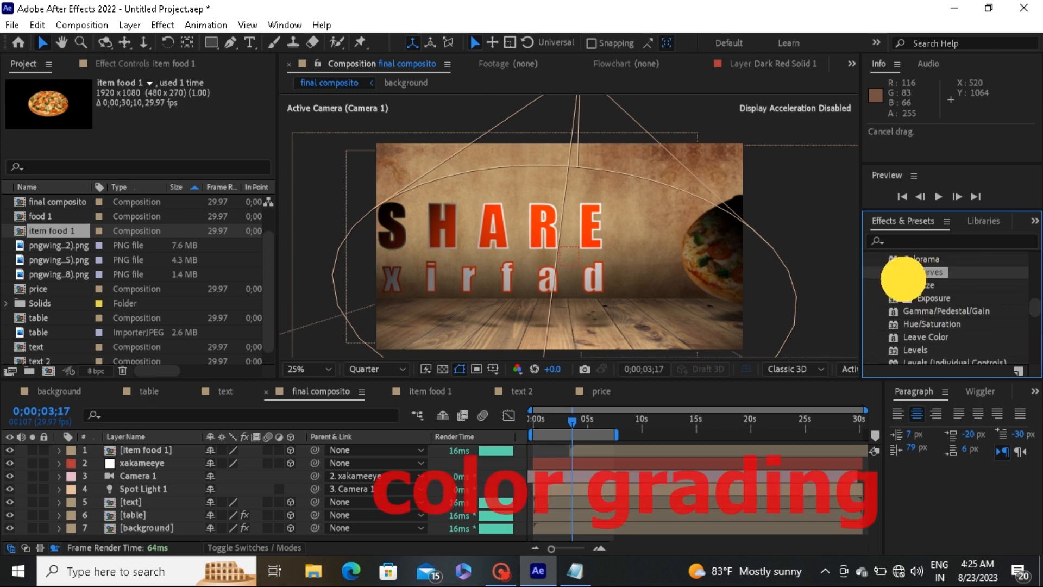
drag(931, 271, 553, 523)
key(ctrl+z)
drag(966, 274, 575, 515)
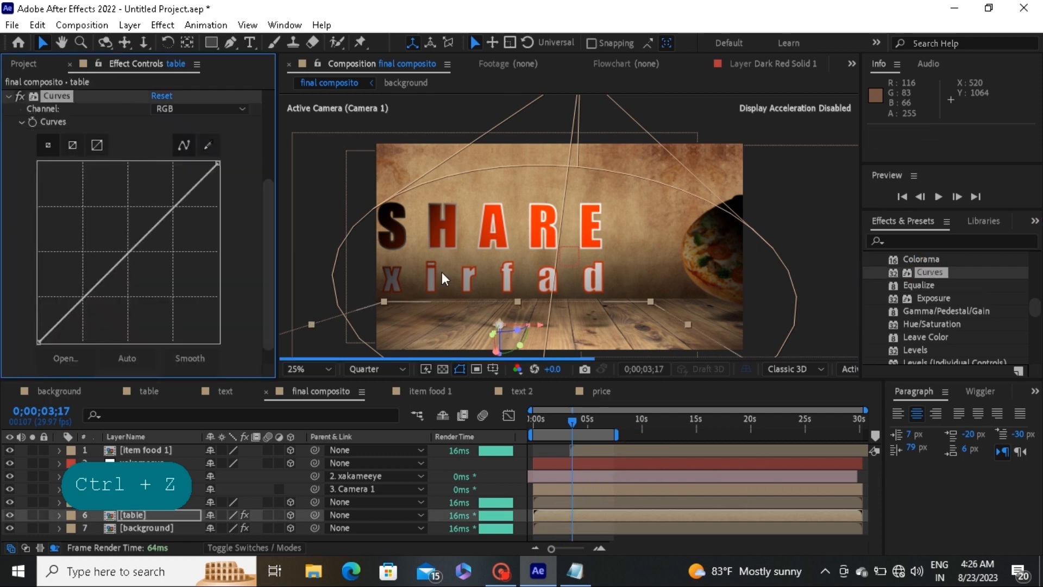
Shape the table's RGB curve by anchoring the highlights and pulling the shadows down for more contrast
click(168, 207)
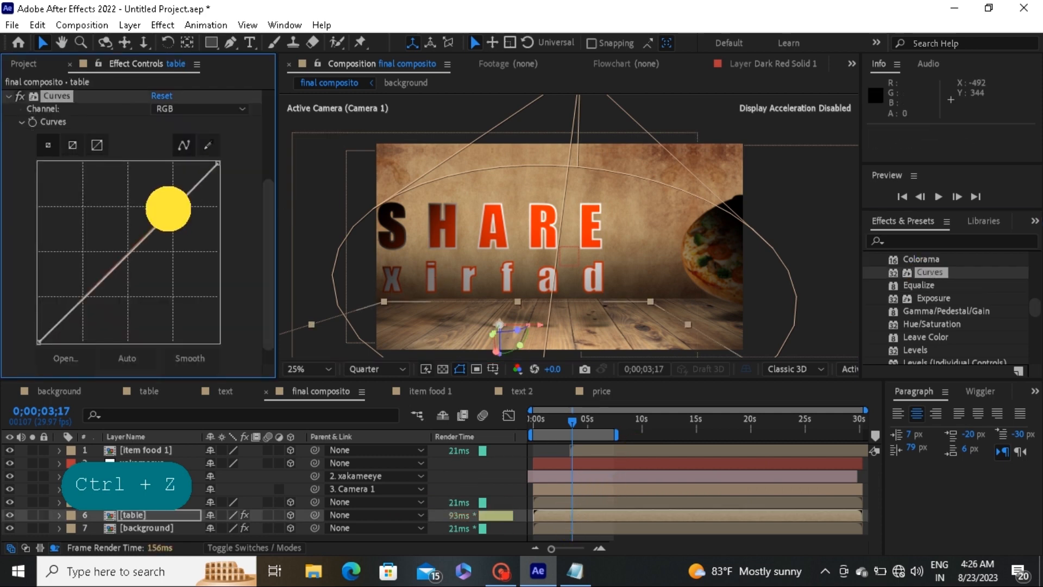
drag(89, 285, 94, 305)
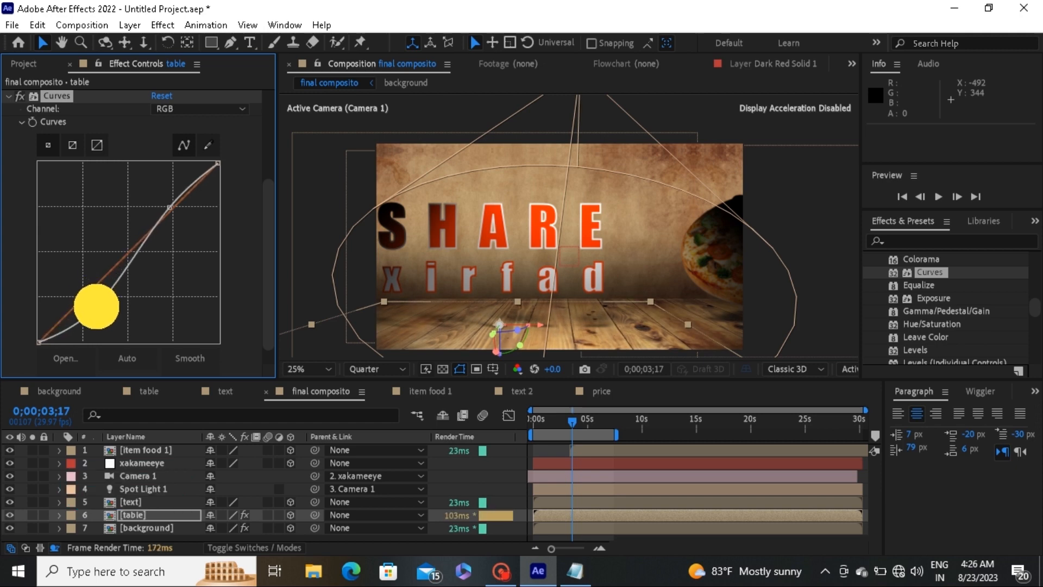
drag(96, 308, 96, 307)
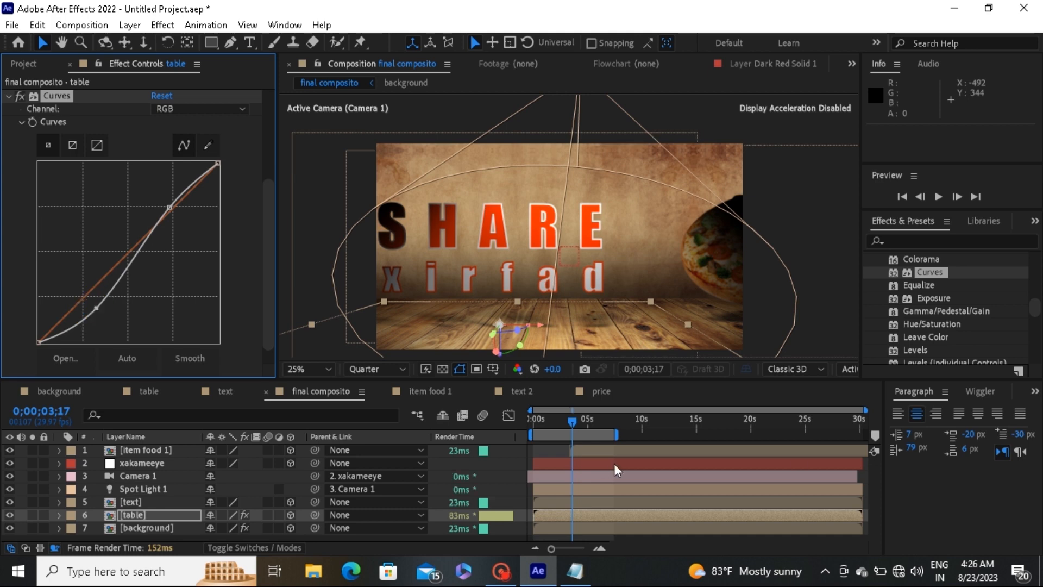
Create a new adjustment layer in final composito
right_click(234, 535)
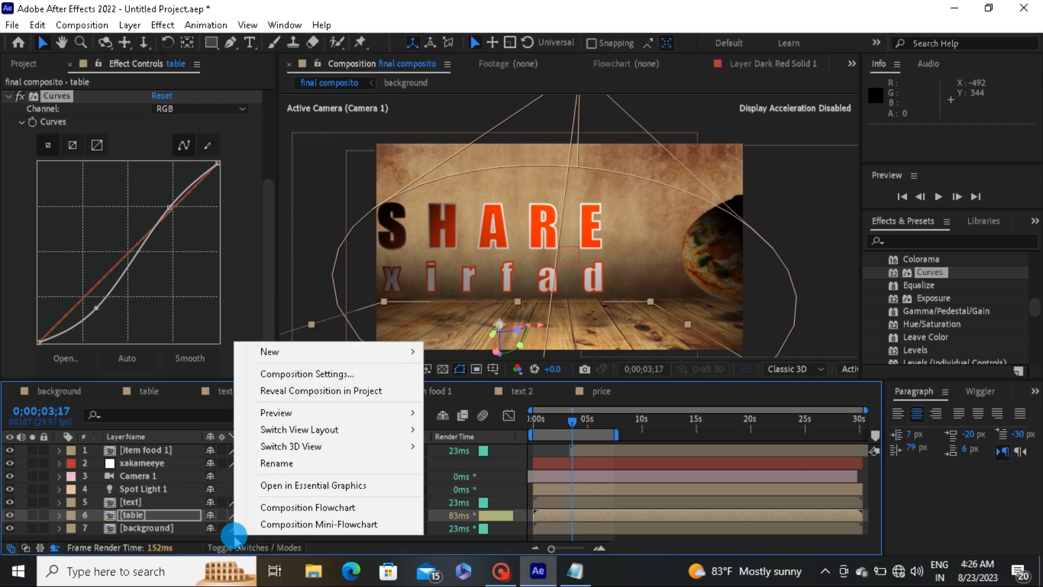
mouse_move(326, 352)
click(478, 475)
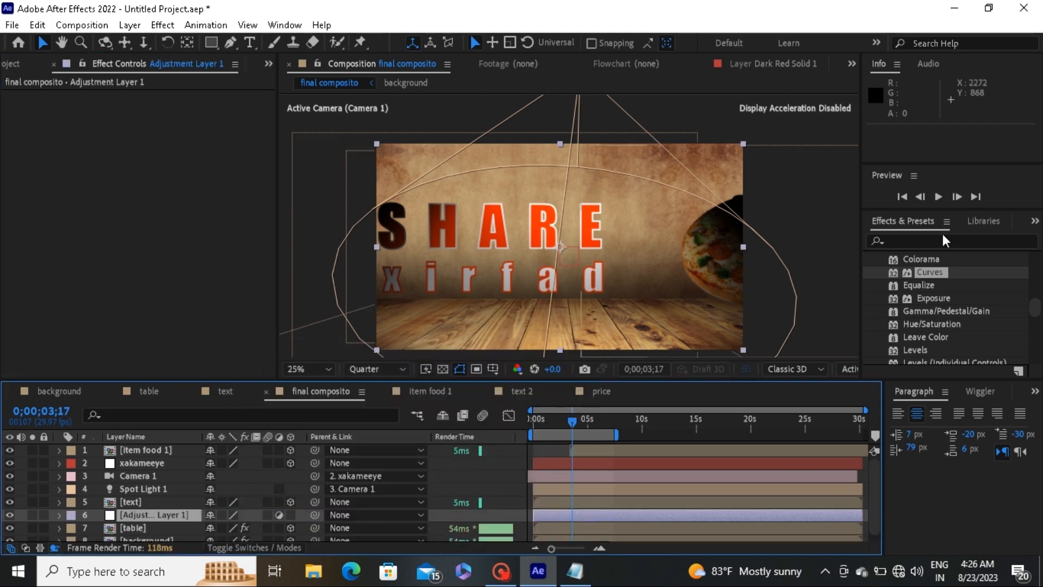
Put the adjustment layer above all other layers, search effects for "mix" and apply Channel Mixer to it
drag(1037, 307, 1038, 310)
text(mi)
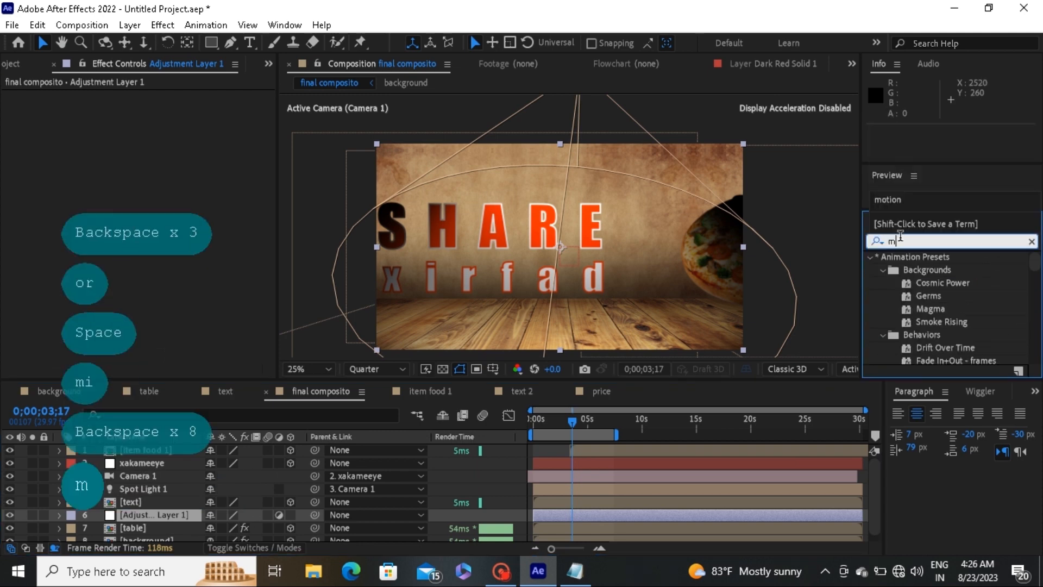
text(x)
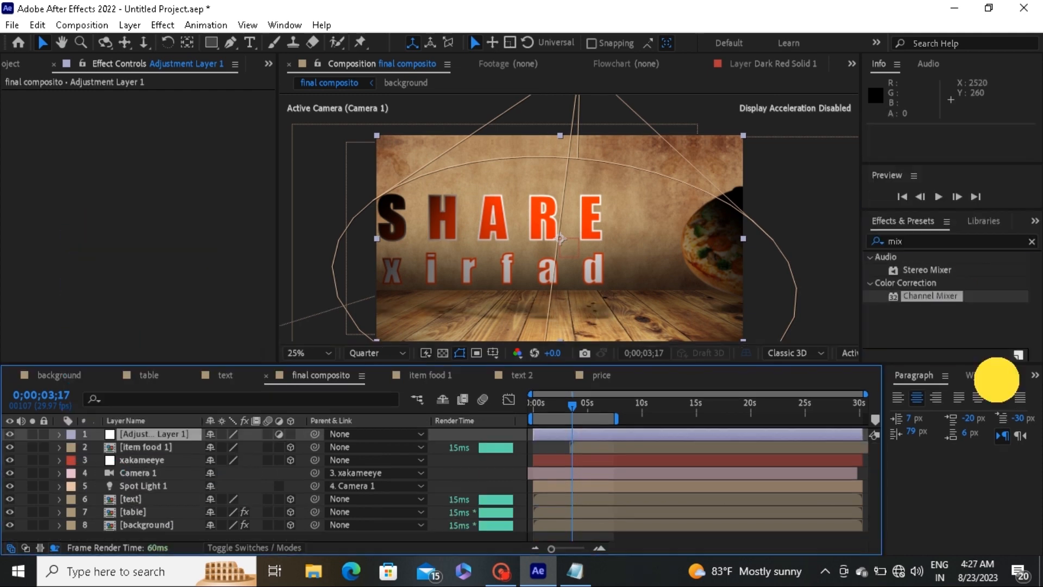
drag(930, 296, 637, 452)
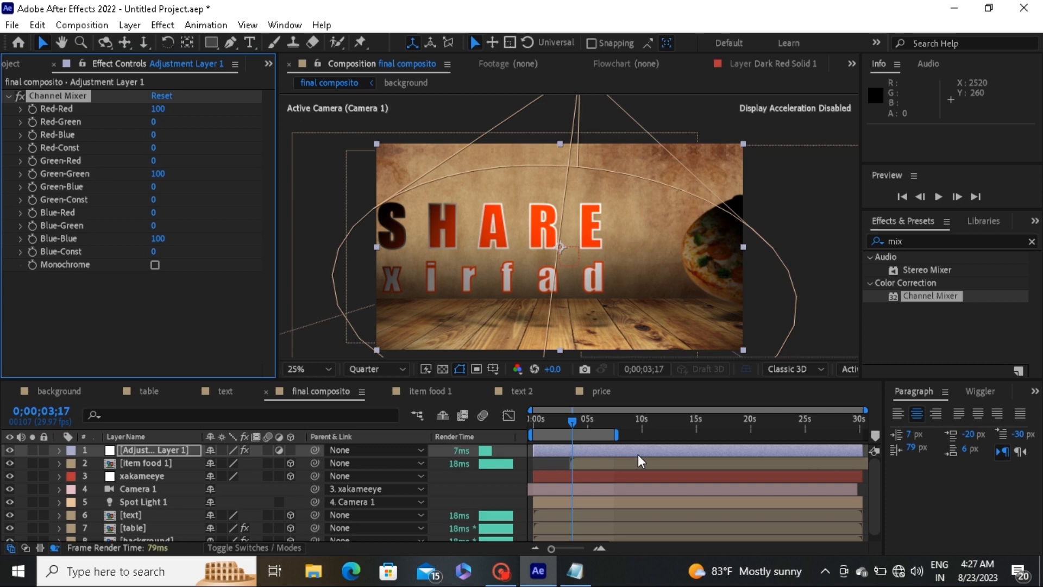
Set Channel Mixer's Red-Red to 85, Red-Green -12, Red-Blue 19, Red-Const -1, Green-Red -28, Green-Green 118 and Green-Blue -3
drag(157, 110, 152, 189)
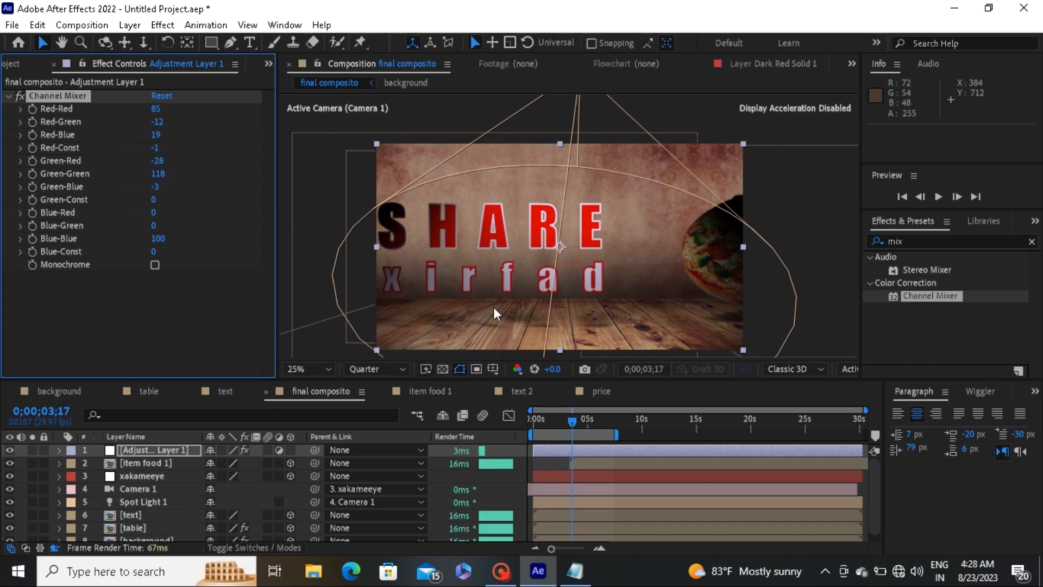